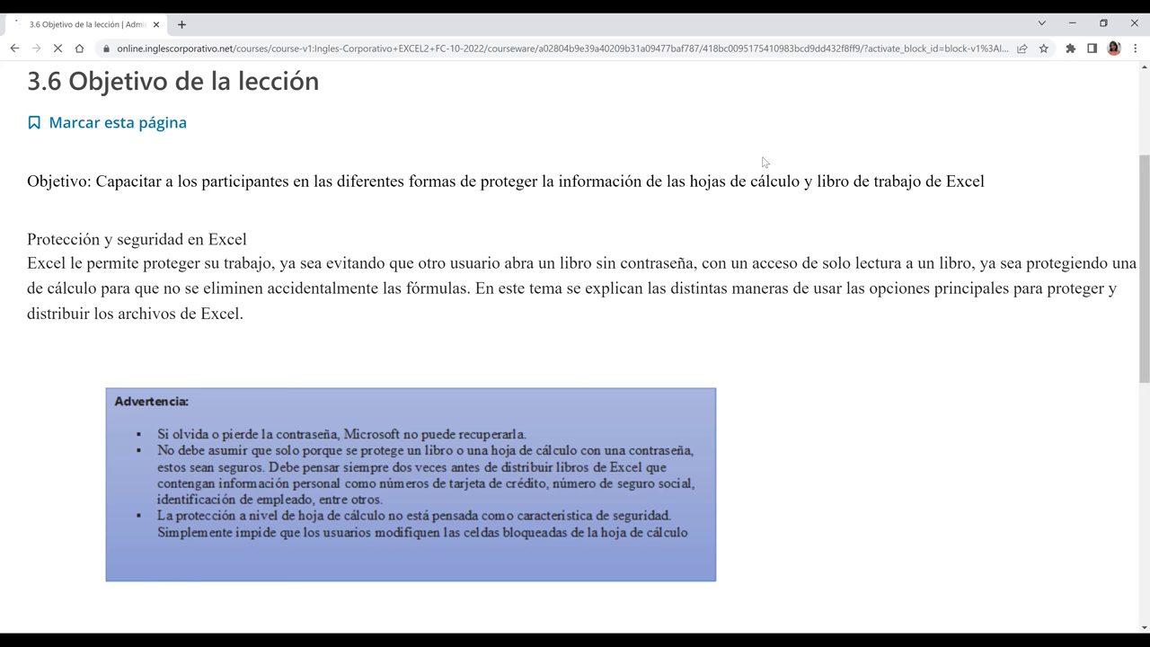
- Scroll through the current lesson page down to its end
scroll(850, 162, "down", 1)
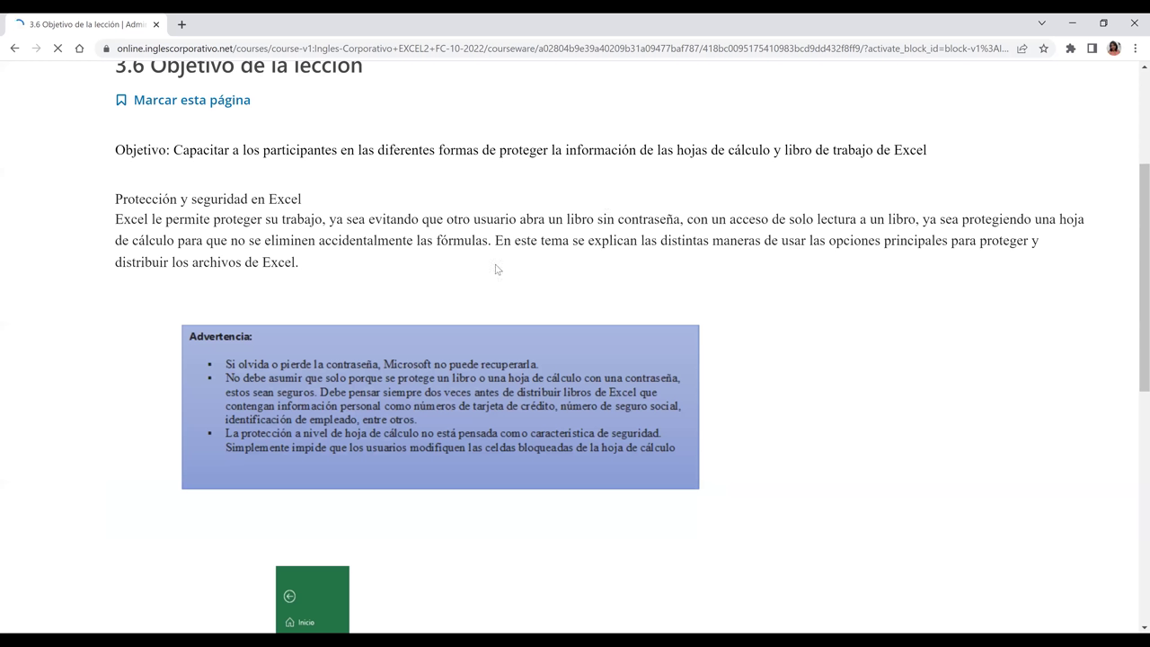
scroll(497, 270, "up", 2)
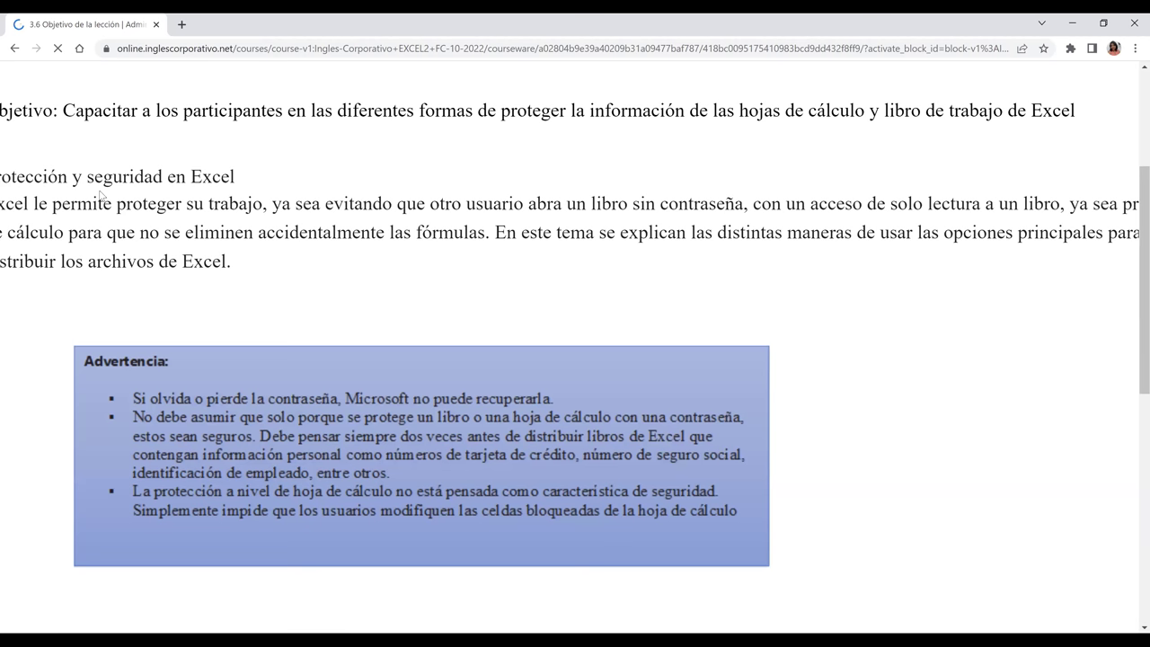
scroll(101, 196, "down", 3)
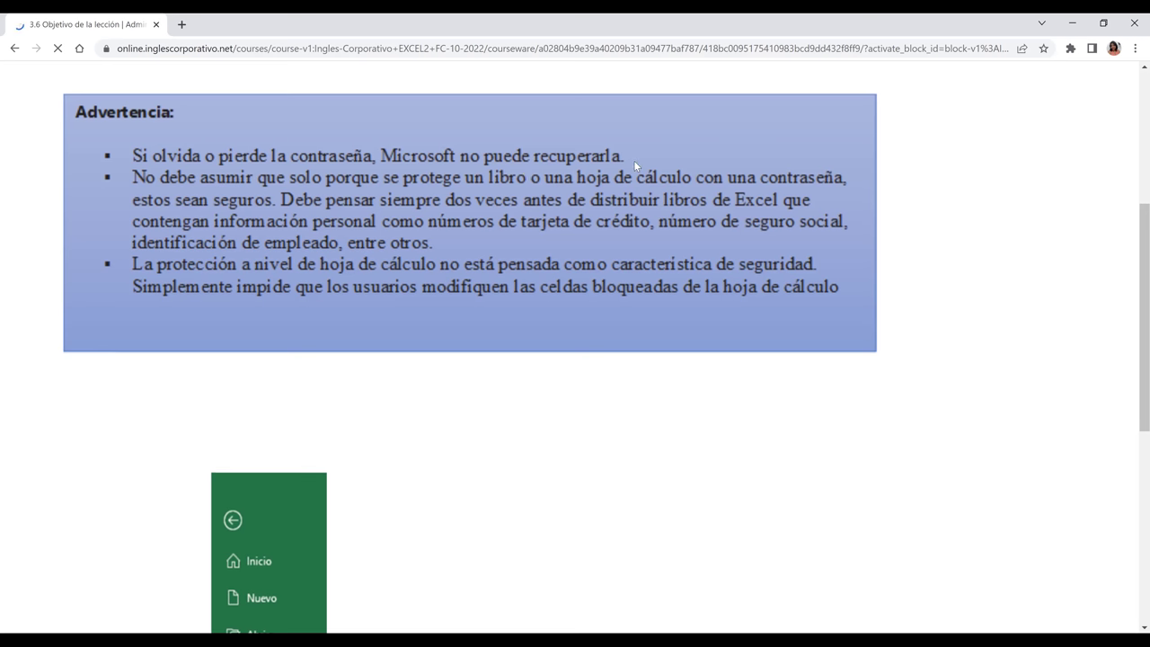
scroll(633, 160, "down", 1)
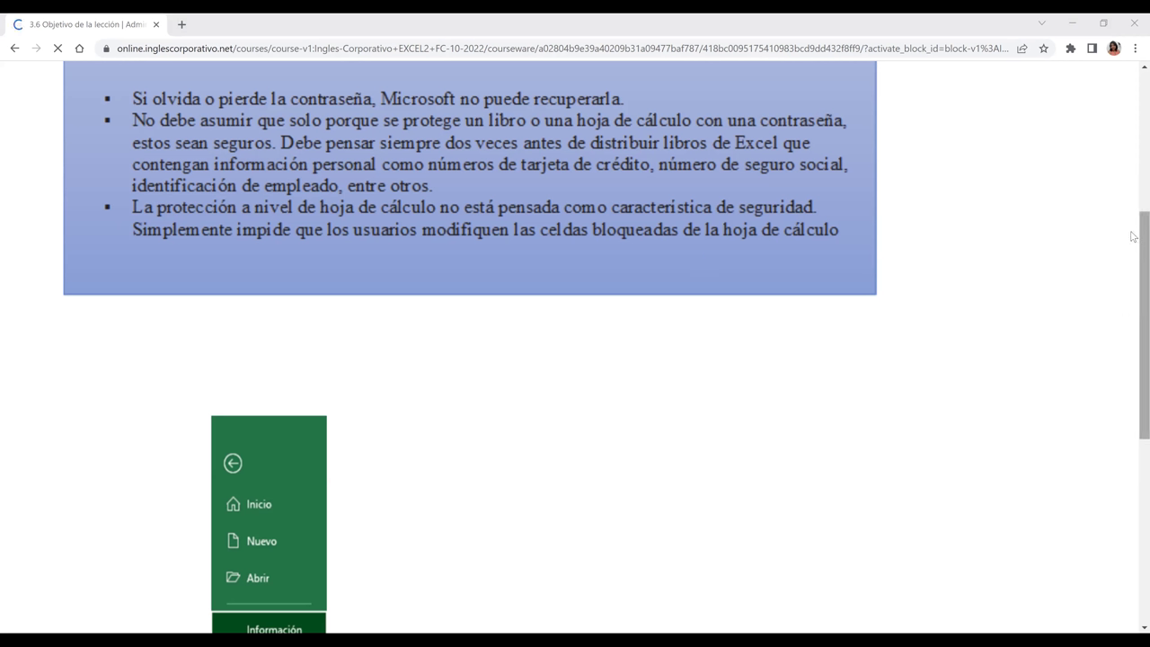
scroll(1133, 247, "down", 1)
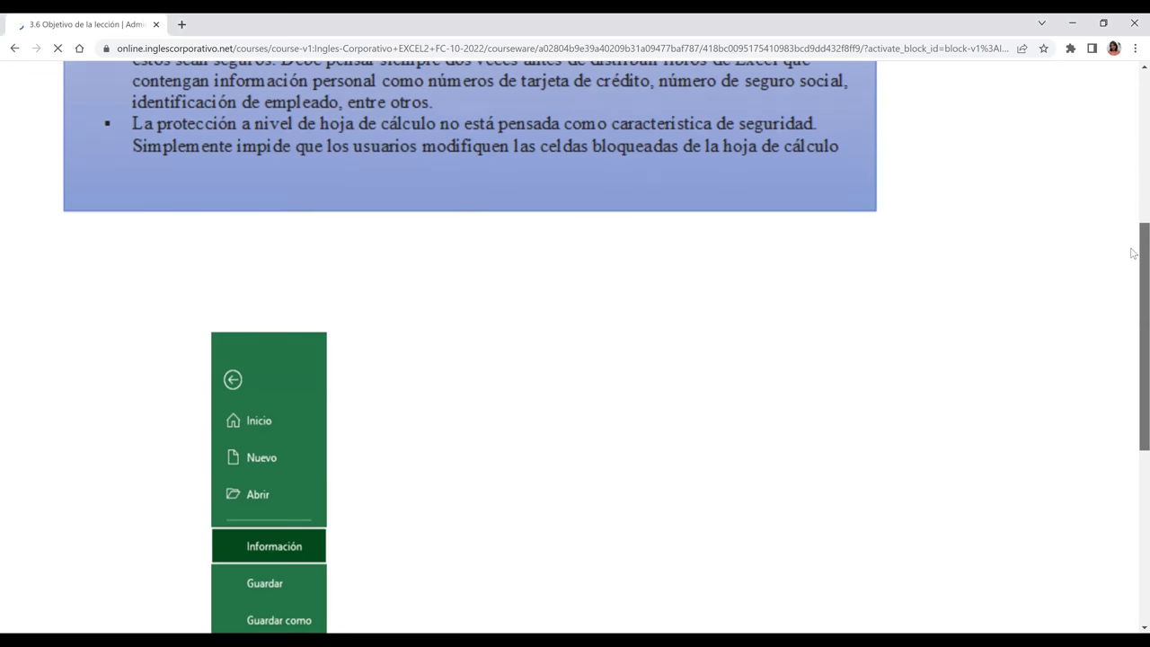
scroll(1055, 204, "down", 3)
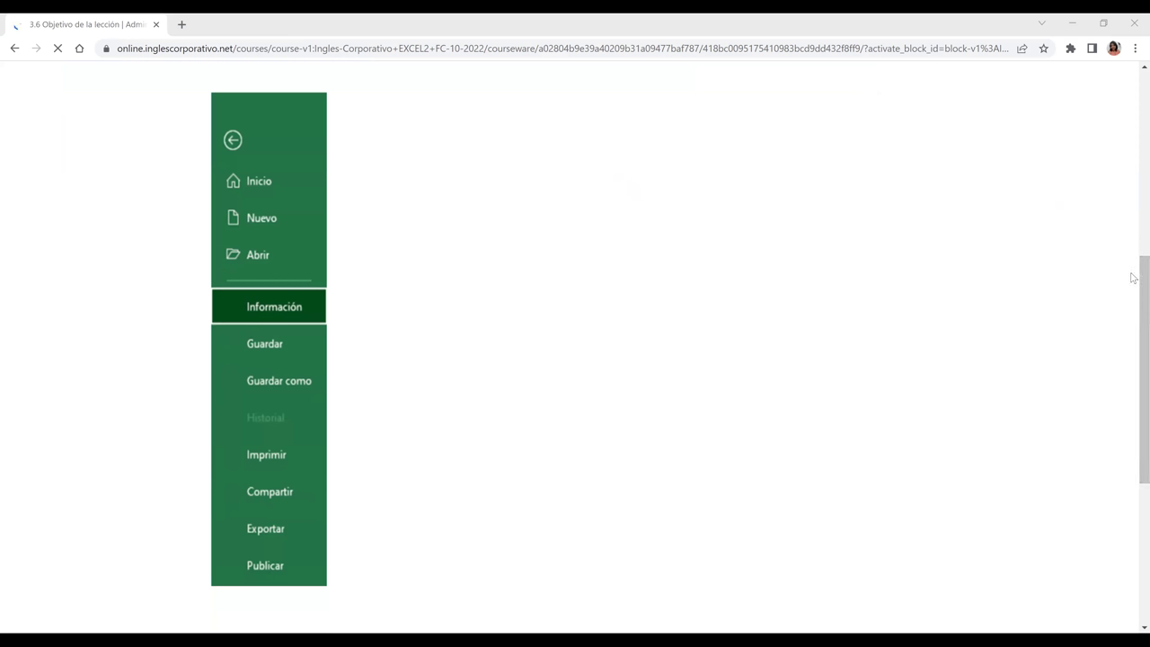
scroll(1133, 309, "up", 5)
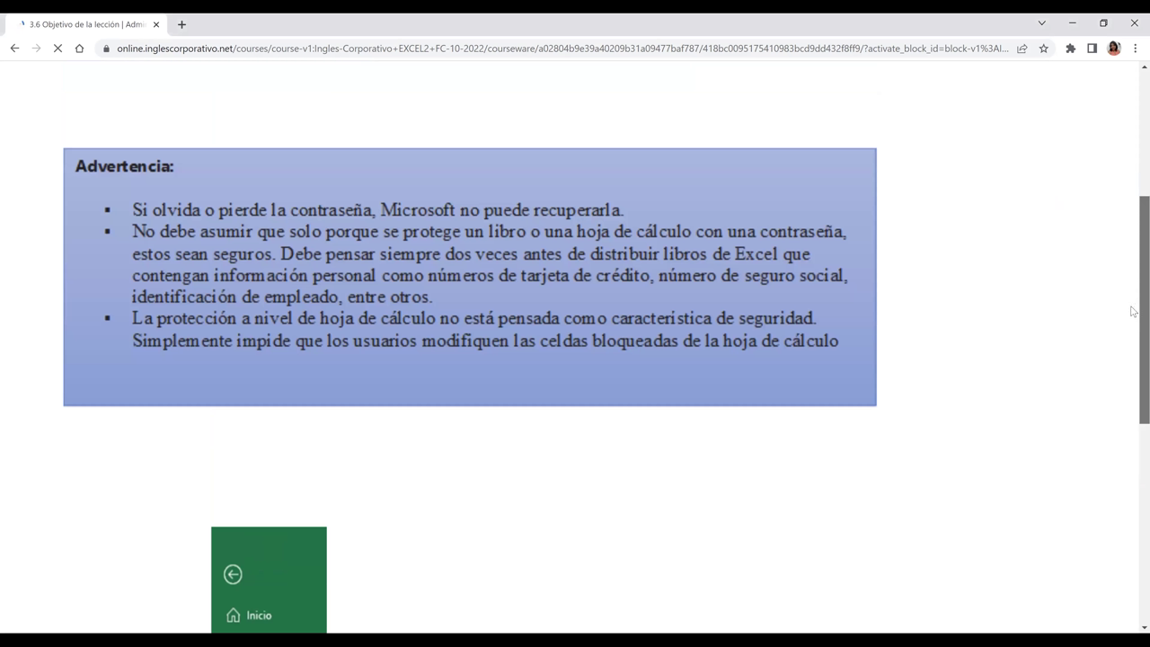
scroll(1133, 341, "down", 8)
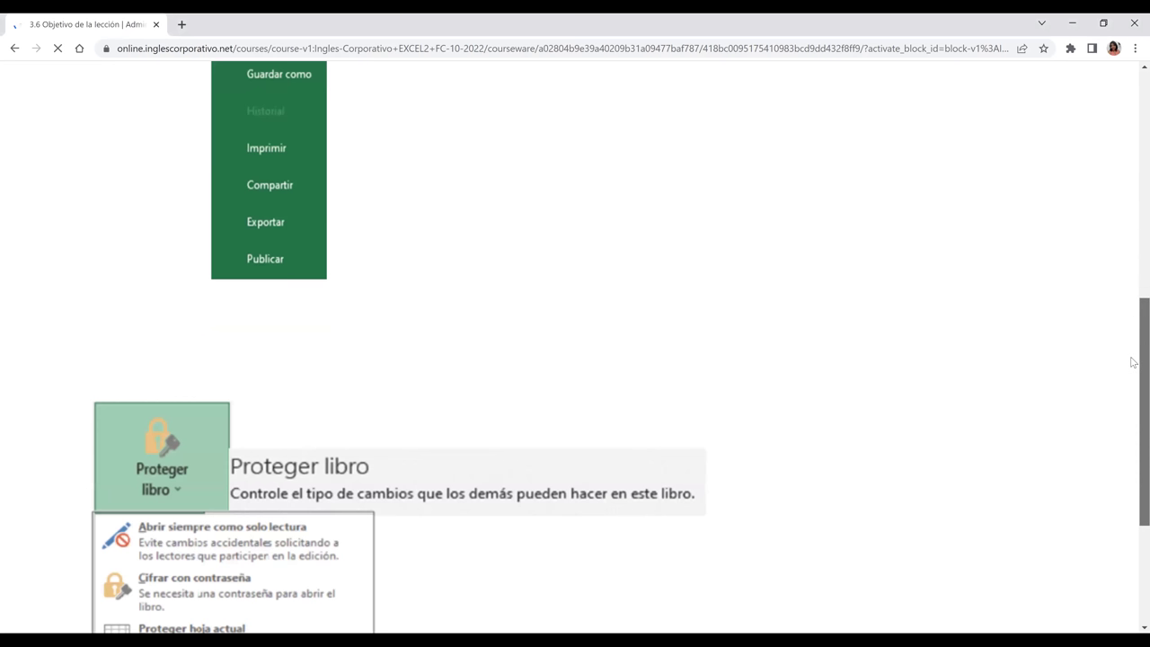
scroll(1133, 289, "up", 3)
scroll(1133, 300, "up", 2)
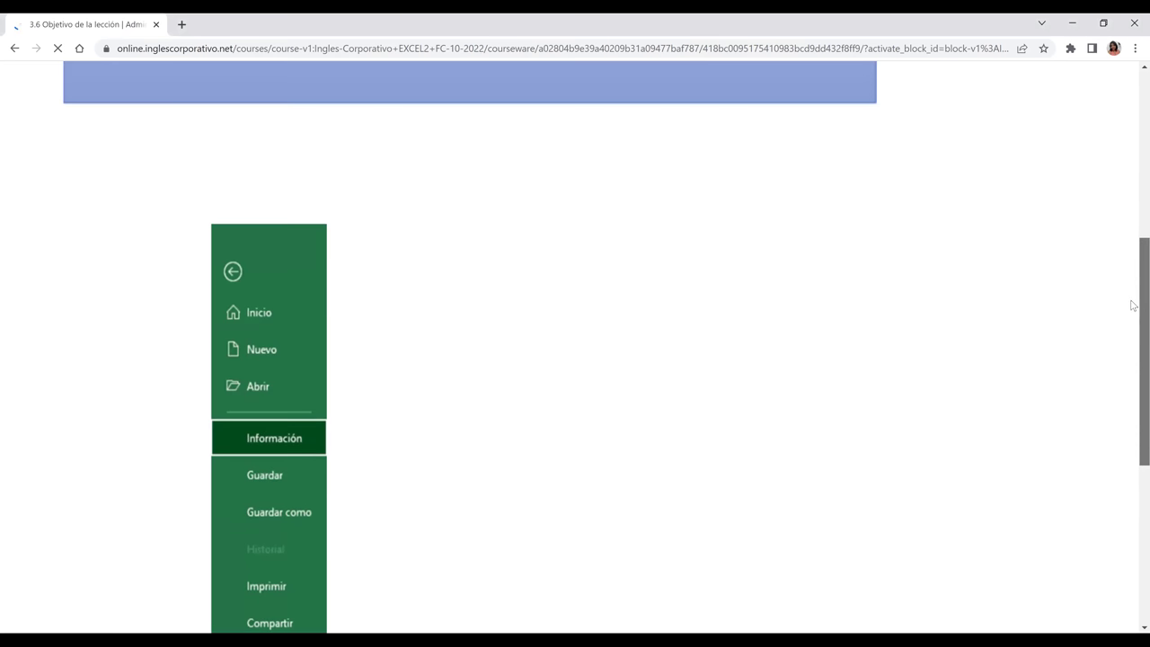
scroll(273, 202, "down", 1)
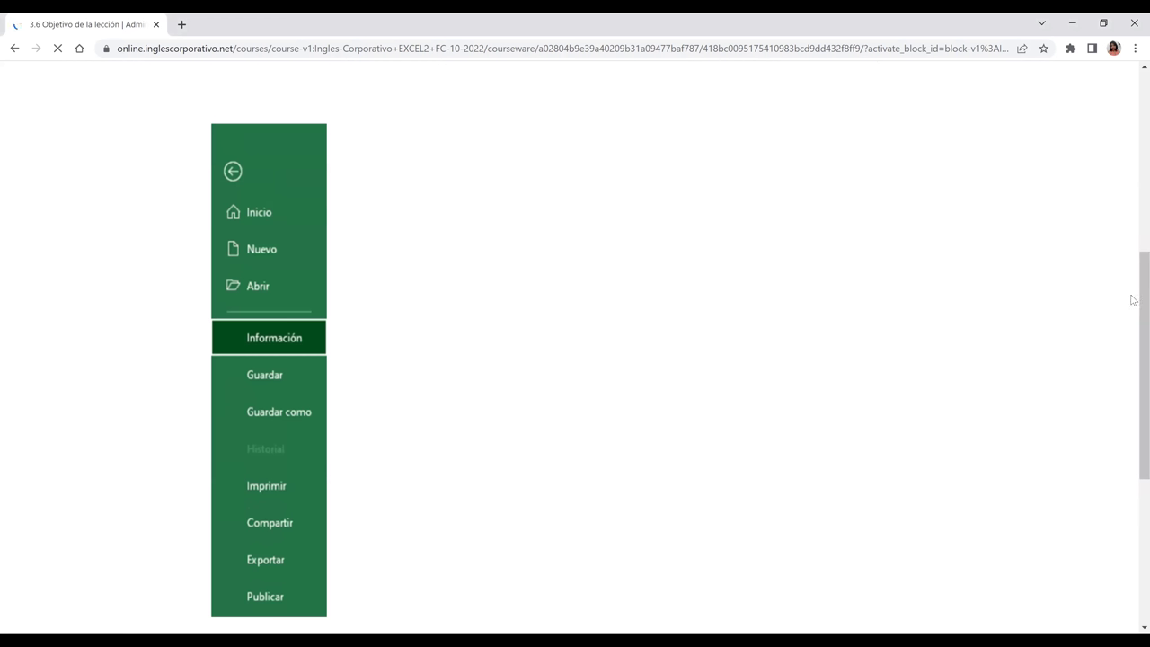
scroll(1134, 332, "down", 2)
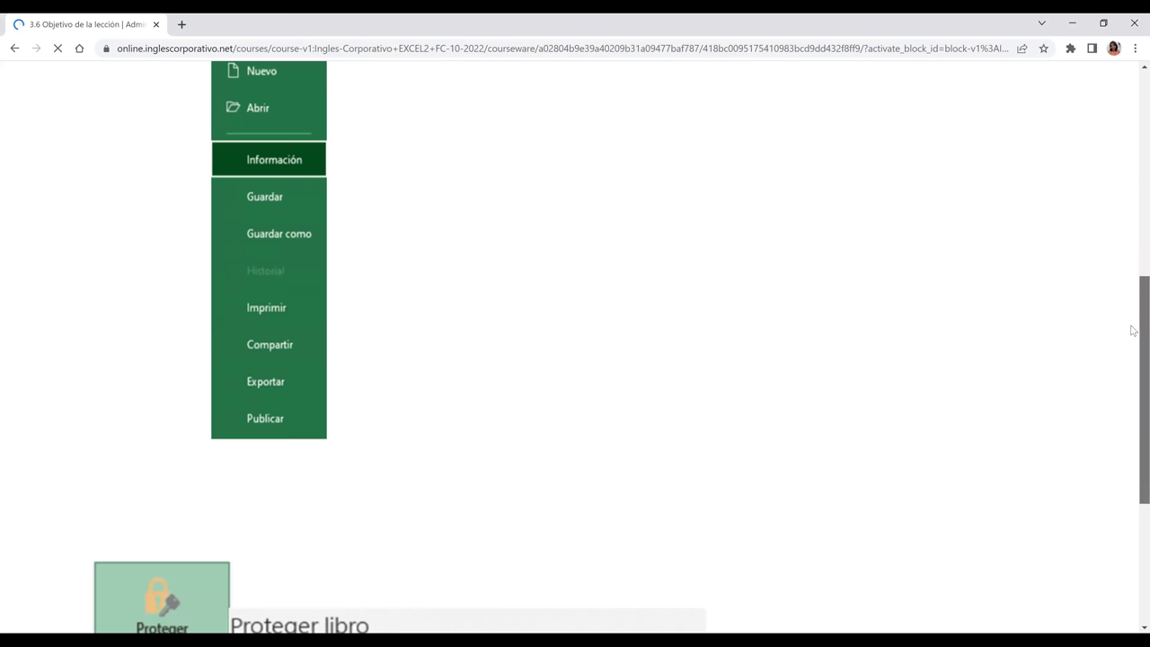
scroll(706, 237, "up", 1)
scroll(232, 131, "up", 1)
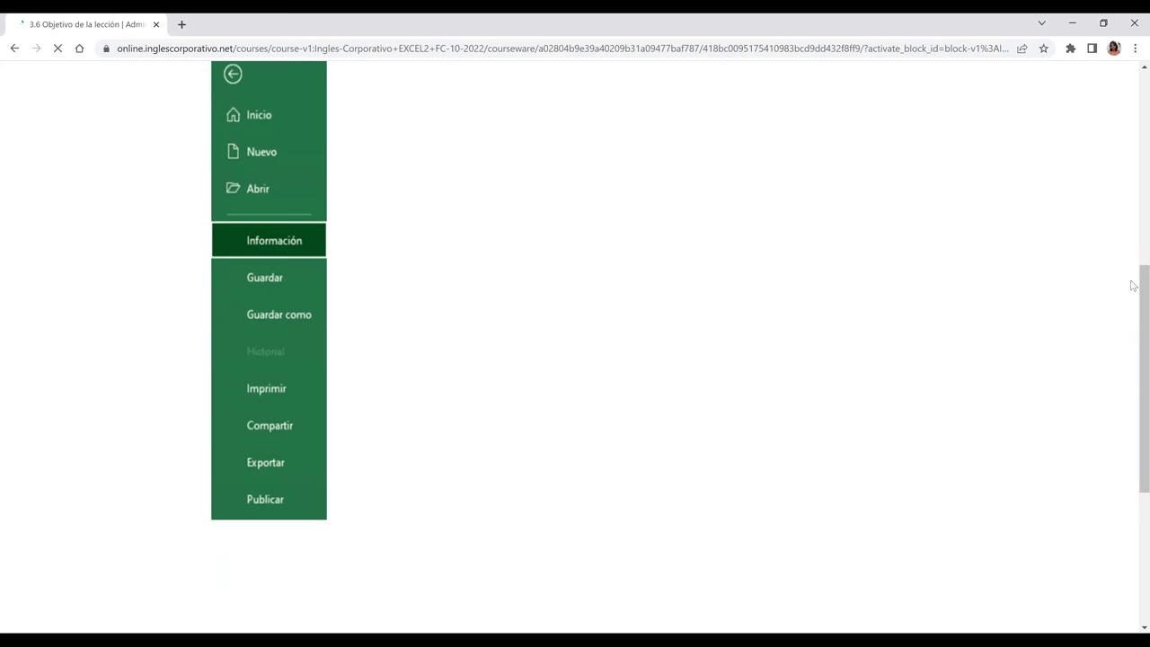
scroll(1133, 324, "down", 3)
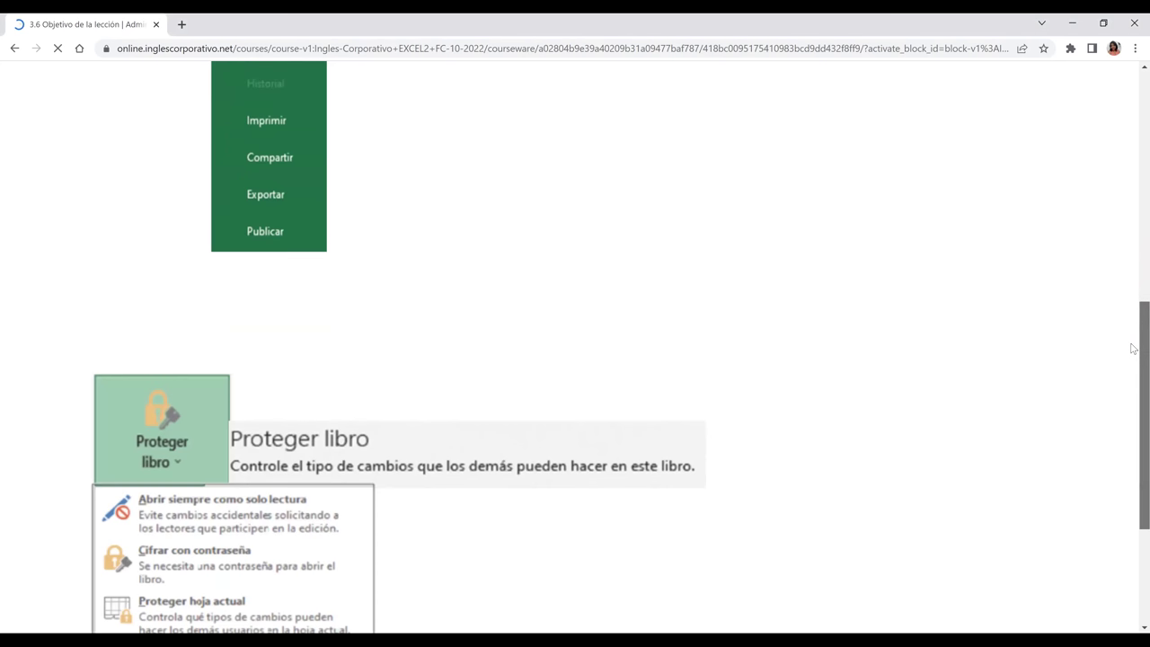
scroll(1133, 359, "down", 2)
scroll(1133, 362, "down", 1)
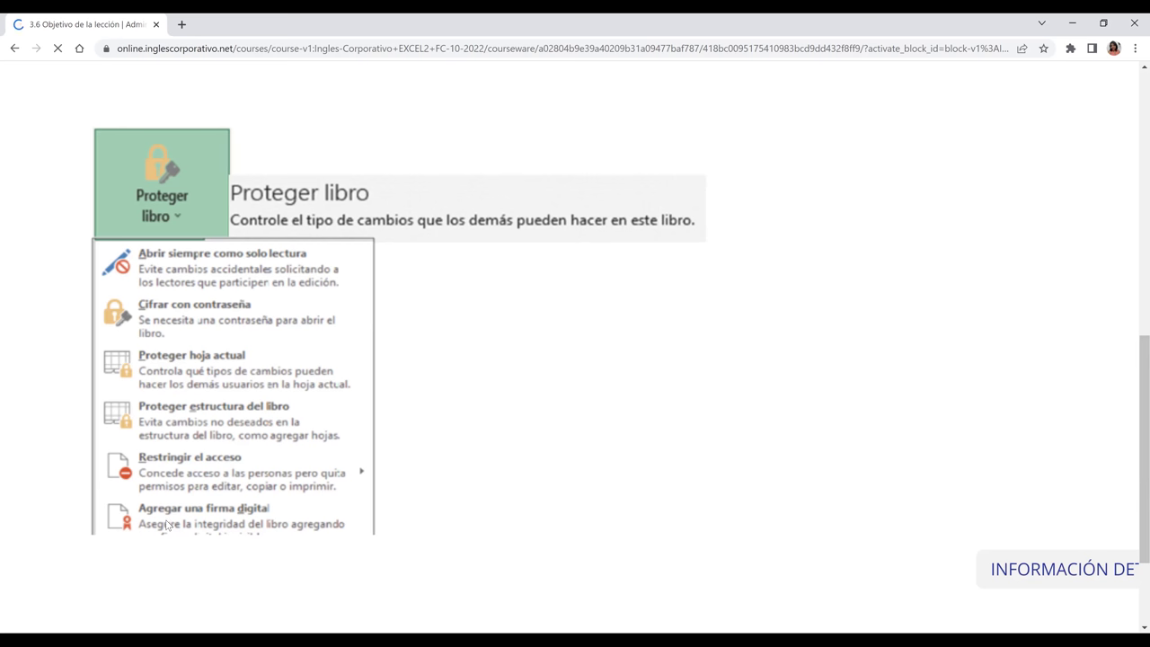
scroll(167, 525, "down", 1)
scroll(176, 436, "down", 1)
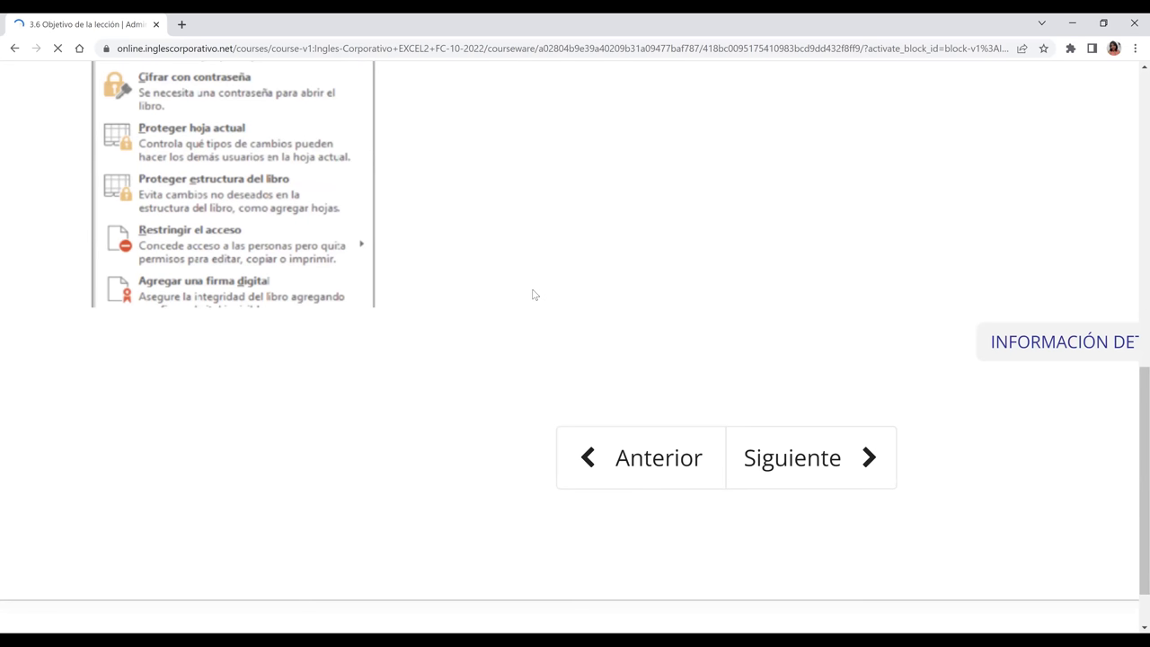
scroll(533, 295, "up", 2)
scroll(533, 295, "down", 1)
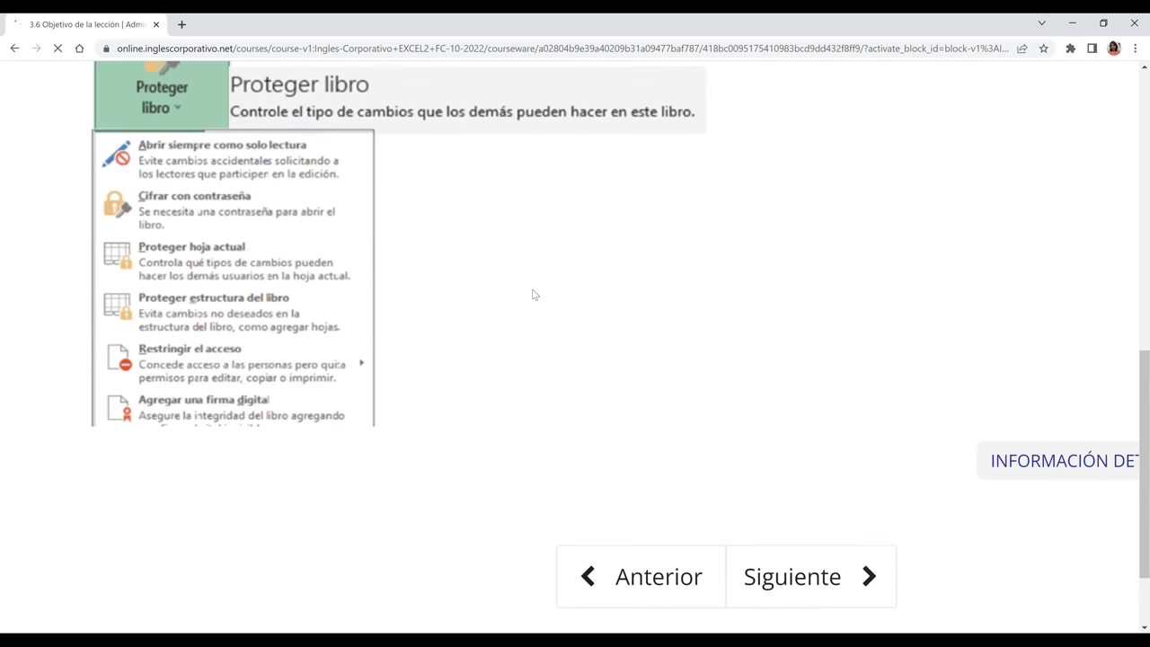
scroll(533, 294, "down", 1)
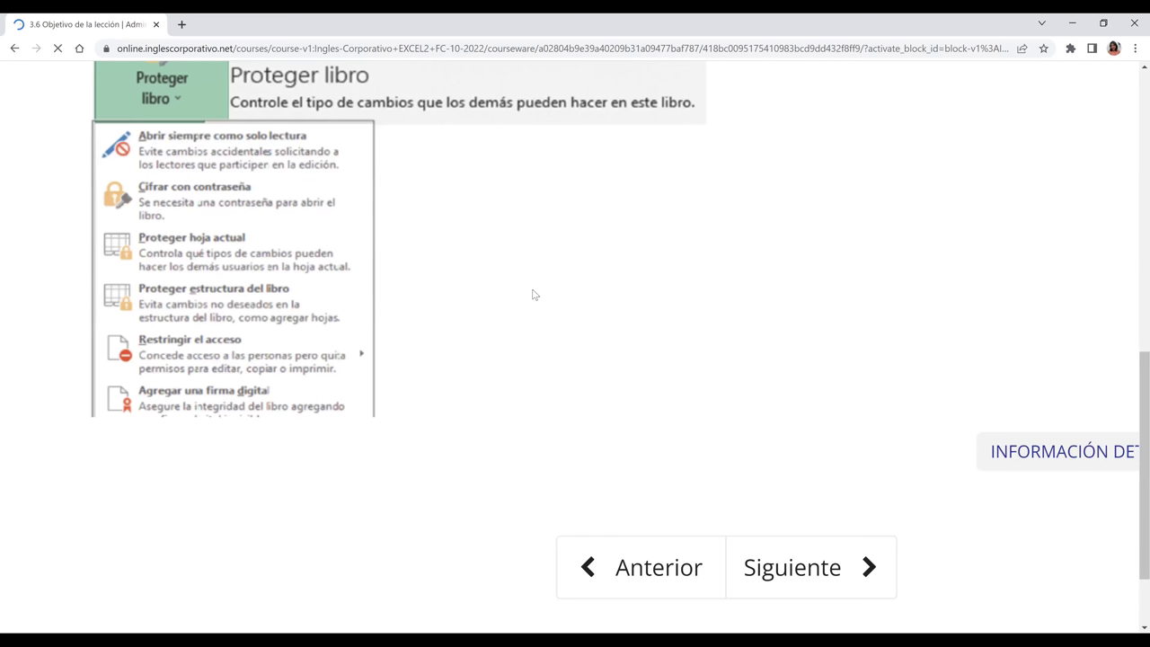
scroll(533, 294, "down", 1)
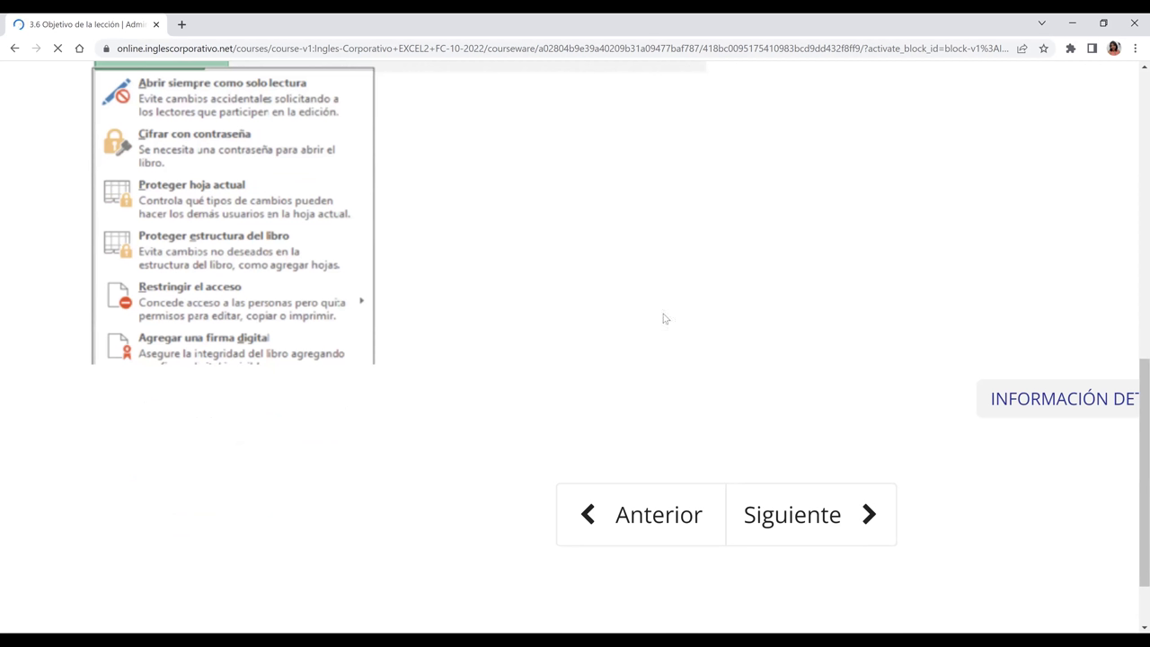
- Advance to lesson 3.7, Seguridad en los Libros de Excel, and bring its embedded video into view
left_click(815, 525)
left_click(816, 520)
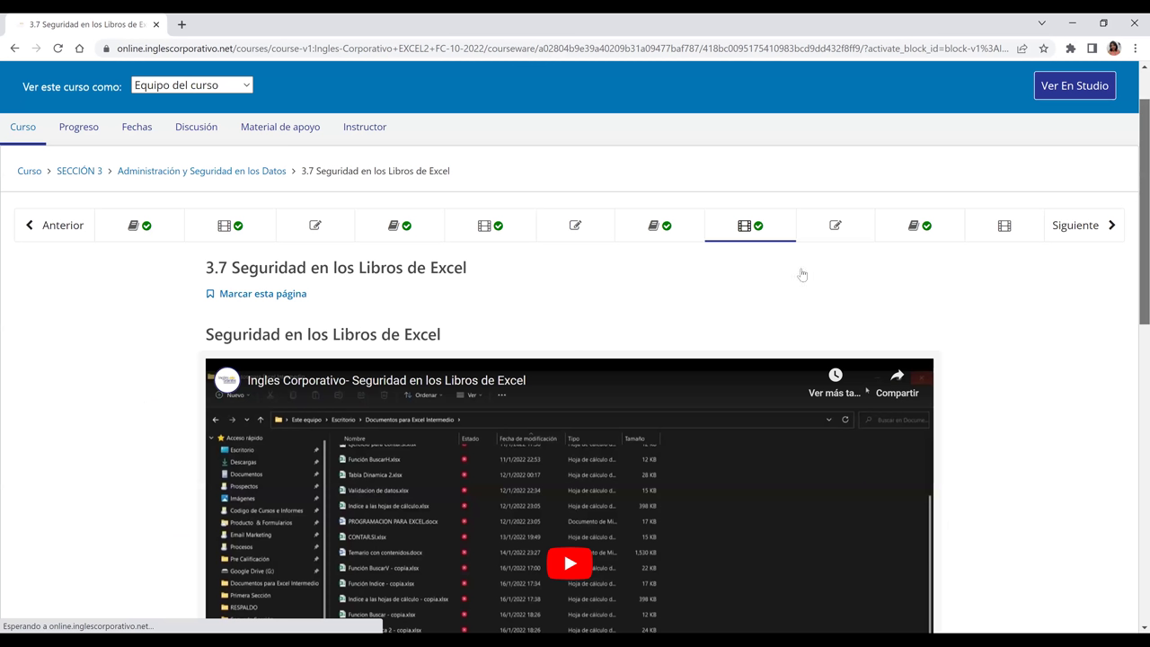
scroll(803, 275, "down", 3)
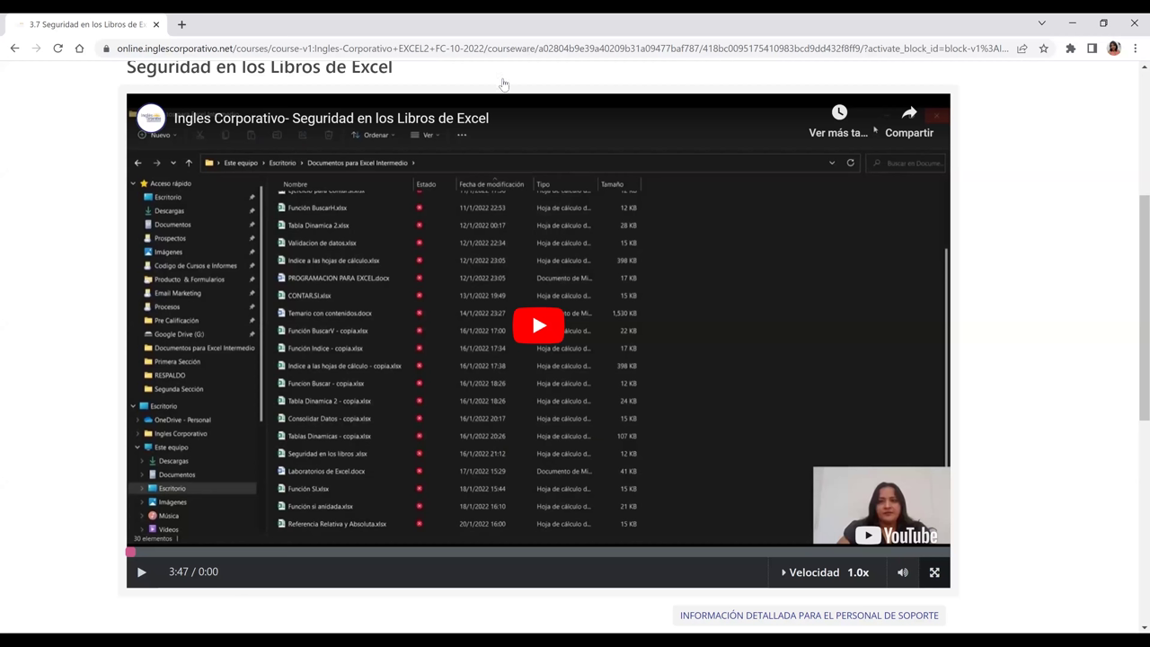
- Play the Seguridad en los Libros de Excel video fullscreen until it passes 1:20
key("f")
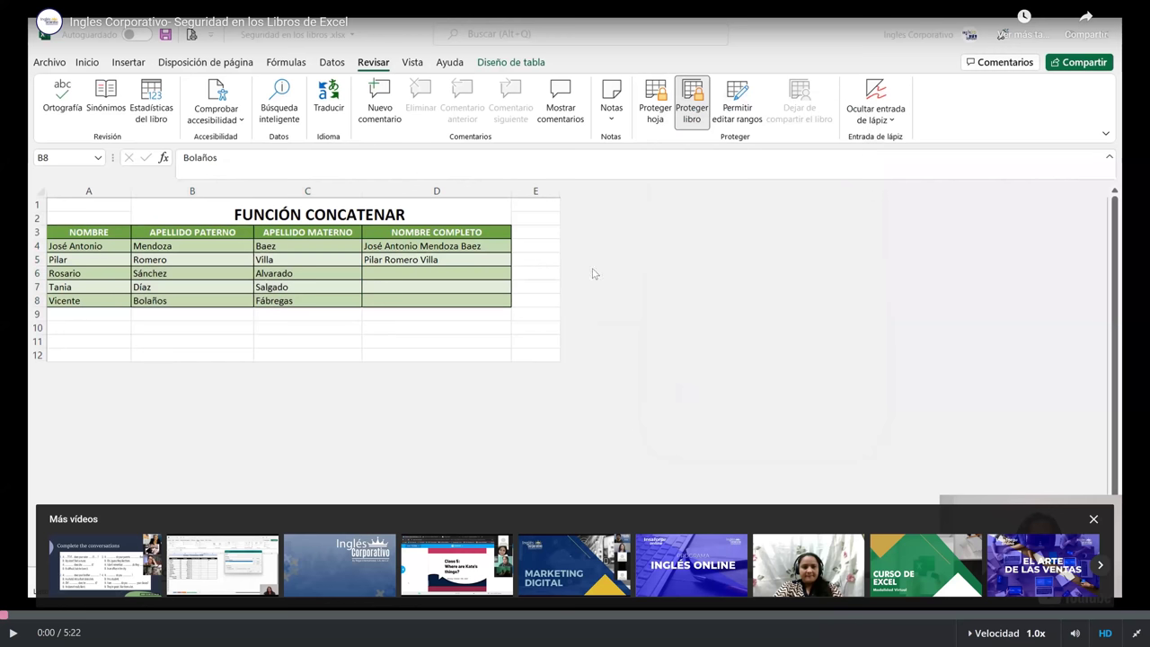
left_click(593, 274)
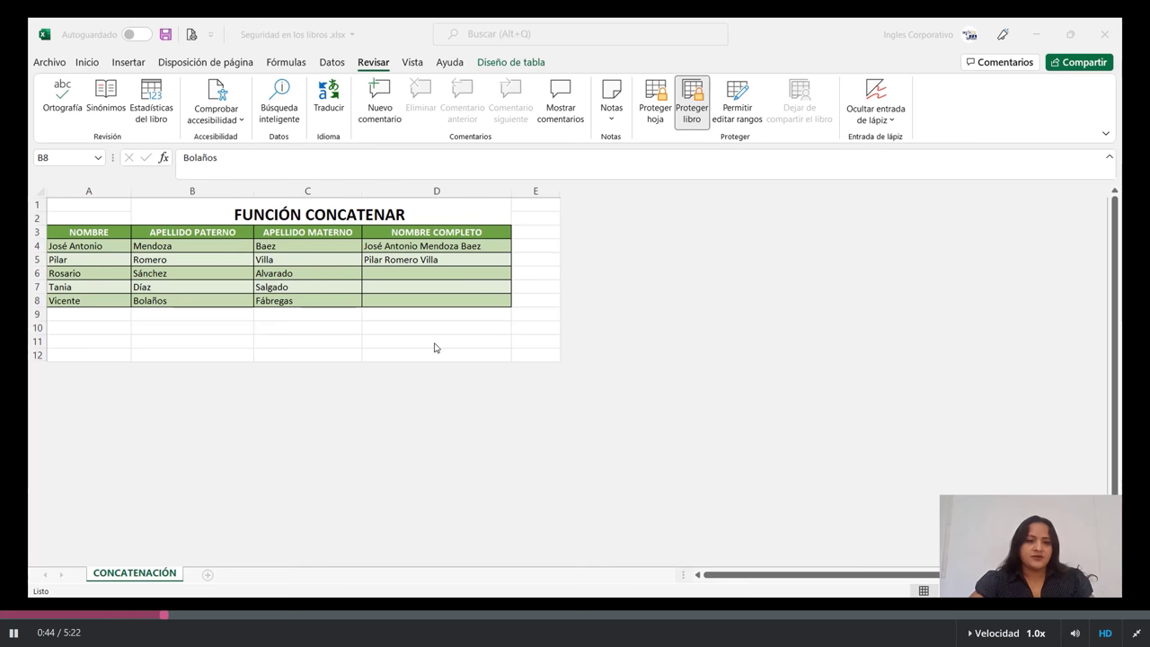
left_click(413, 244)
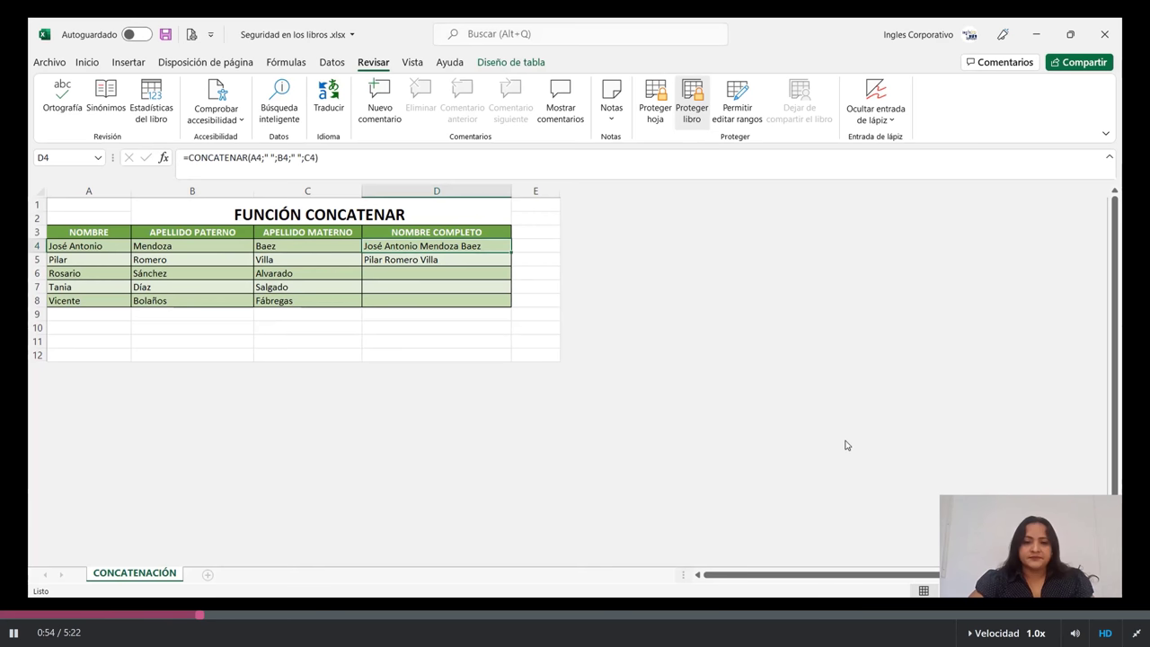
left_click(402, 271)
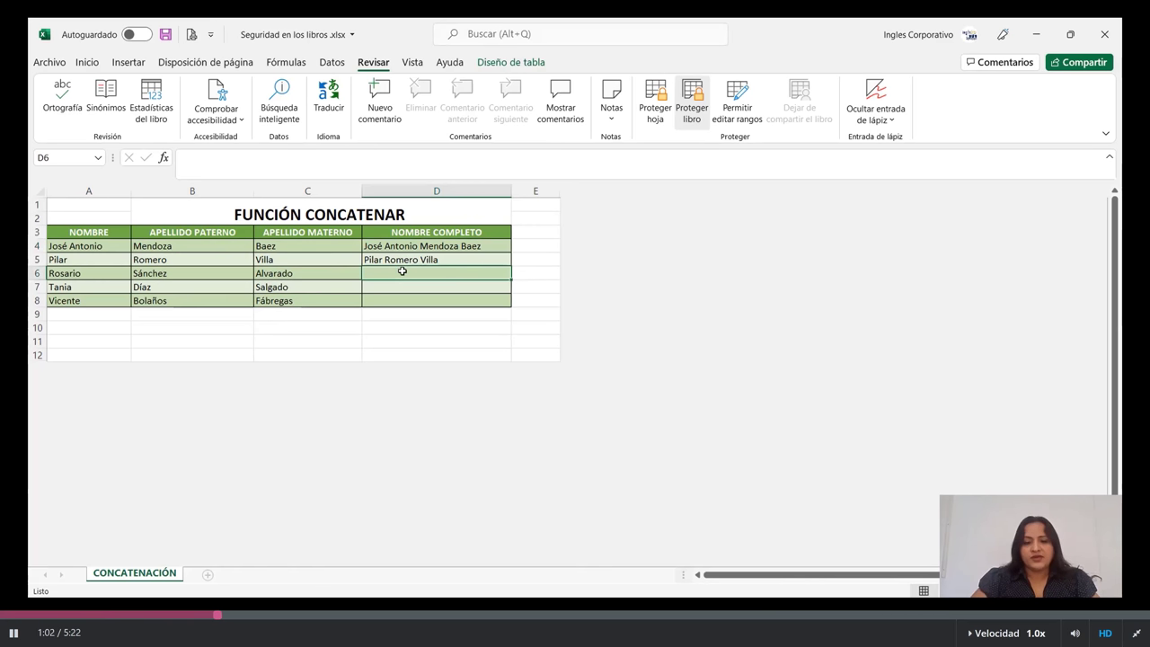
left_click(207, 243)
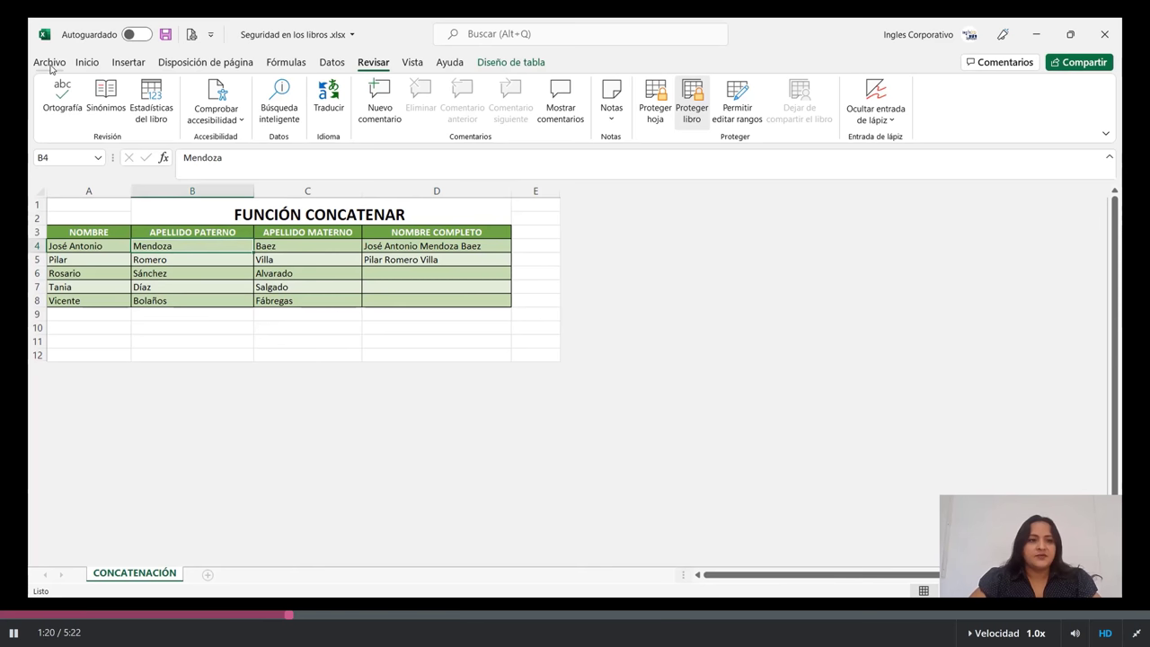
- Save As to the Escritorio folder and open General Options for open and modify passwords
left_click(51, 66)
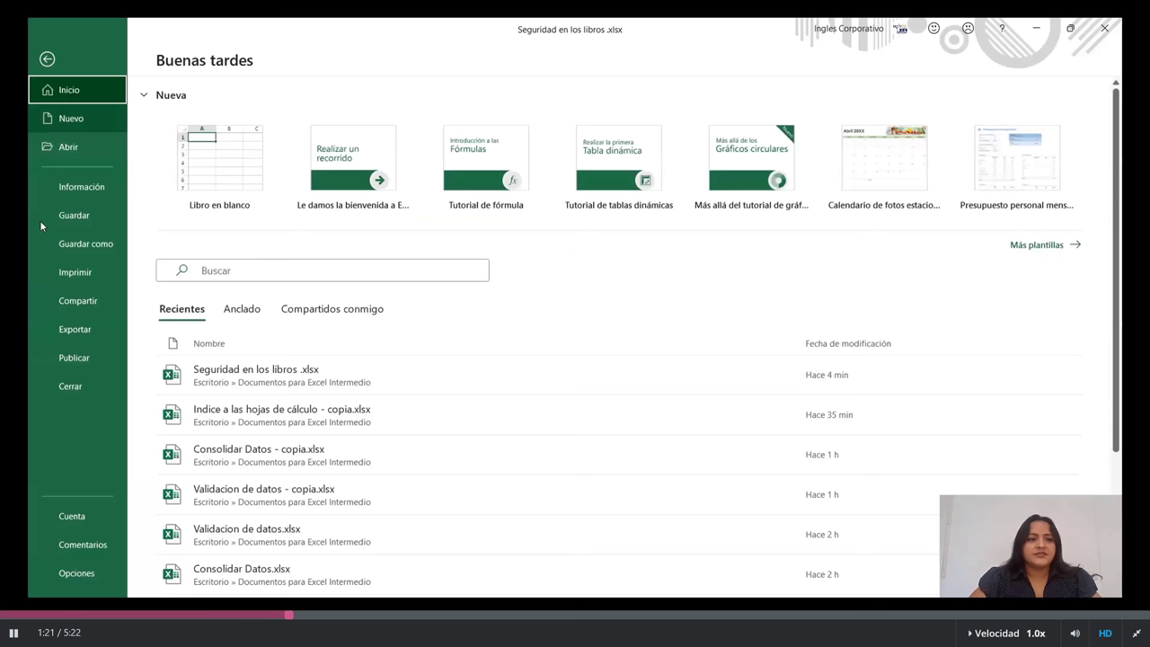
left_click(85, 244)
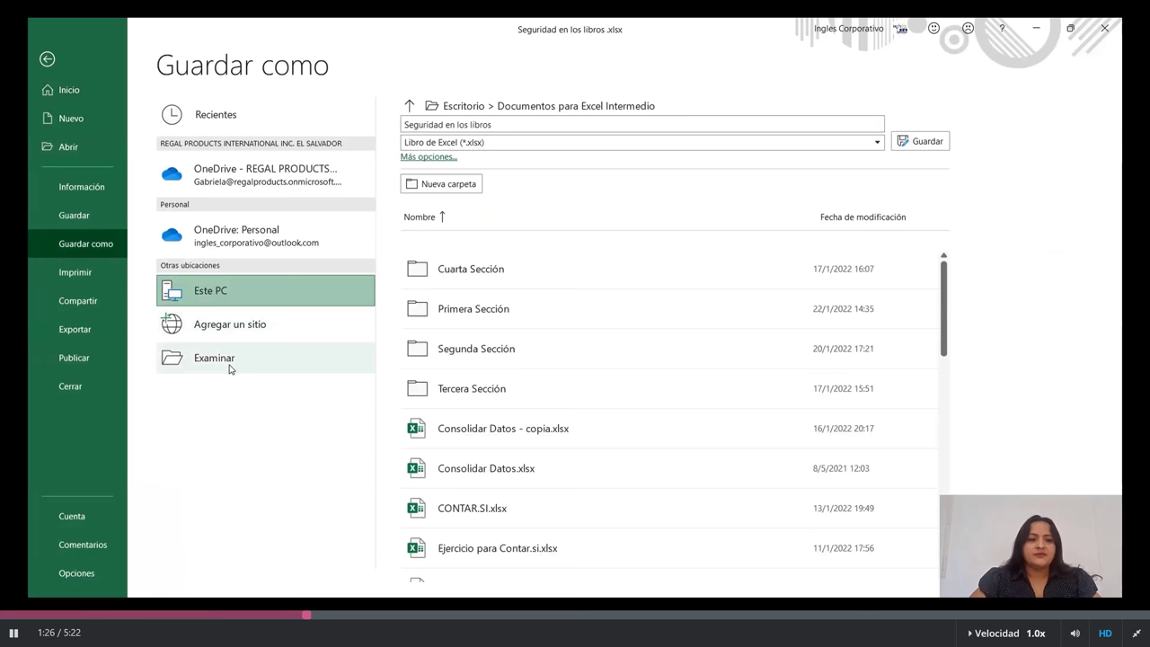
left_click(230, 368)
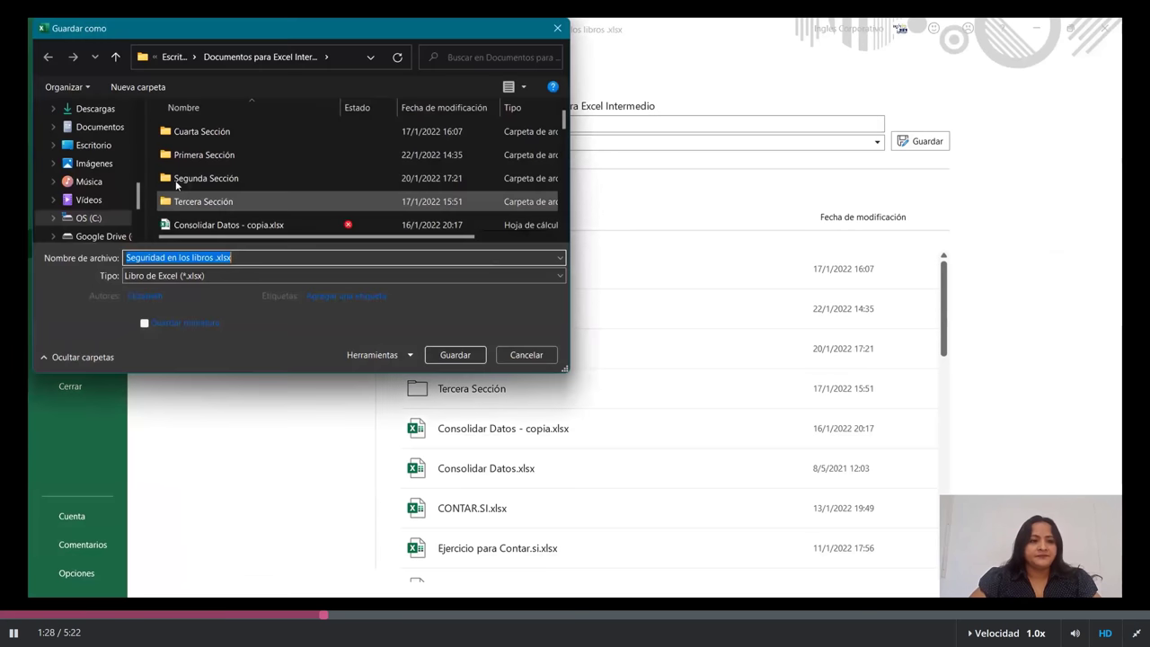
scroll(126, 181, "up", 1)
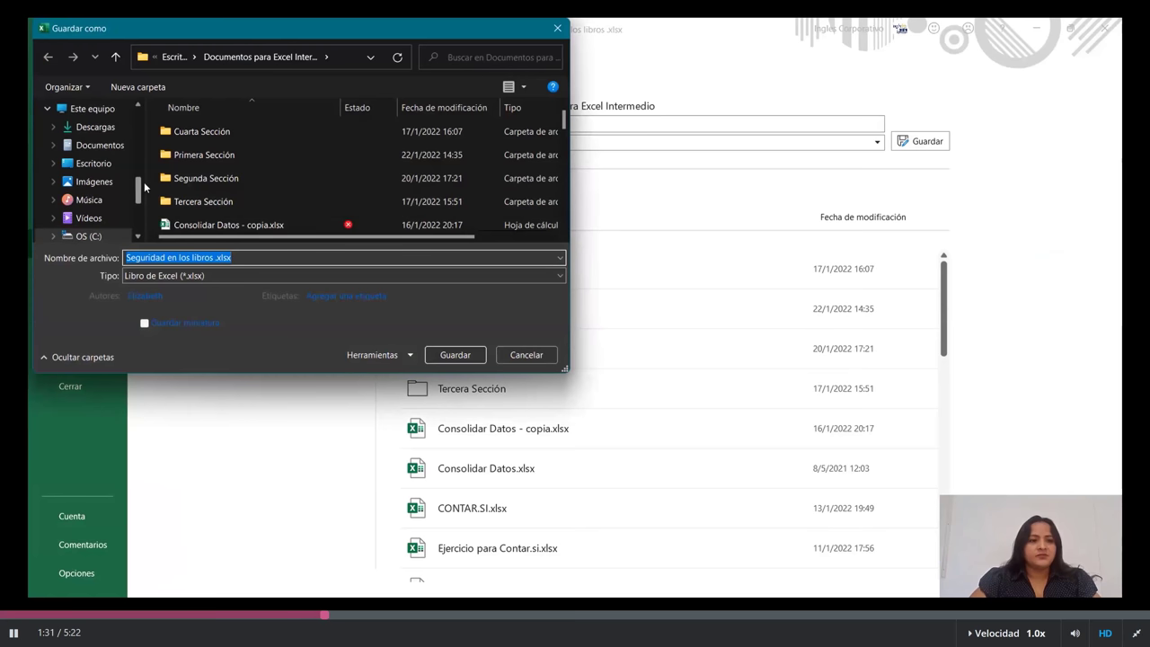
left_click(94, 163)
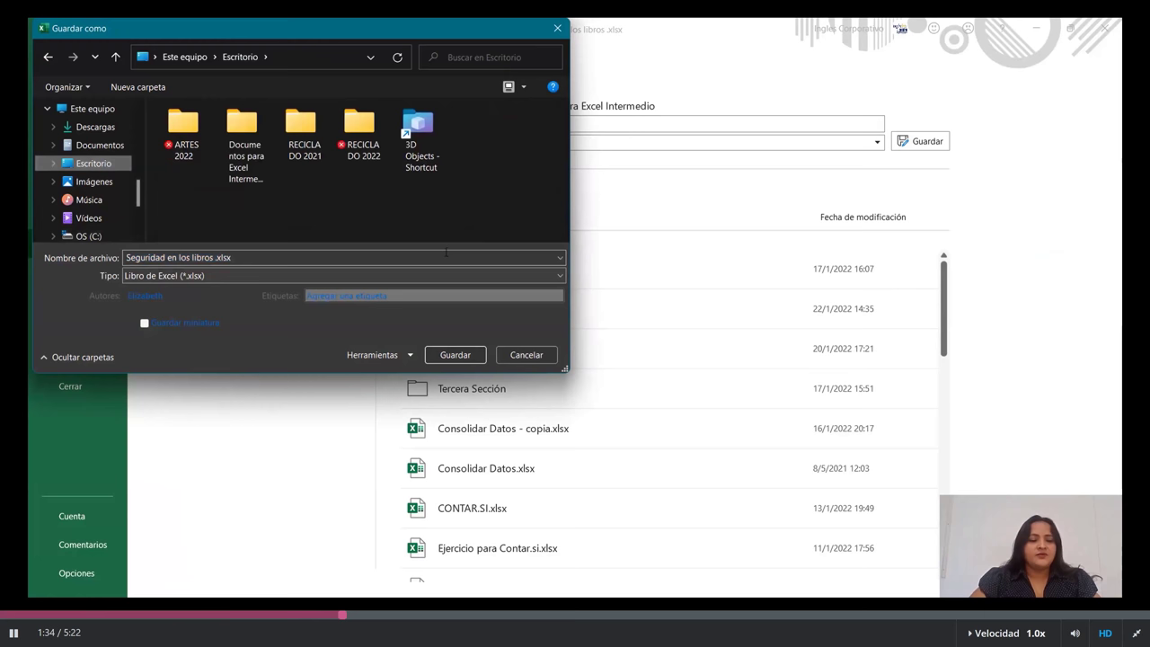
left_click(409, 358)
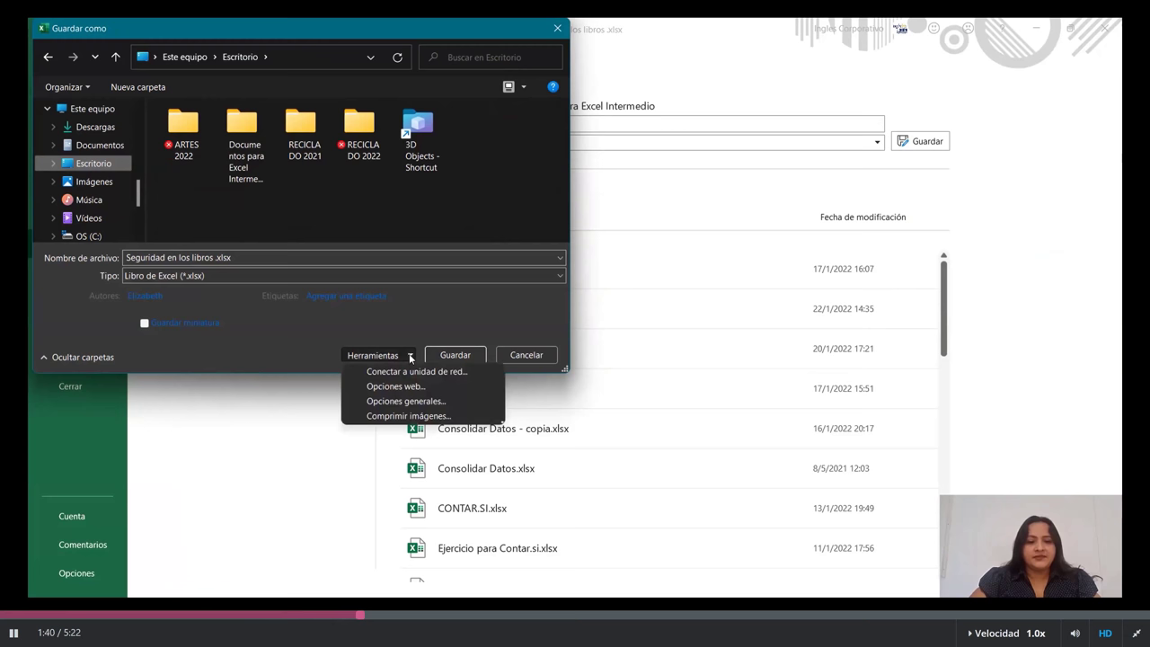
left_click(364, 402)
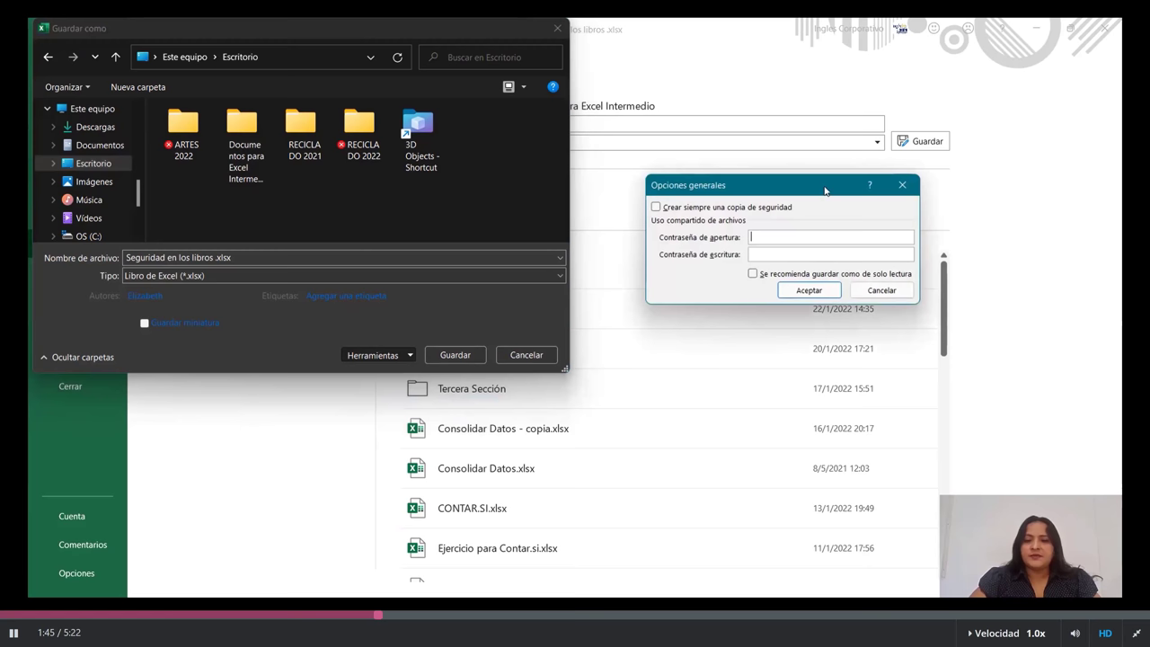
left_click_drag(824, 189, 817, 185)
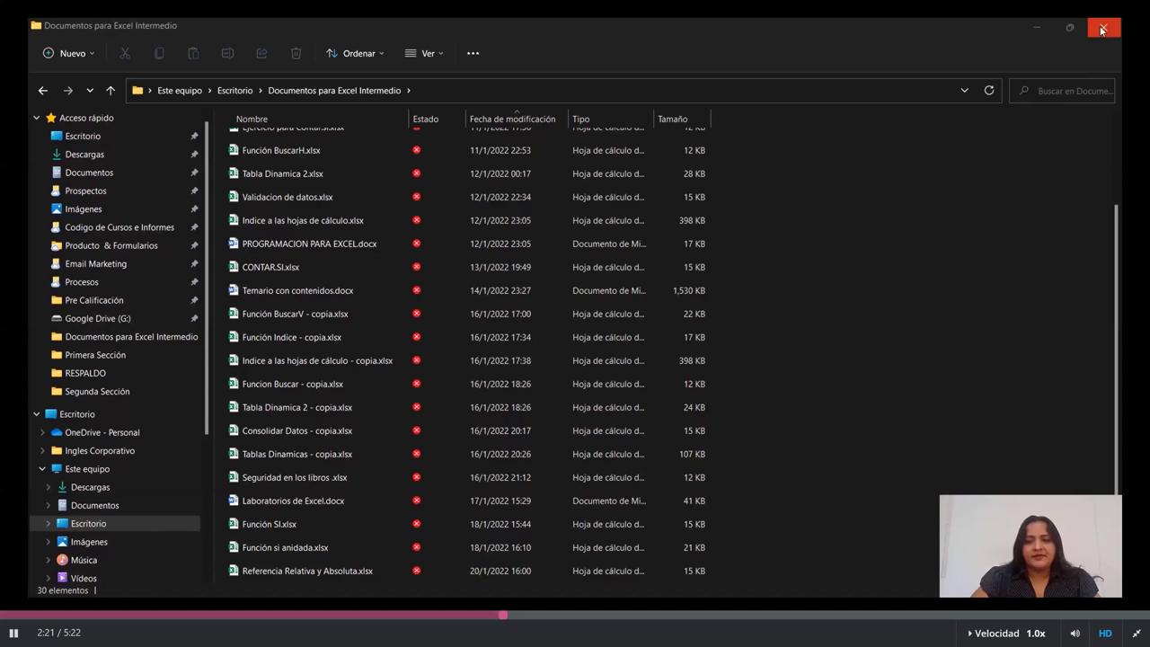
- Reopen Seguridad en los libros.xlsx by entering the opening password and then the write-access password
left_click(1102, 29)
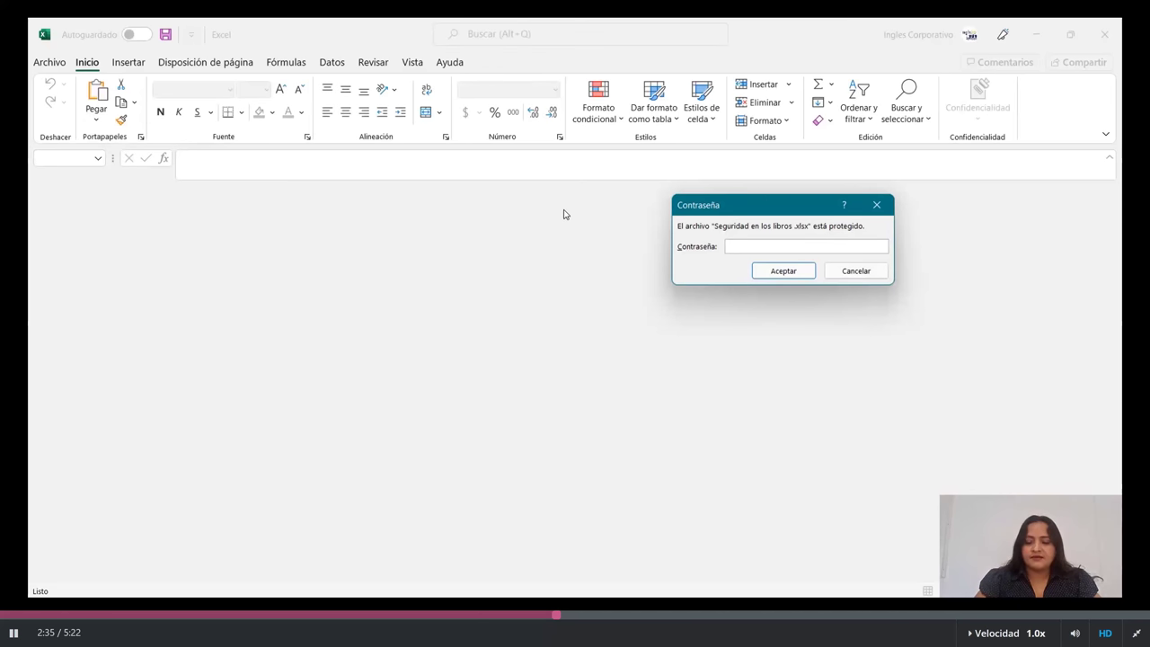
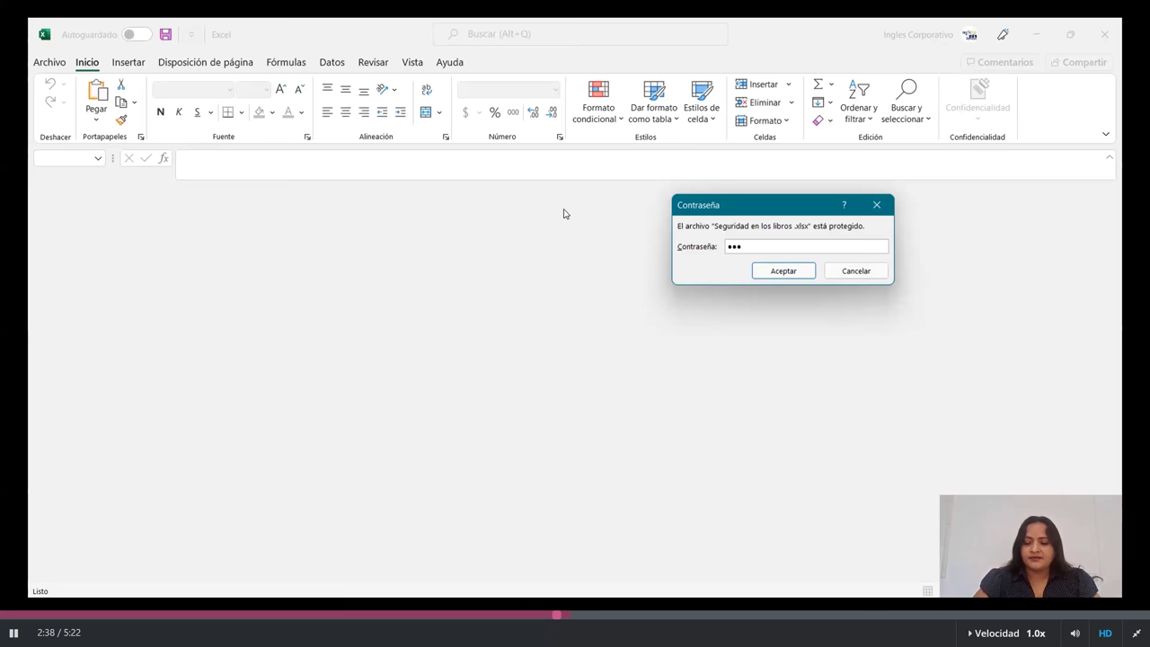
key("Return")
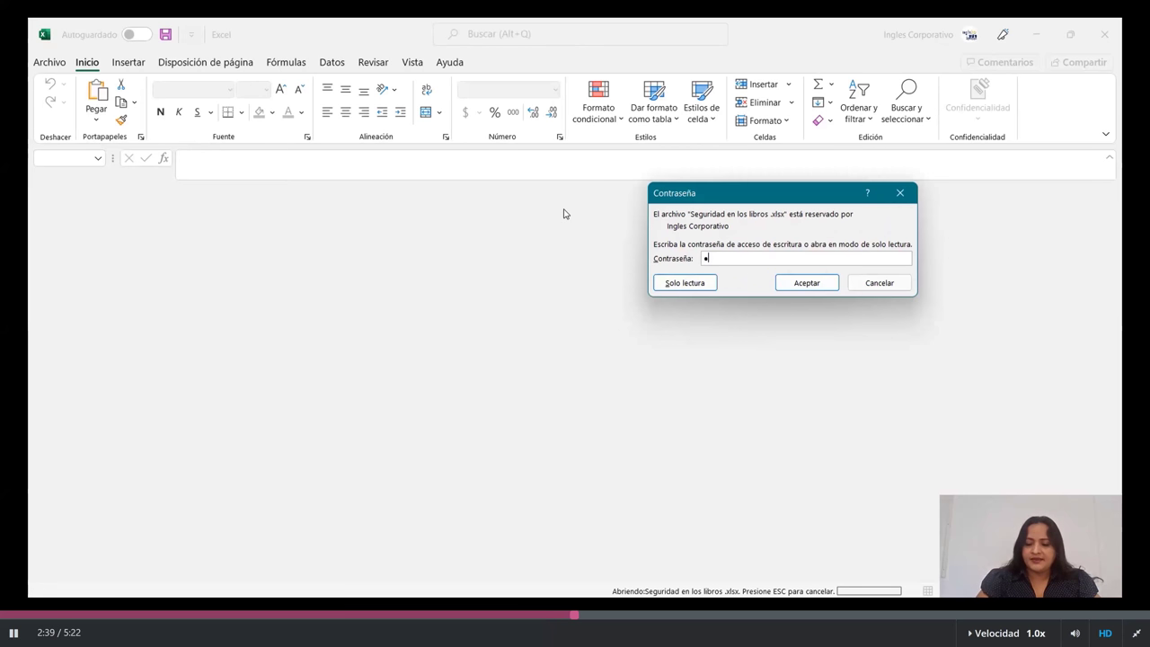
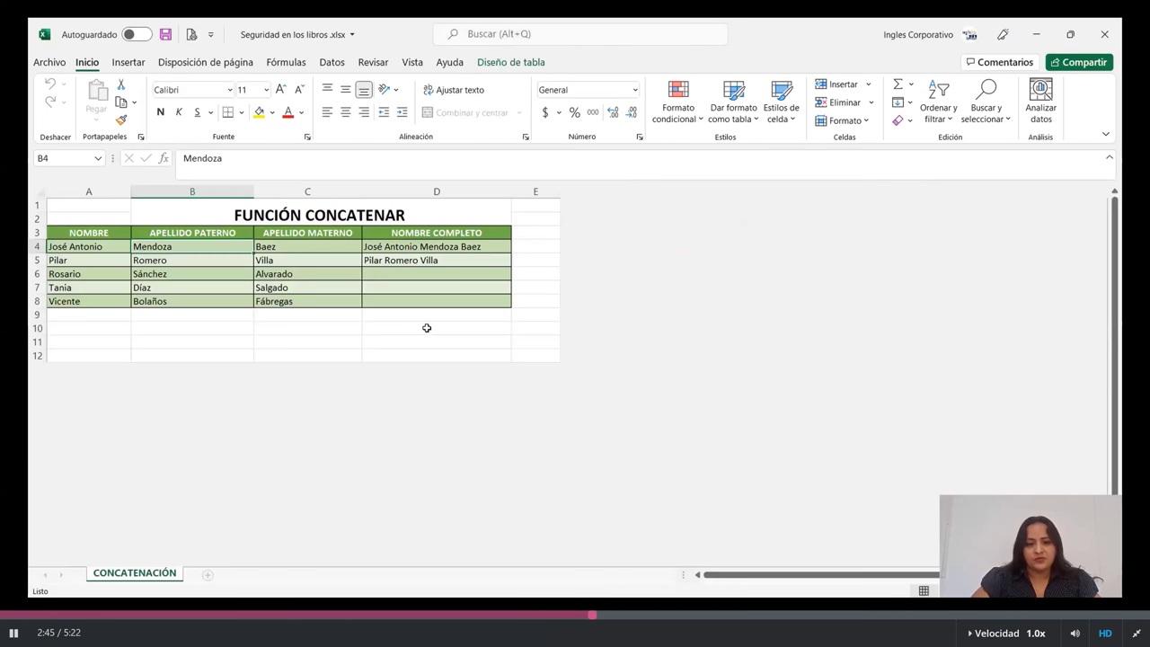
left_click(426, 328)
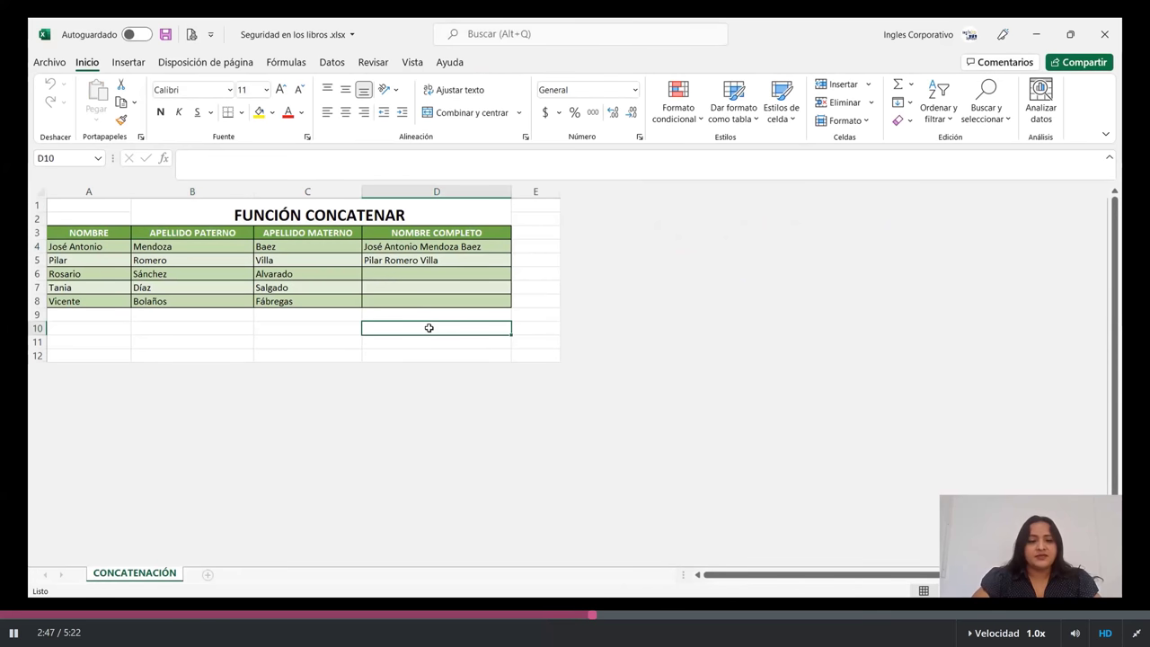
left_click(288, 329)
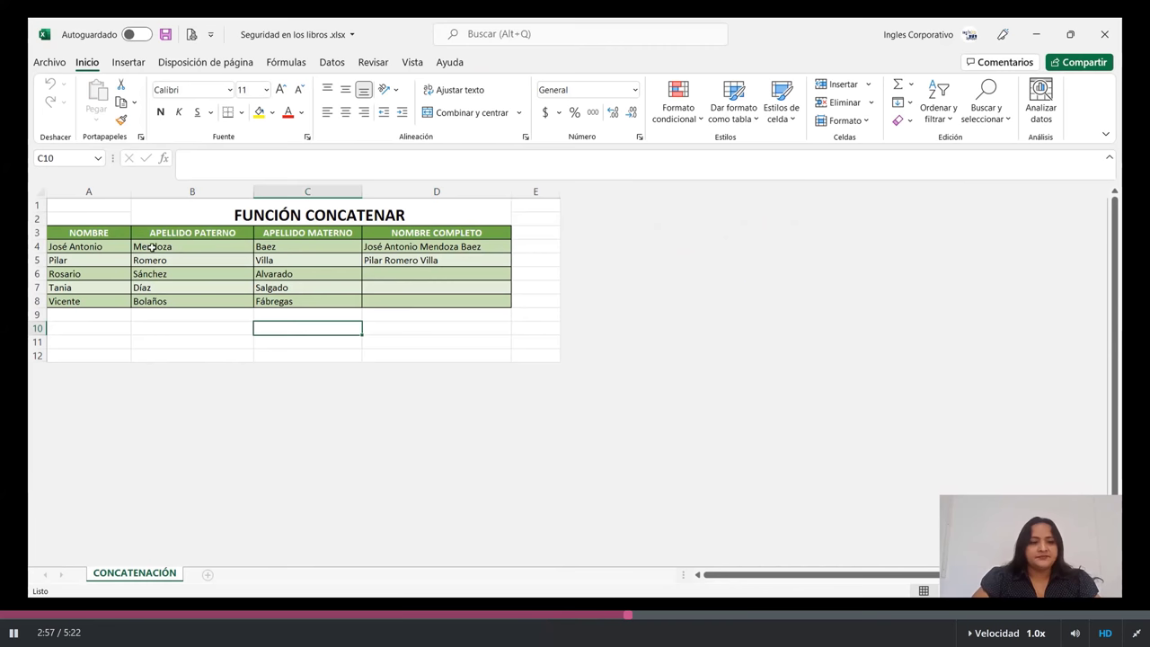
- Select the surname cells B4:C8 and bring up Proteger hoja from the Revisar tab
mouse_move(151, 247)
left_mouse_down()
mouse_move(305, 279)
mouse_move(319, 301)
left_mouse_up()
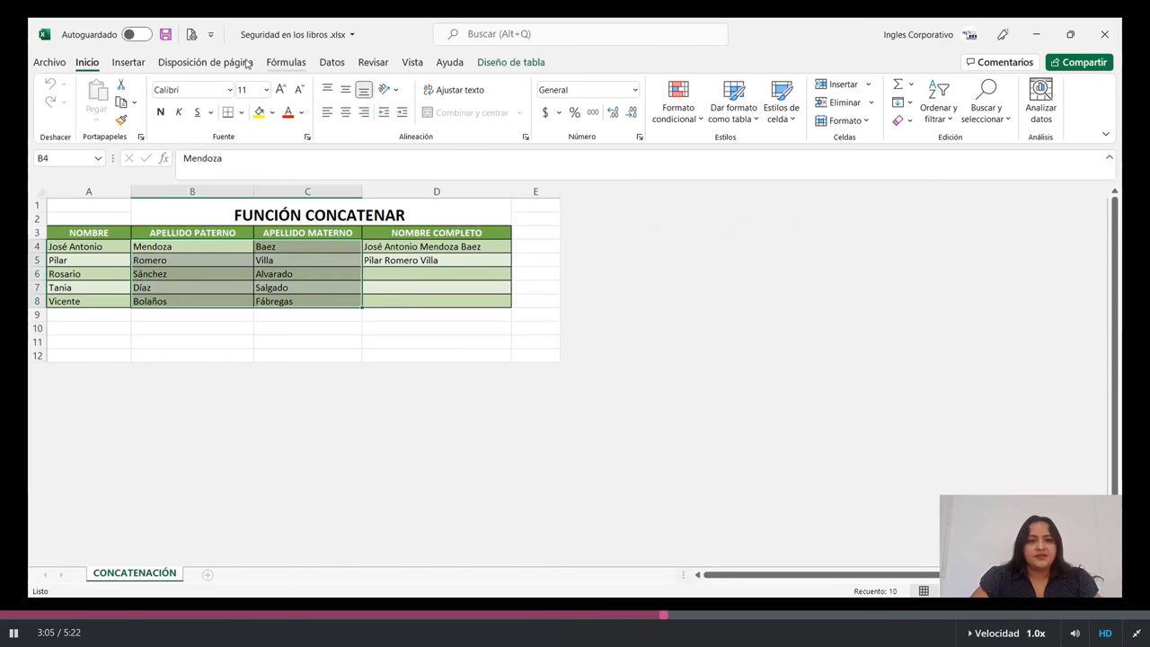
left_click(377, 63)
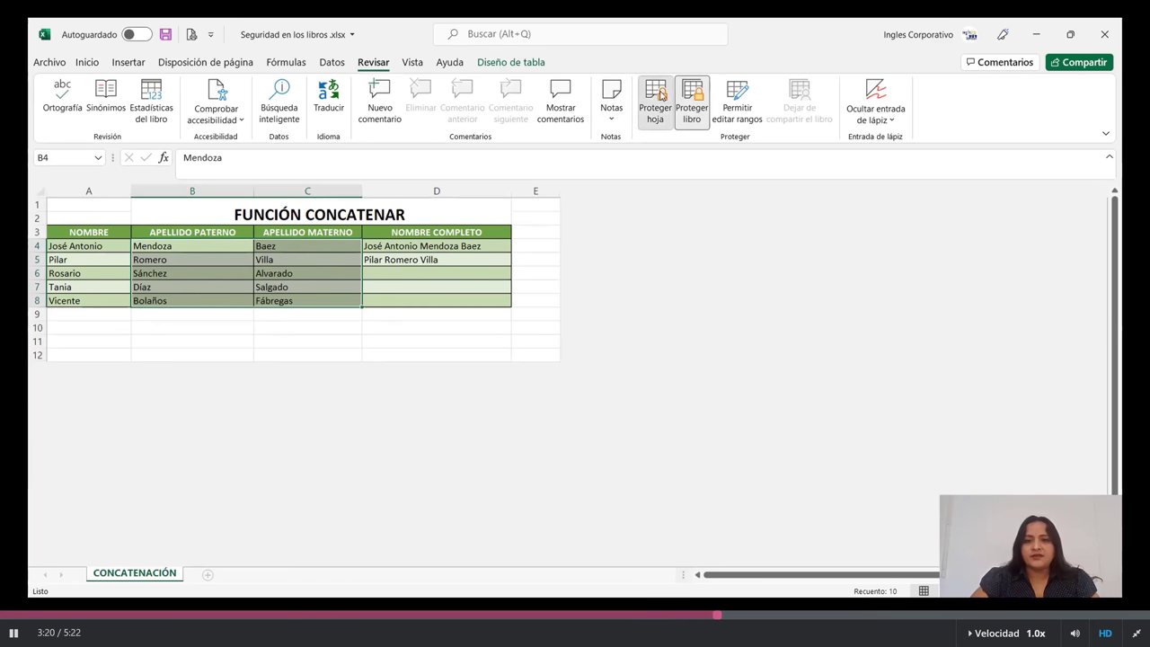
left_click(661, 94)
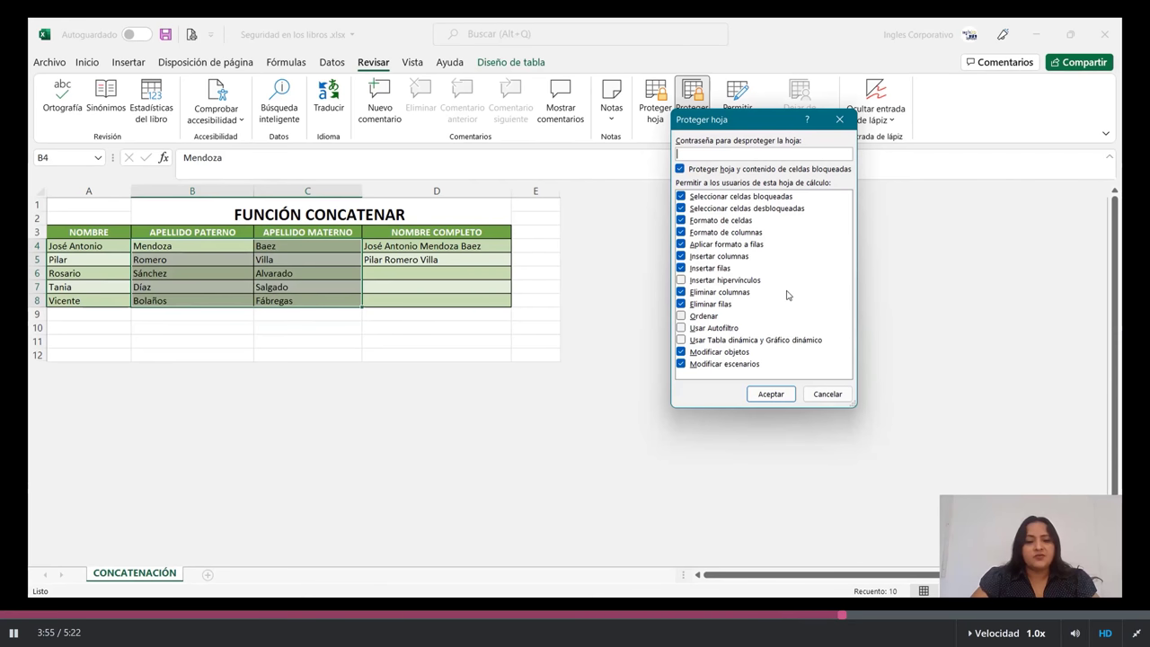
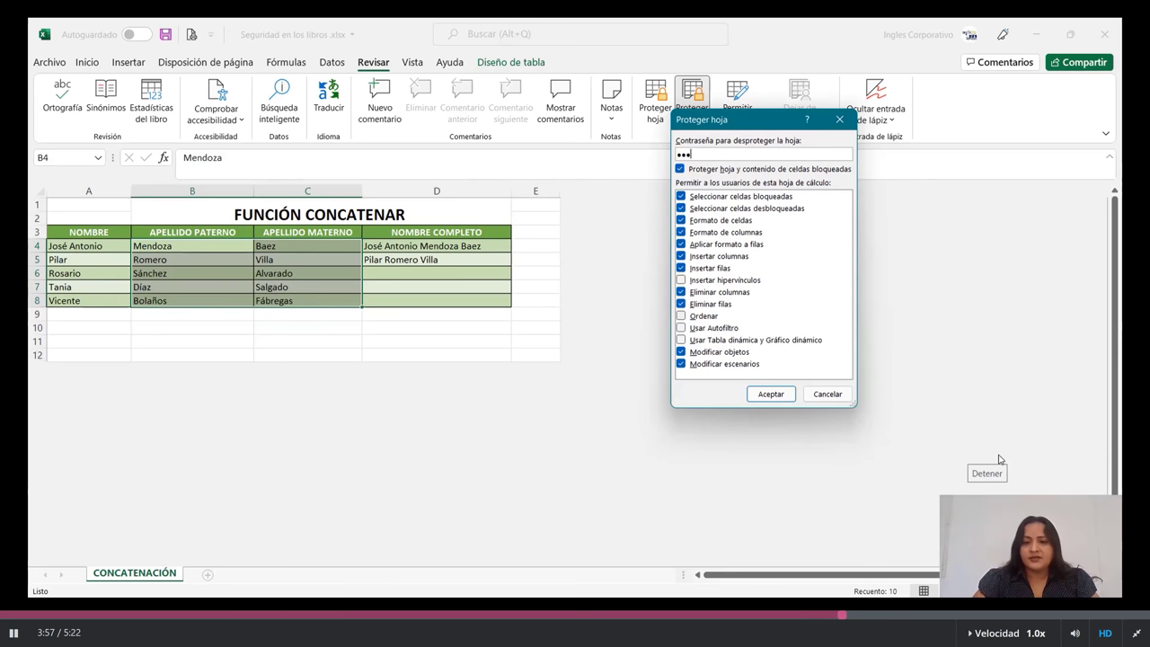
- Protect the CONCATENACIÓN sheet by entering the sheet password and confirming it
left_click(770, 395)
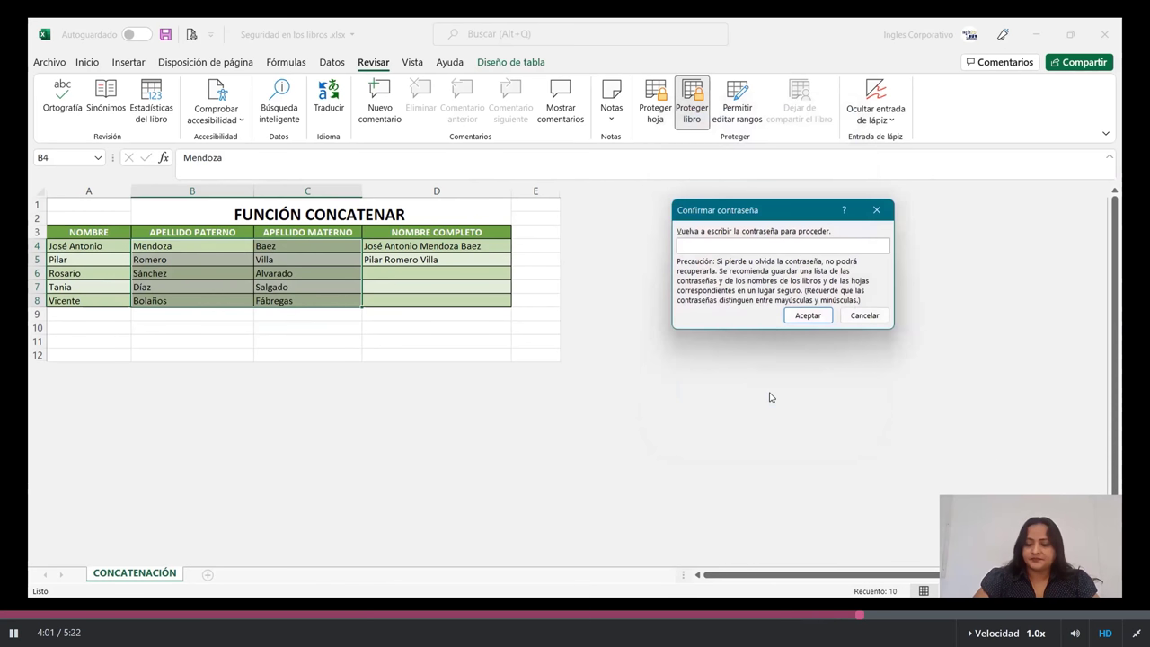
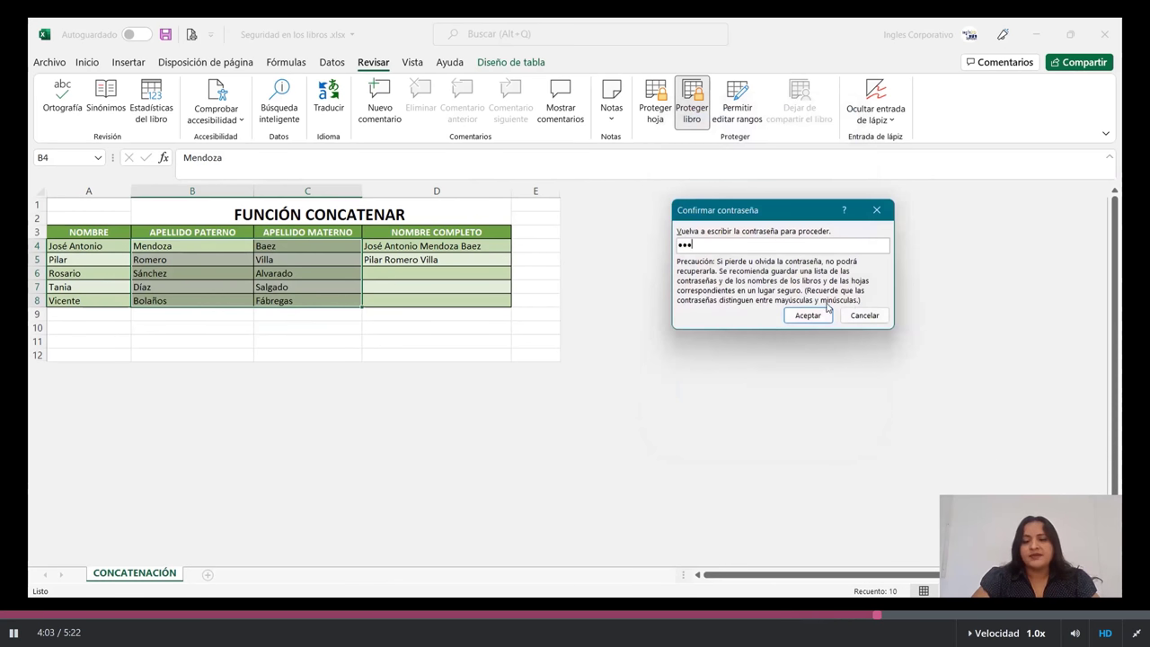
left_click(808, 317)
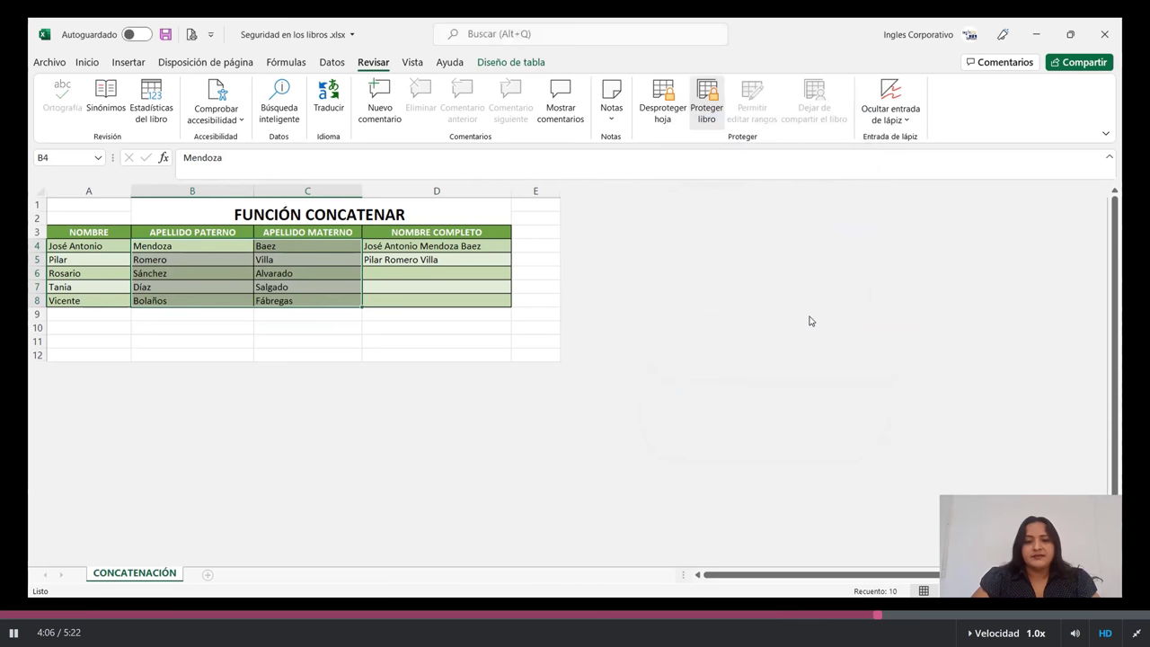
left_click(330, 333)
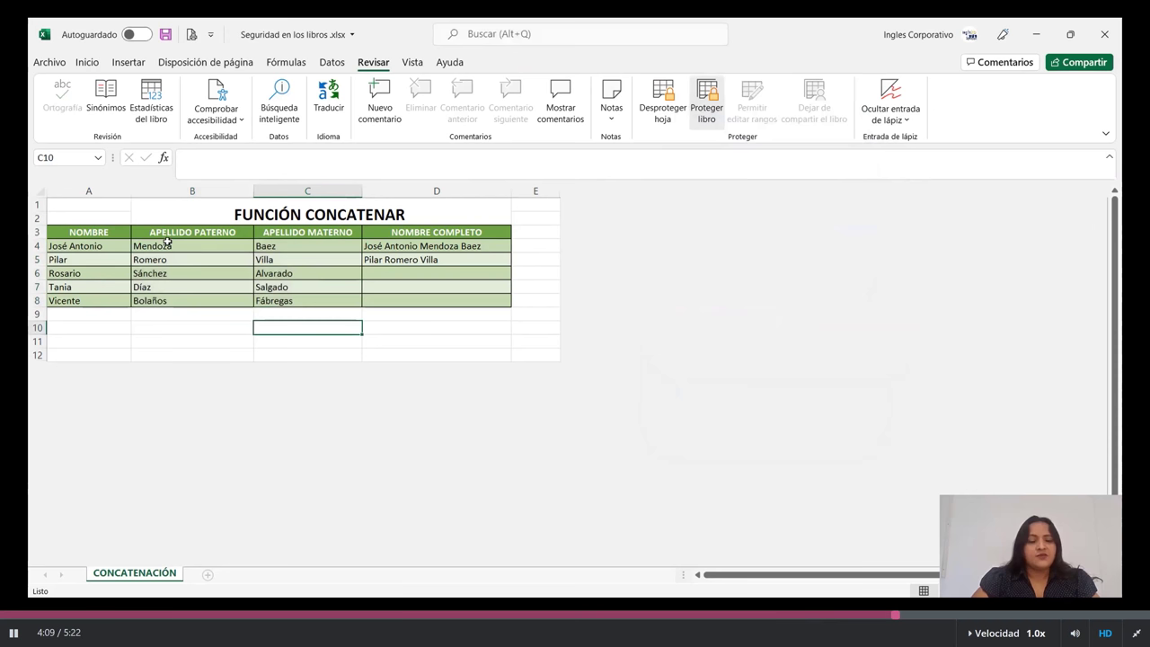
- Try editing cells C4 and A4, dismissing the protected-sheet warning each time
key("Up")
key("Left")
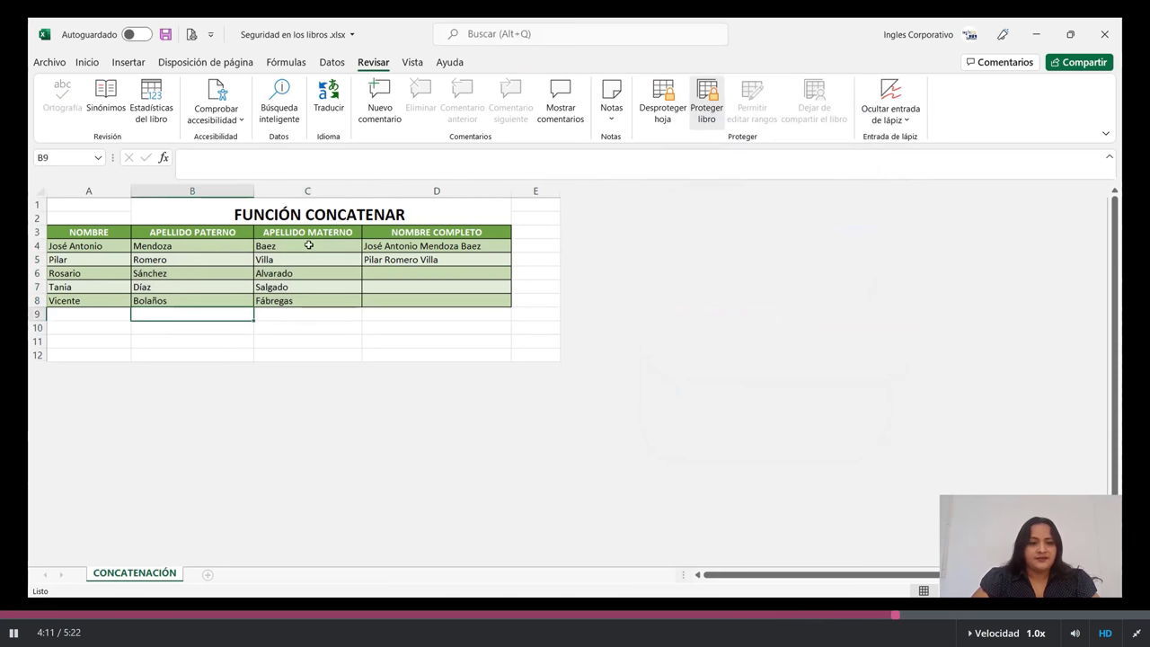
left_click(307, 244)
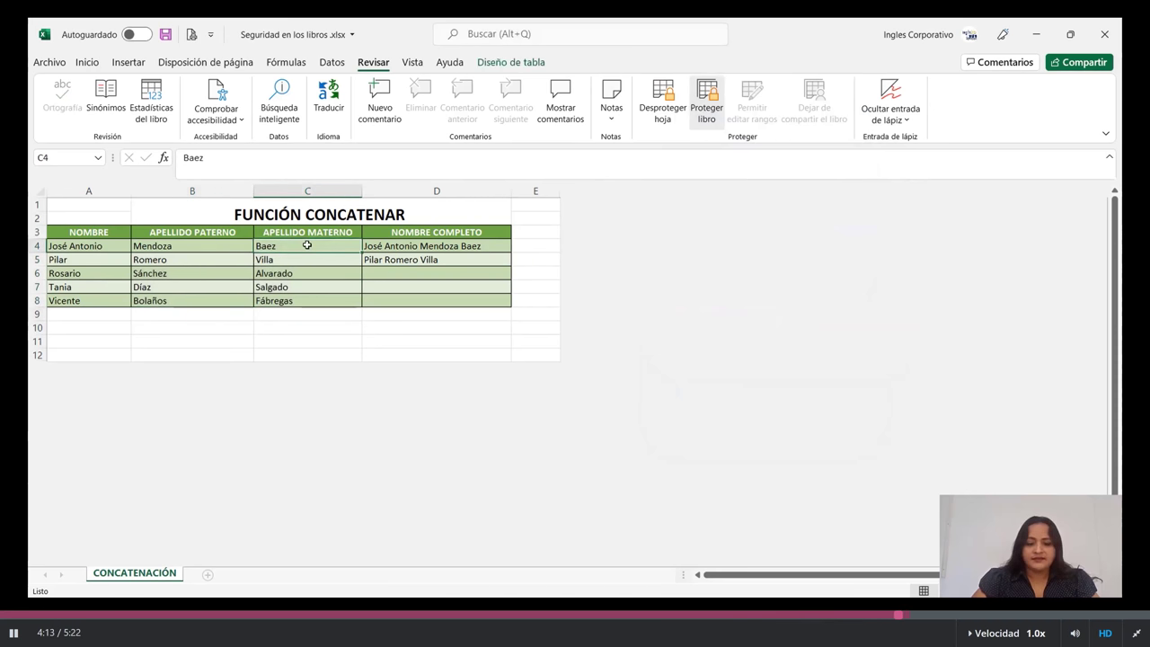
double_click(308, 244)
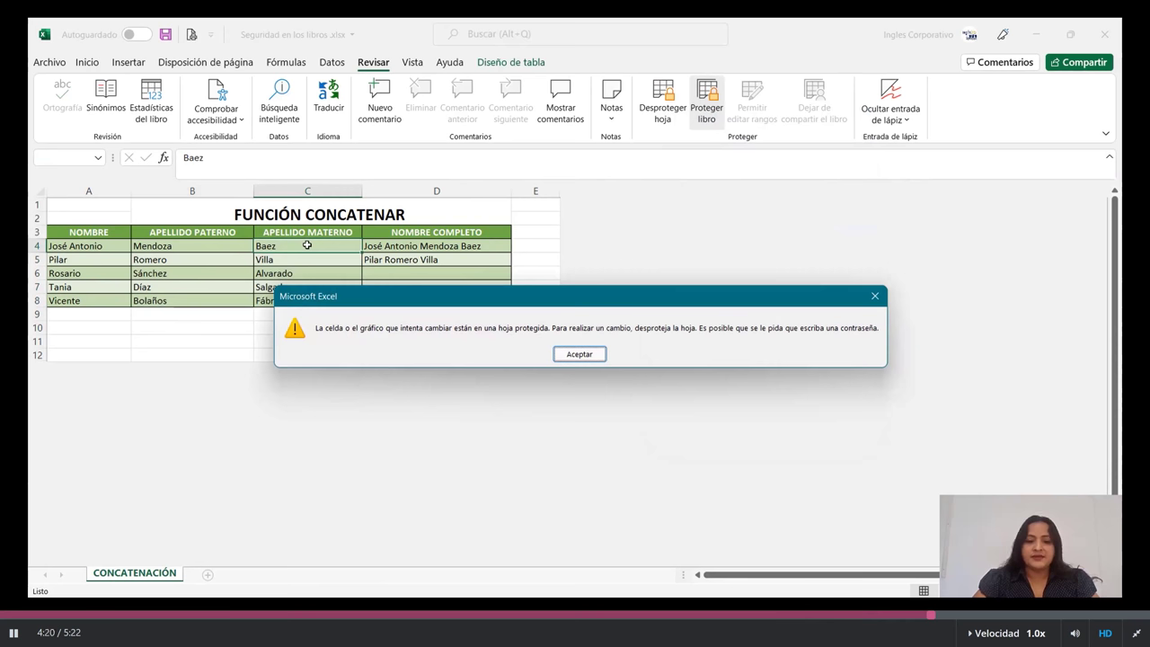
left_click(566, 355)
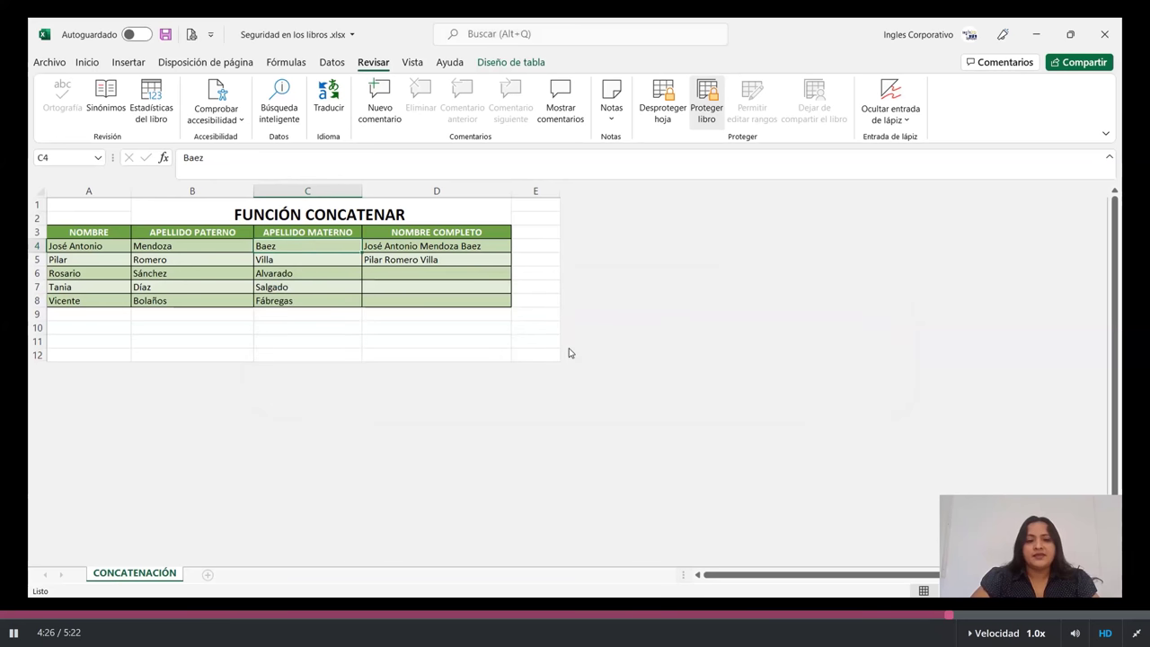
left_click(91, 246)
double_click(91, 246)
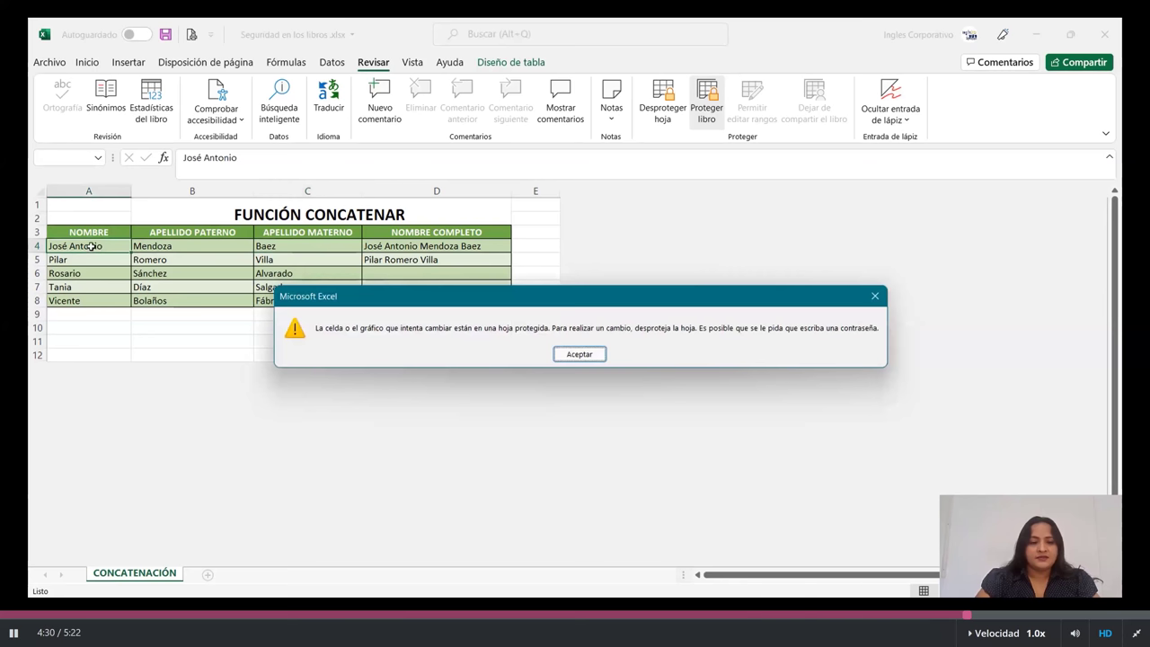
left_click(581, 354)
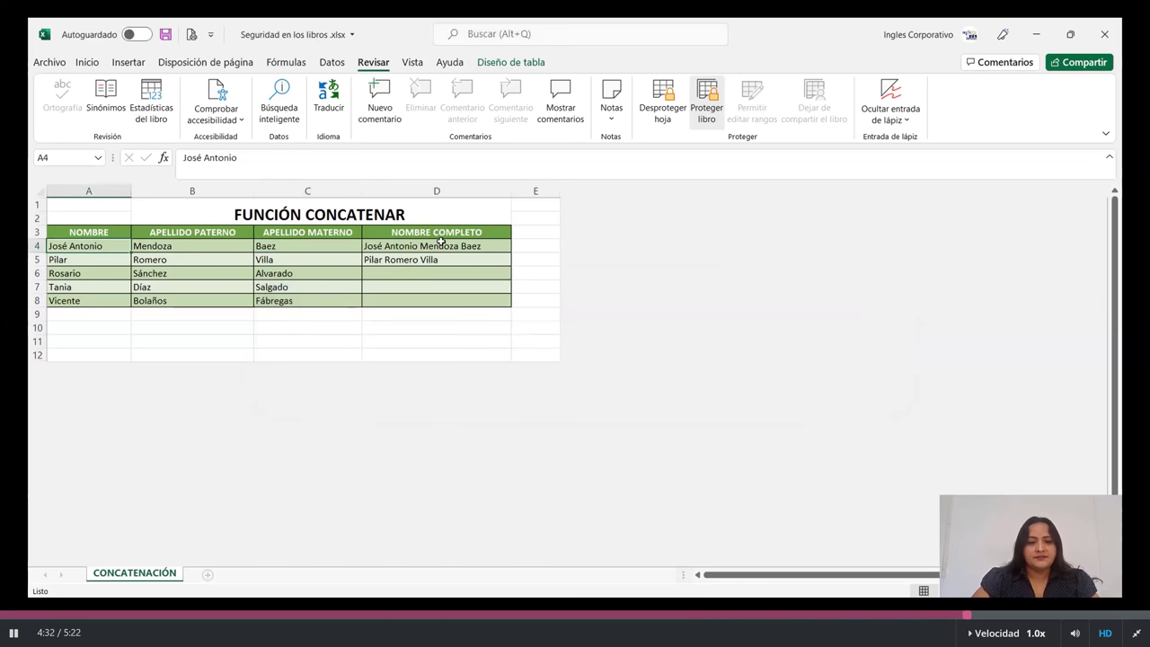
key("Right")
key("Right")
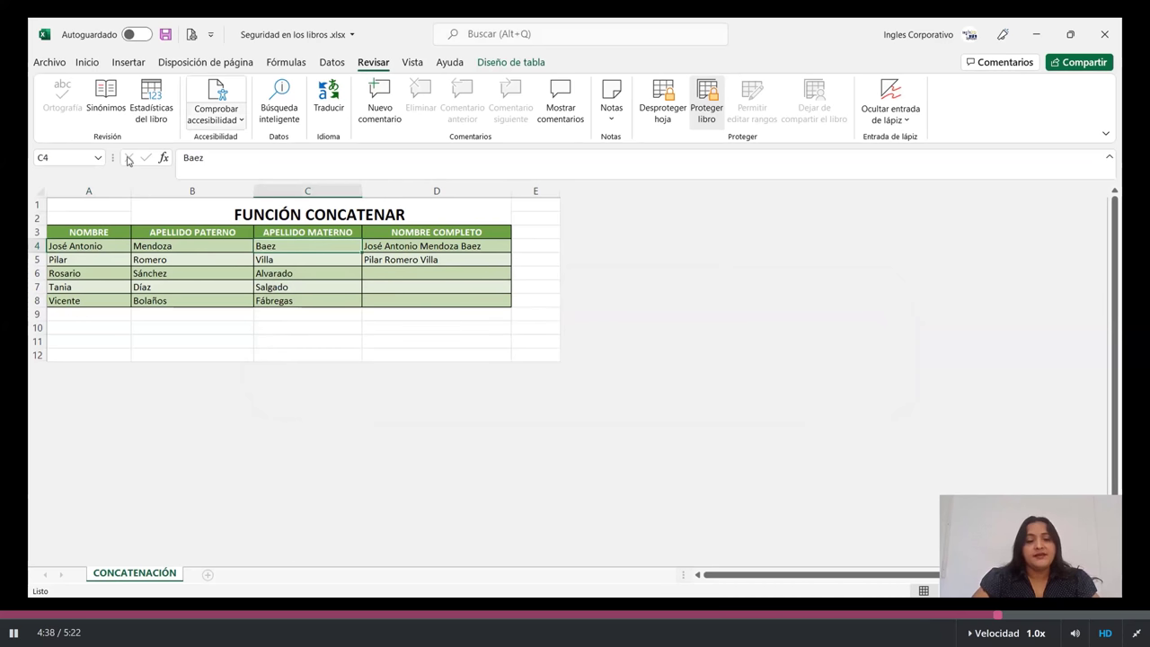
- Start Desproteger hoja, then cancel it so the sheet stays protected
left_click(307, 327)
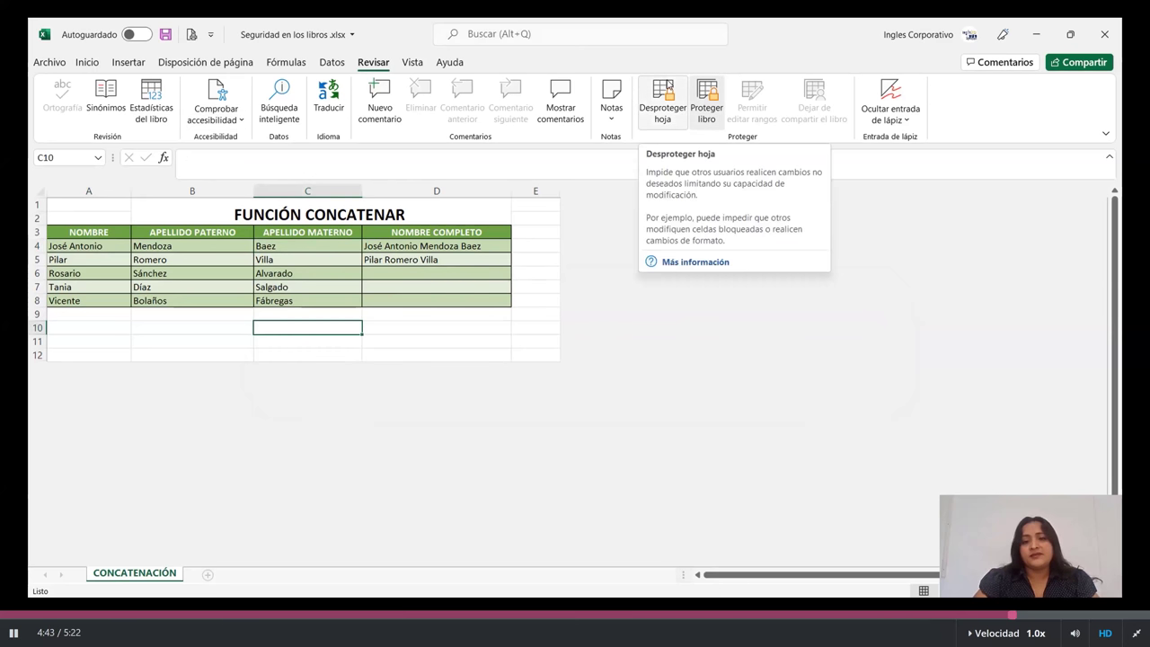
left_click(667, 87)
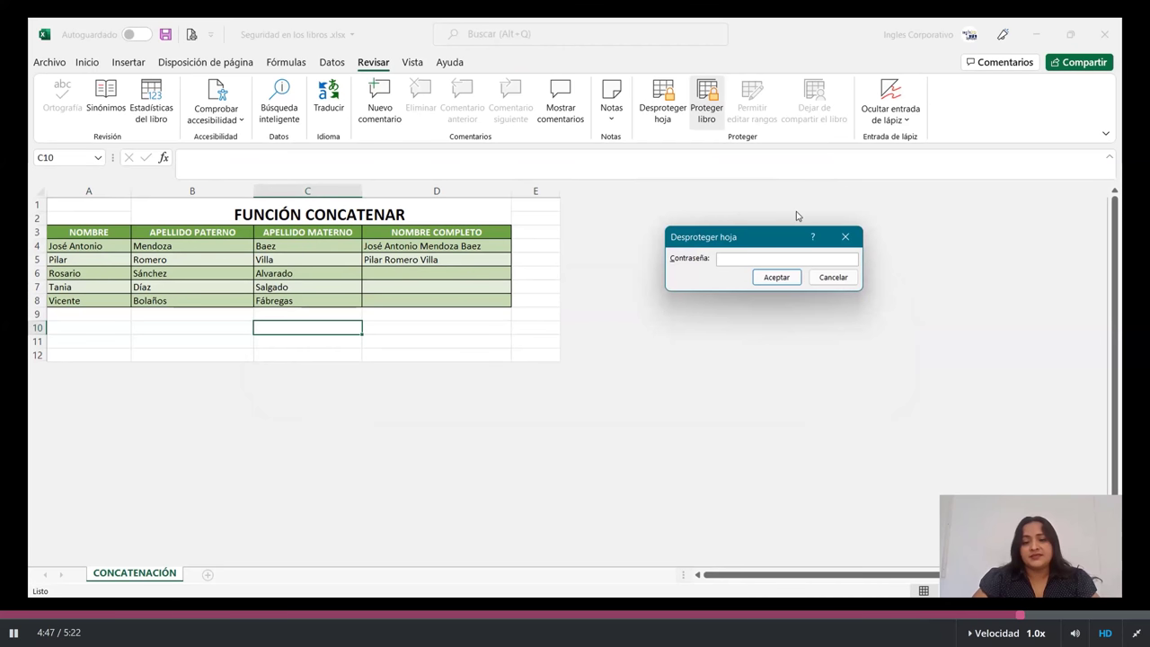
left_click(841, 277)
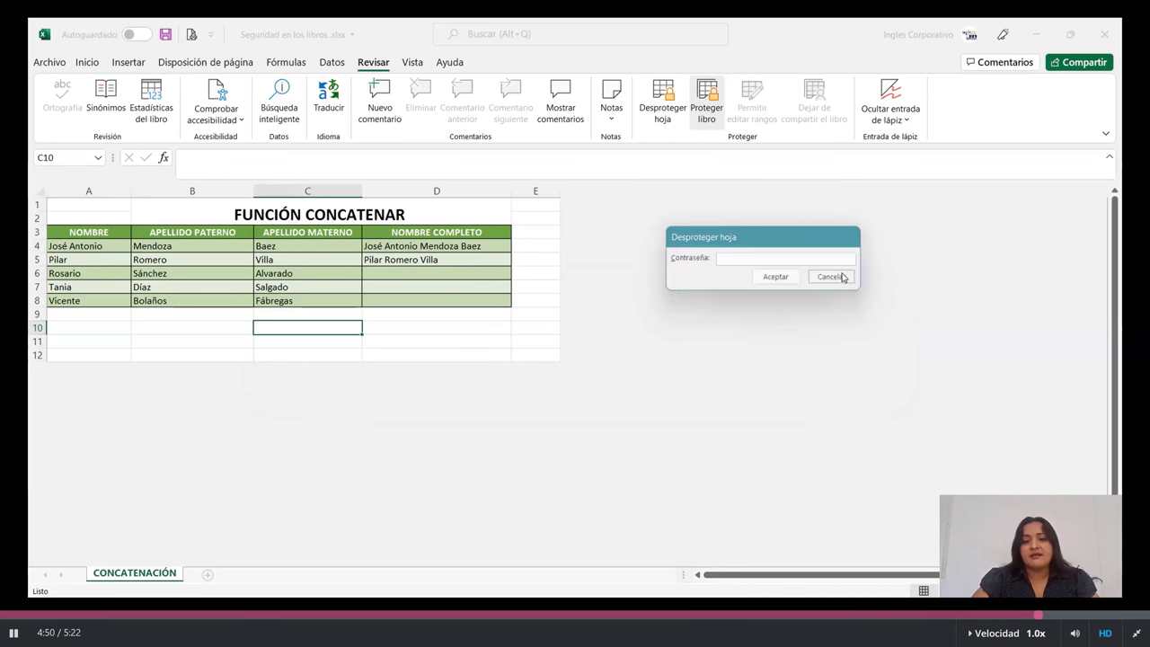
left_click(410, 328)
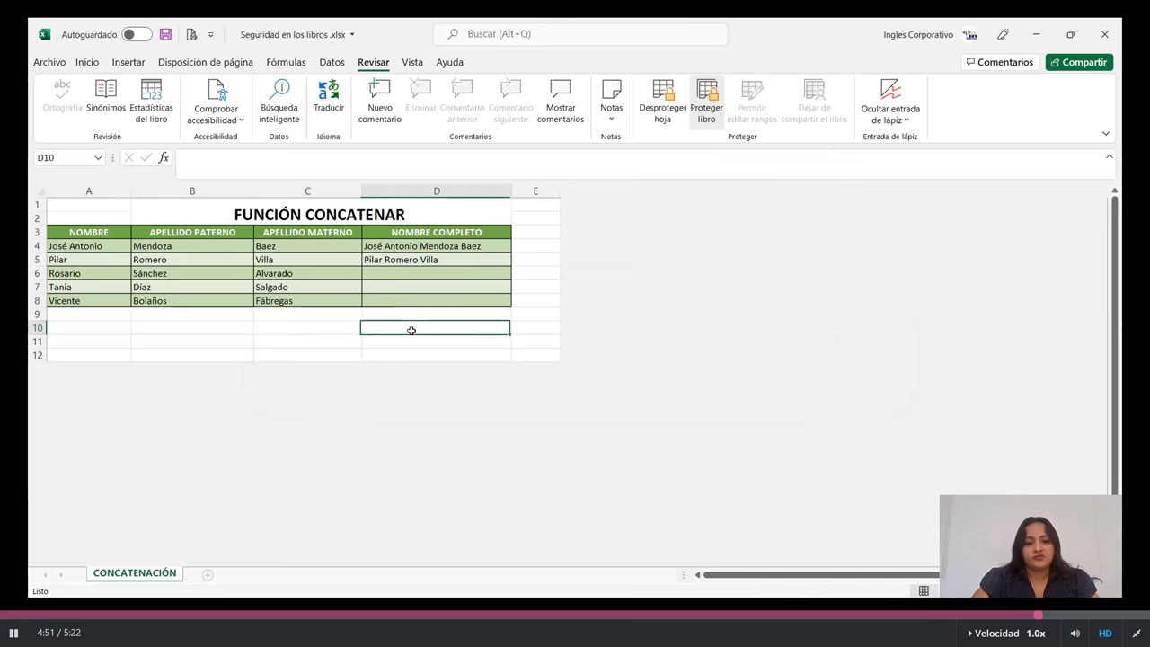
- Go to Archivo > Información and expand the Proteger libro options
left_click(49, 62)
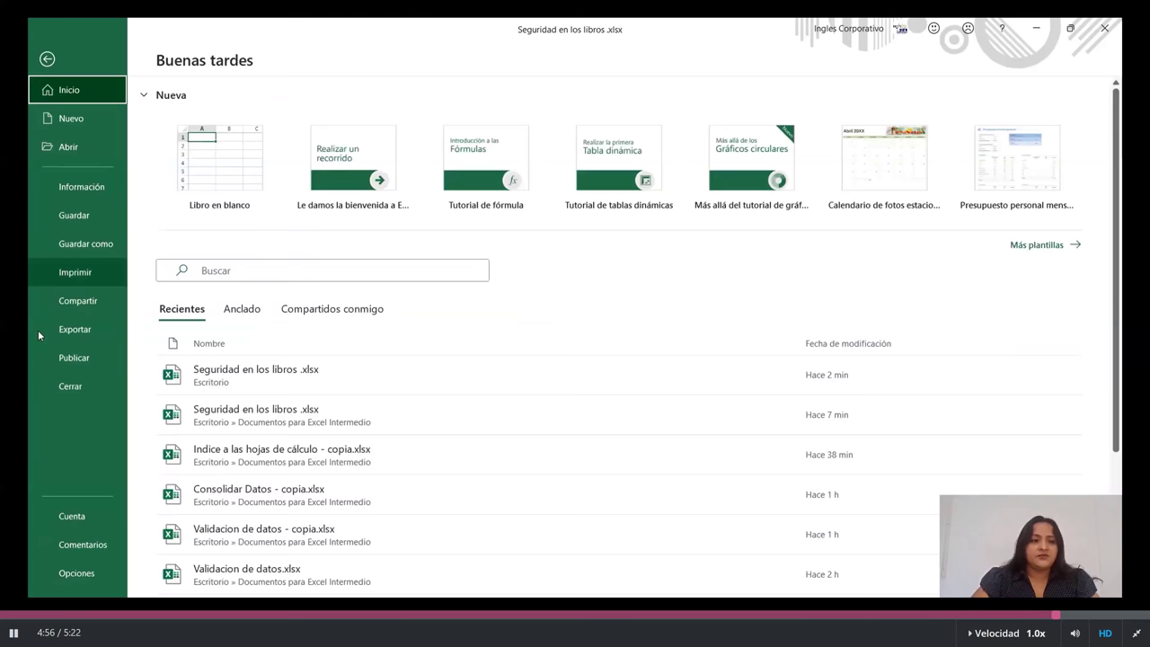
left_click(55, 189)
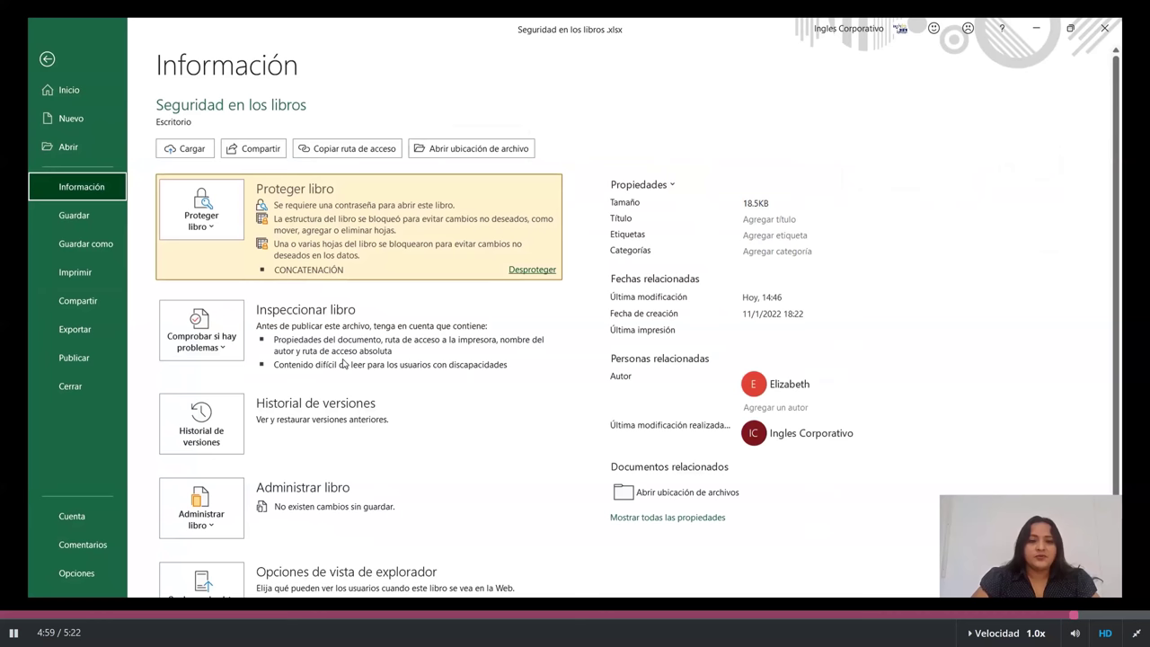
left_click(213, 231)
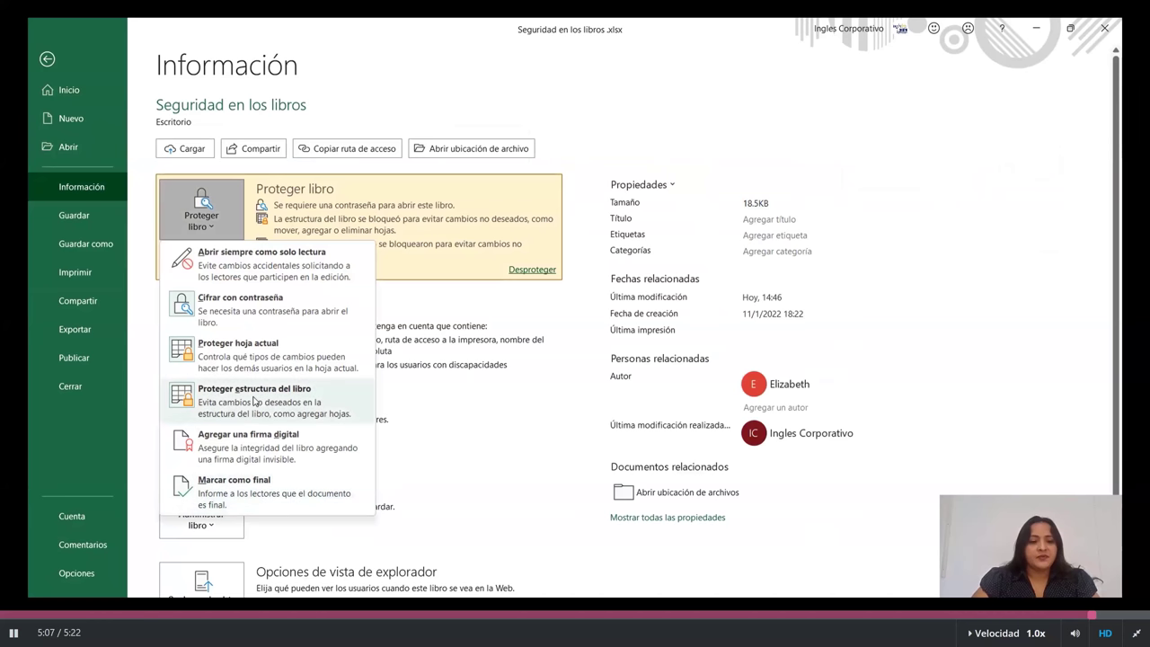
- Leave the Información page and return to the worksheet
left_click(46, 61)
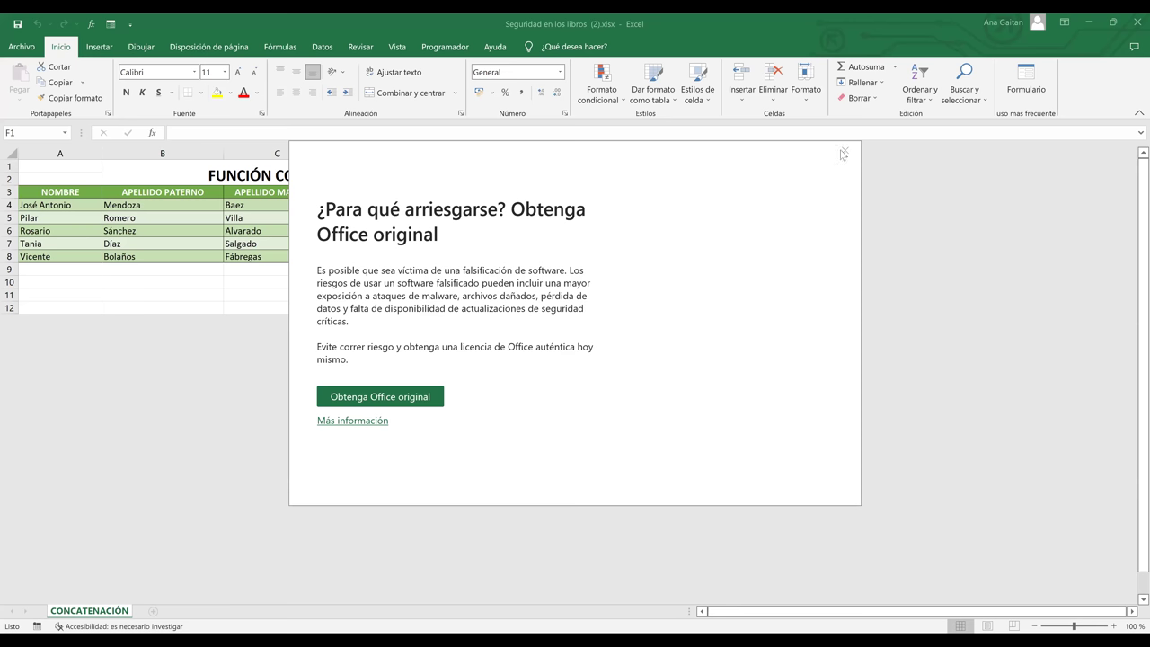
- Dismiss the genuine-Office notice and inspect cells E4, E5, D5's CONCATENAR formula and the names
left_click(842, 153)
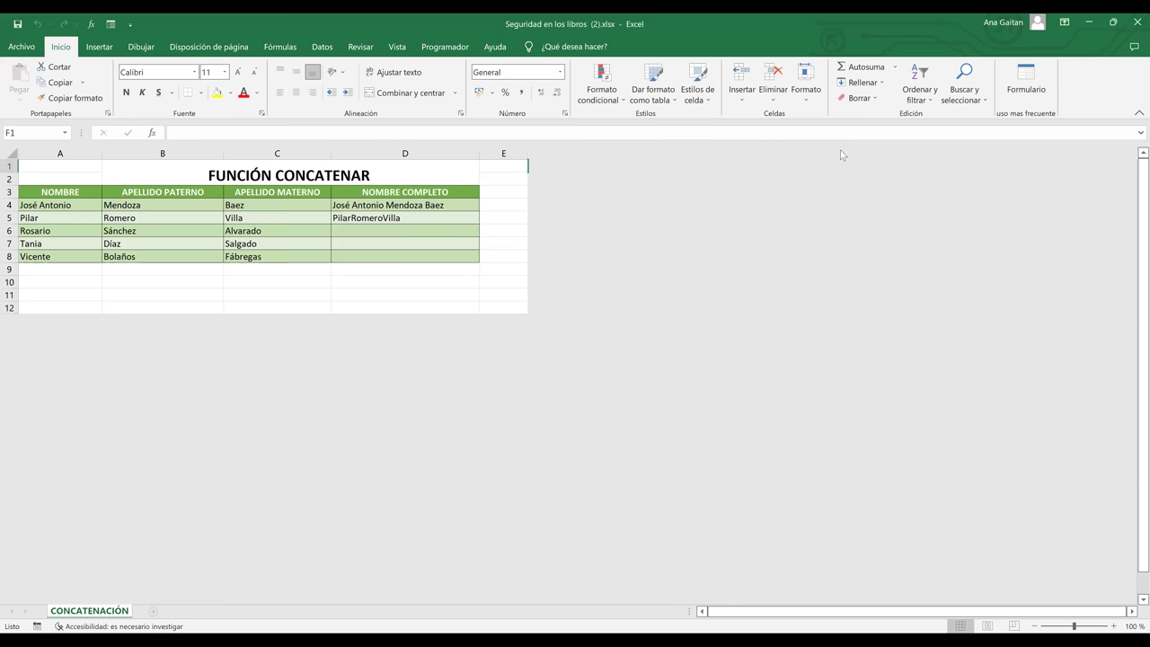
left_click(493, 202)
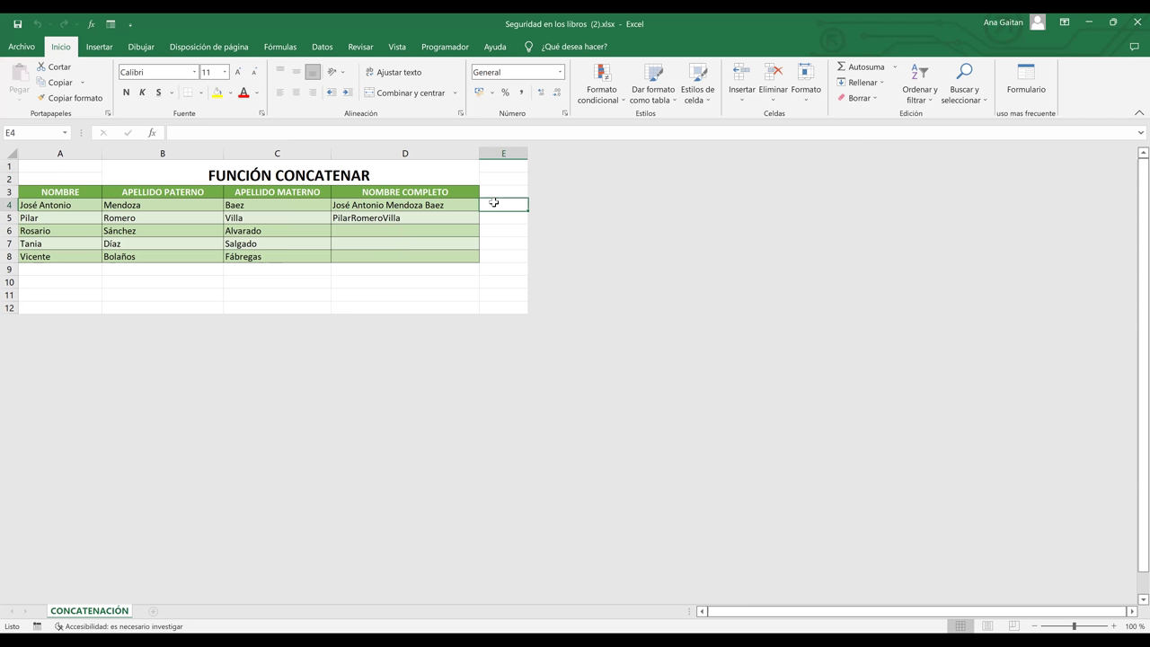
left_click(514, 219)
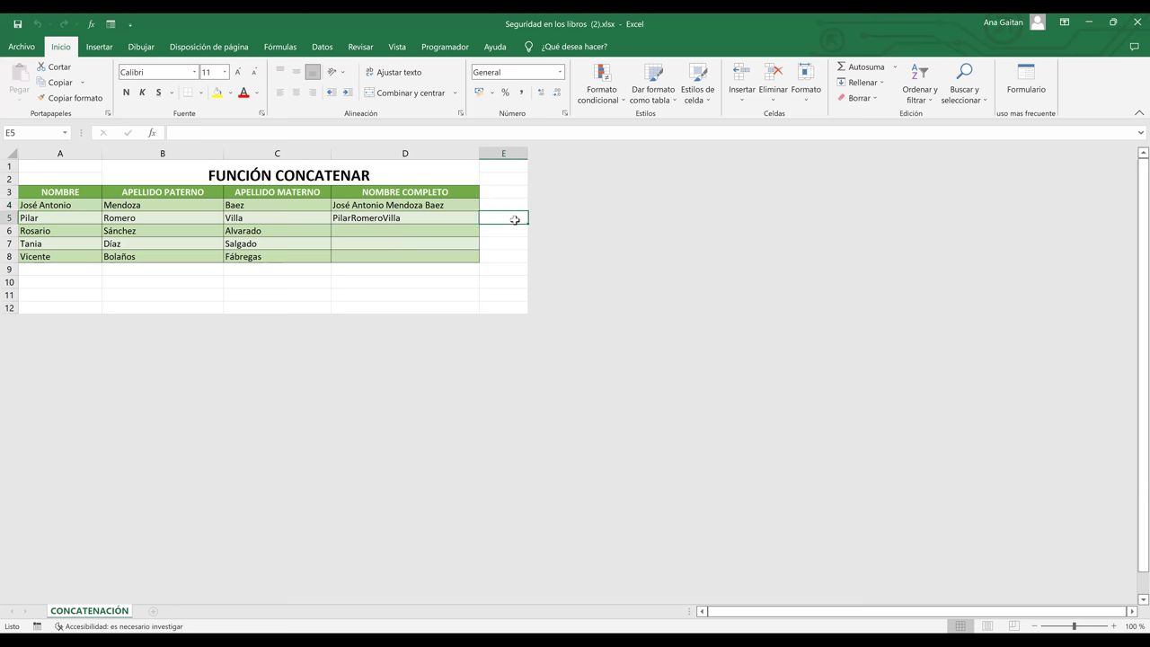
scroll(514, 219, "up", 1, "ctrl")
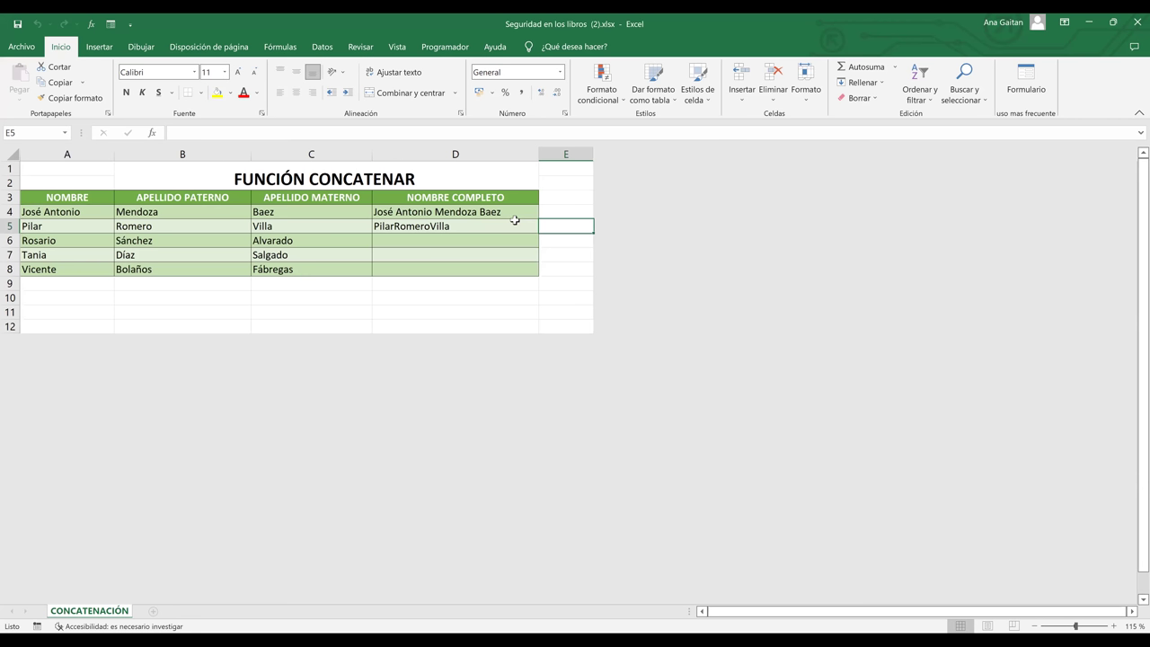
scroll(515, 220, "up", 2, "ctrl")
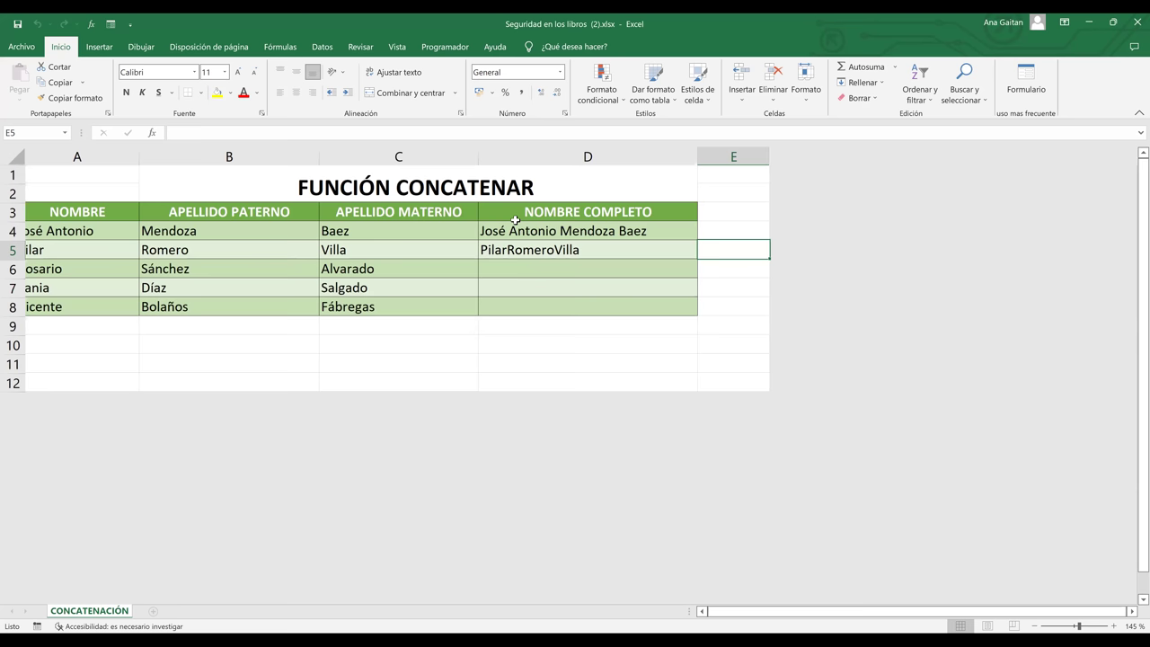
scroll(584, 266, "up", 1, "ctrl")
left_click(580, 265)
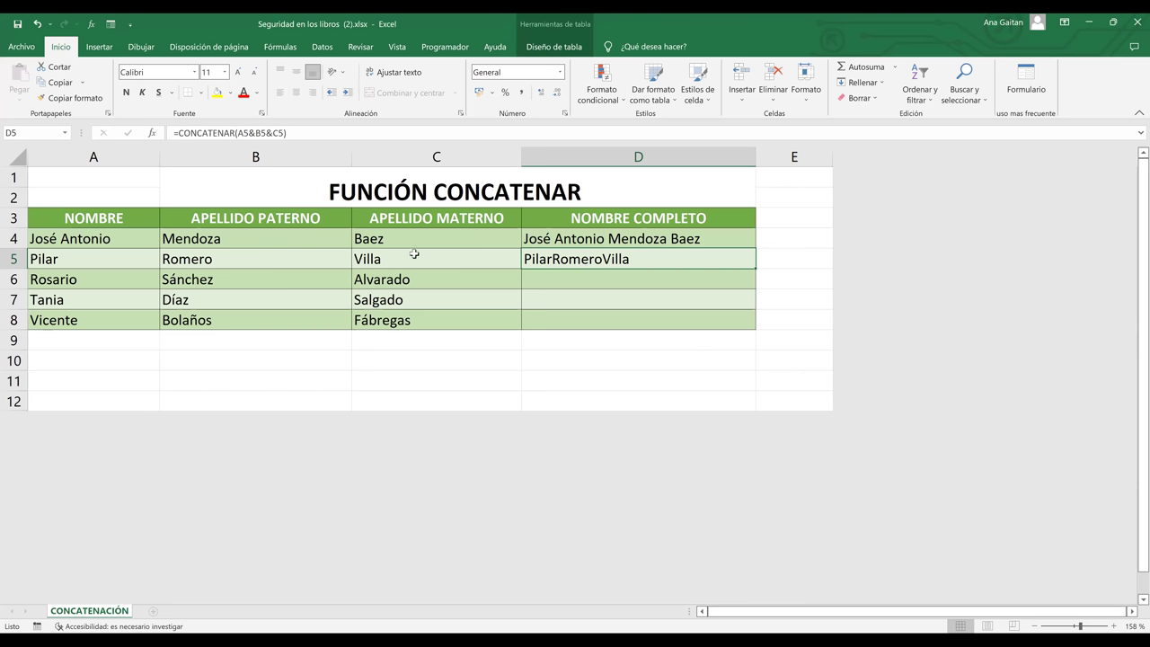
scroll(413, 253, "down", 2, "ctrl")
scroll(338, 333, "up", 4, "ctrl")
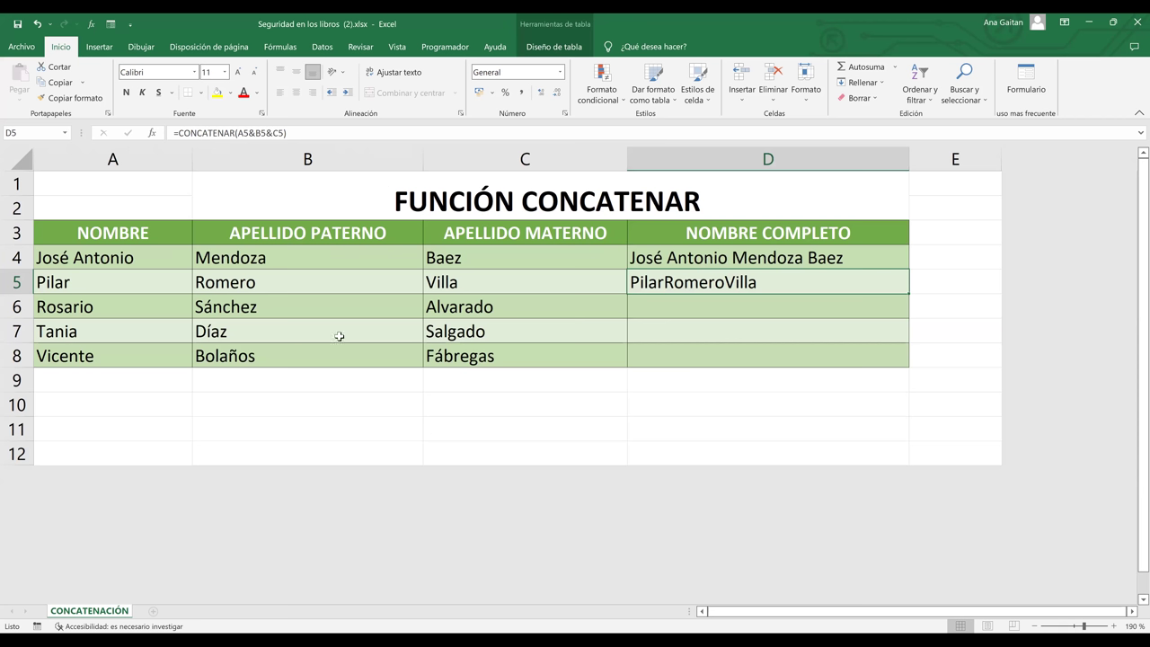
left_click(337, 338)
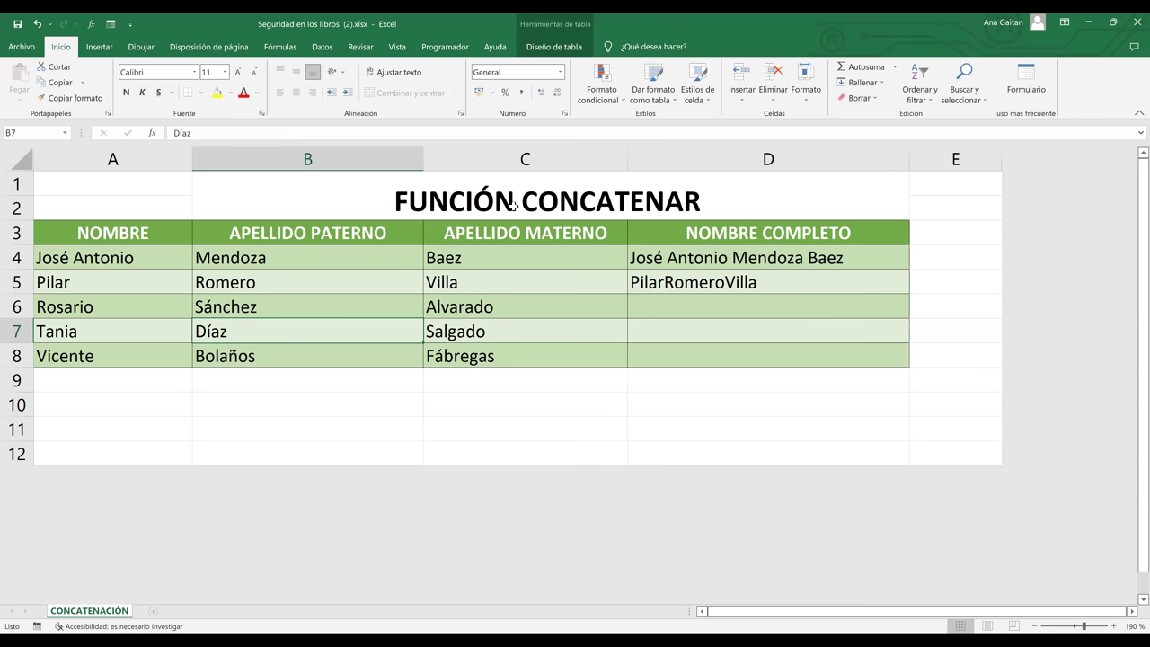
left_click(506, 272)
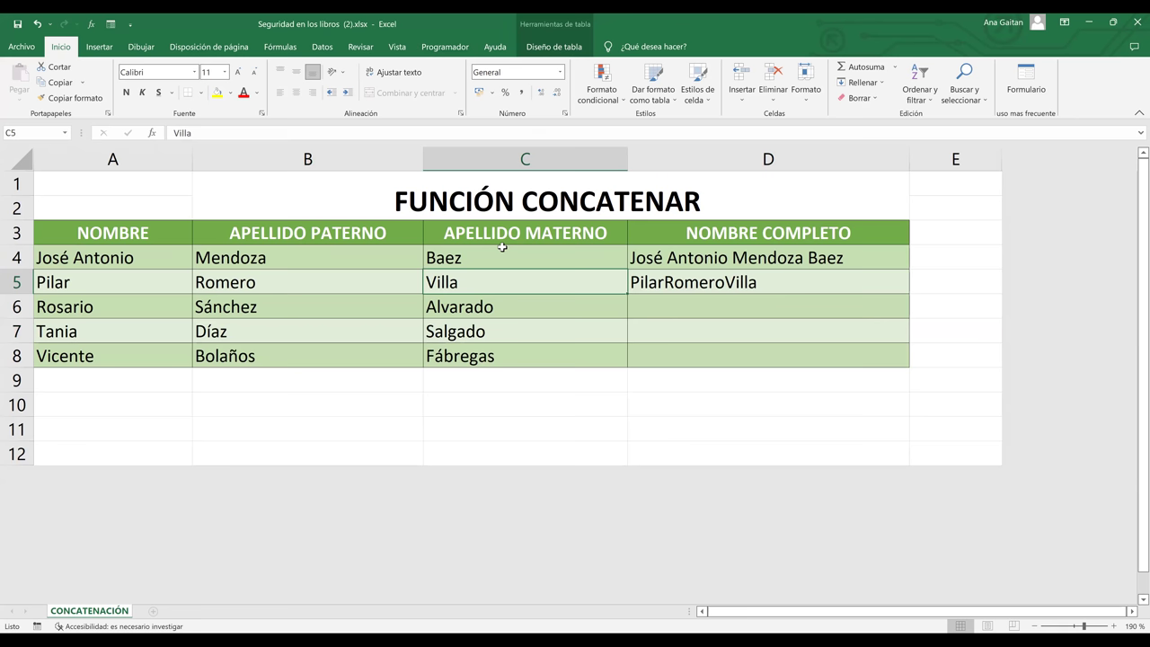
left_click(504, 251)
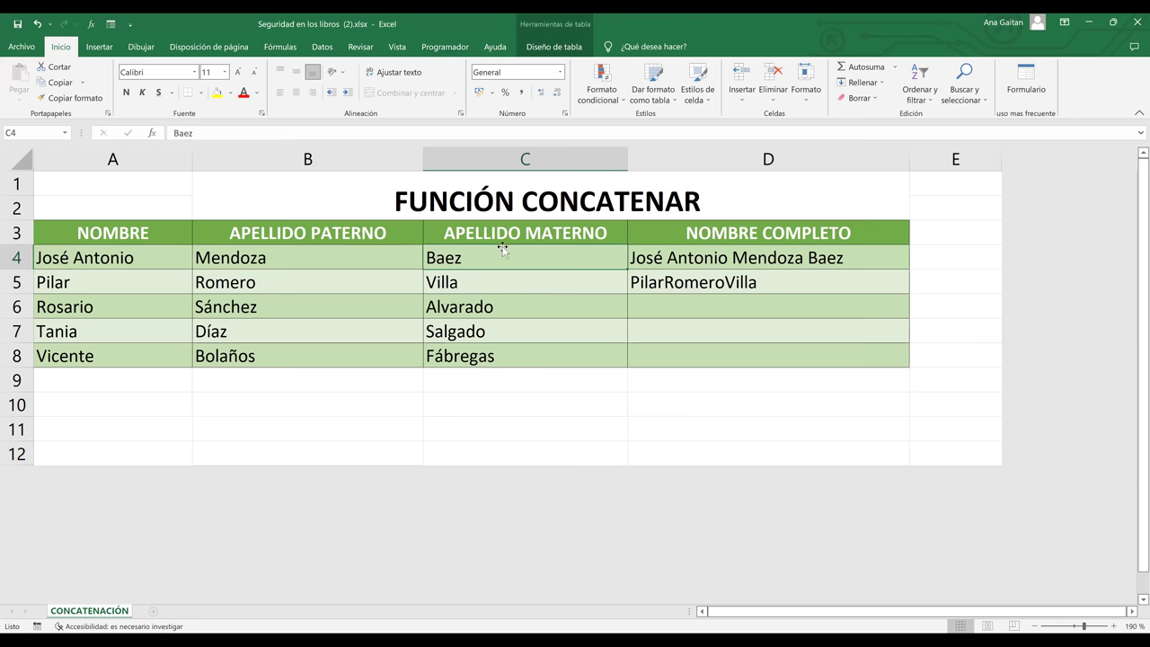
left_click(347, 213)
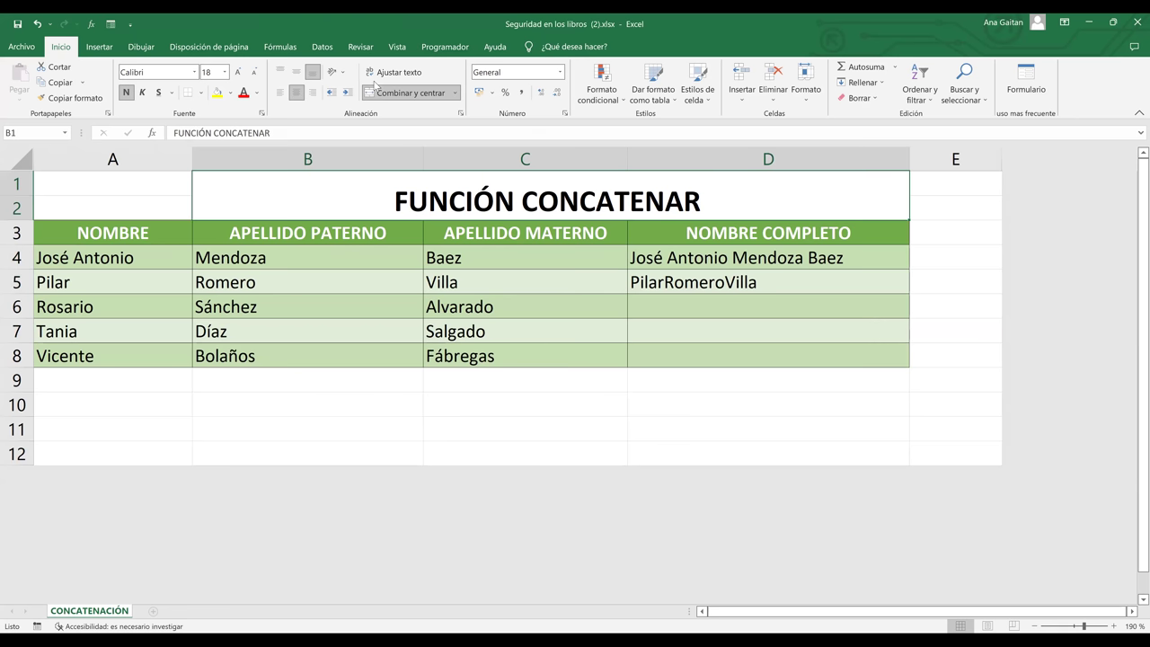
- Check the Vista and Revisar tabs, then select table cells D7, E5, B10 and A1
left_click(396, 47)
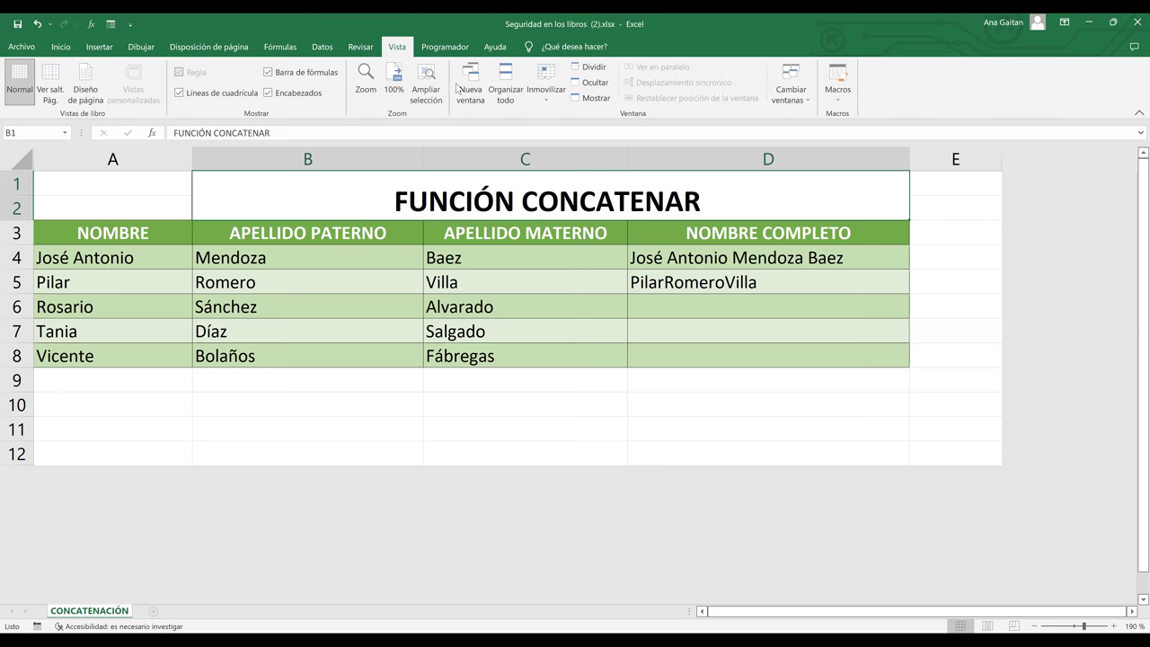
left_click(787, 398)
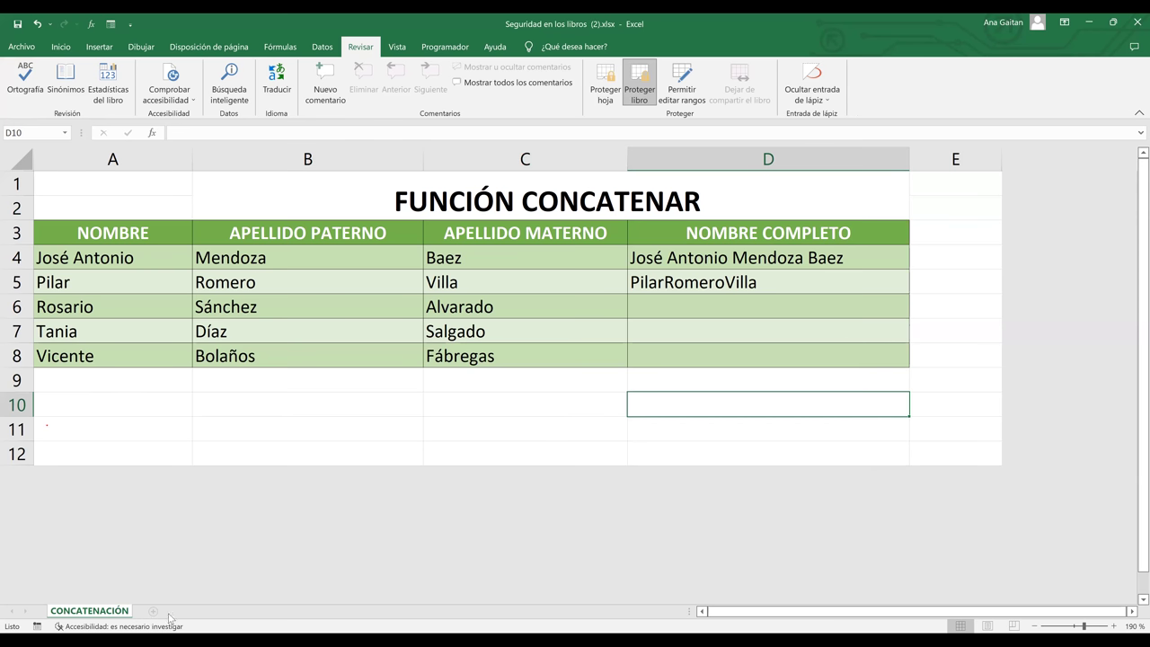
left_click(728, 327)
left_click(940, 288)
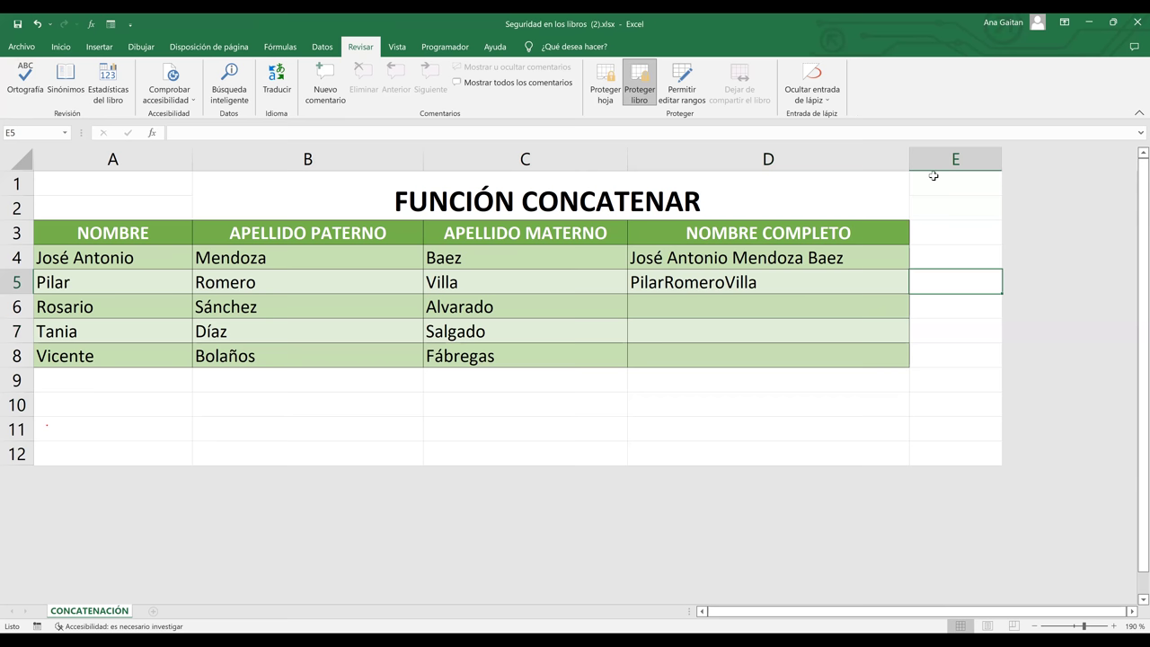
left_click(832, 193)
left_click(349, 405)
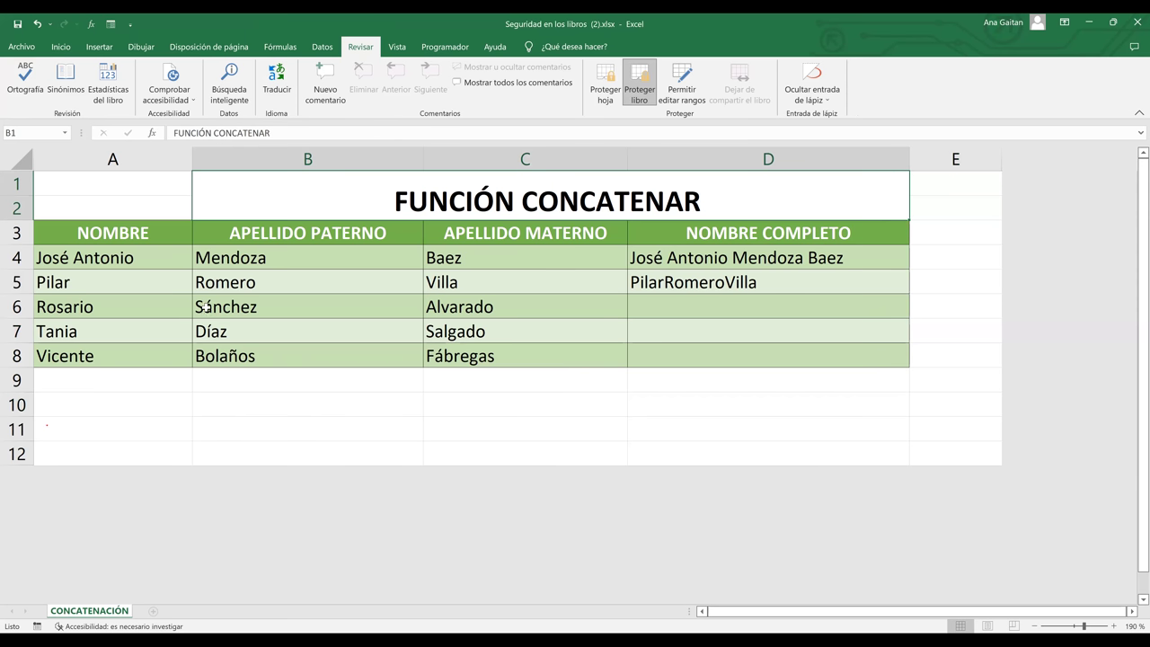
left_click(156, 189)
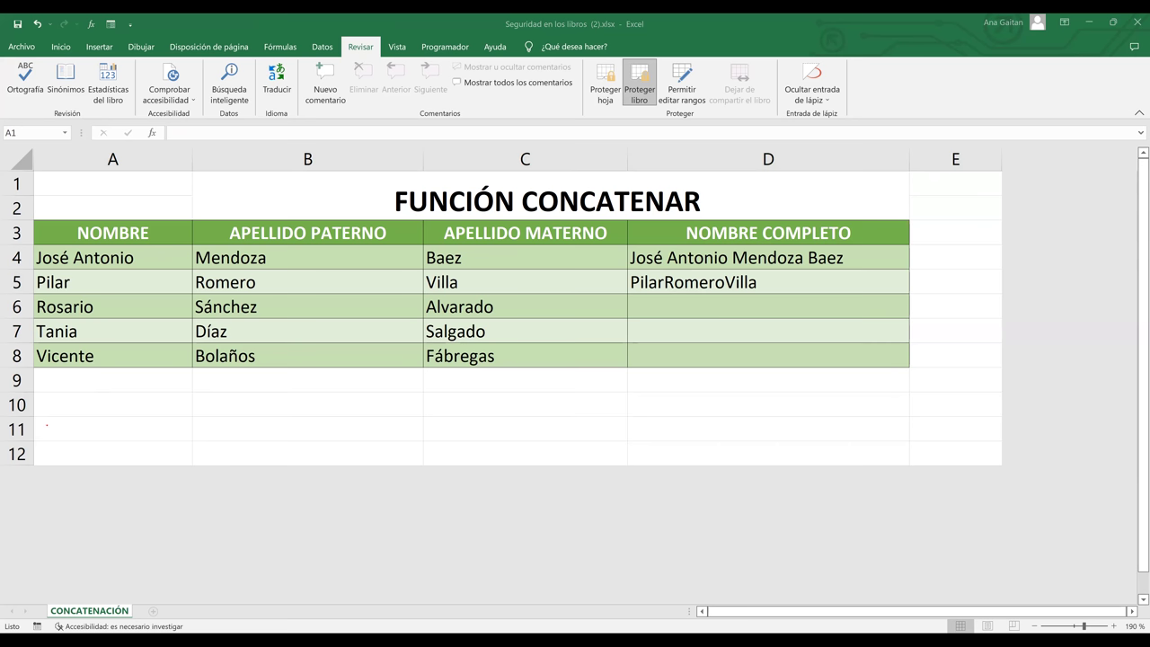
left_click(54, 624)
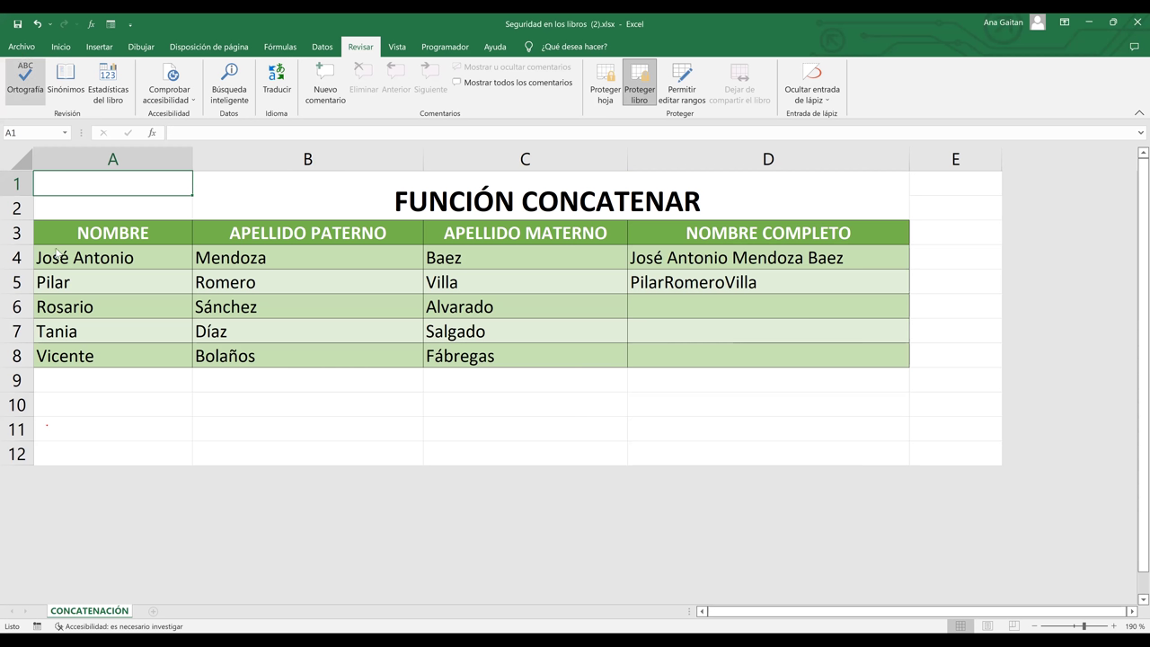
- Use the File view to close and reopen Seguridad en los libros (2).xlsx
key("alt+f")
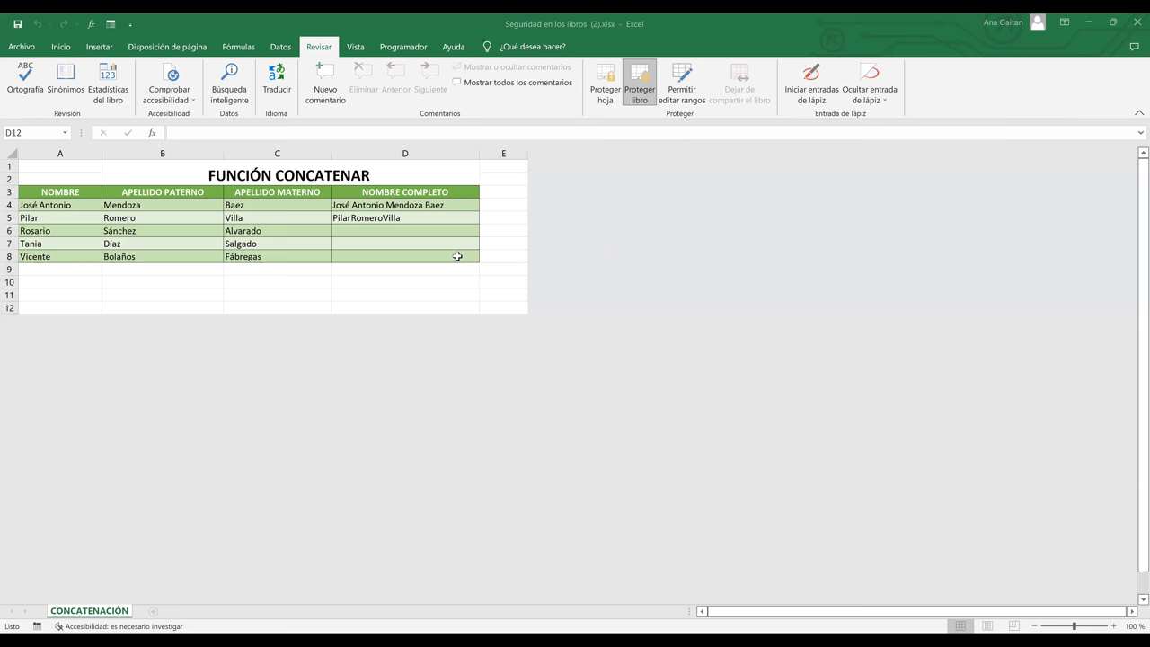
- Unprotect the workbook structure under Revisar > Proteger libro by entering its password
scroll(457, 256, "up", 1)
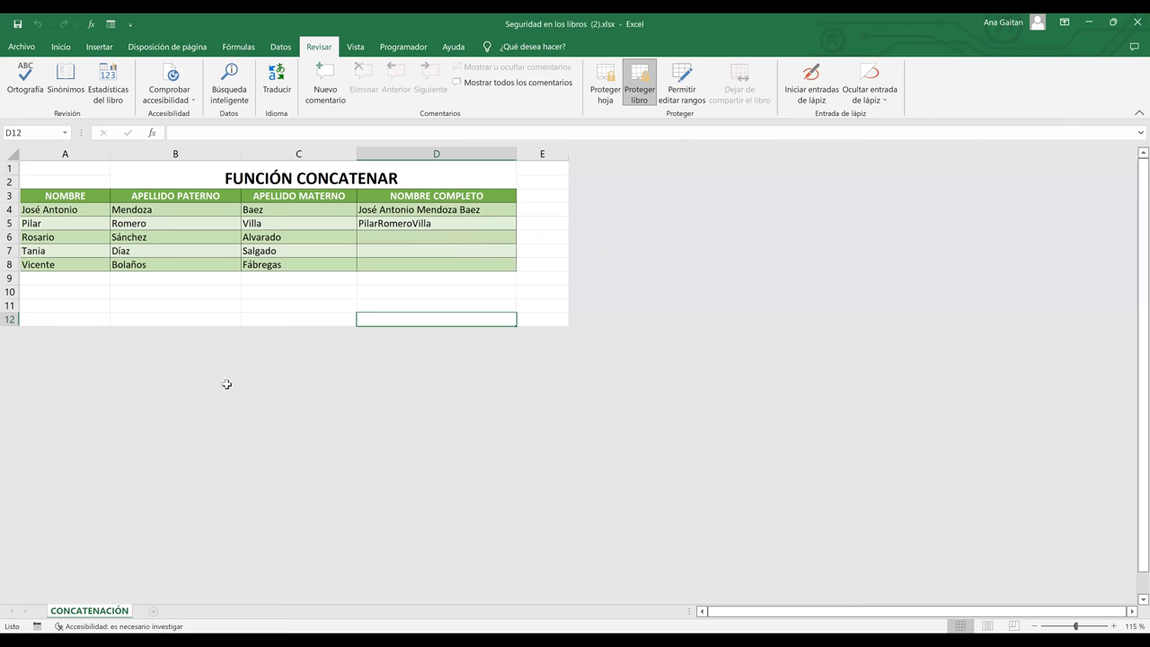
scroll(152, 619, "up", 3)
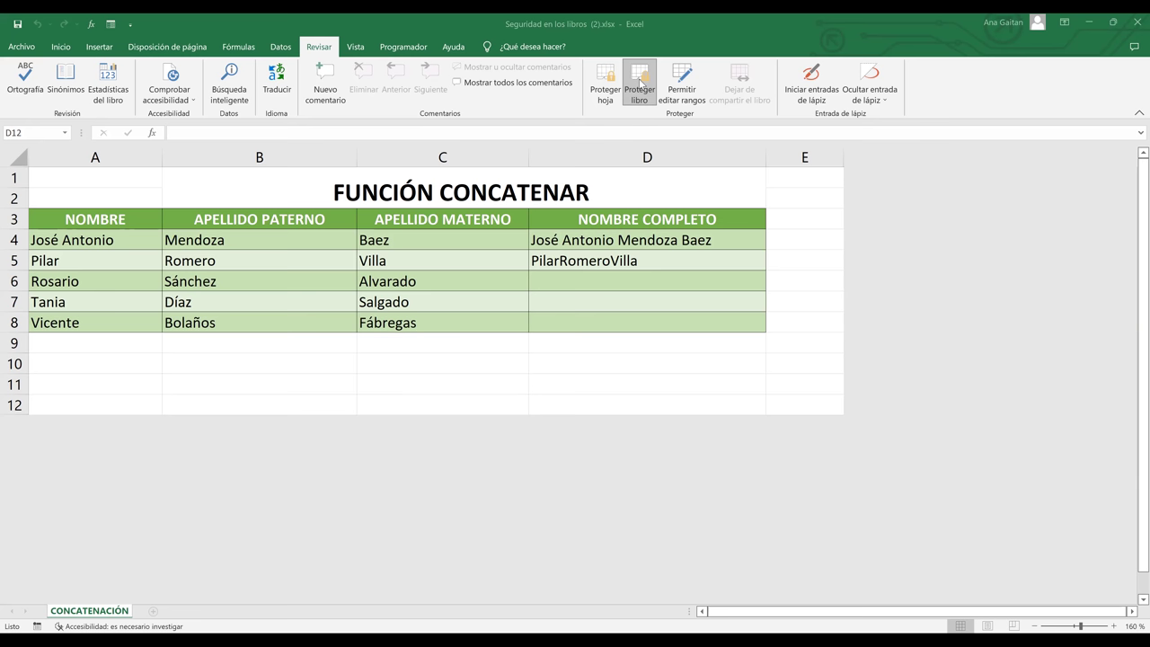
left_click(640, 83)
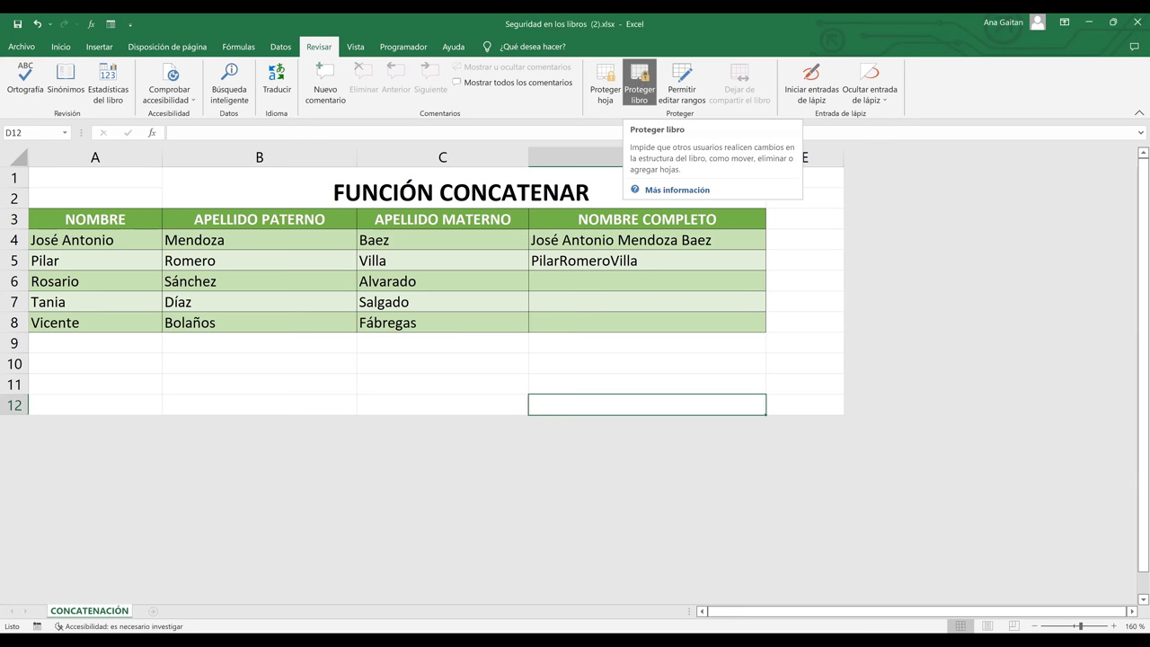
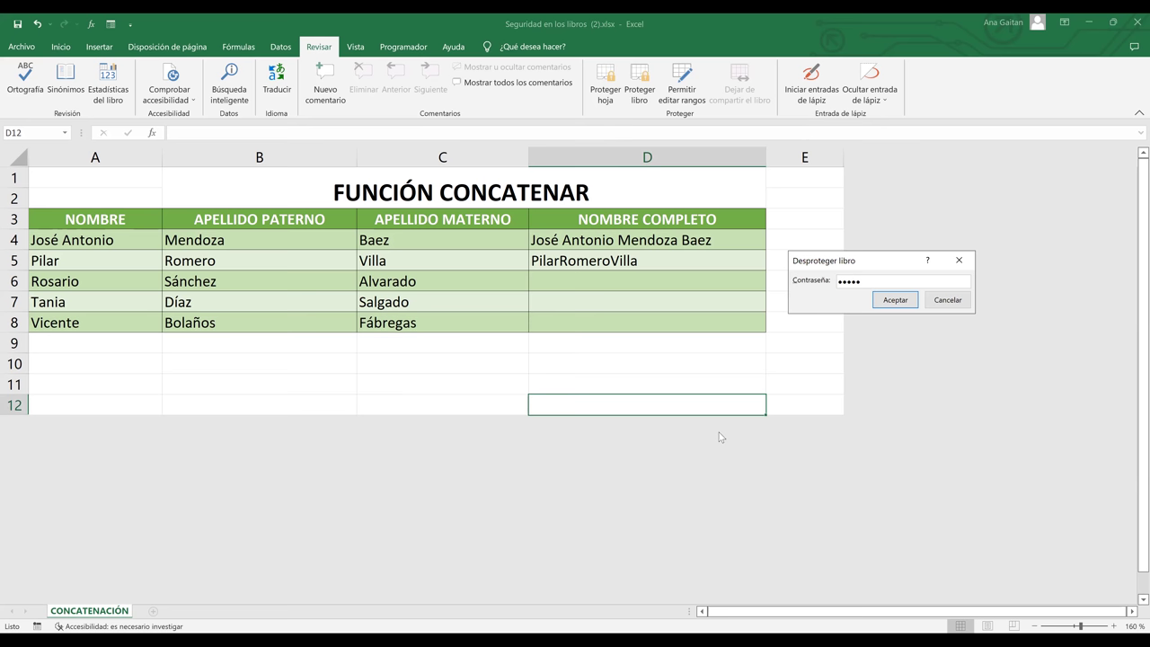
key("Return")
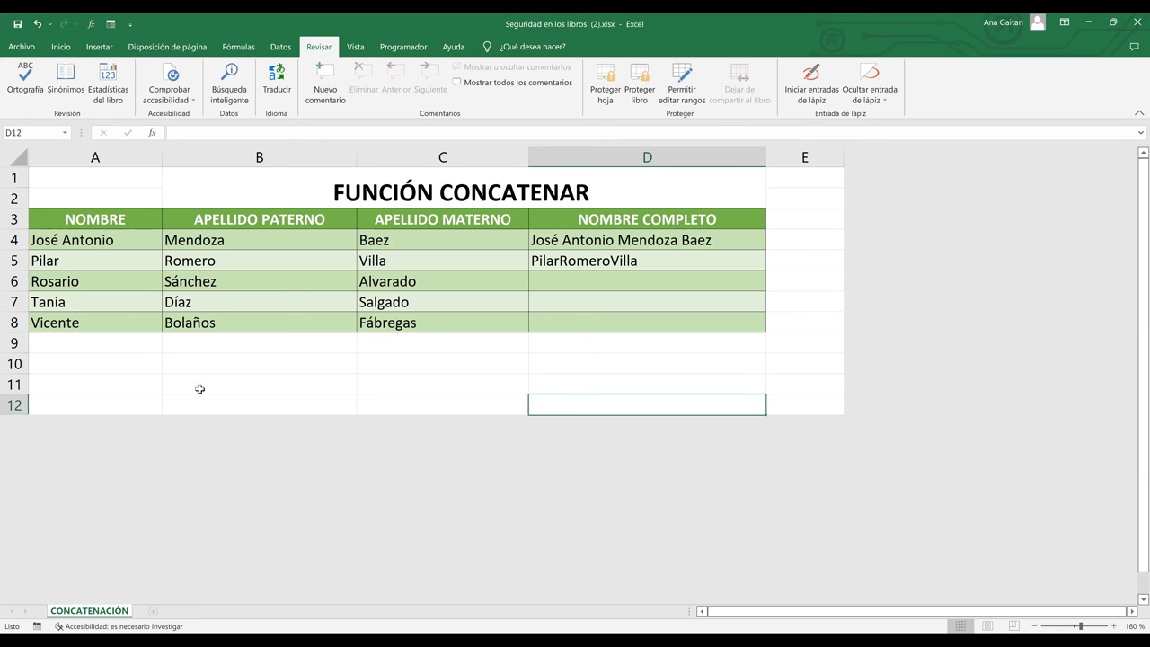
left_click(154, 615)
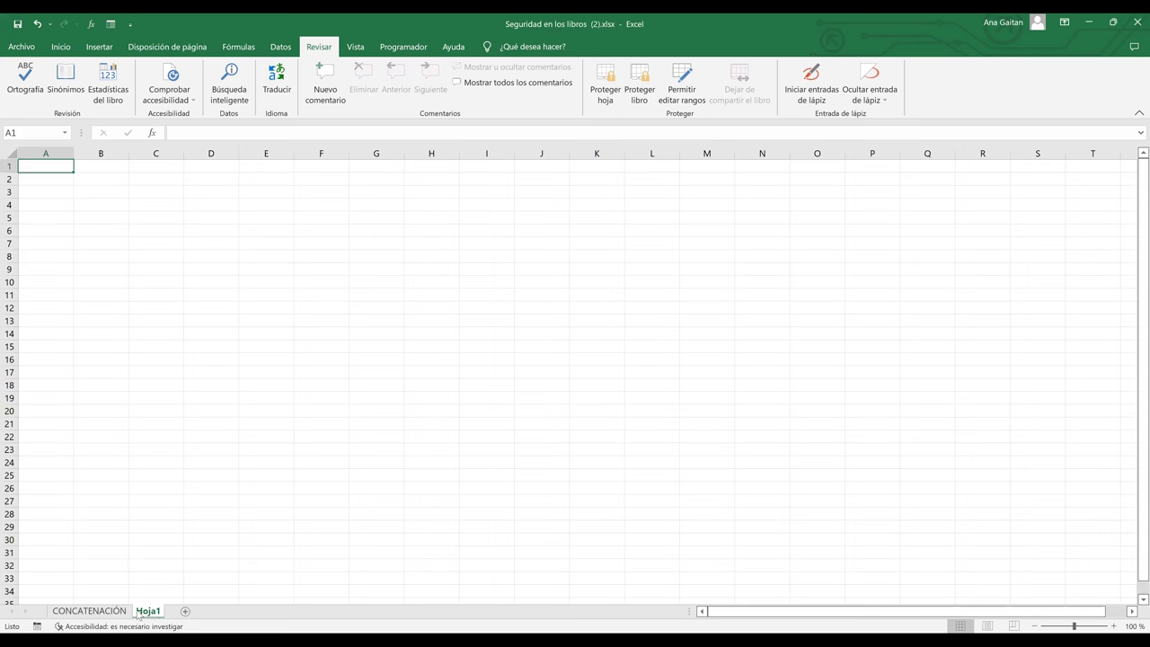
left_click(115, 616)
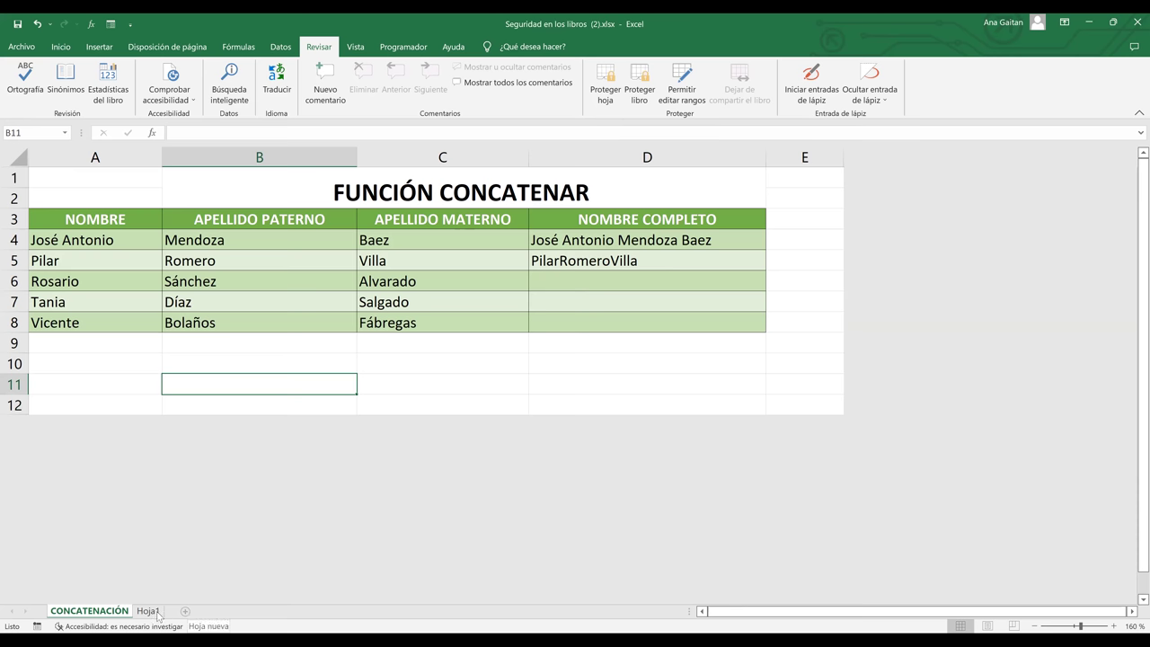
key("ctrl+Page_Down")
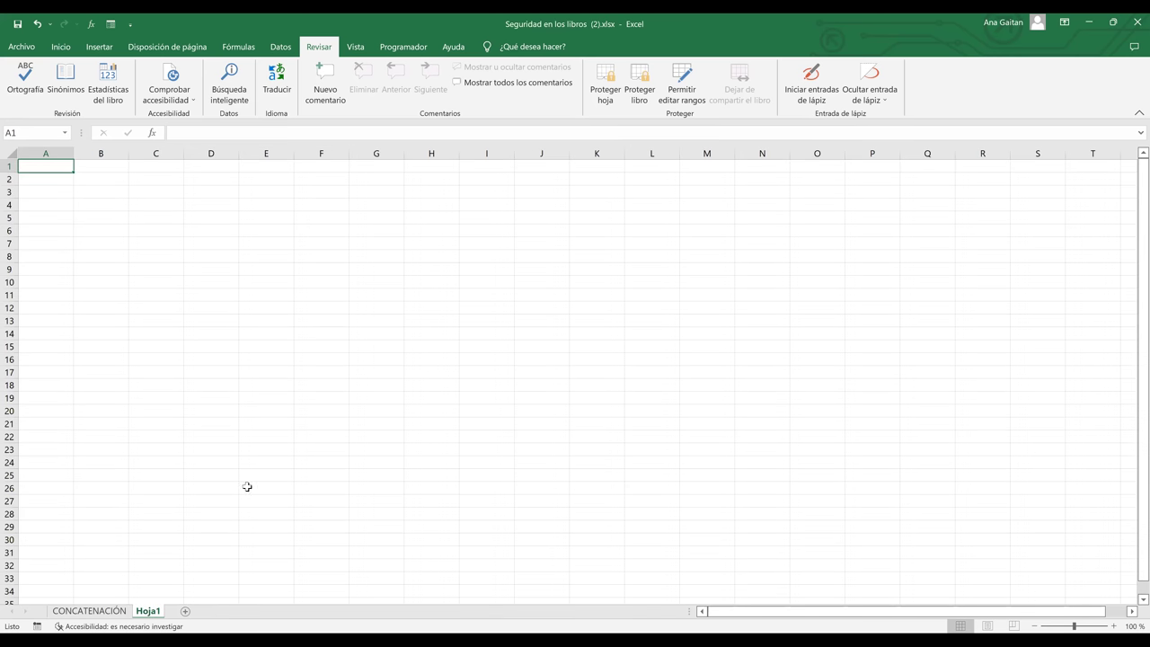
left_click(247, 486)
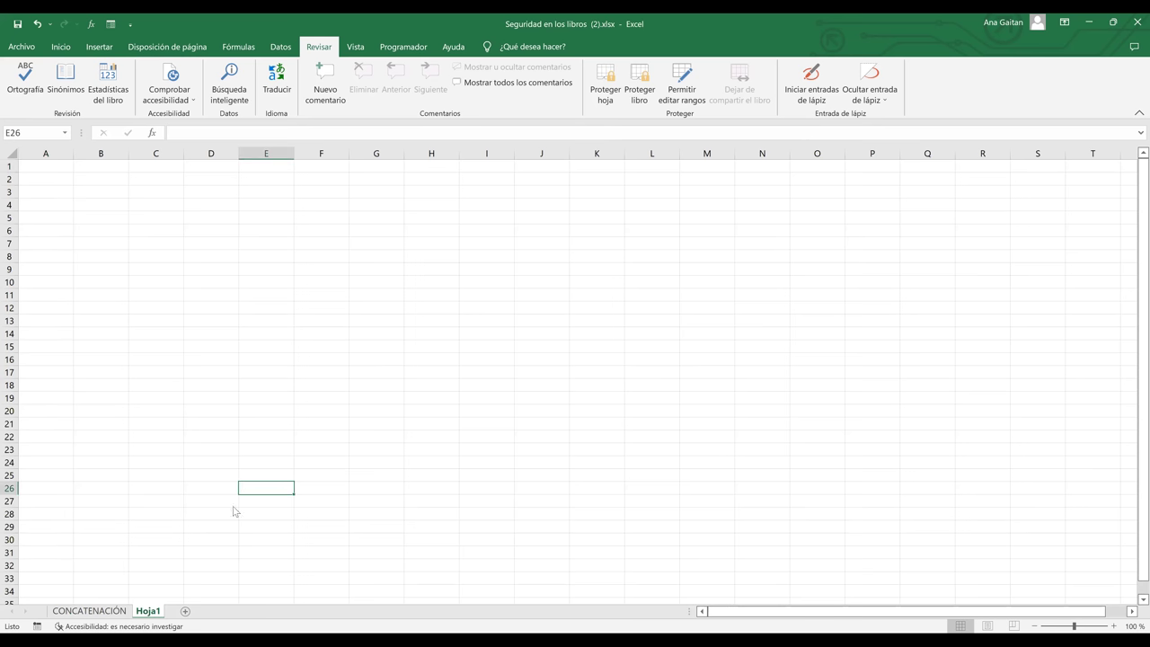
key("ctrl+Page_Up")
right_click(143, 613)
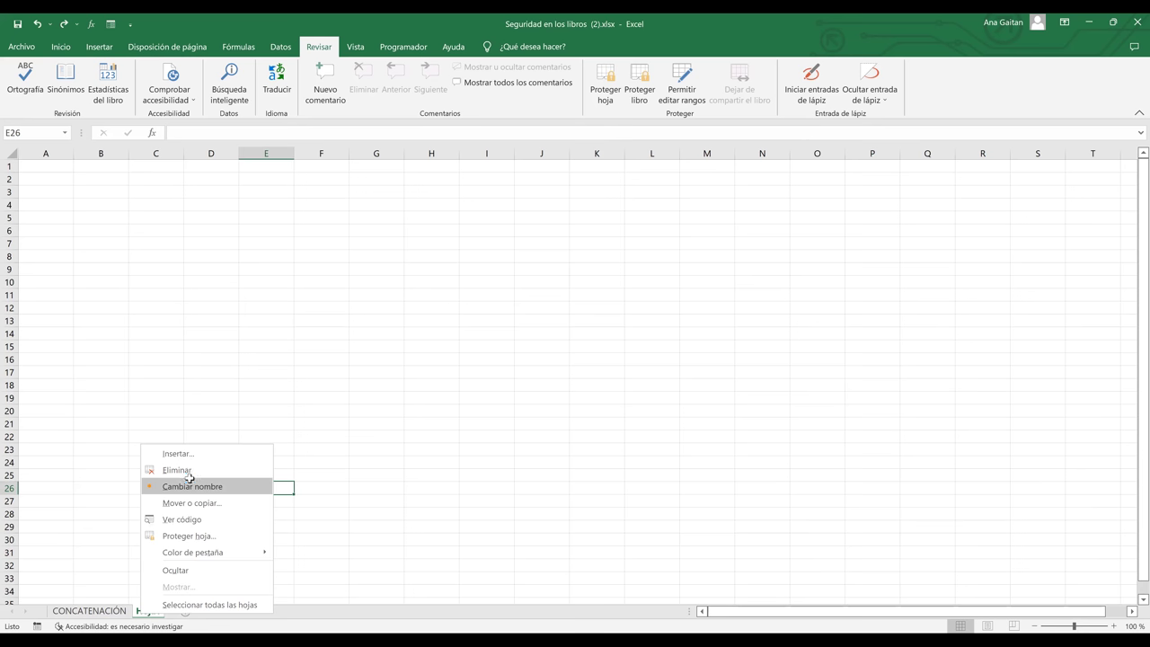
left_click(158, 614)
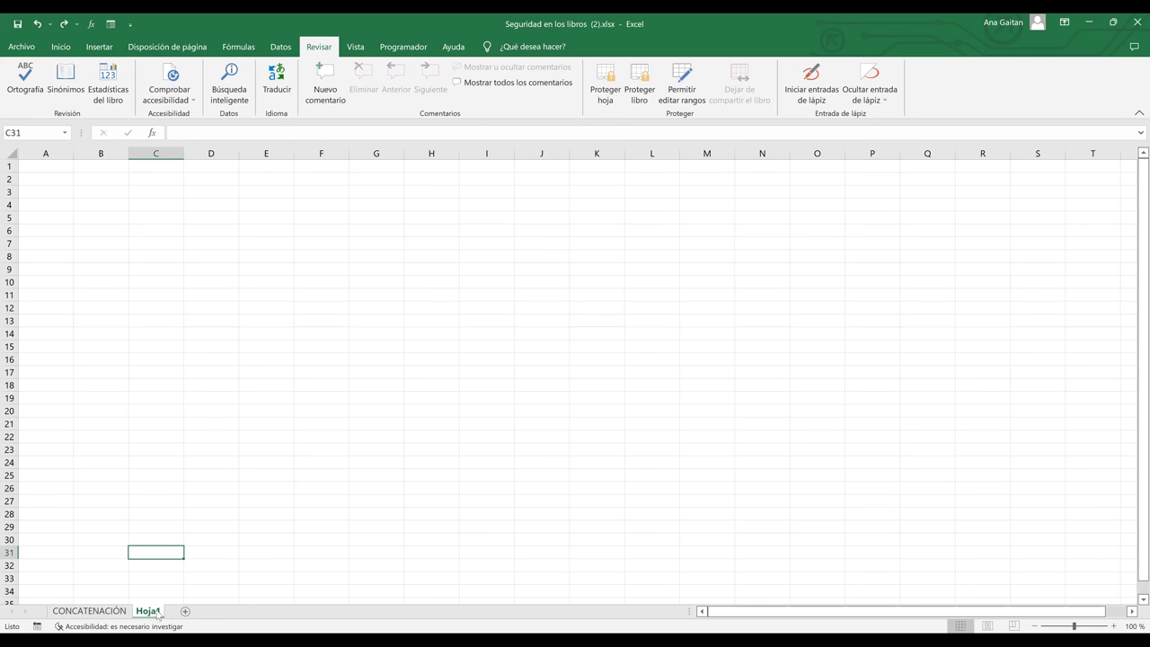
right_click(158, 614)
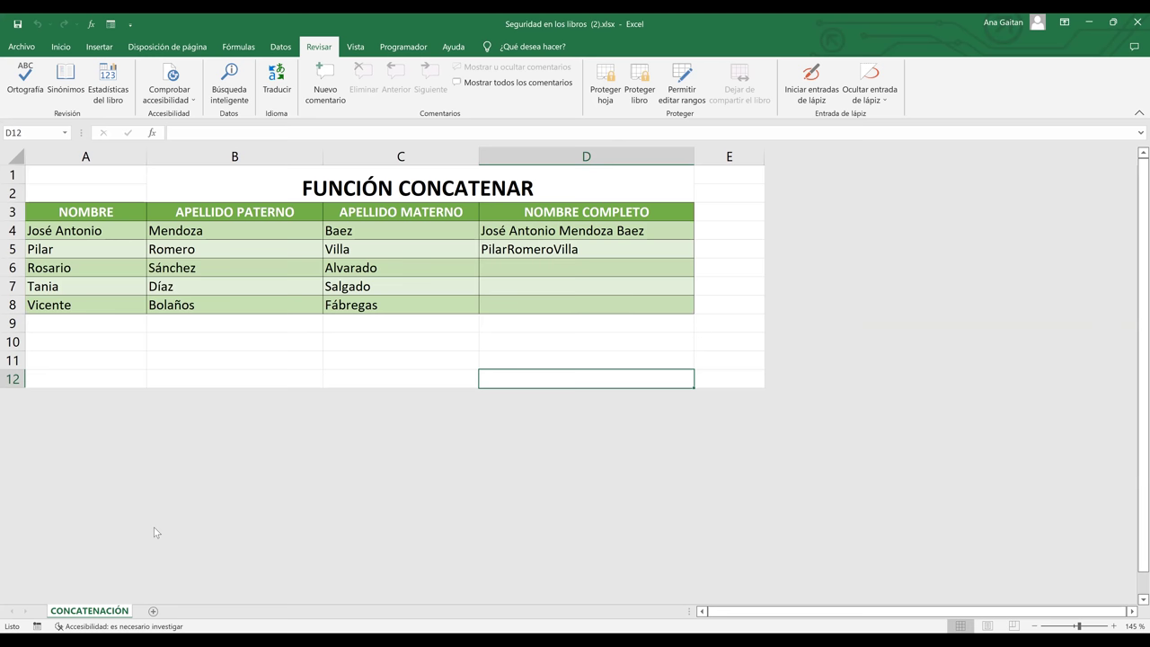
left_click(153, 612)
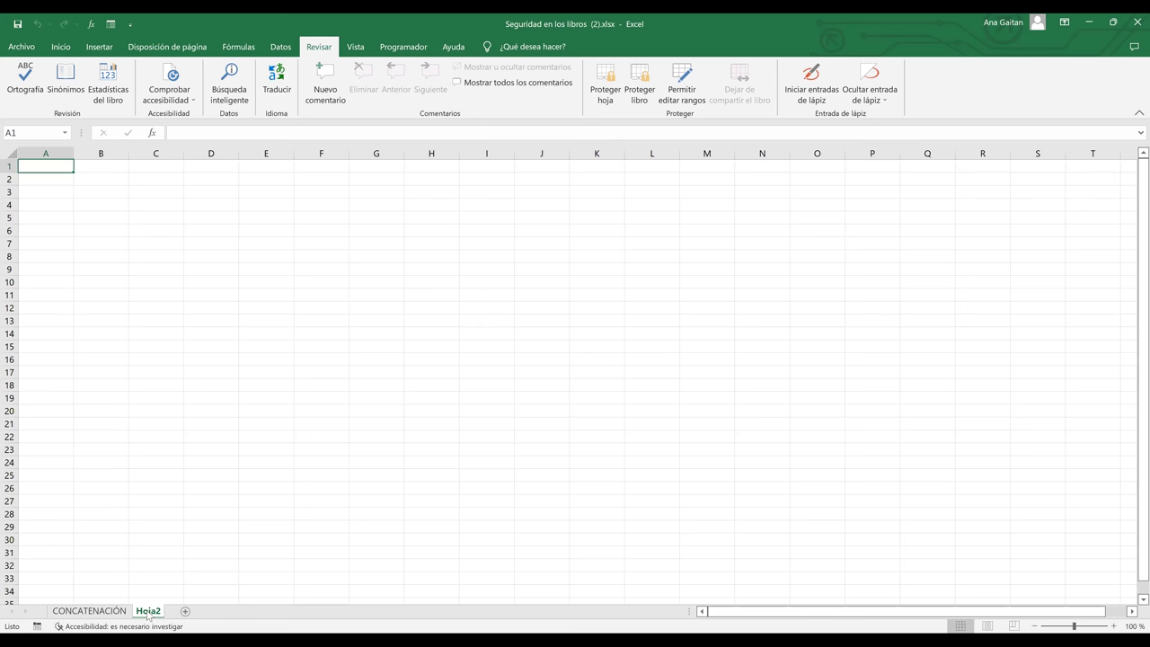
right_click(149, 613)
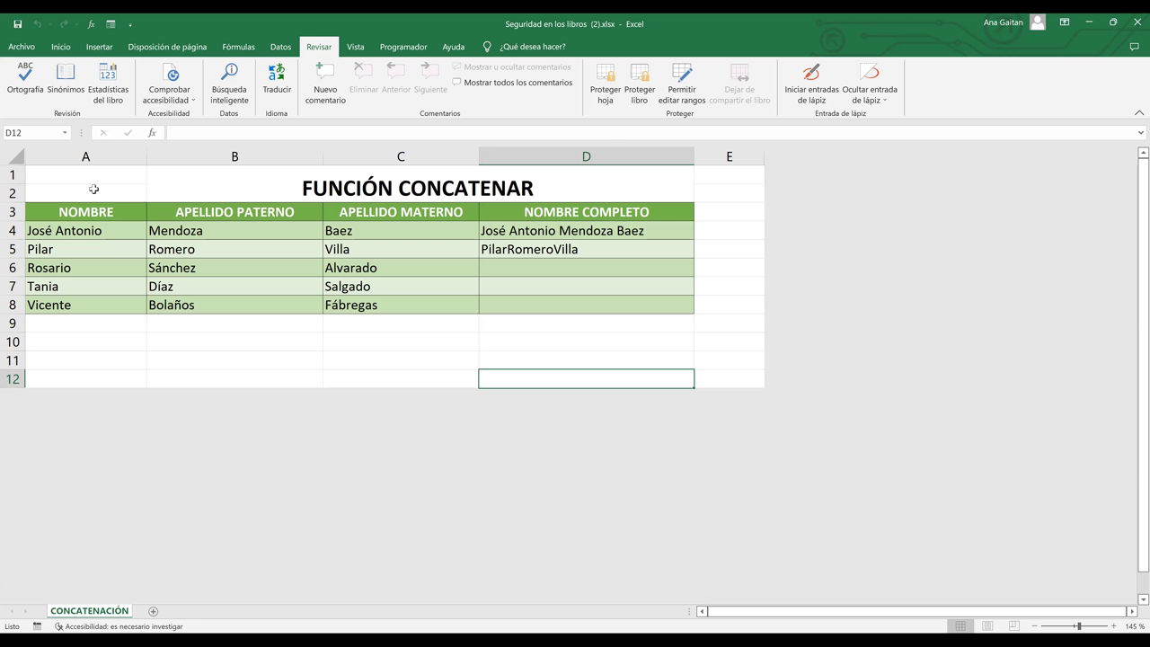
- Start Guardar como in the clase 26-10 folder with the name Seguridad en los libros-OCTUBRE.xlsx
left_click(24, 47)
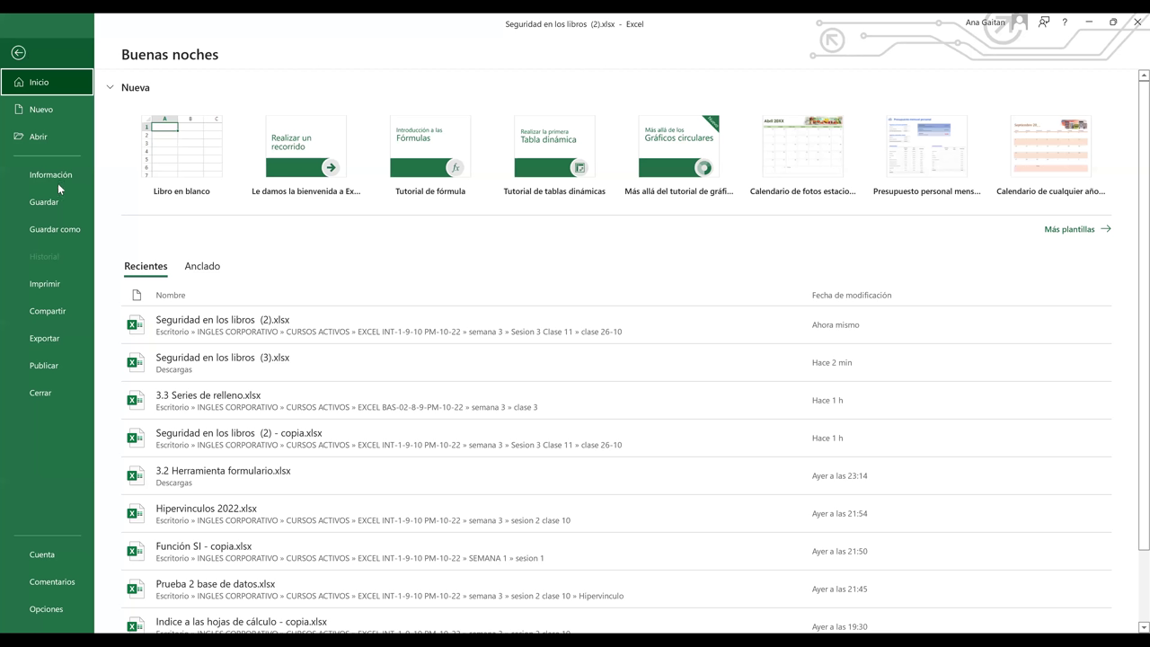
left_click(58, 237)
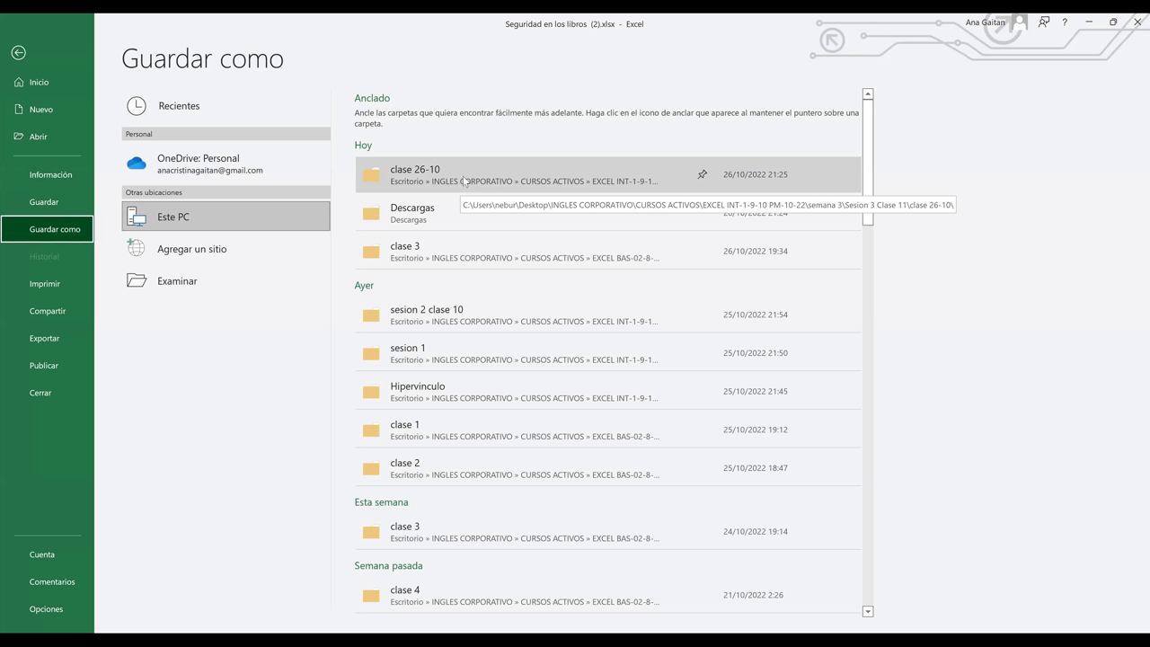
left_click(465, 182)
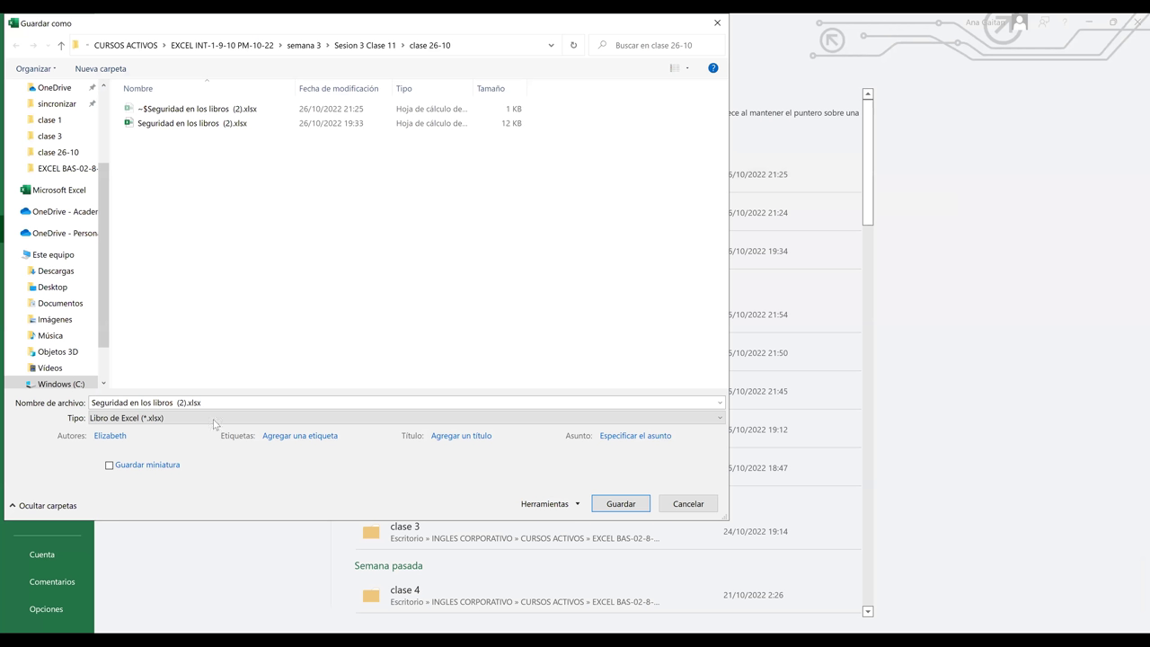
left_click(186, 402)
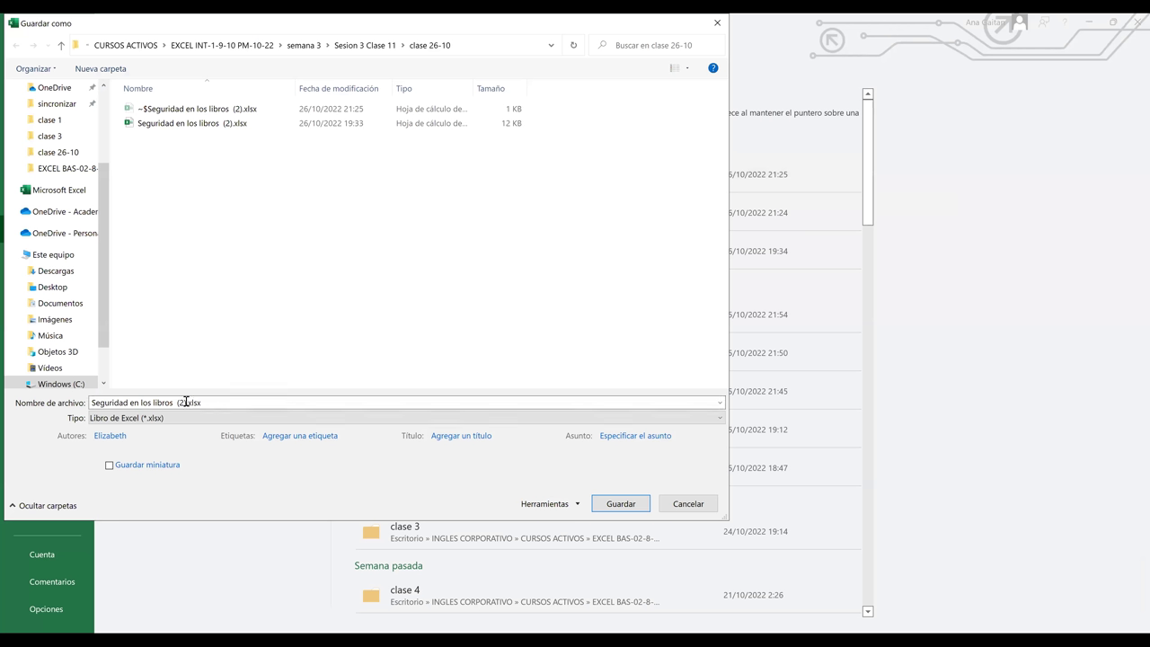
key("ctrl+a")
left_click(186, 401)
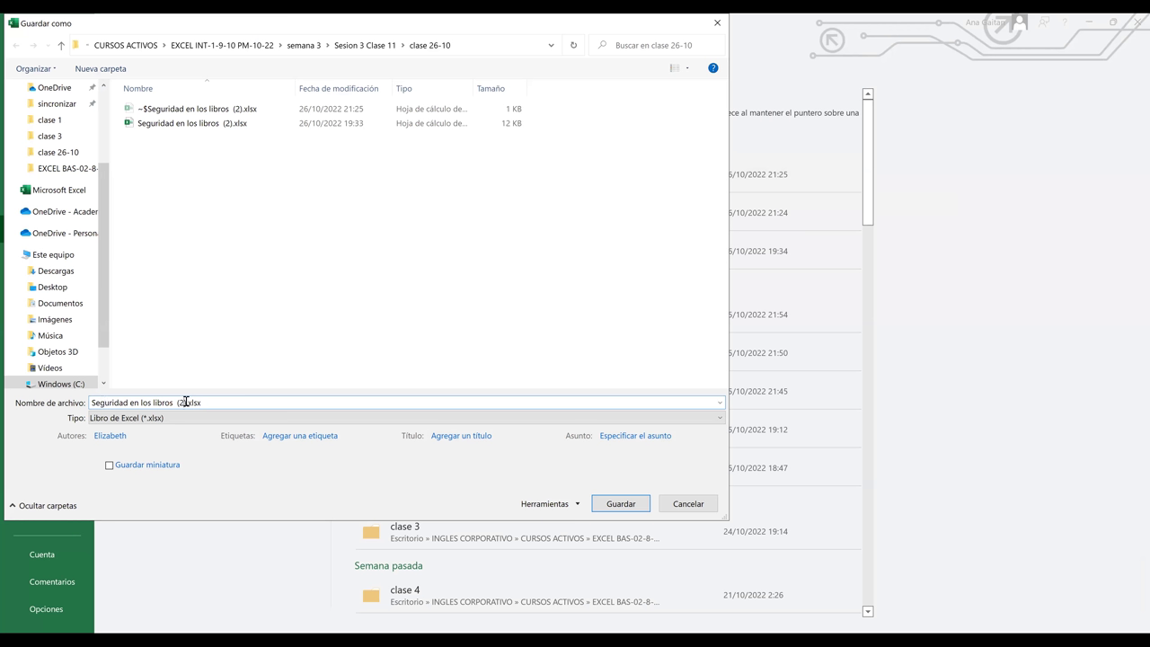
key("BackSpace")
key("BackSpace")
key("BackSpace")
key("BackSpace")
type("0")
key("BackSpace")
key("BackSpace")
type("-OCTUBRE")
key("BackSpace")
type("-")
- In Herramientas > Opciones generales, enter an opening password and a separate write password
left_click(577, 506)
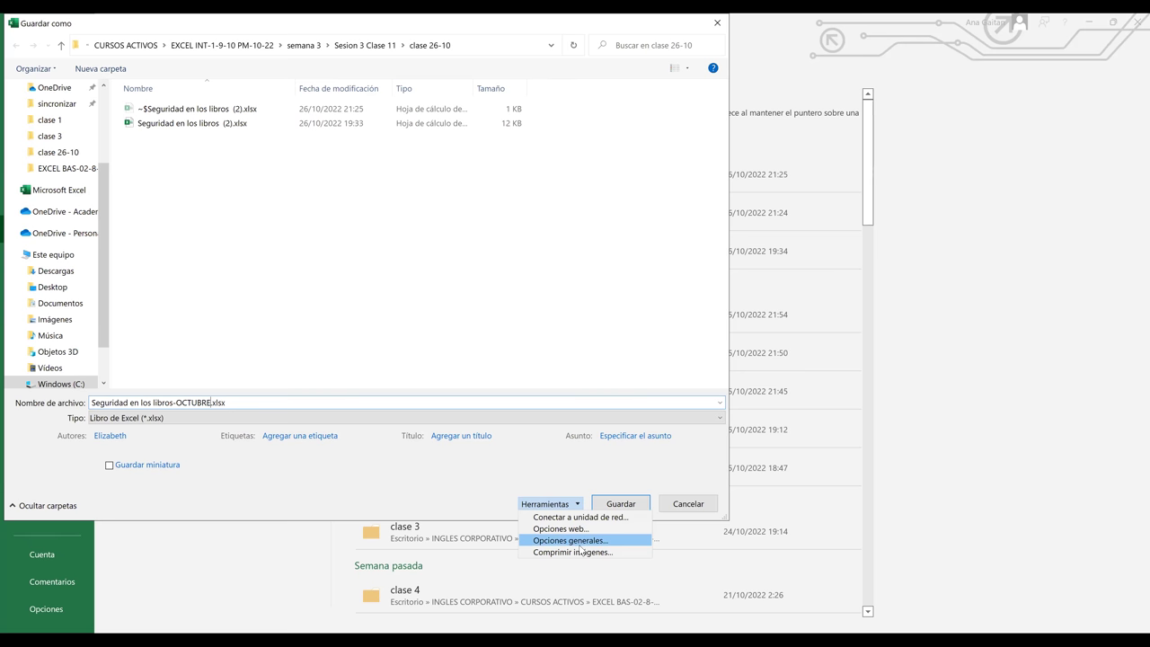
left_click(581, 543)
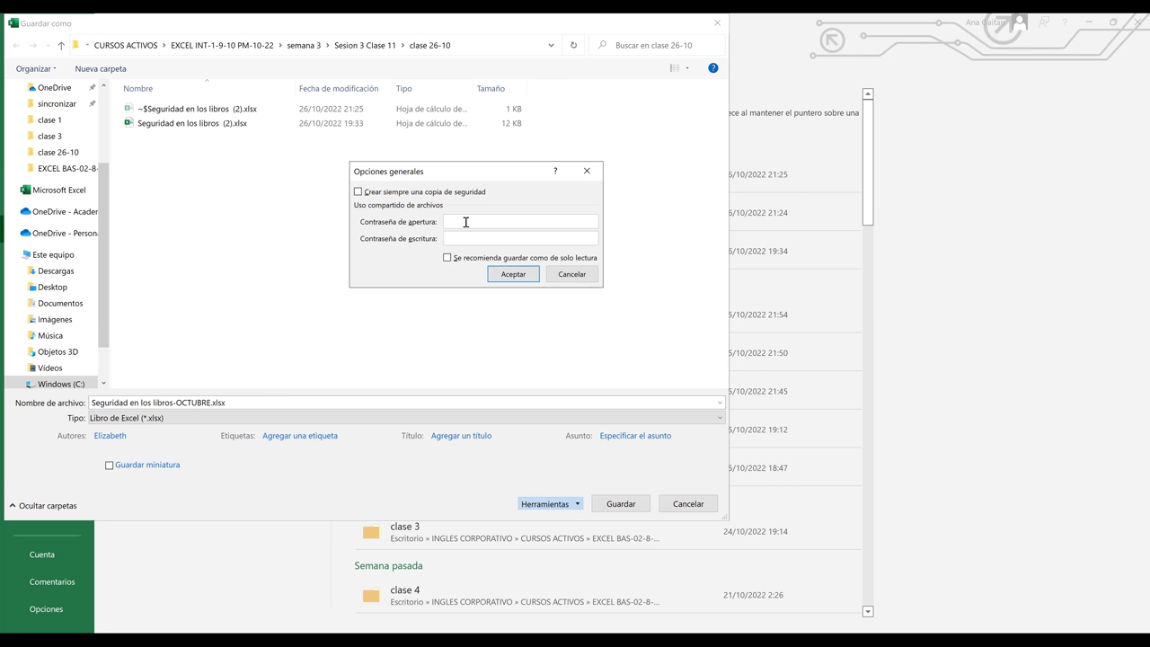
- Re-enter the opening and write passwords to confirm them
left_click(513, 274)
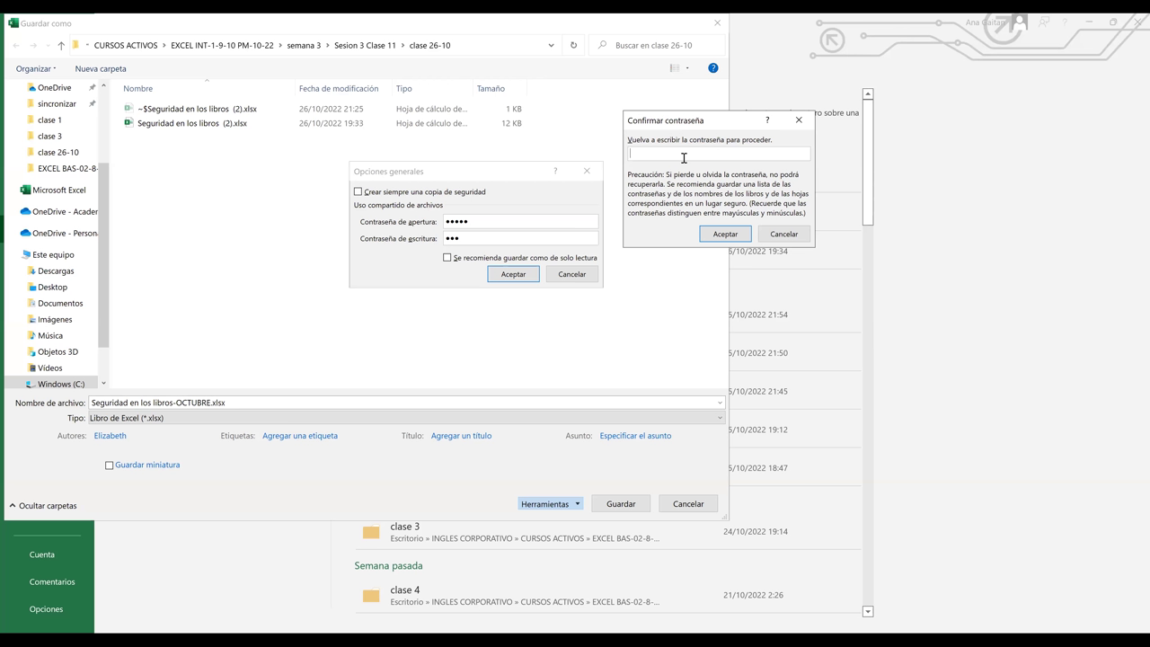
key("Return")
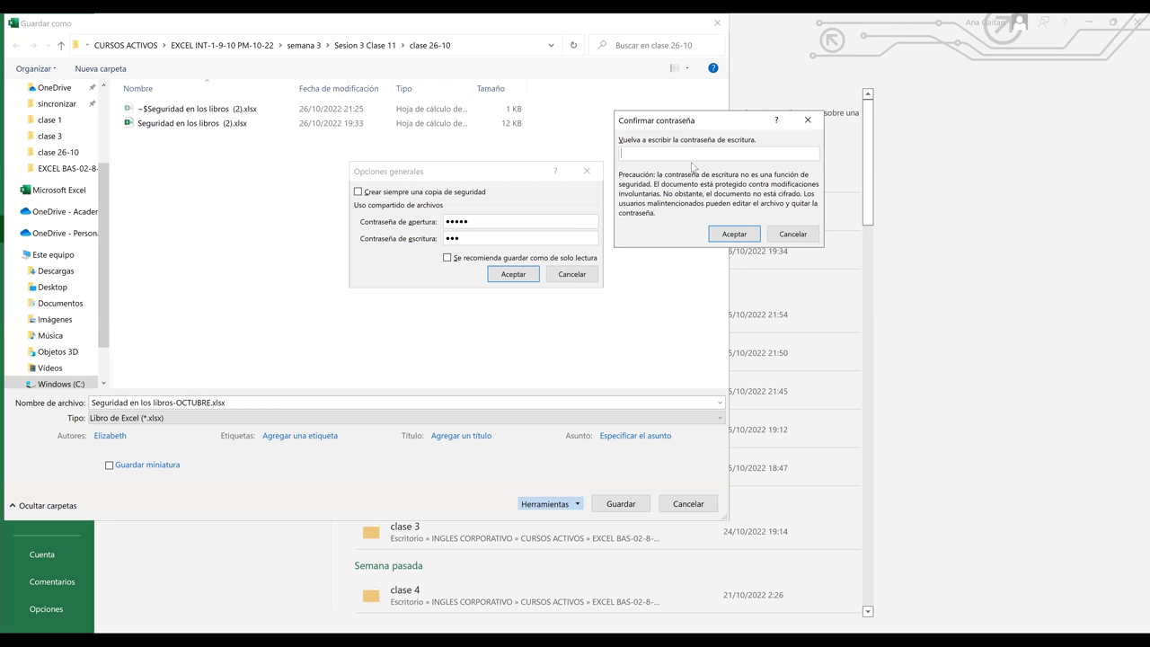
left_click(744, 238)
- Save the protected OCTUBRE copy and bring up the Archivo start page
left_click(614, 503)
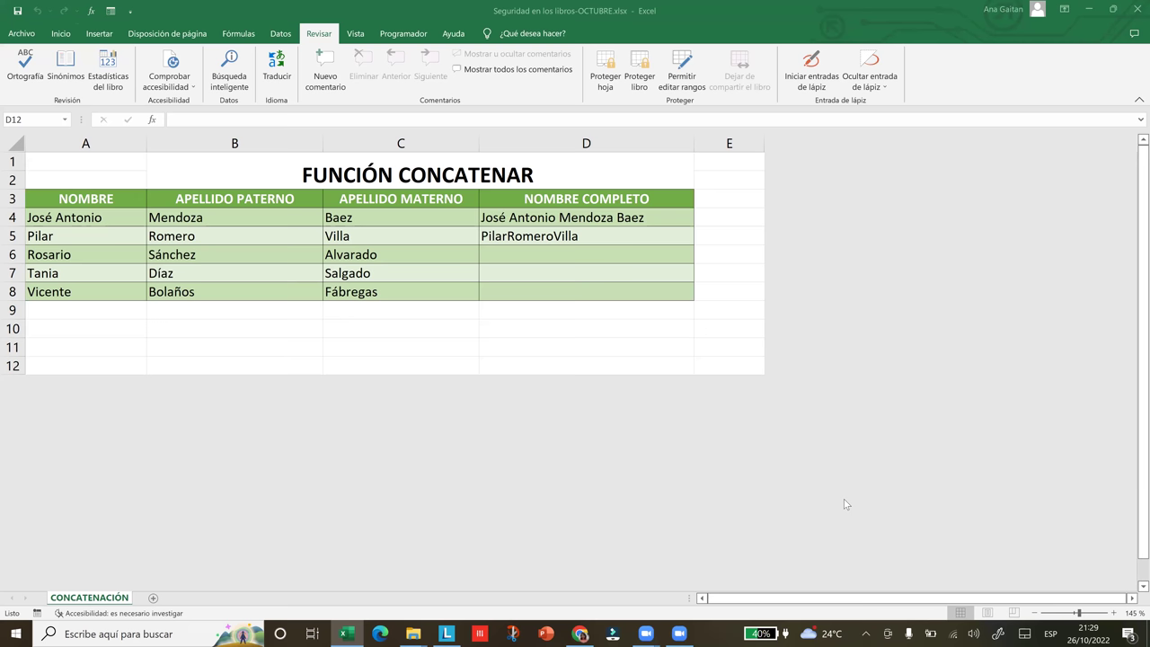
left_click(836, 149)
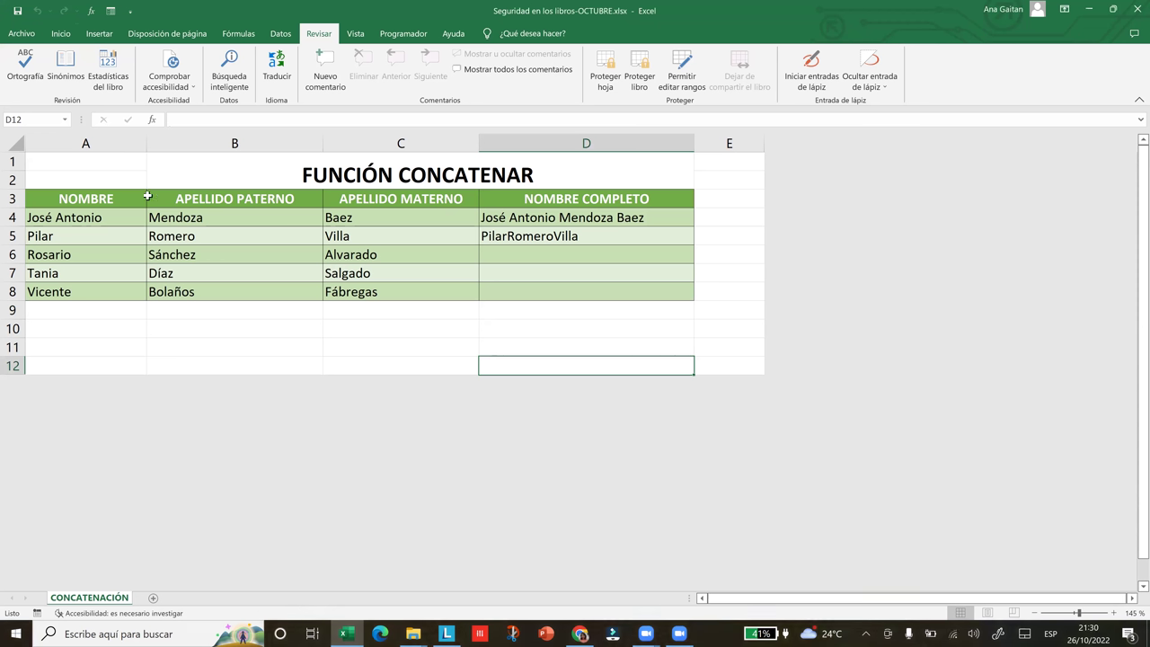
left_click(18, 34)
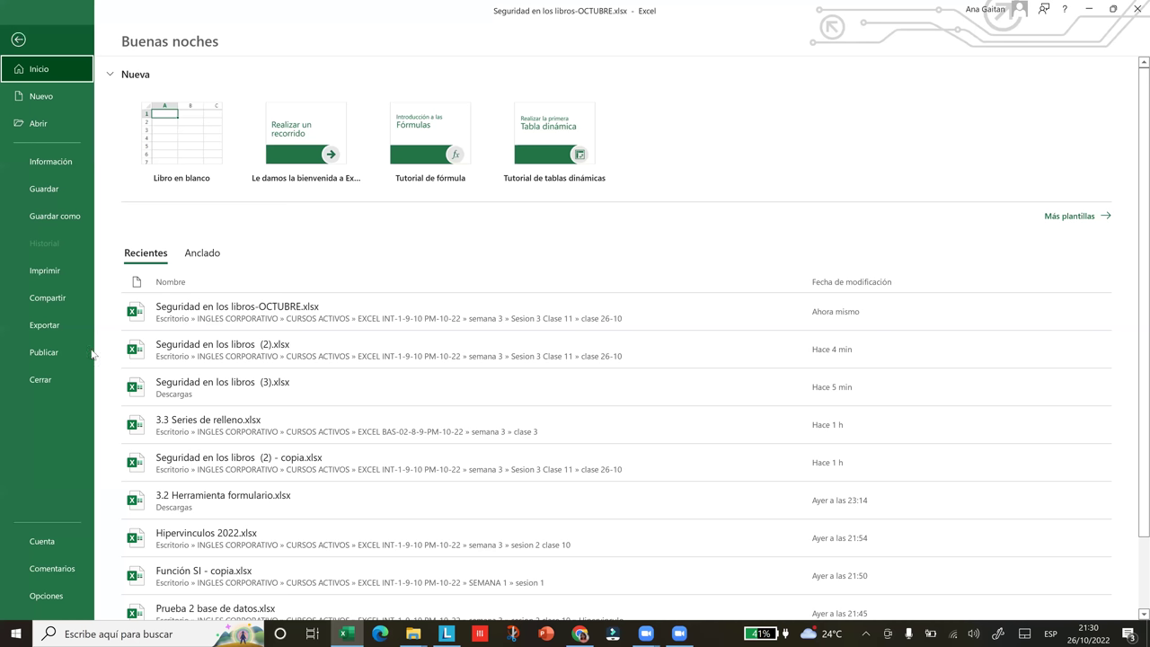
- Close the OCTUBRE workbook, maximize the empty Excel window, and show the recent workbooks
left_click(59, 381)
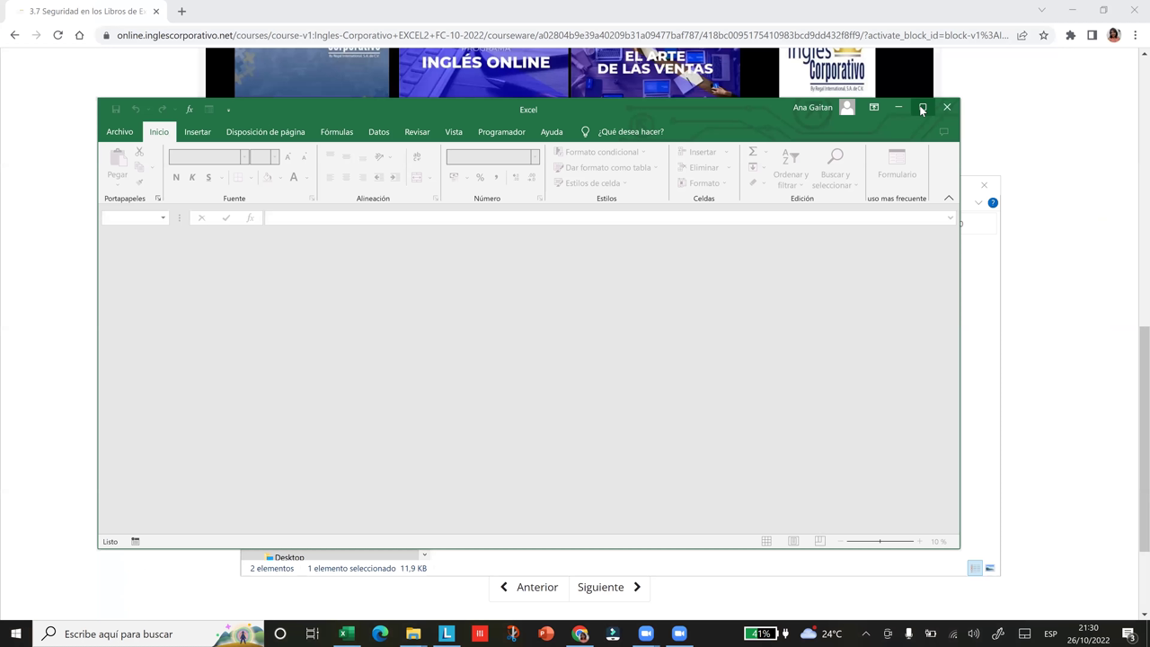
left_click(922, 108)
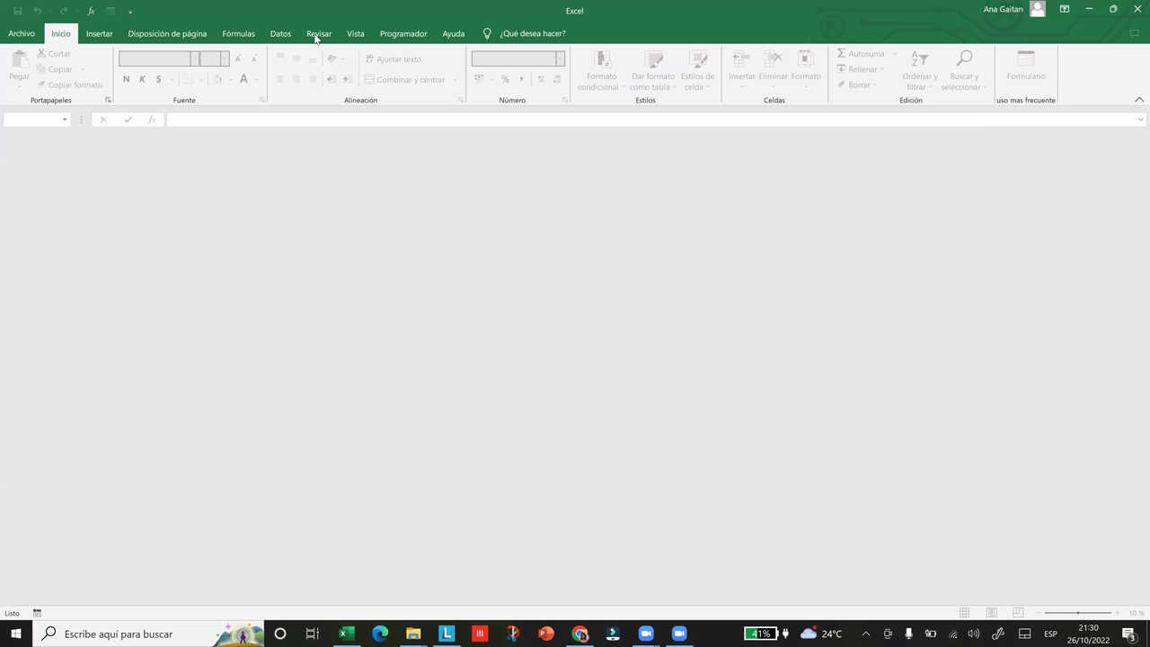
left_click(25, 38)
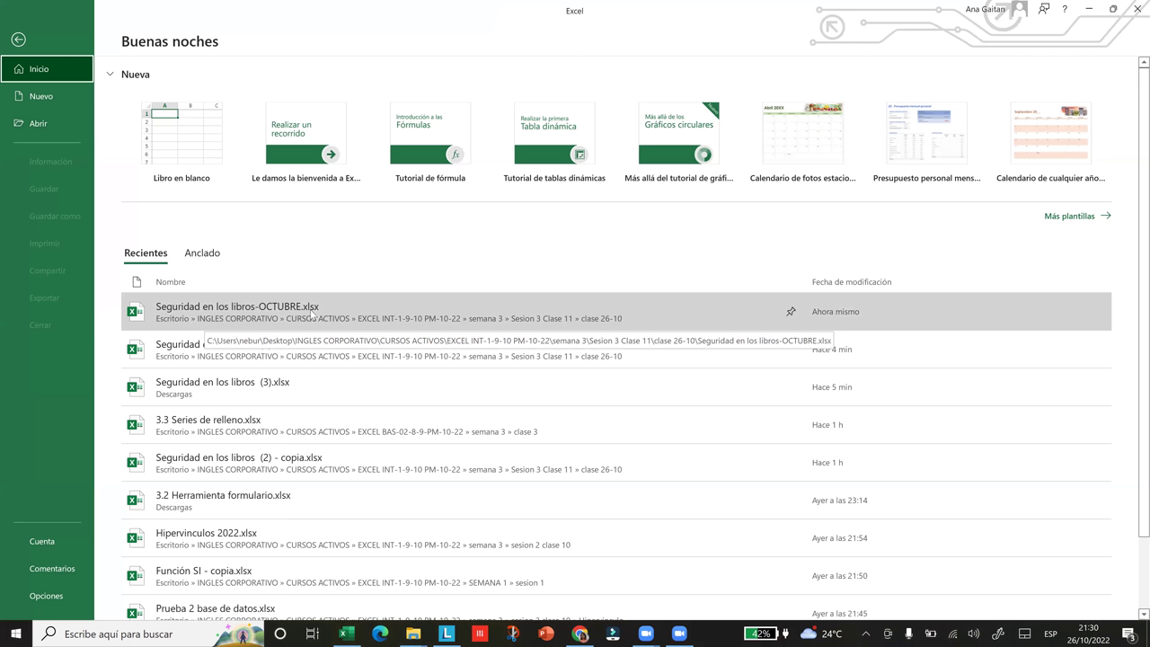
- Open the recent OCTUBRE workbook with its opening password, choosing Solo lectura
left_click(312, 313)
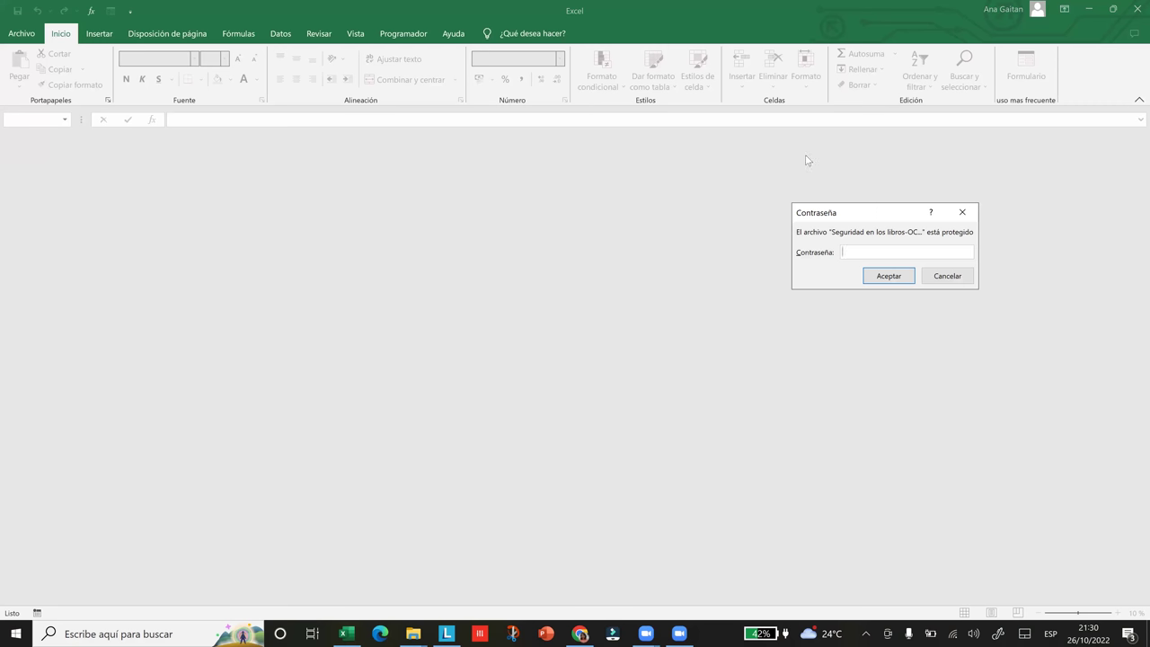
left_click_drag(874, 212, 807, 159)
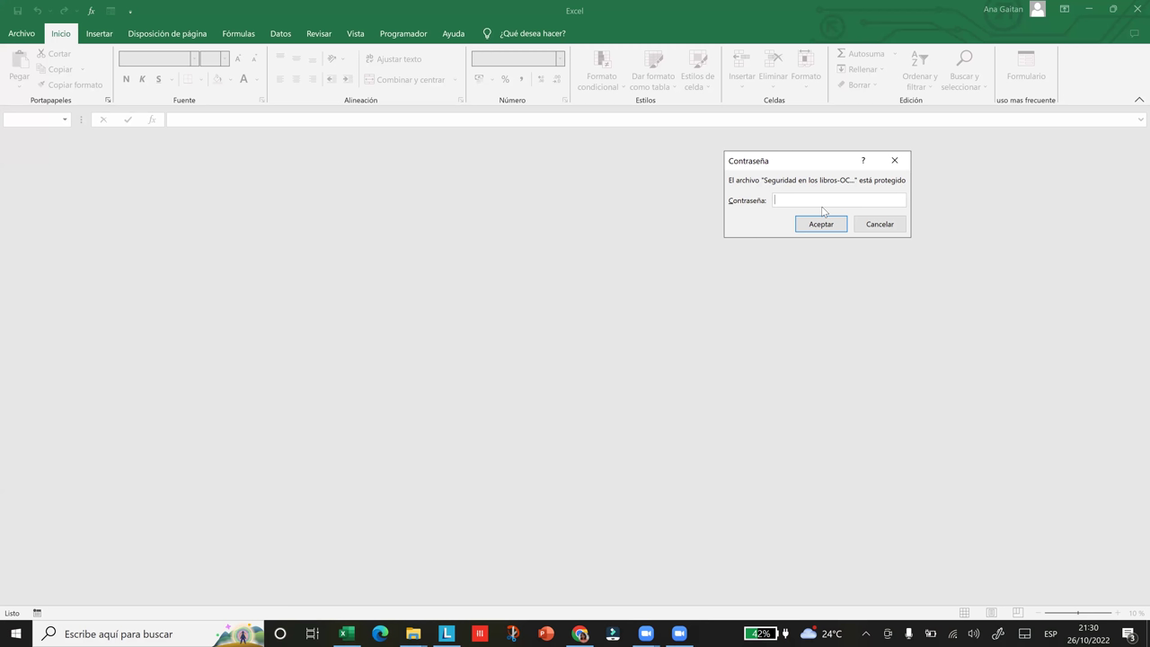
left_click(820, 222)
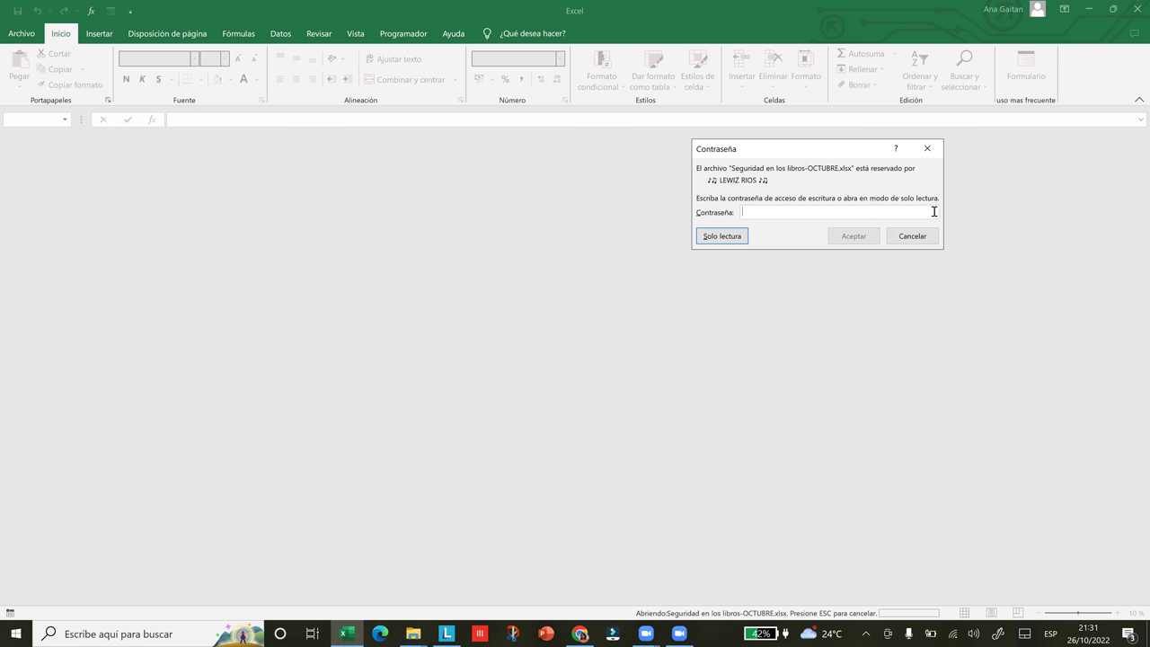
left_click(729, 240)
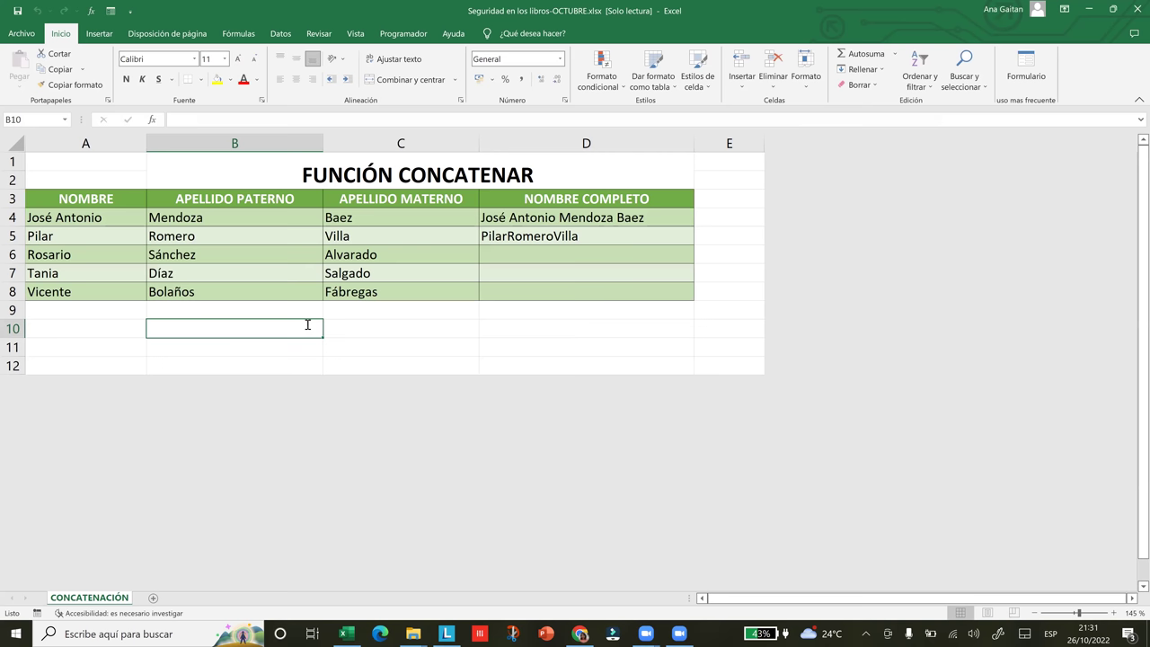
type("JN BNJB NM")
key("Return")
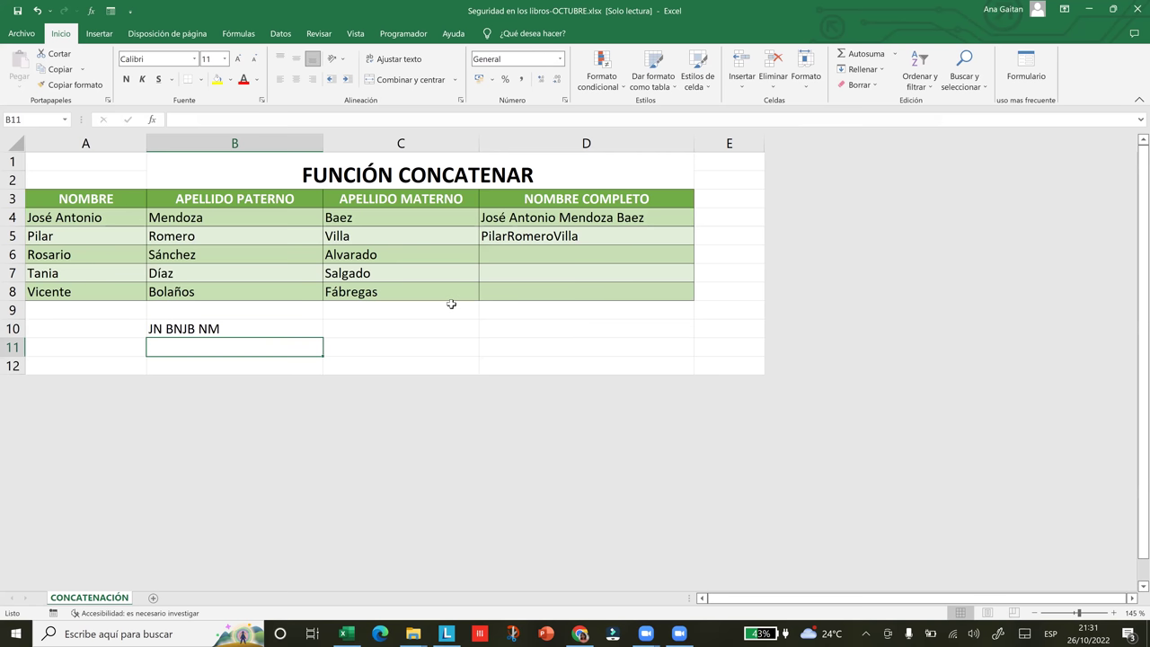
key("Up")
key("Right")
type("KBKJBK")
key("Return")
left_click(602, 306)
left_click(596, 362)
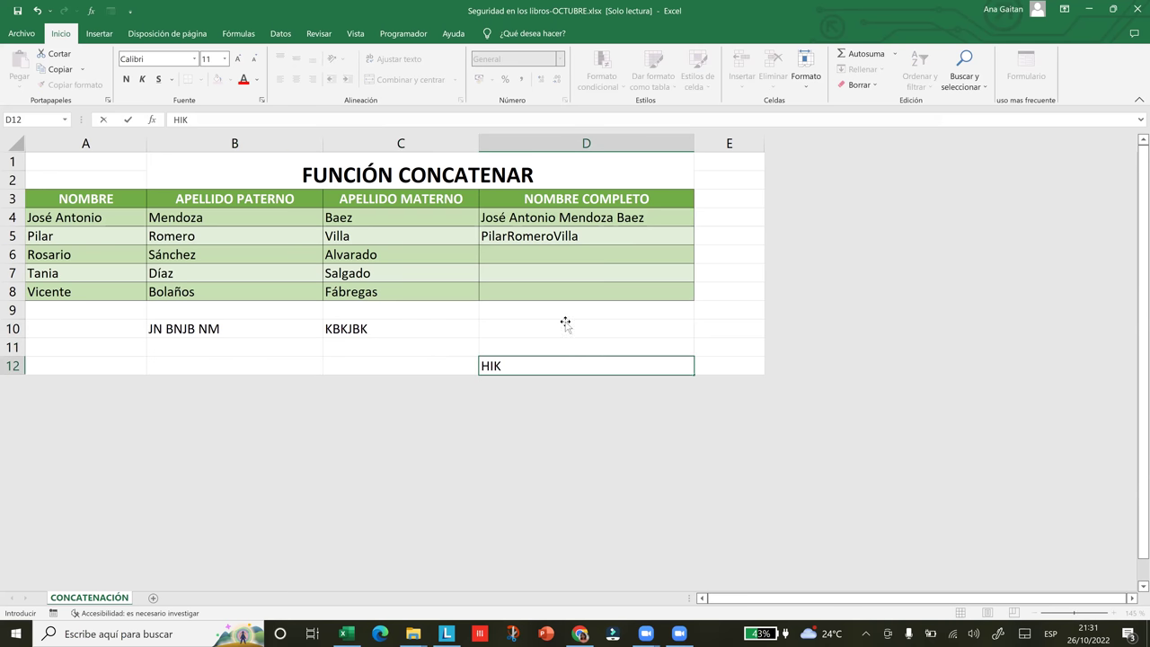
left_click(565, 324)
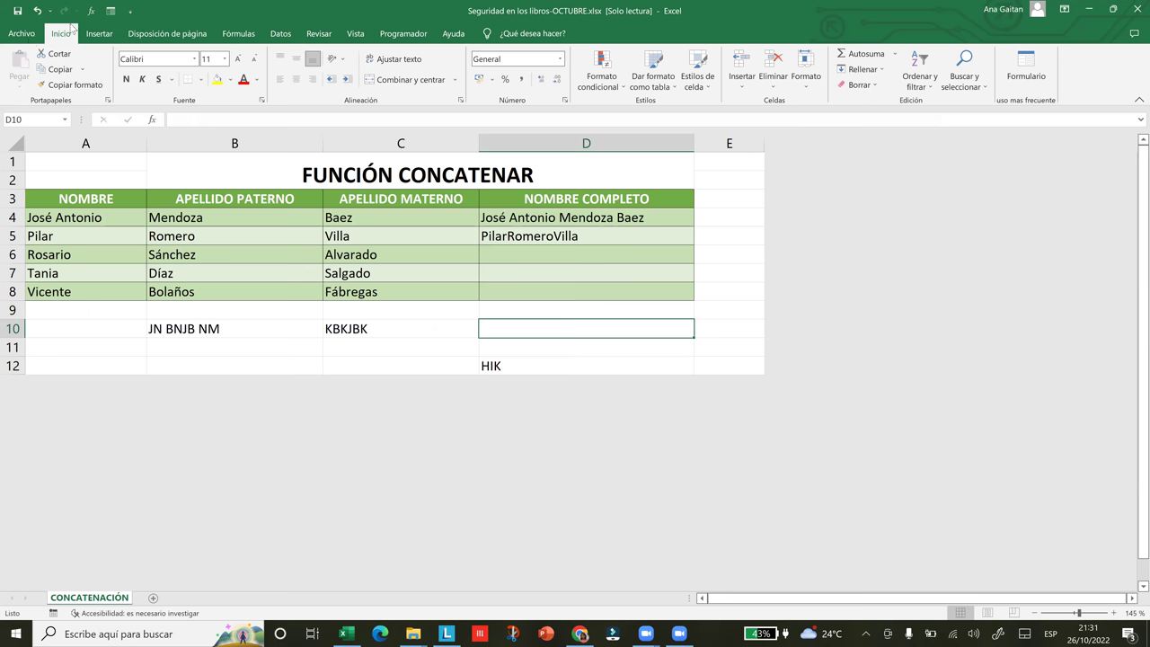
key("ctrl+g")
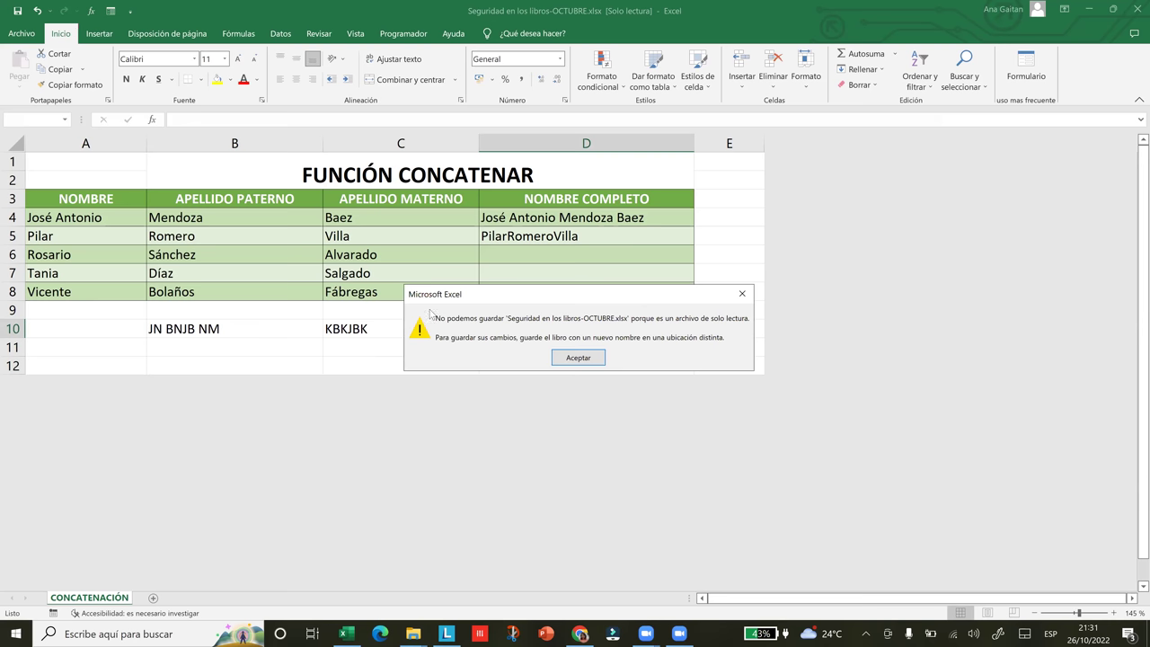
left_click_drag(518, 301, 488, 151)
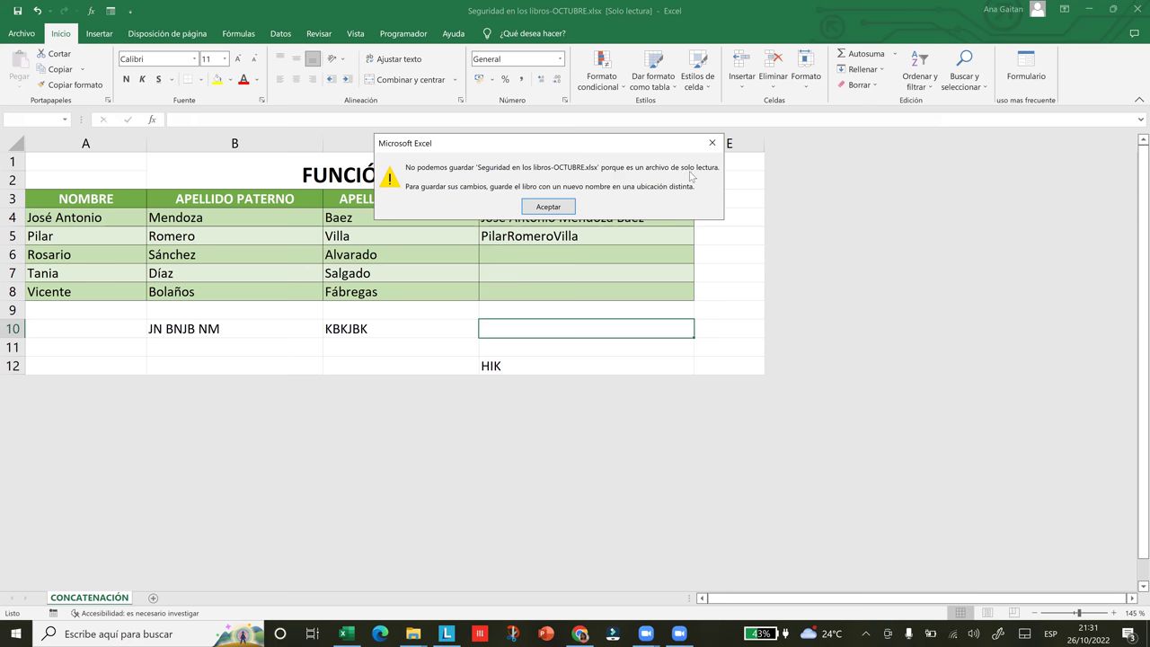
left_click(549, 208)
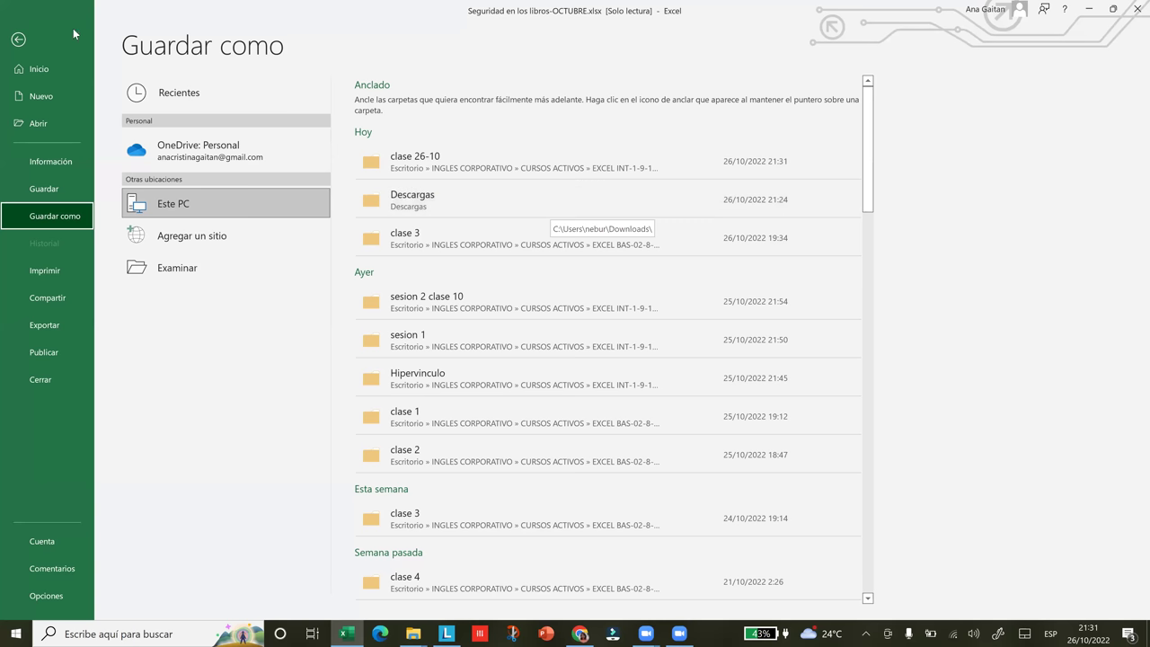
left_click(42, 40)
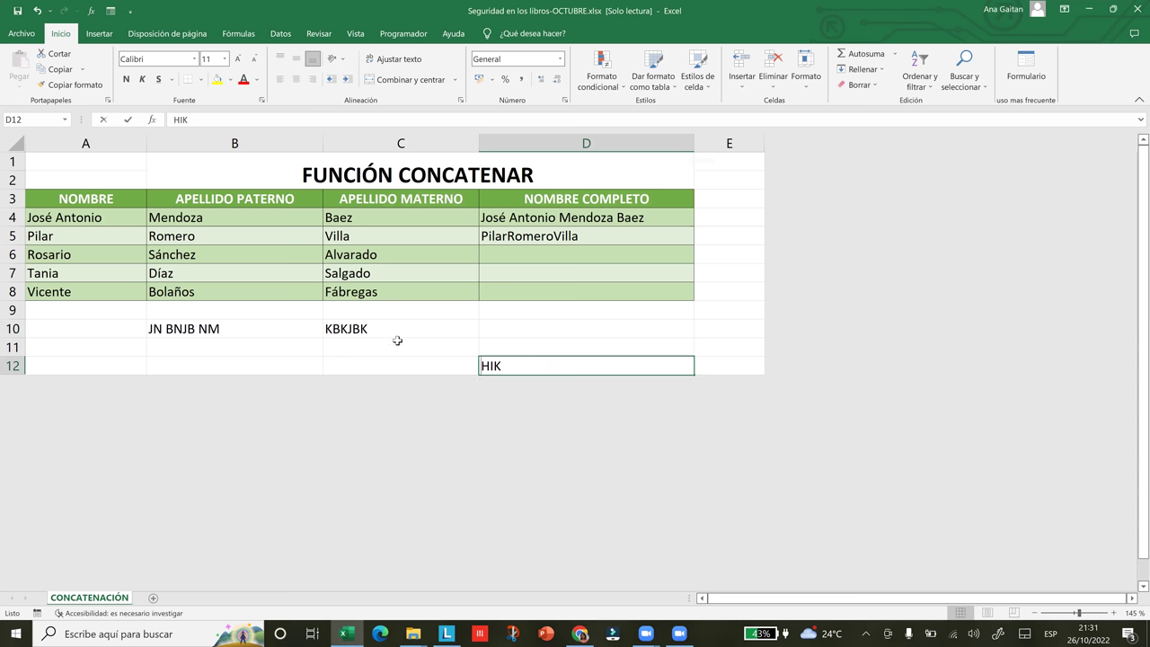
key("BackSpace")
left_click(392, 328)
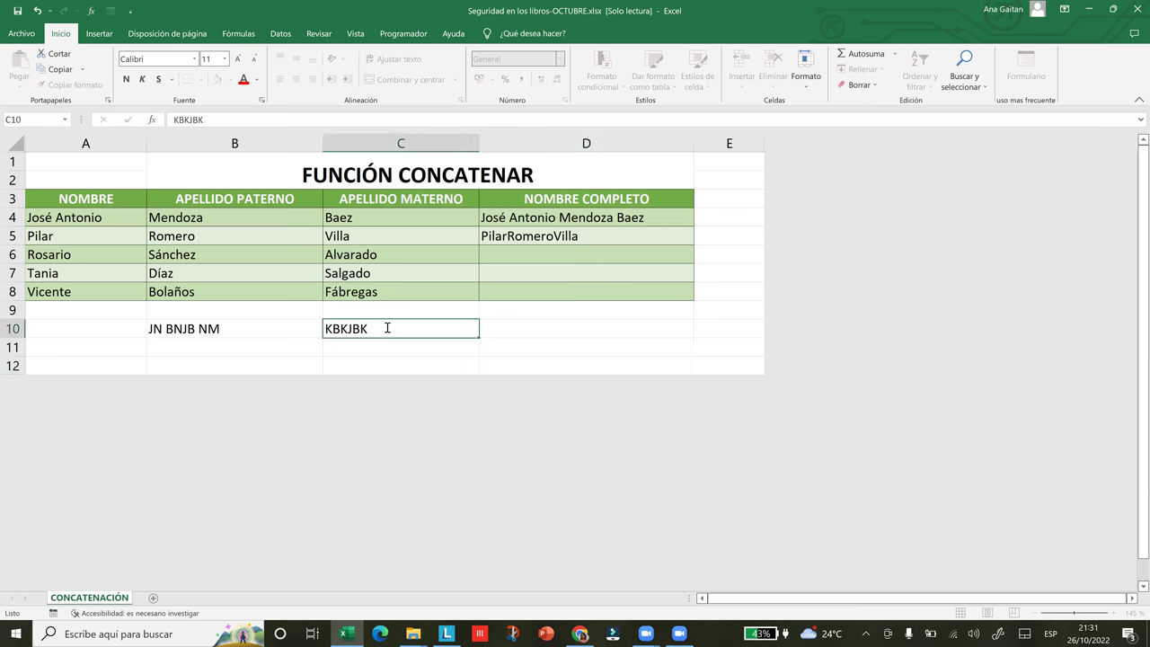
left_click_drag(263, 330, 420, 332)
key("BackSpace")
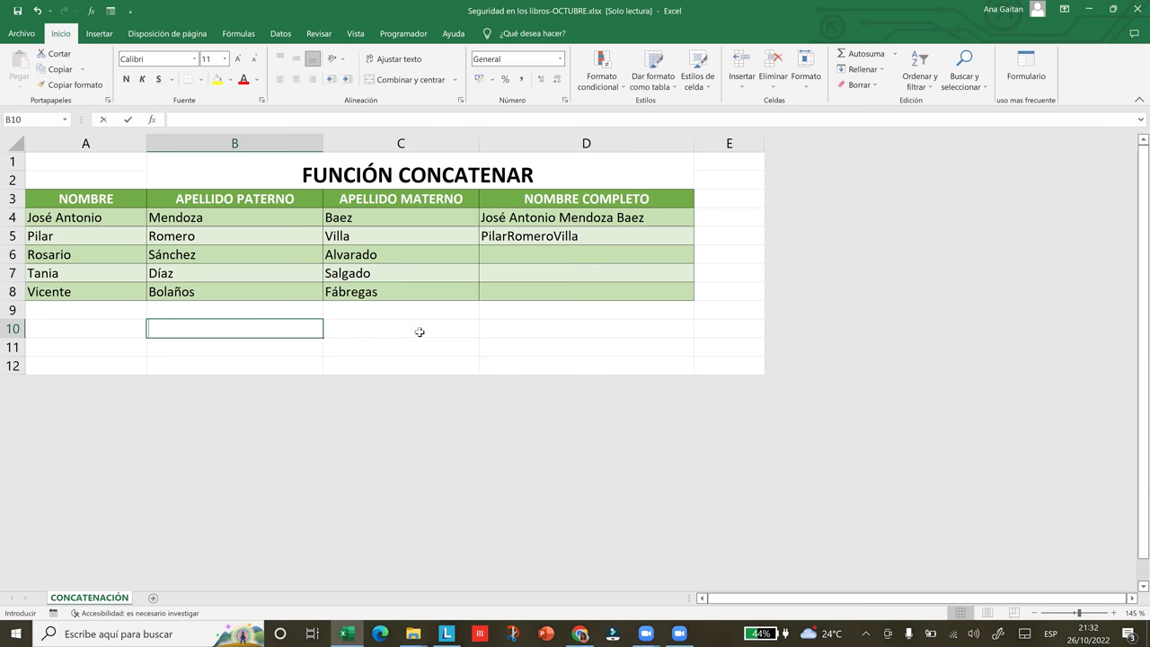
key("Tab")
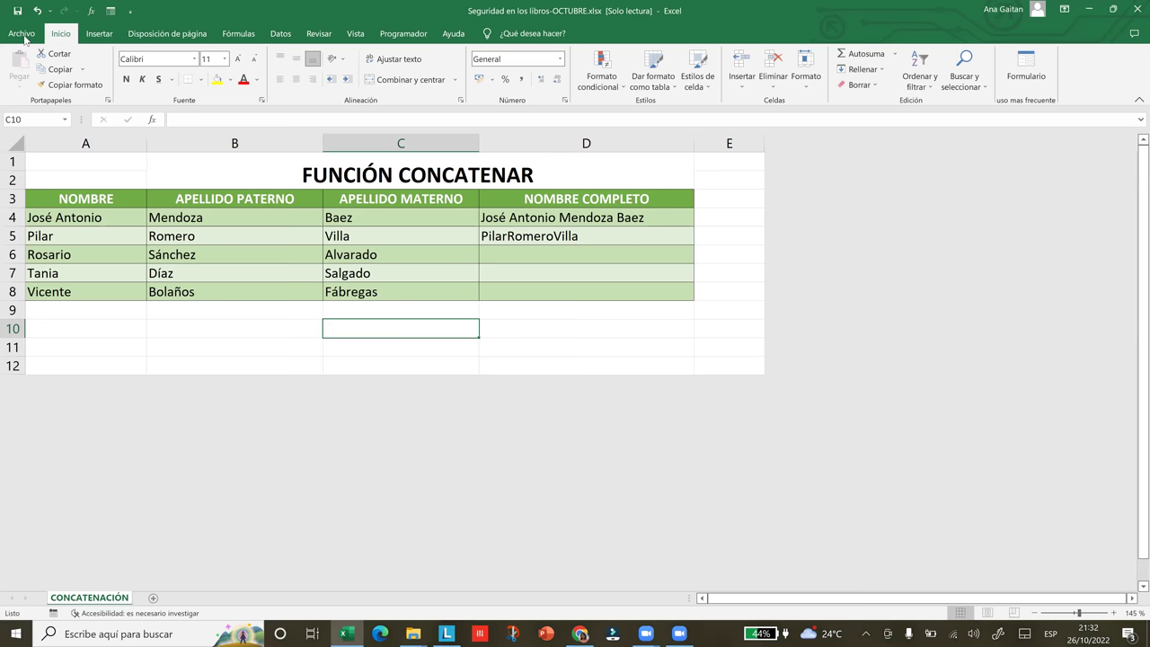
- Close the read-only workbook without saving the test edits
left_click(25, 38)
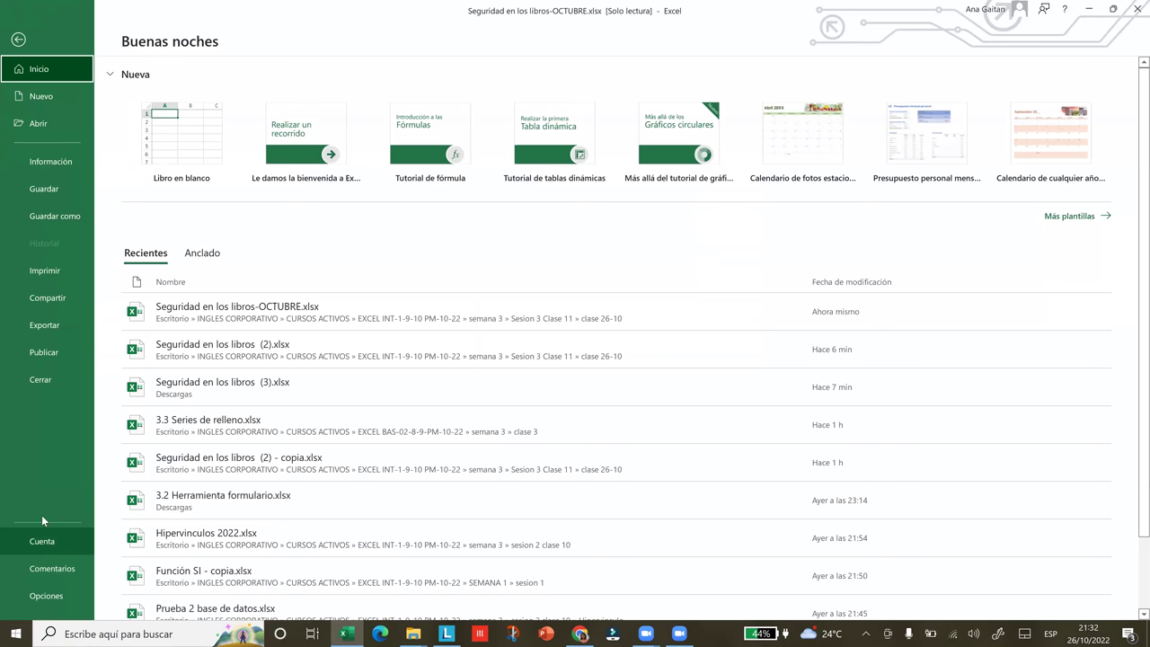
left_click(42, 379)
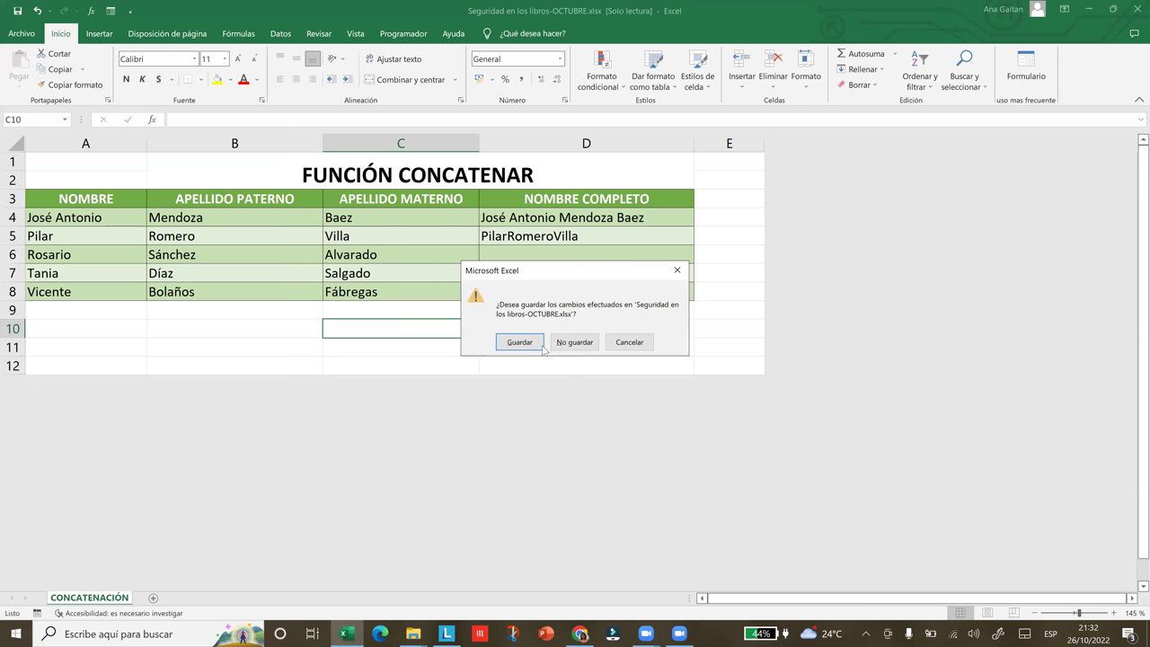
left_click(584, 345)
- Reopen Seguridad en los libros-OCTUBRE.xlsx from recent files, entering the open and write passwords
left_click(22, 35)
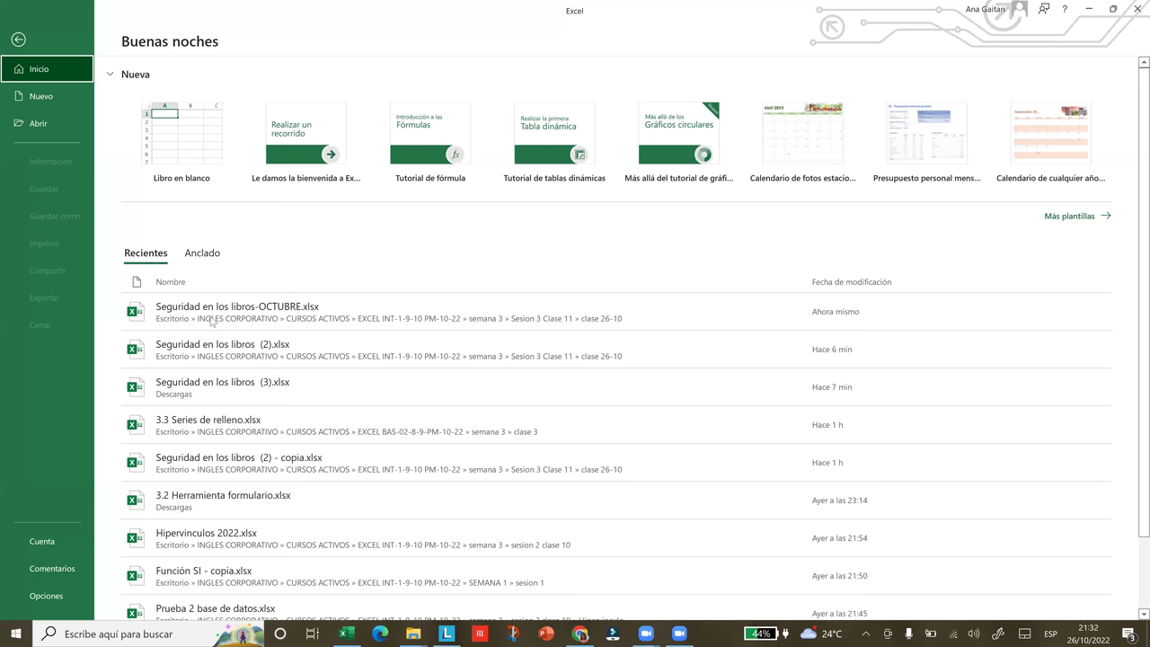
left_click(212, 322)
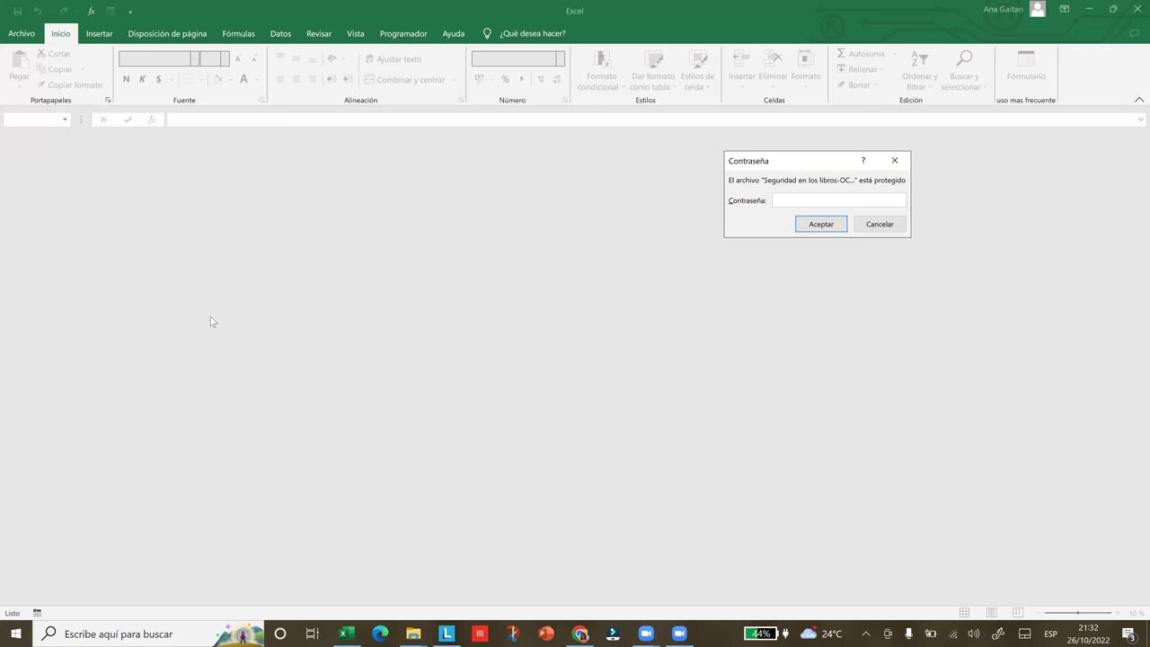
key("Return")
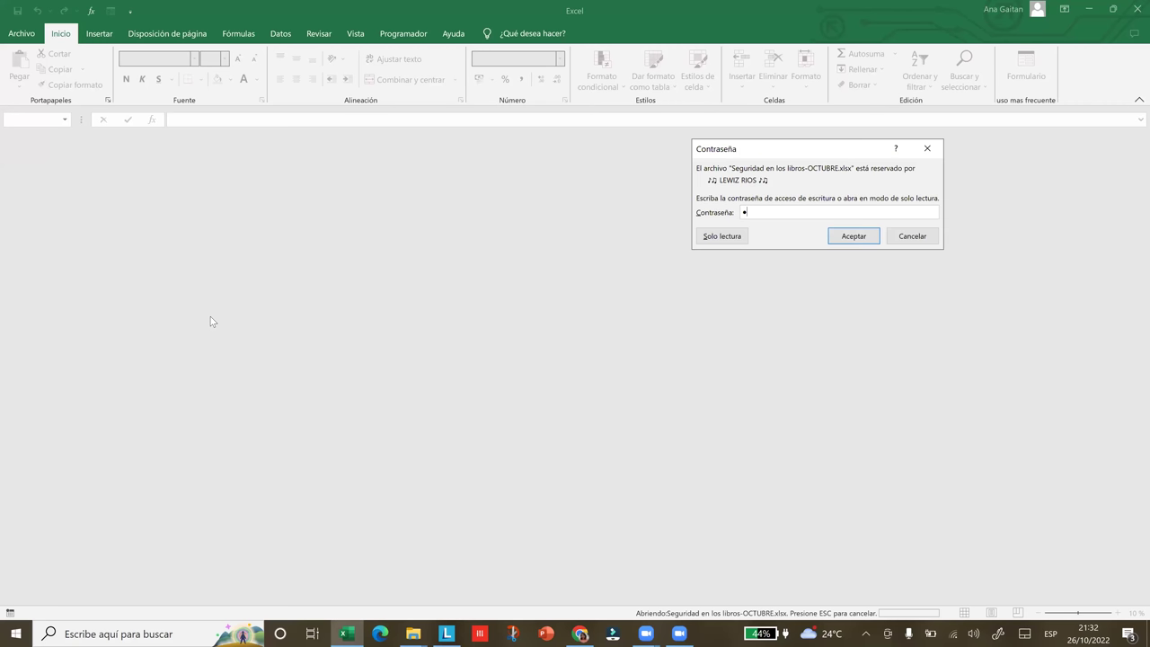
key("Return")
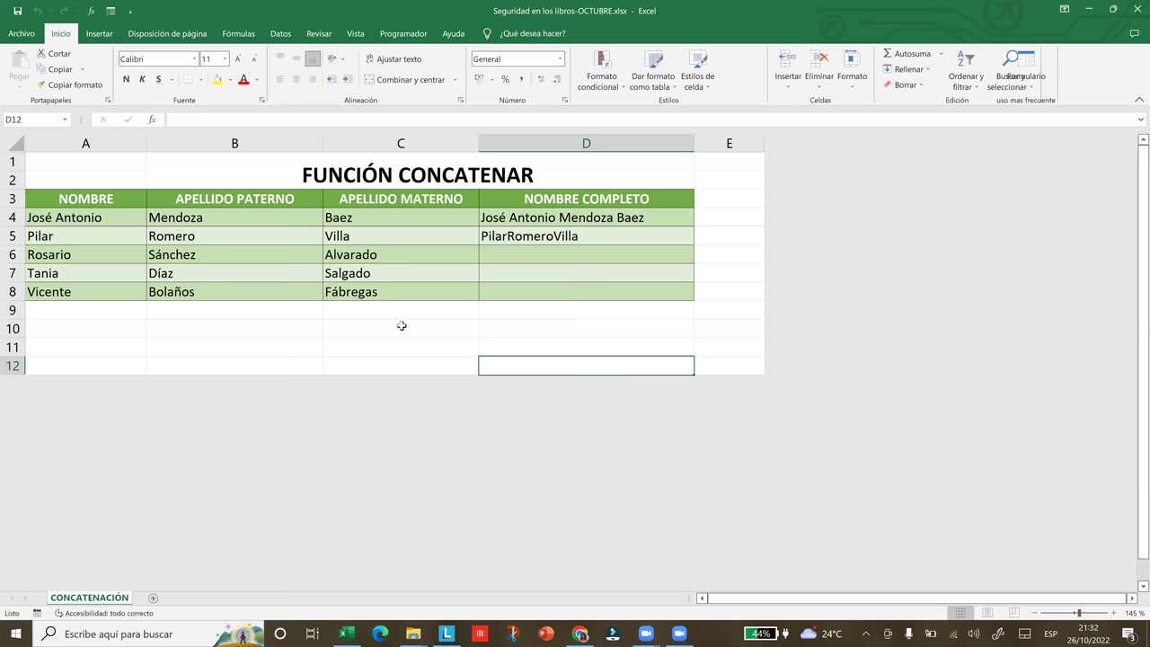
- Enter the test word HOLA in cell C10
left_click(402, 326)
type("HOL")
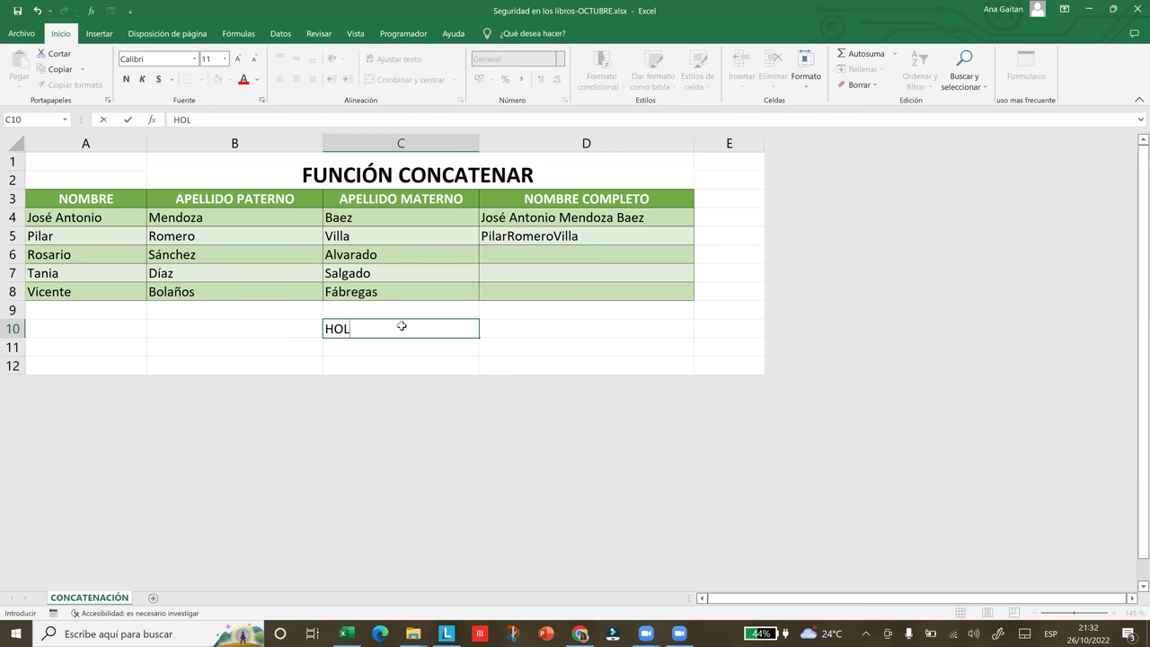
type("A")
key("Return")
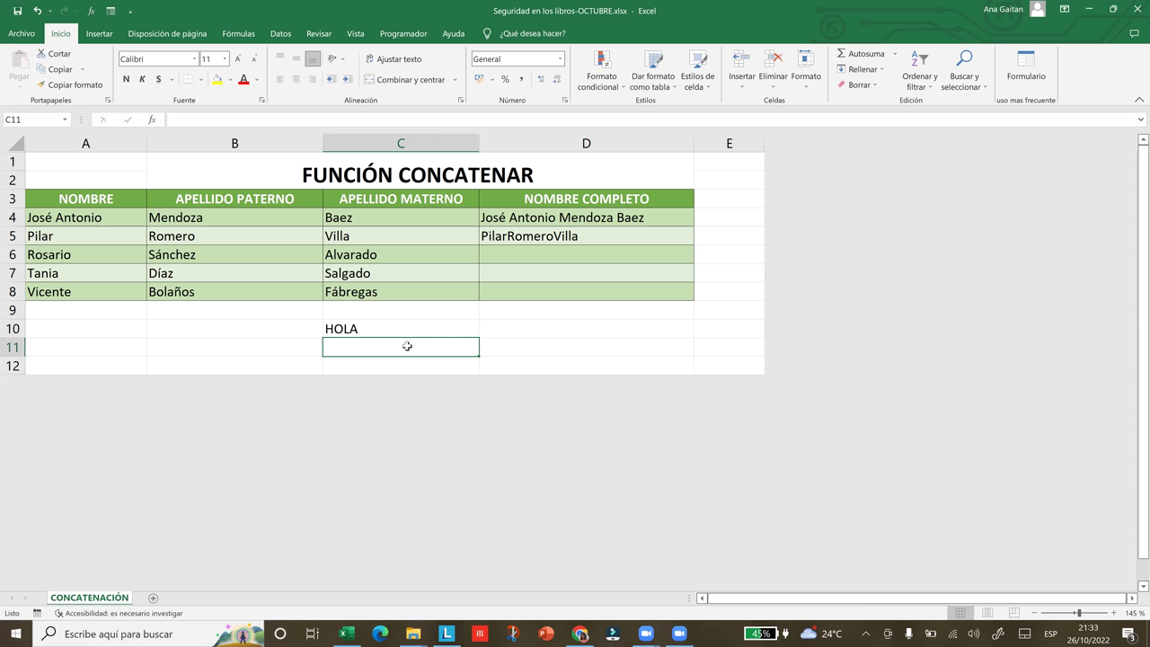
- Clear HOLA from C10 and save the workbook with Ctrl+S
left_click(396, 321)
key("BackSpace")
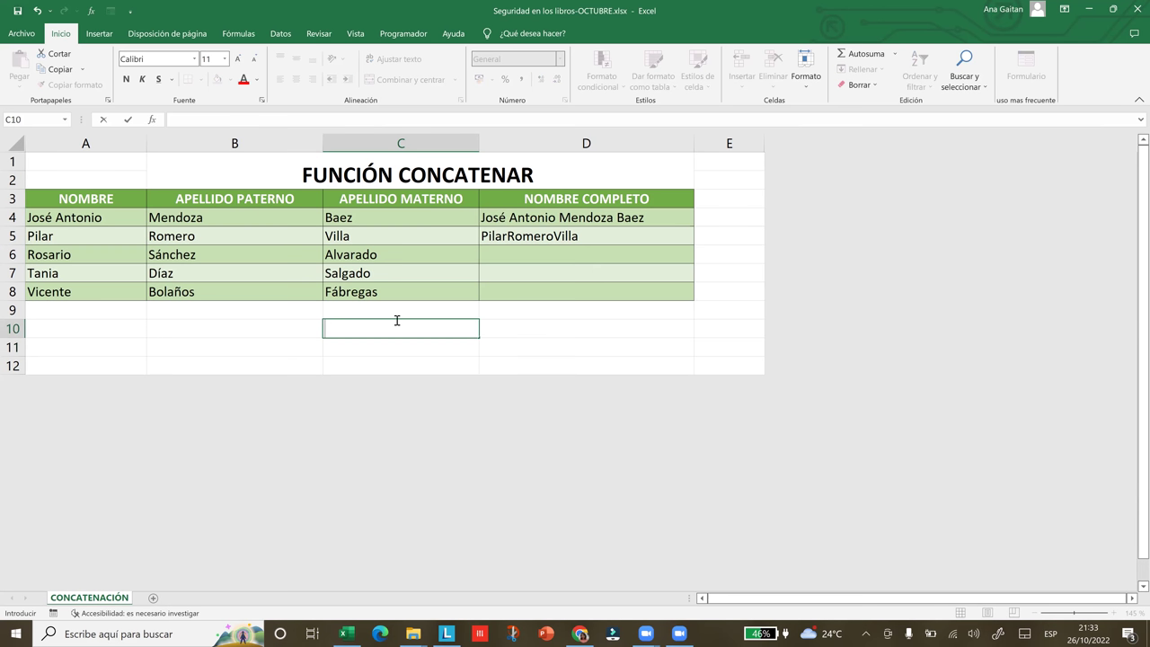
key("Escape")
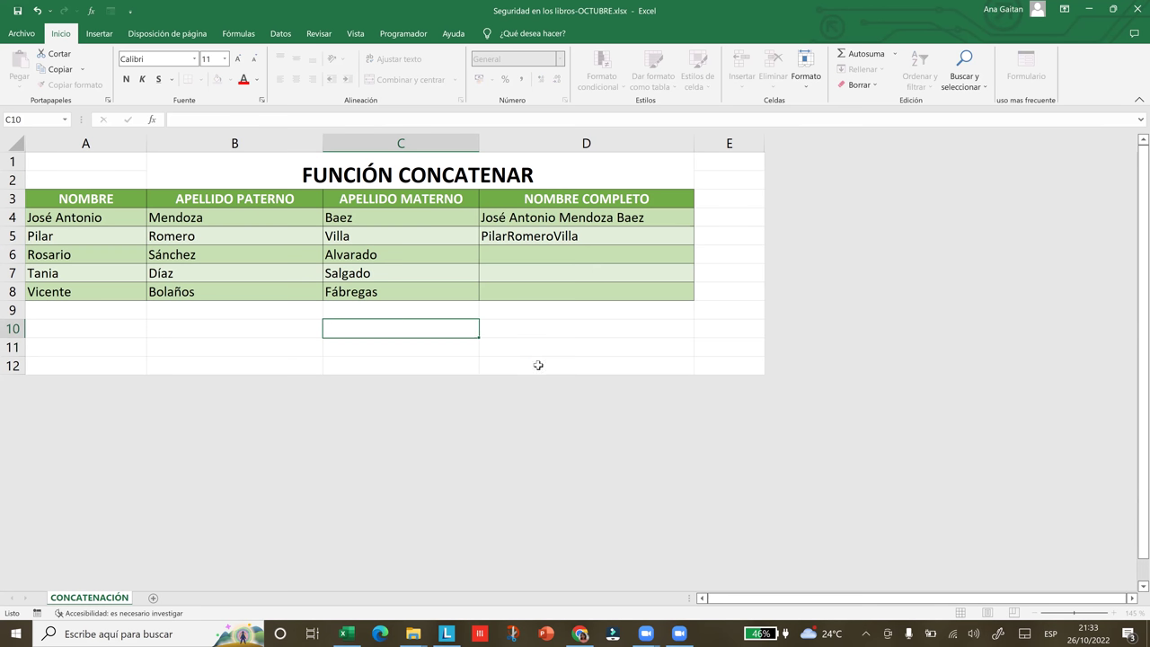
key("Right")
key("Down")
key("Down")
key("ctrl+s")
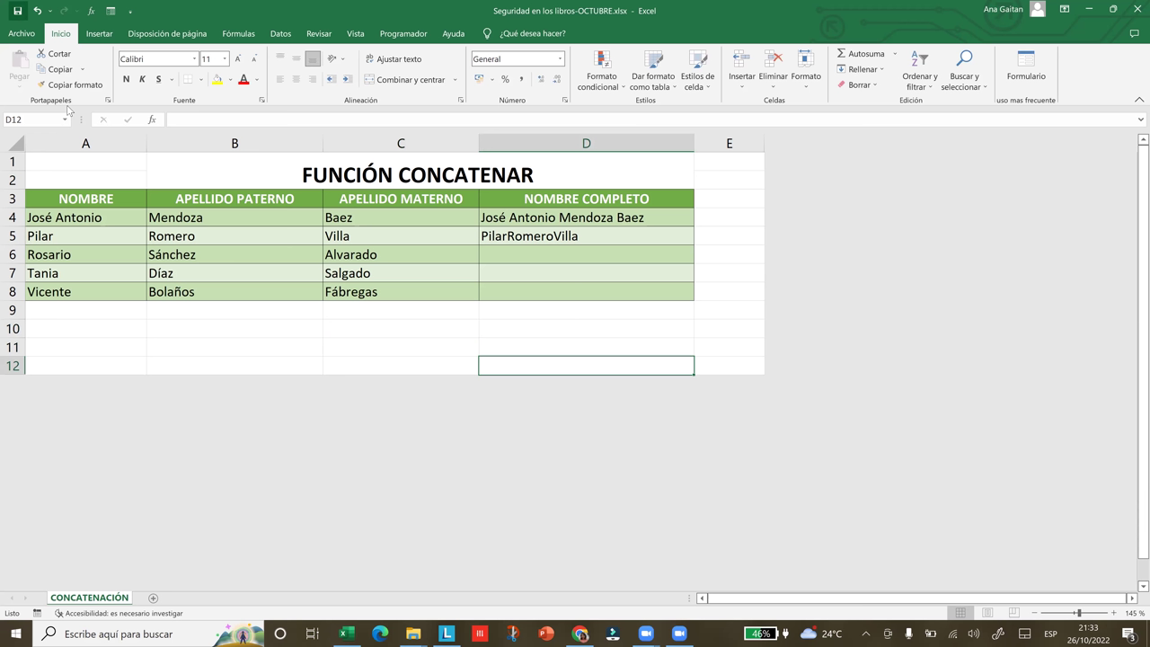
- Glance at the File view, then return to the sheet and select cell C10
left_click(19, 35)
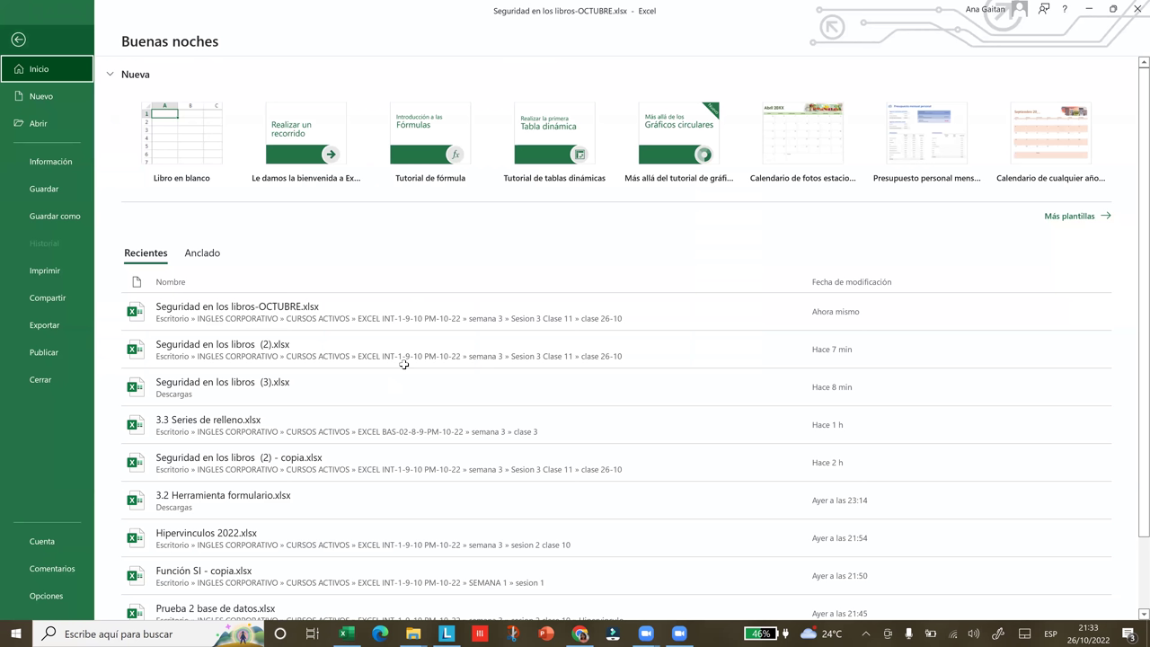
key("Escape")
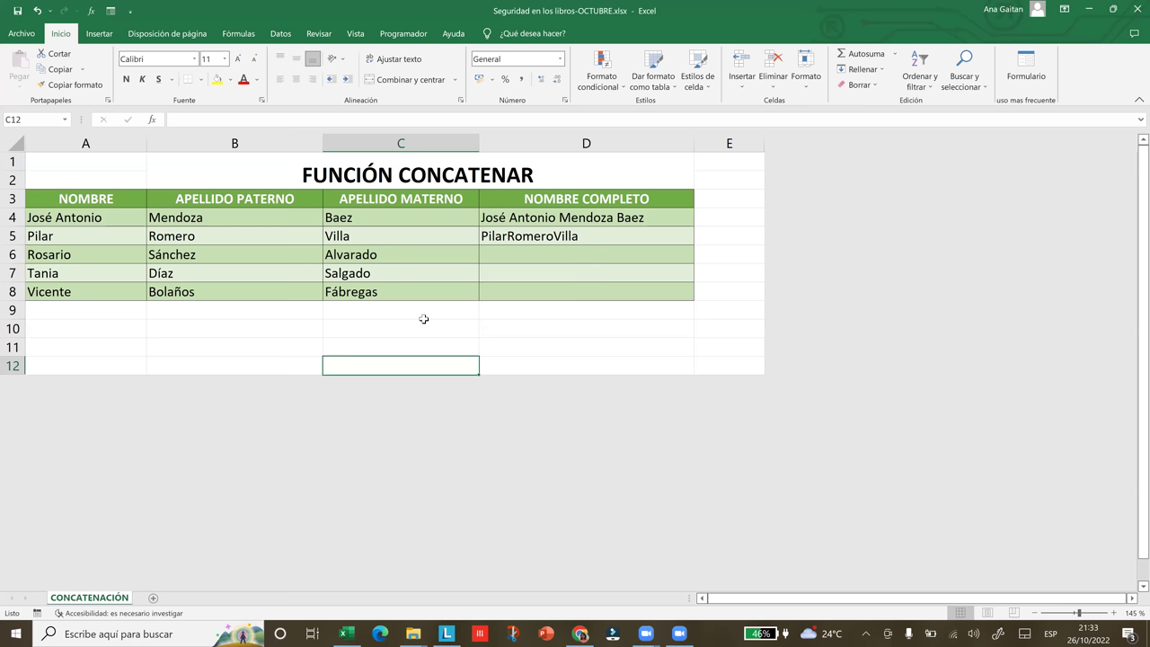
left_click(595, 307)
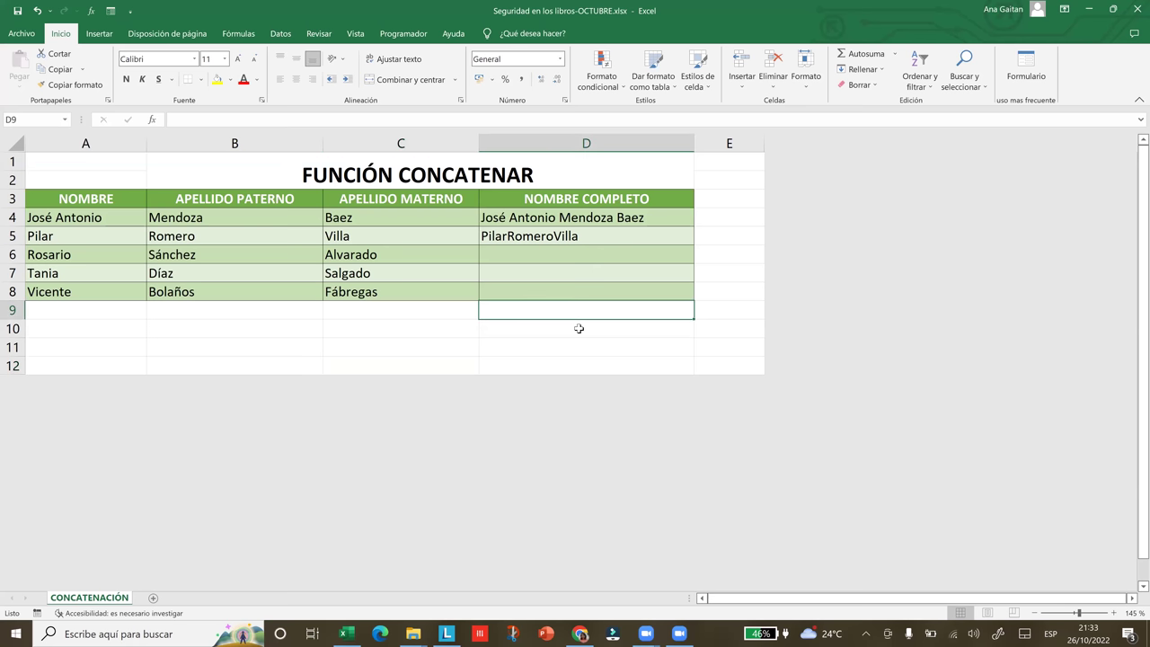
left_click(579, 328)
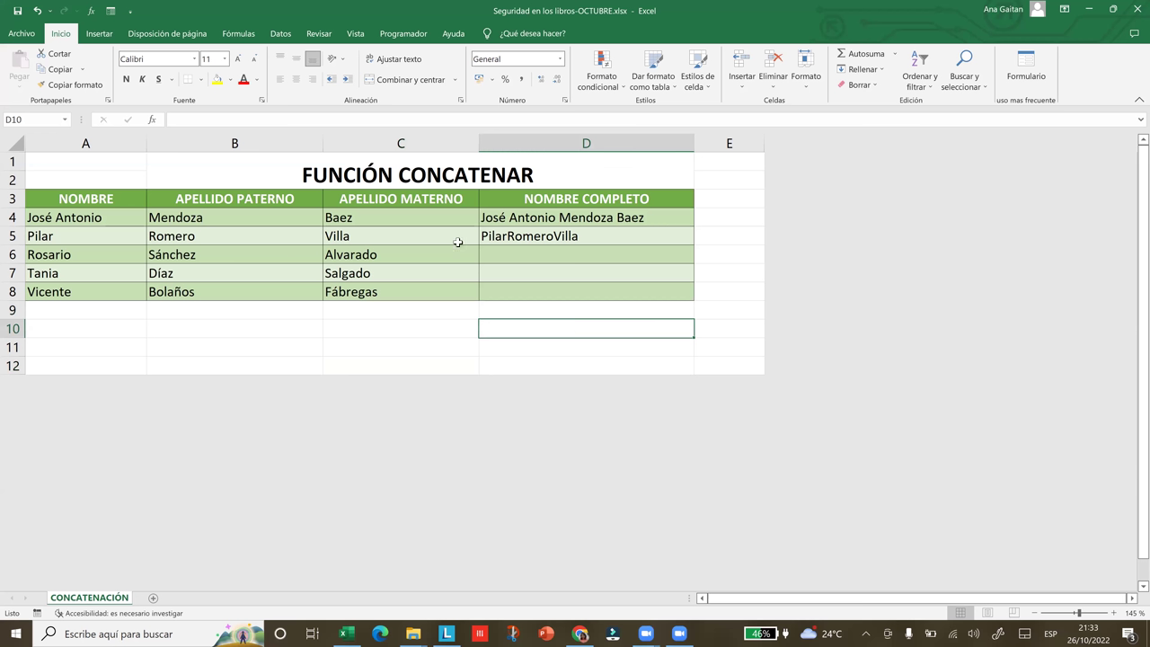
left_click(381, 329)
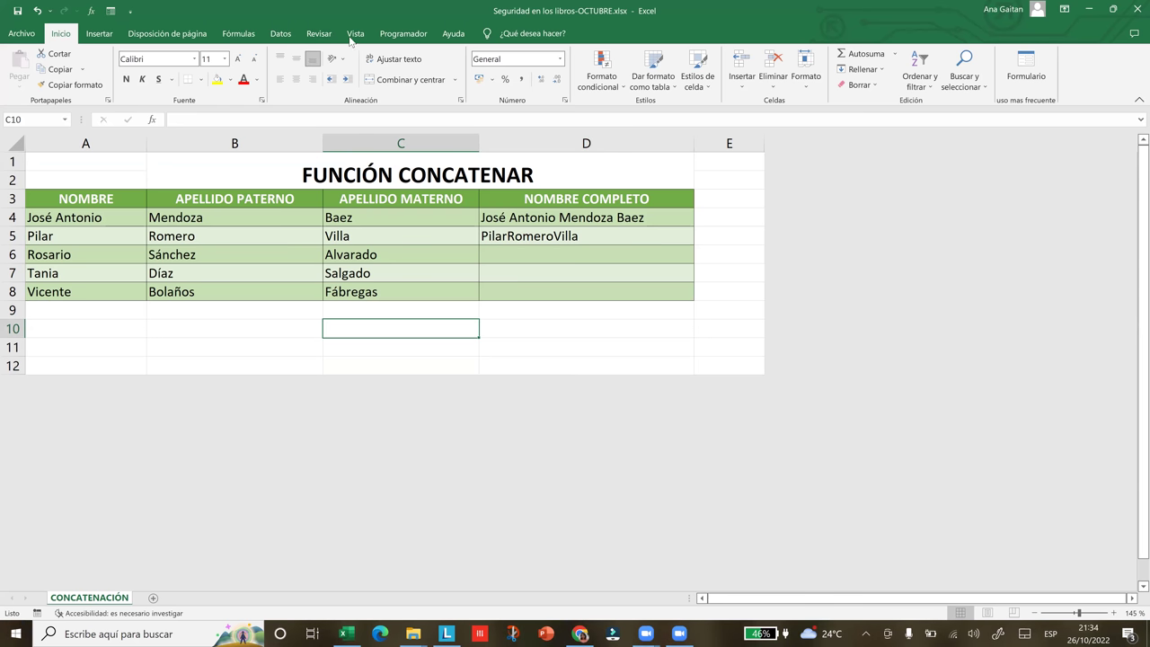
- Show the Revisar tab and select the surname columns B3:C8
left_click(318, 36)
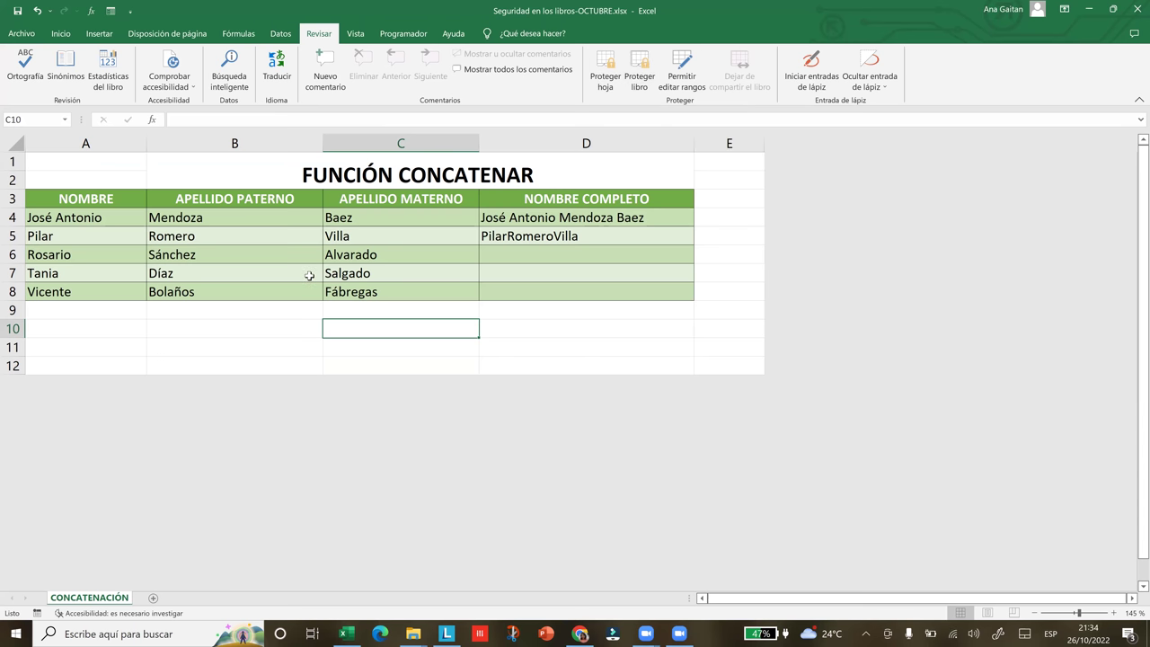
left_click(248, 200)
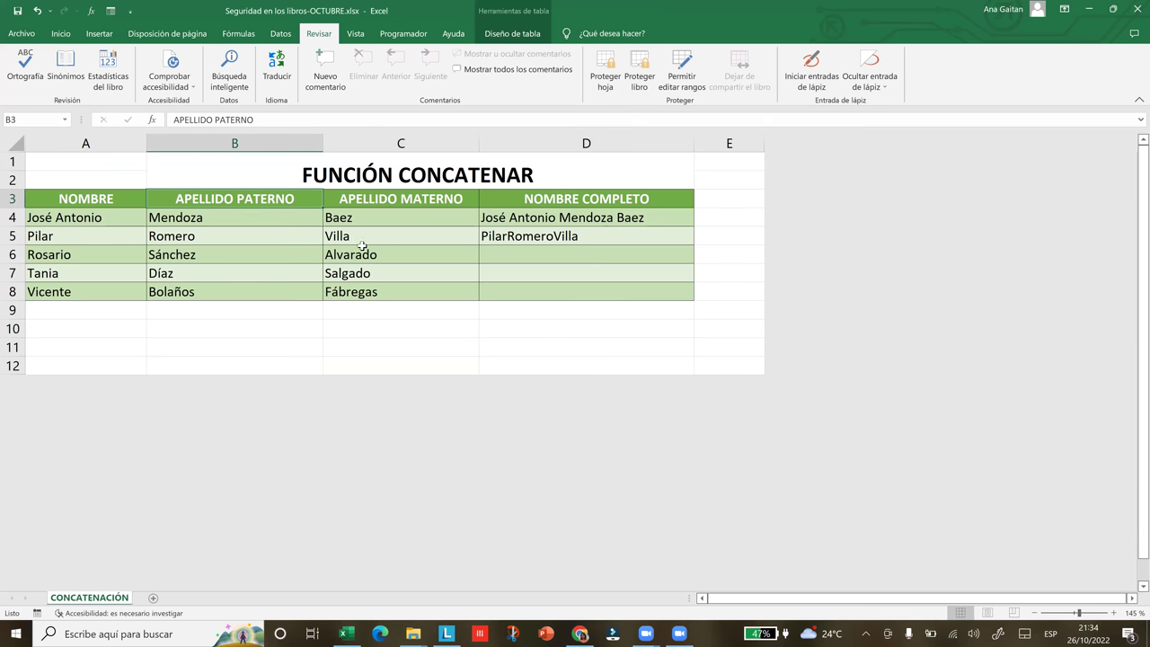
left_click_drag(368, 255, 377, 288)
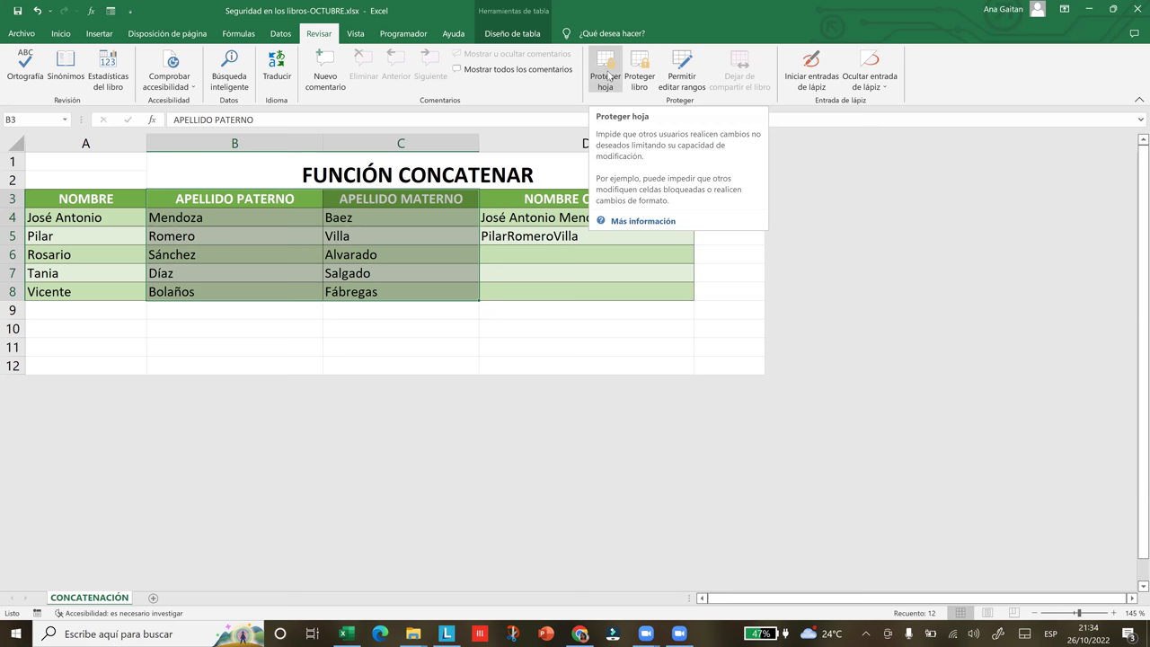
- Protect the CONCATENACIÓN sheet with a confirmed password, leaving the Ordenar permission unticked
left_click(610, 76)
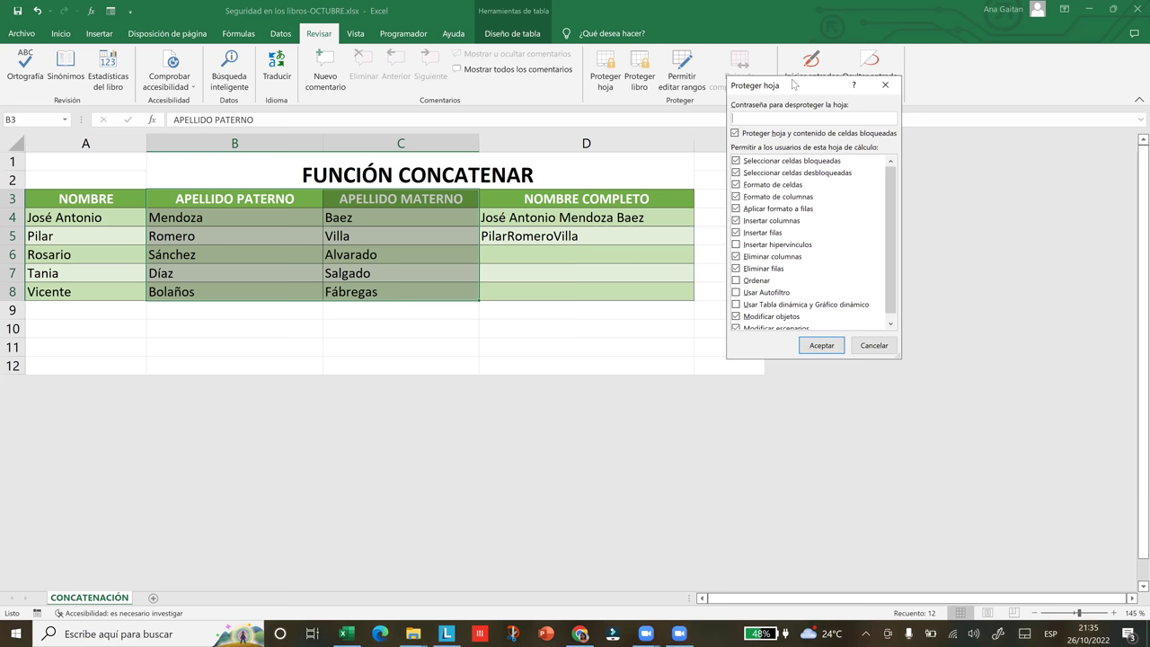
left_click_drag(794, 85, 882, 132)
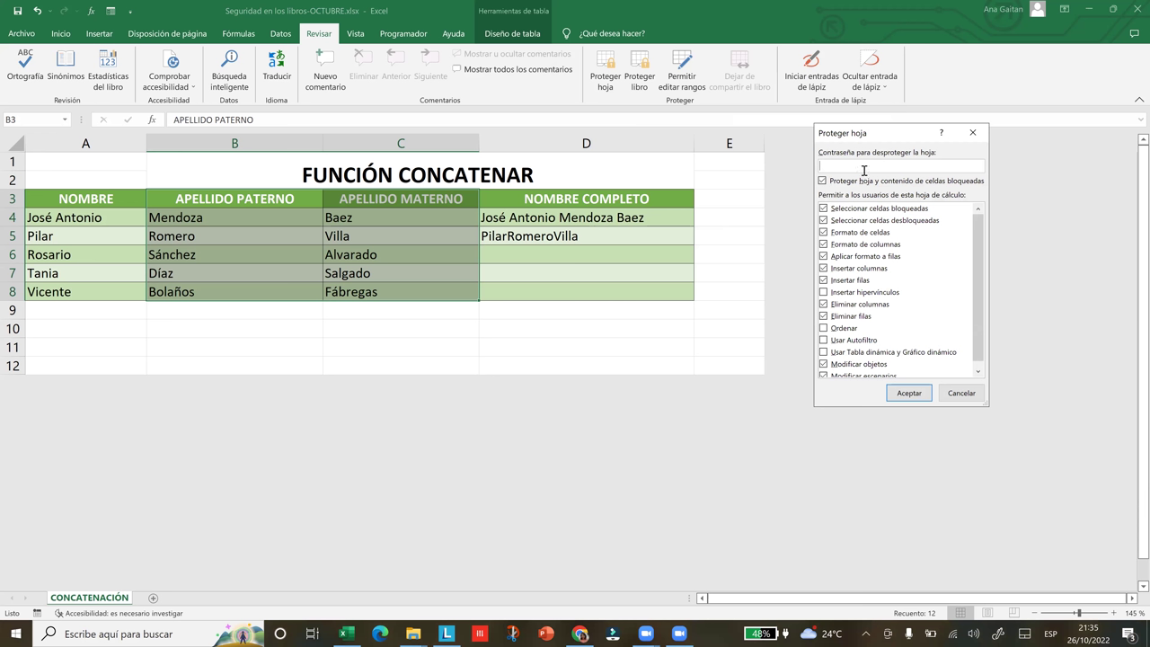
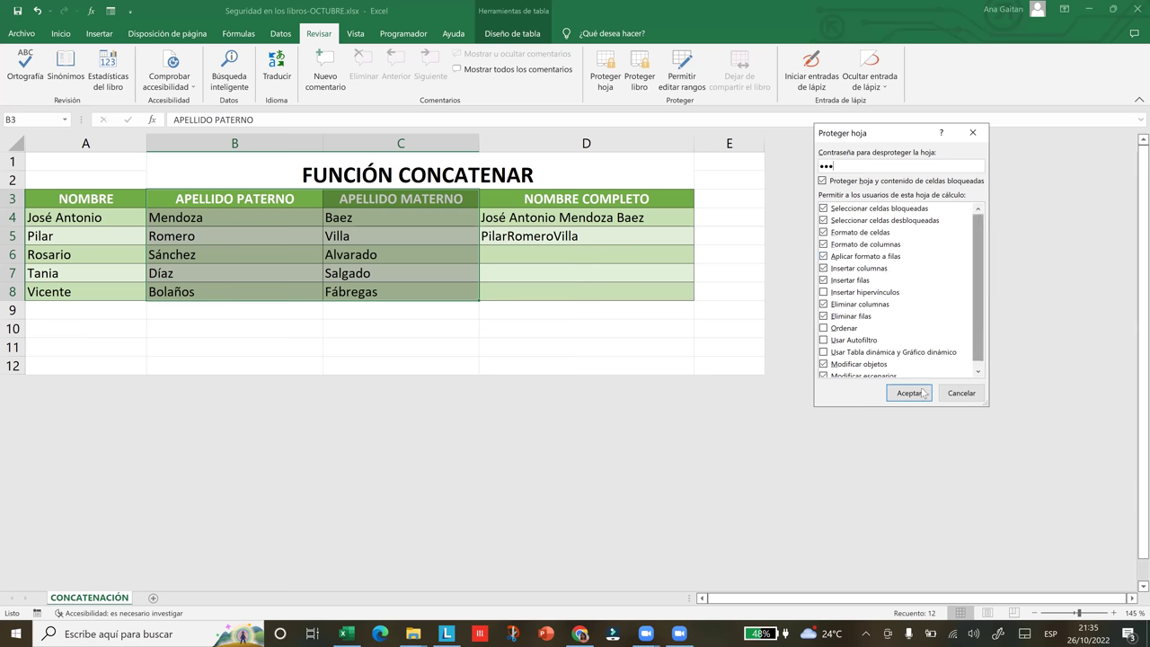
scroll(911, 405, "down", 1)
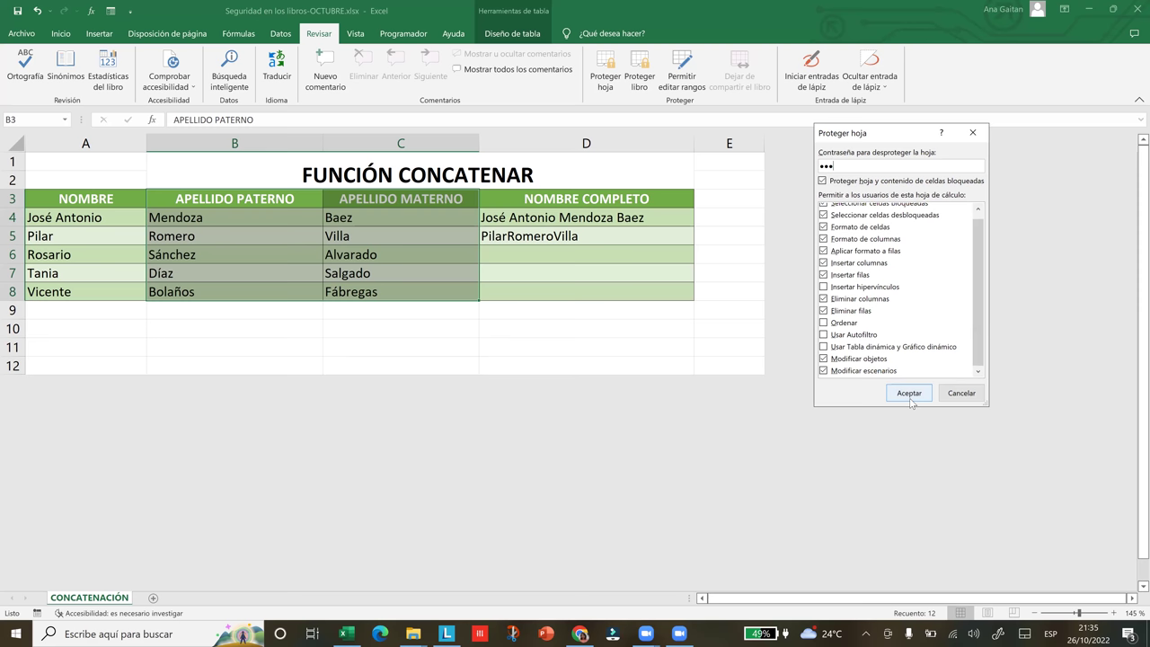
left_click(909, 396)
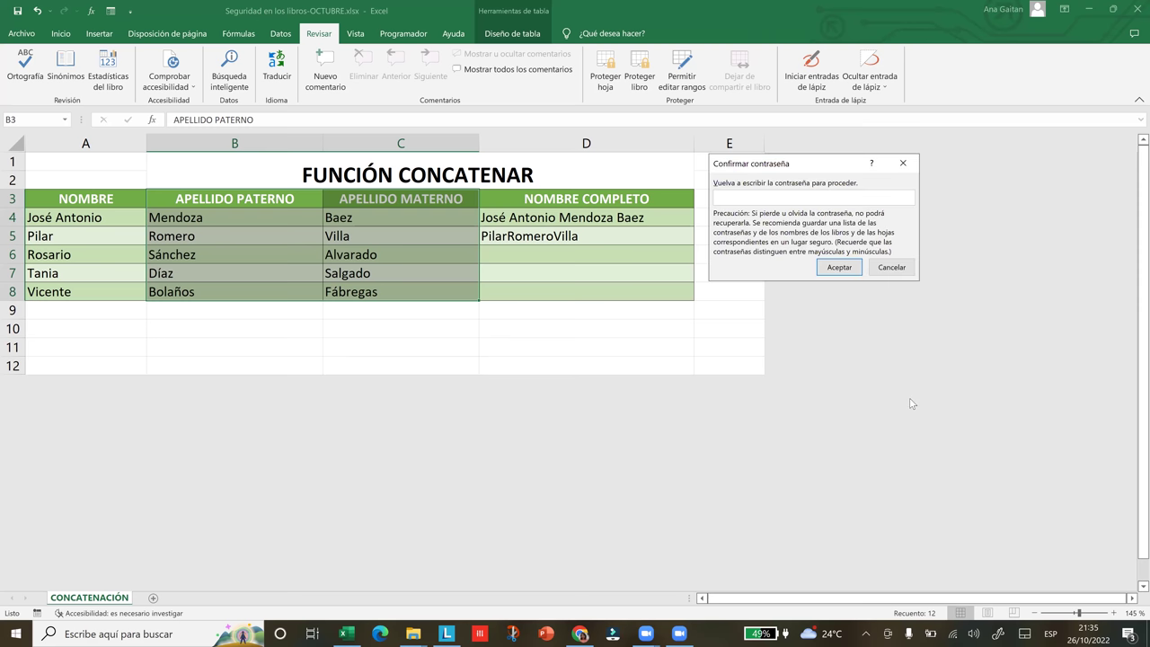
key("Return")
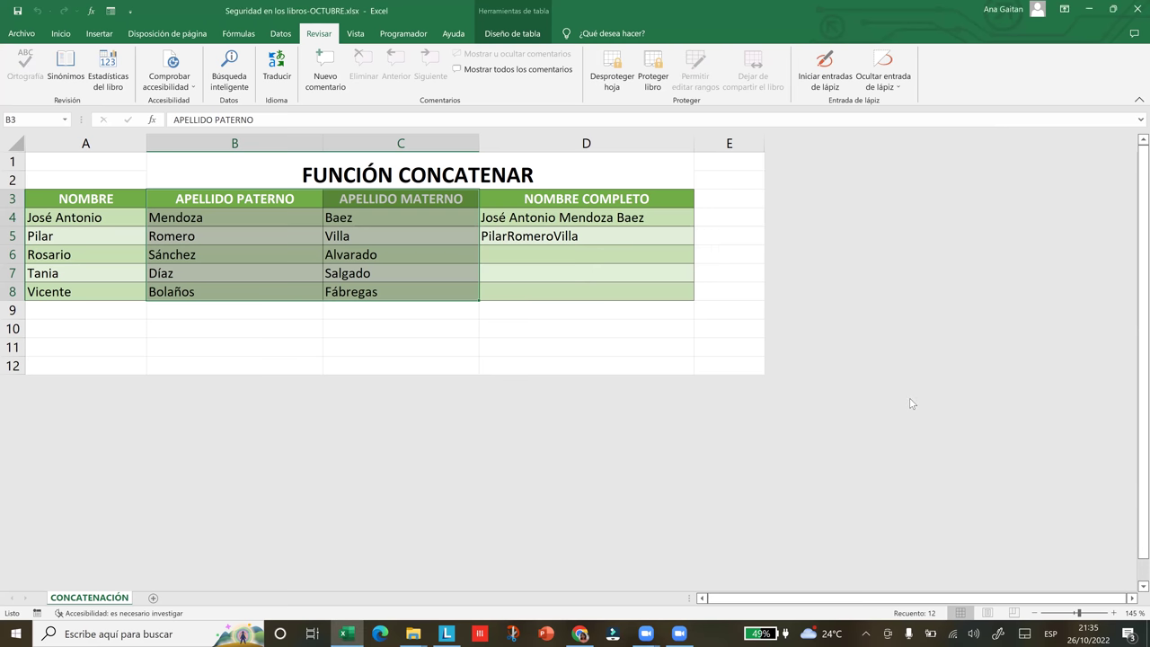
left_click(563, 252)
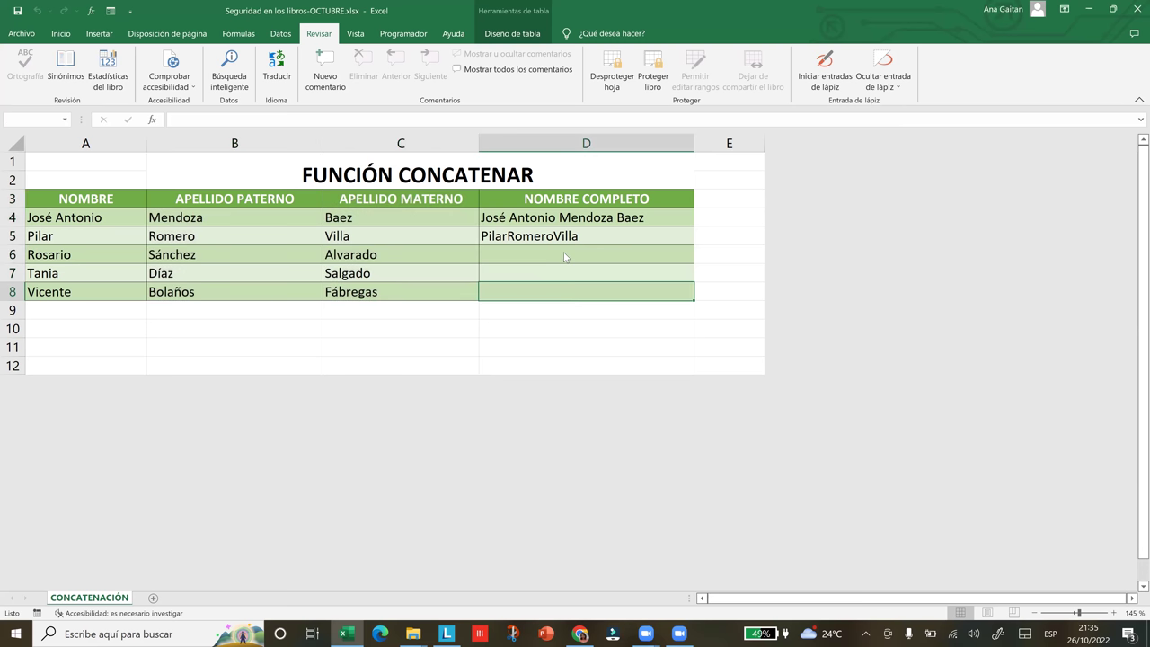
double_click(578, 328)
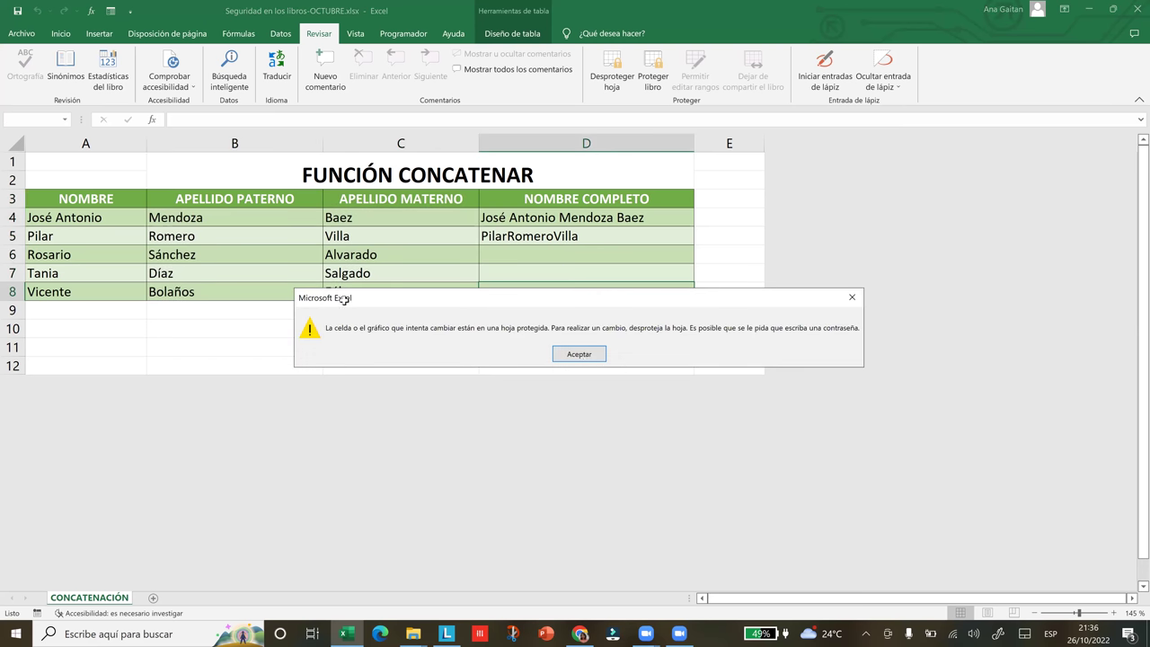
key("Return")
left_click(235, 223)
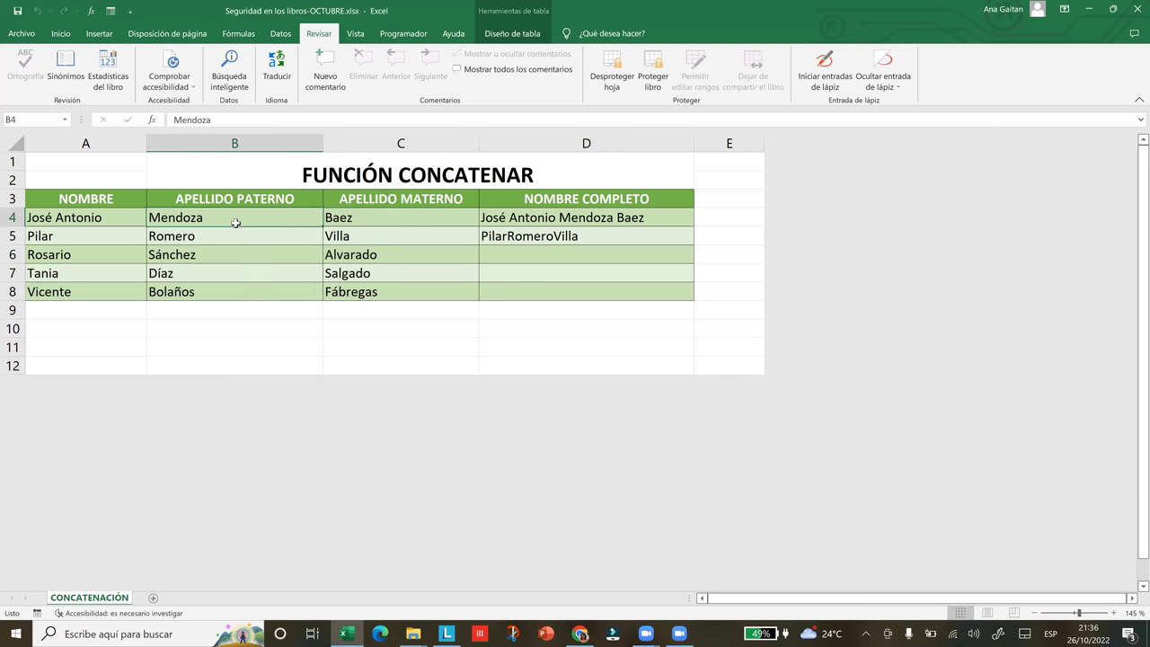
double_click(236, 223)
key("Return")
left_click(542, 306)
left_click(562, 280)
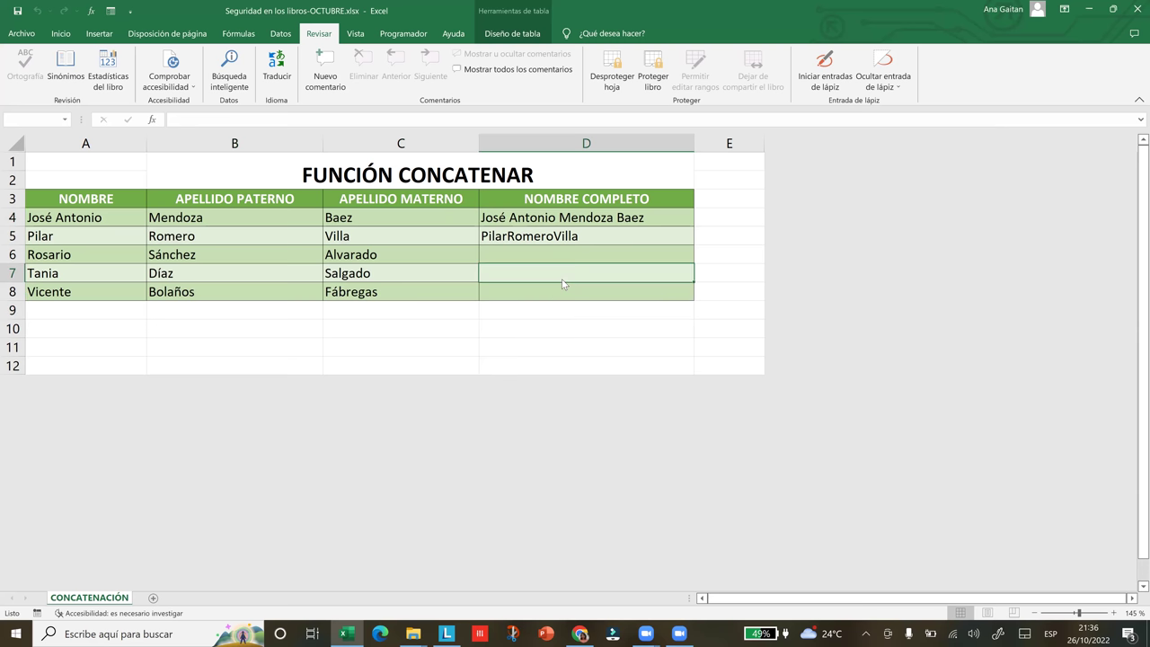
double_click(562, 284)
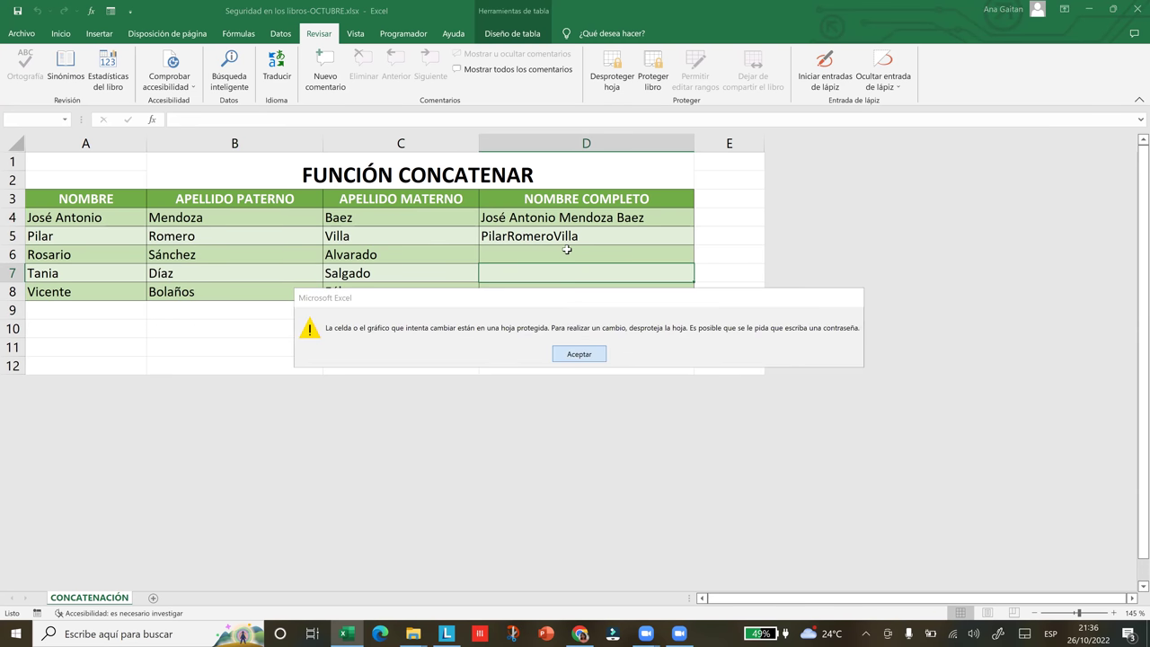
double_click(567, 249)
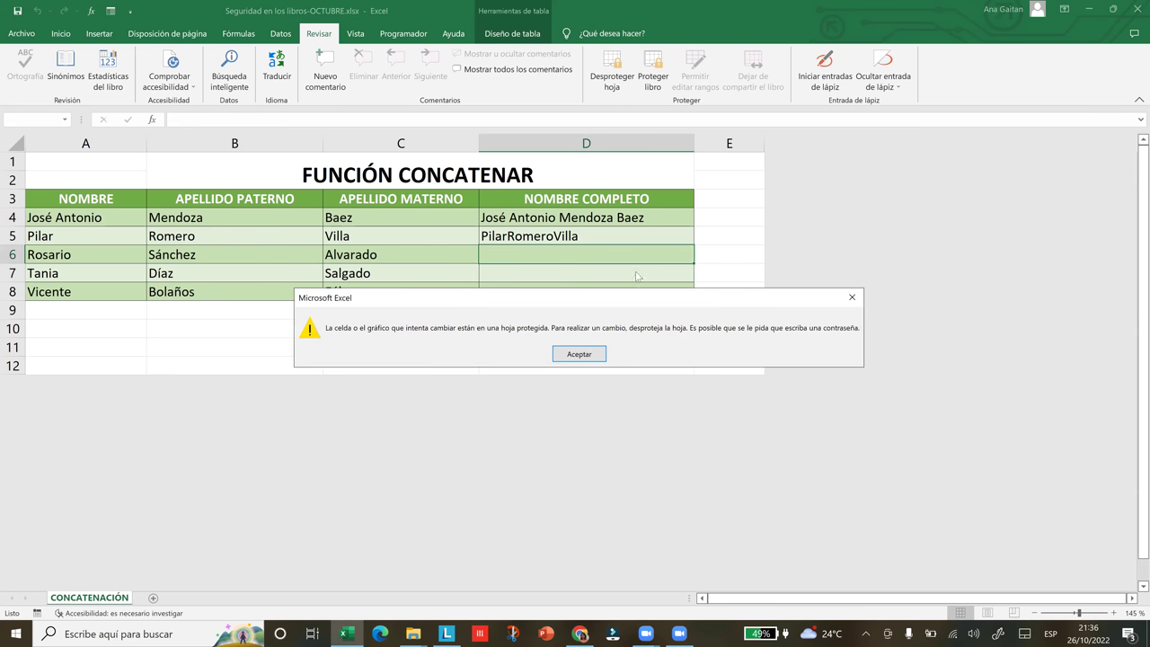
left_click(596, 354)
left_click(564, 363)
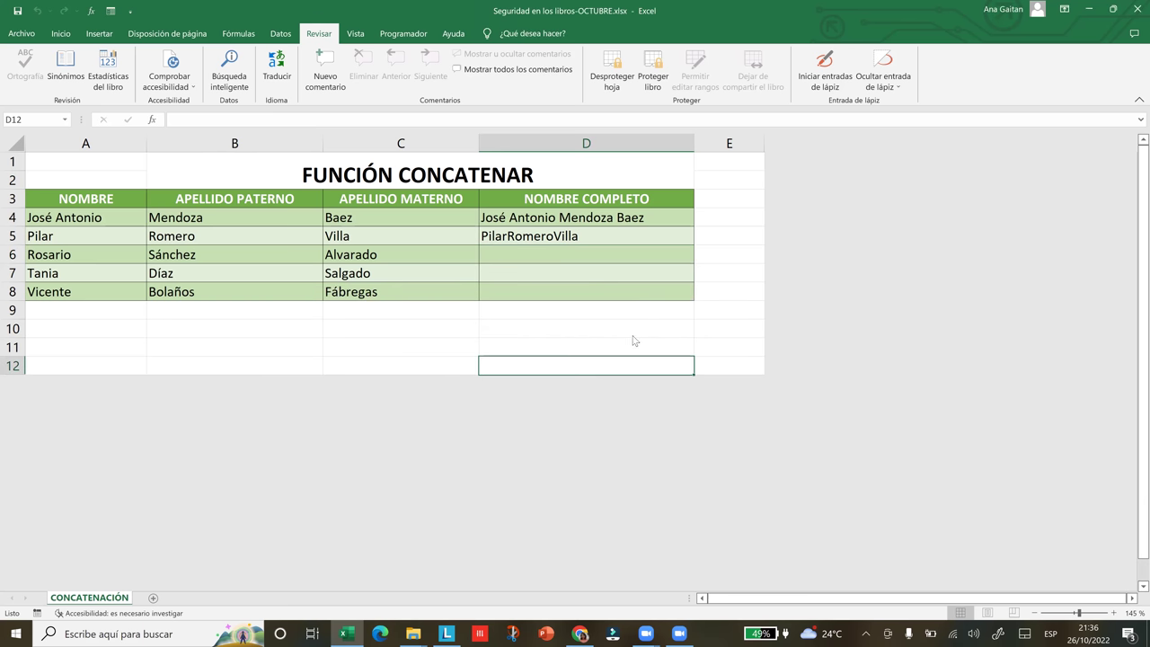
double_click(601, 363)
left_click(585, 354)
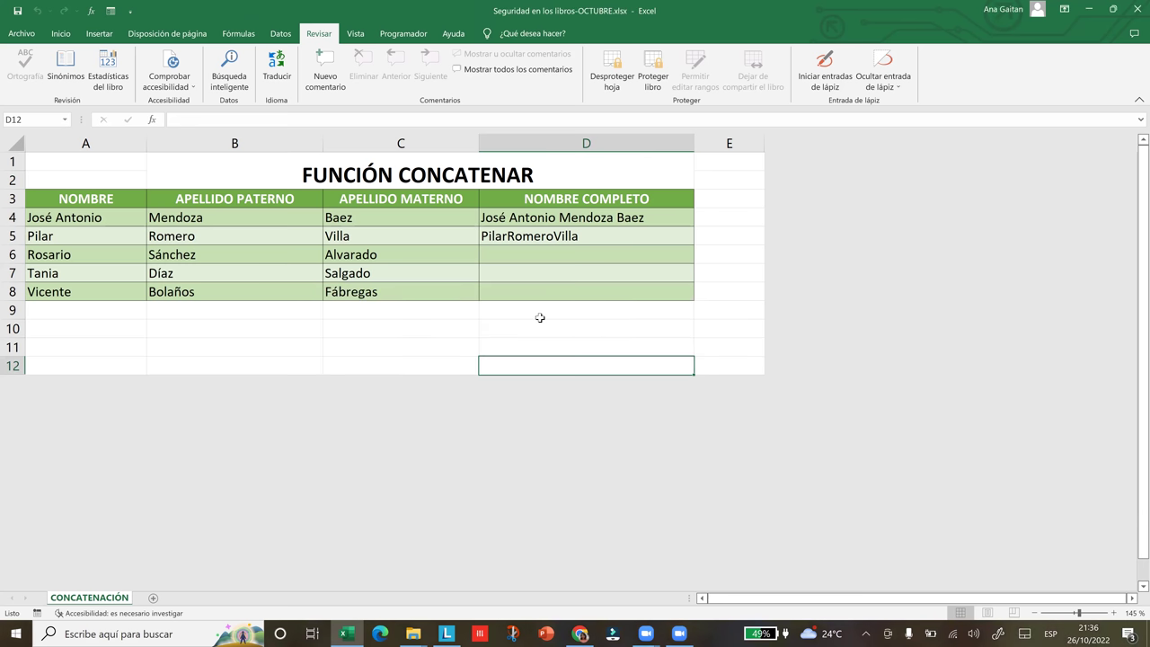
left_click(545, 327)
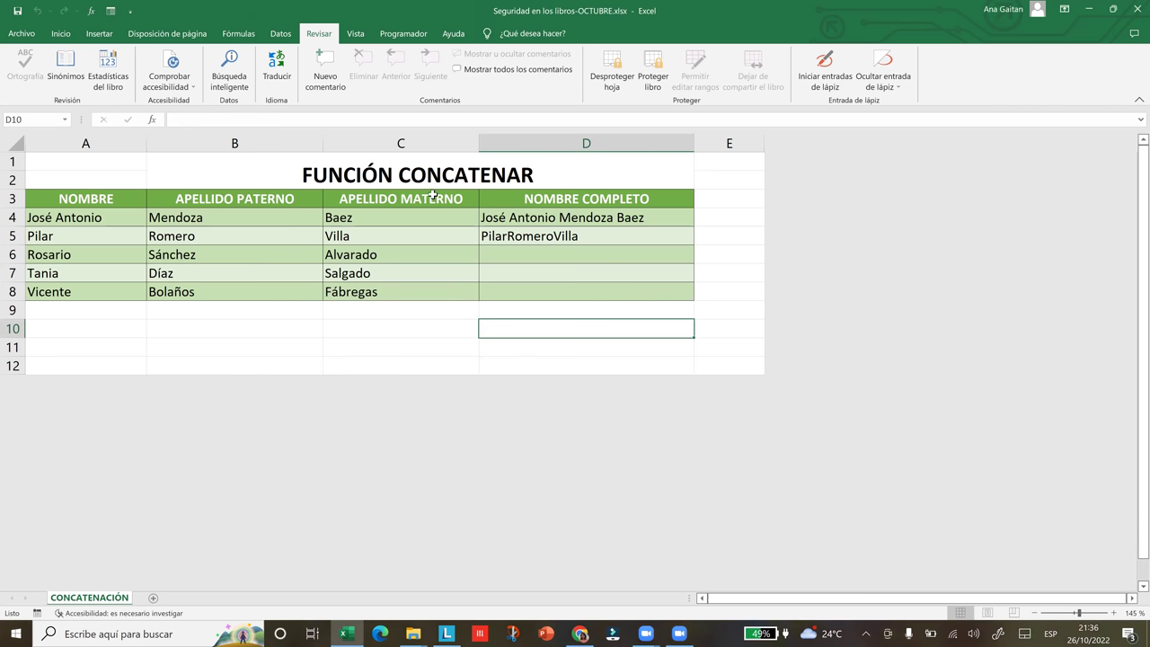
- Apply the black-header table style to the whole table
left_click_drag(115, 198, 603, 190)
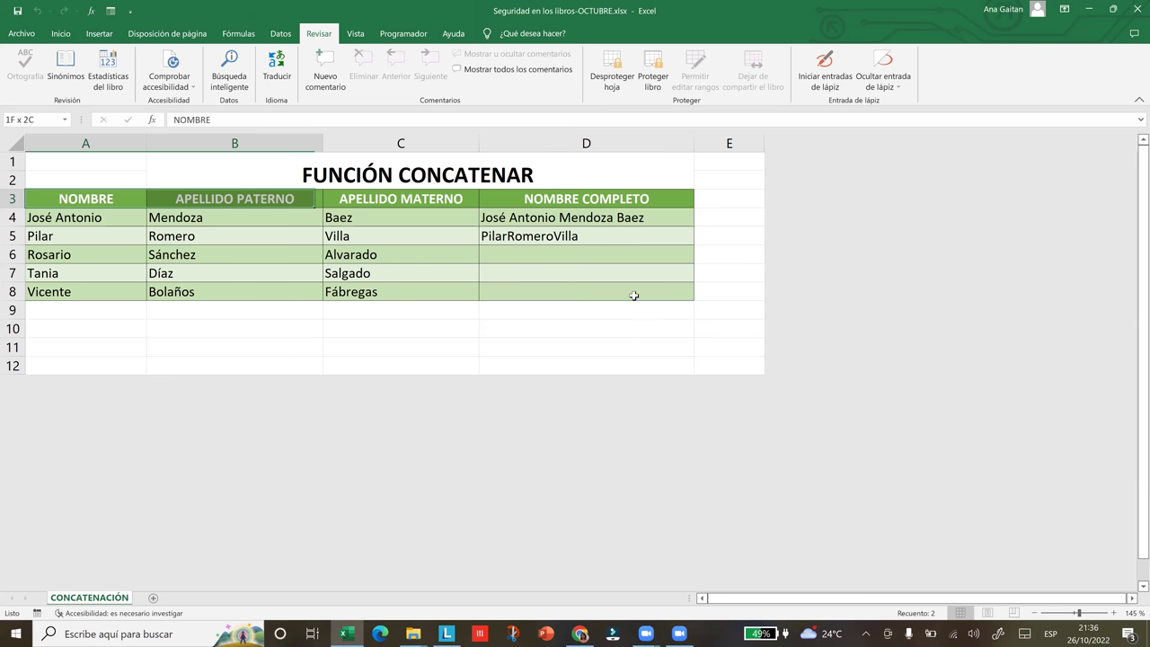
key("ctrl+a")
left_click(60, 34)
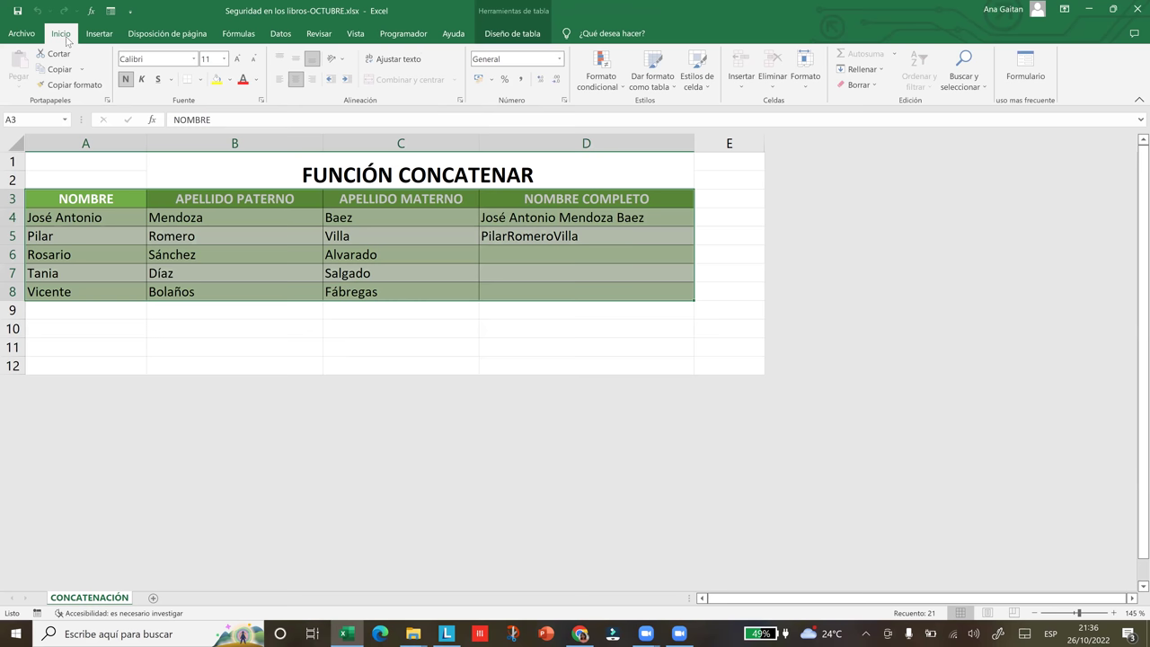
left_click(518, 42)
left_click(862, 78)
left_click(956, 80)
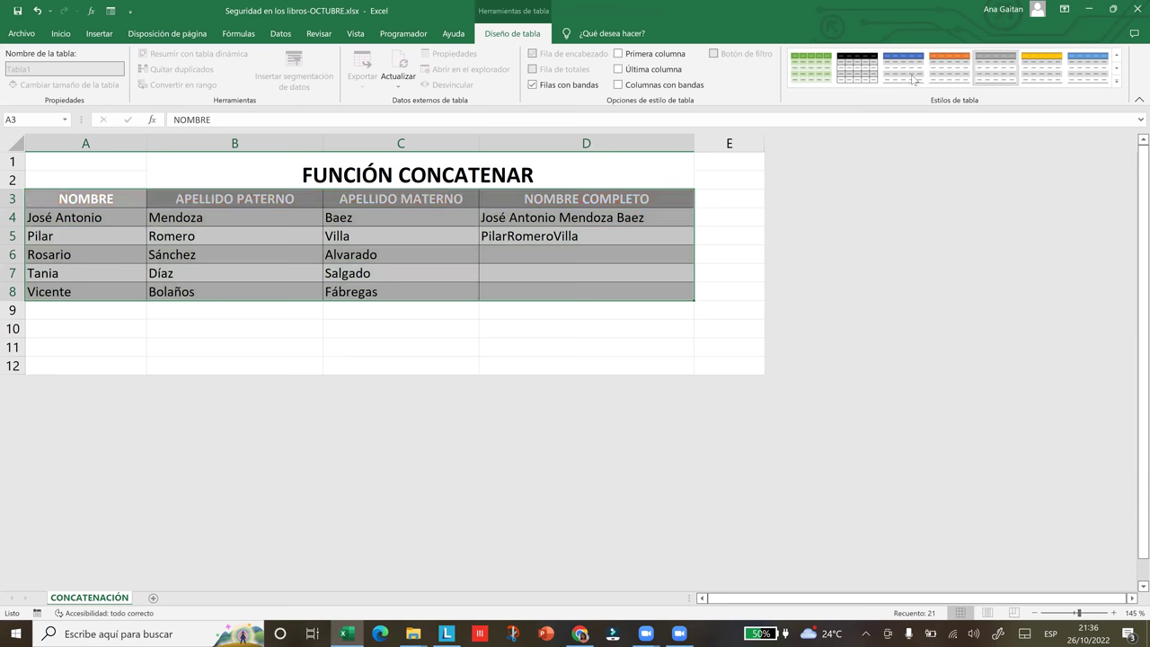
left_click(856, 79)
left_click(662, 200)
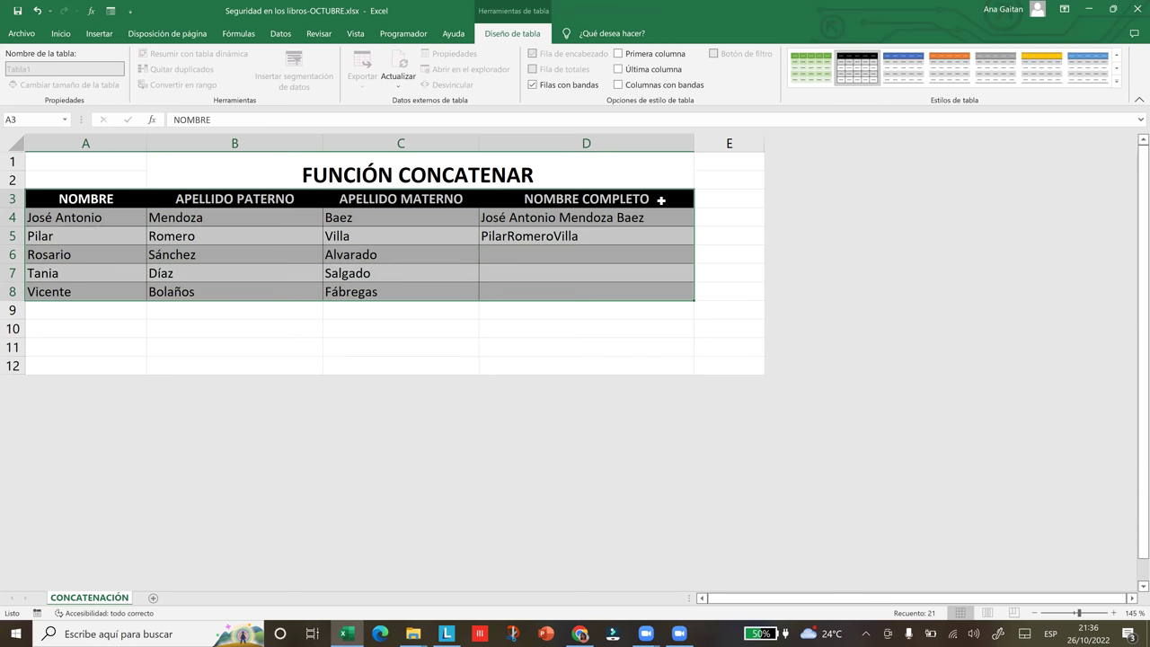
- Make the header text 14-point, top- and left-aligned, heighten row 3, and widen column C
left_click_drag(13, 204, 14, 204)
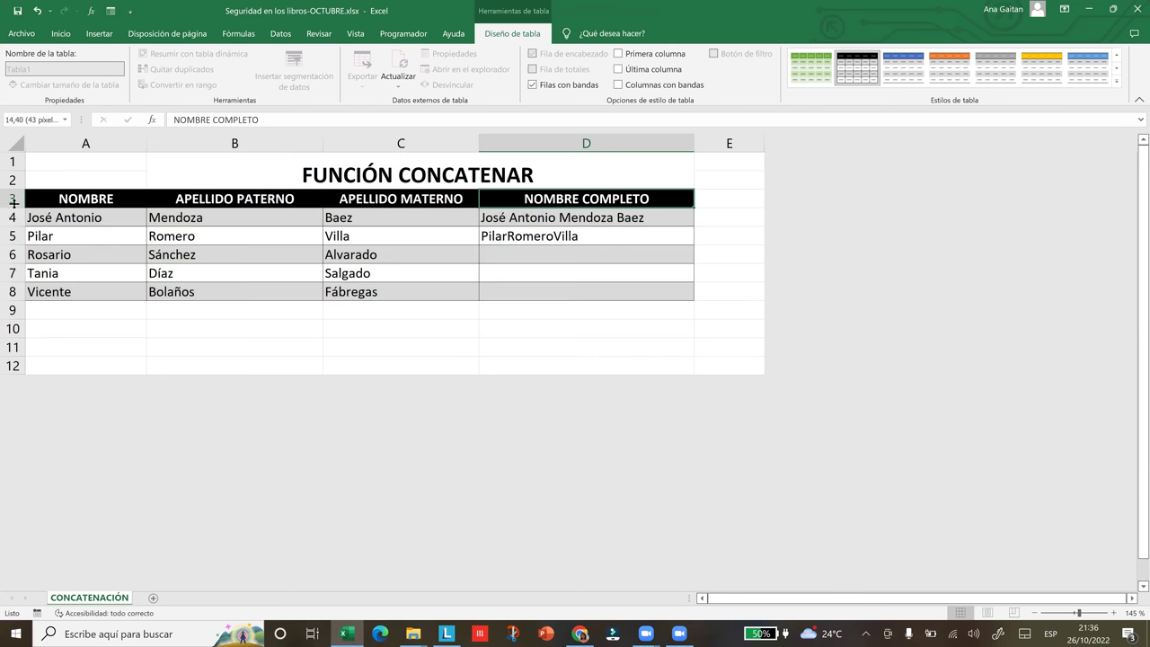
left_click(49, 188)
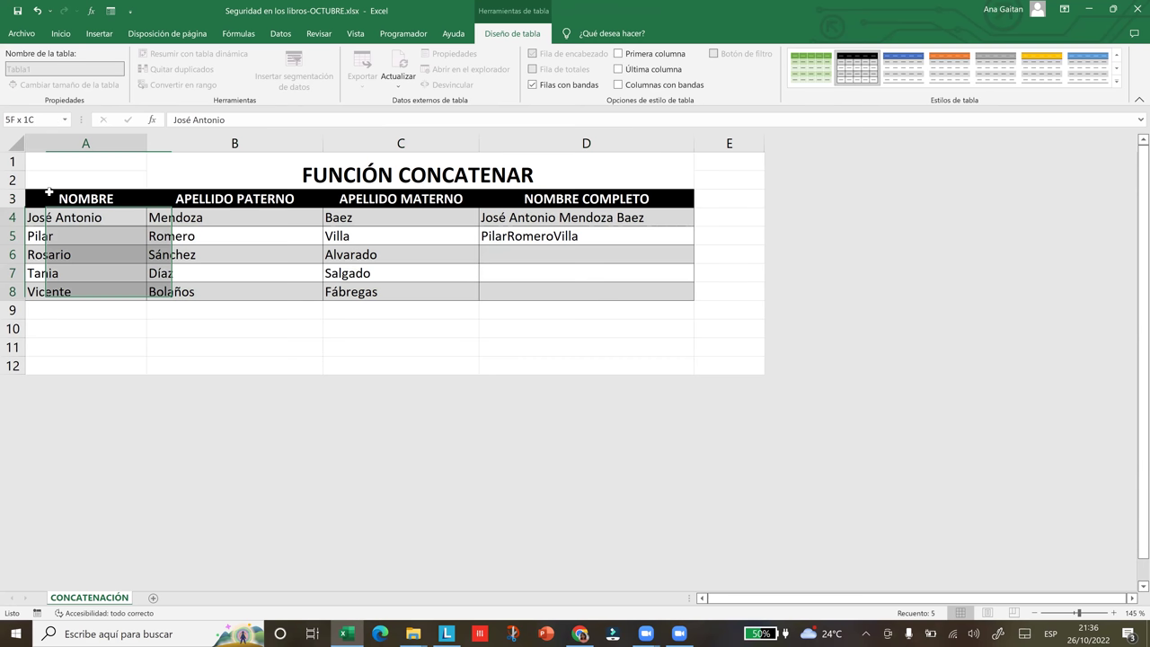
left_click_drag(51, 194, 633, 199)
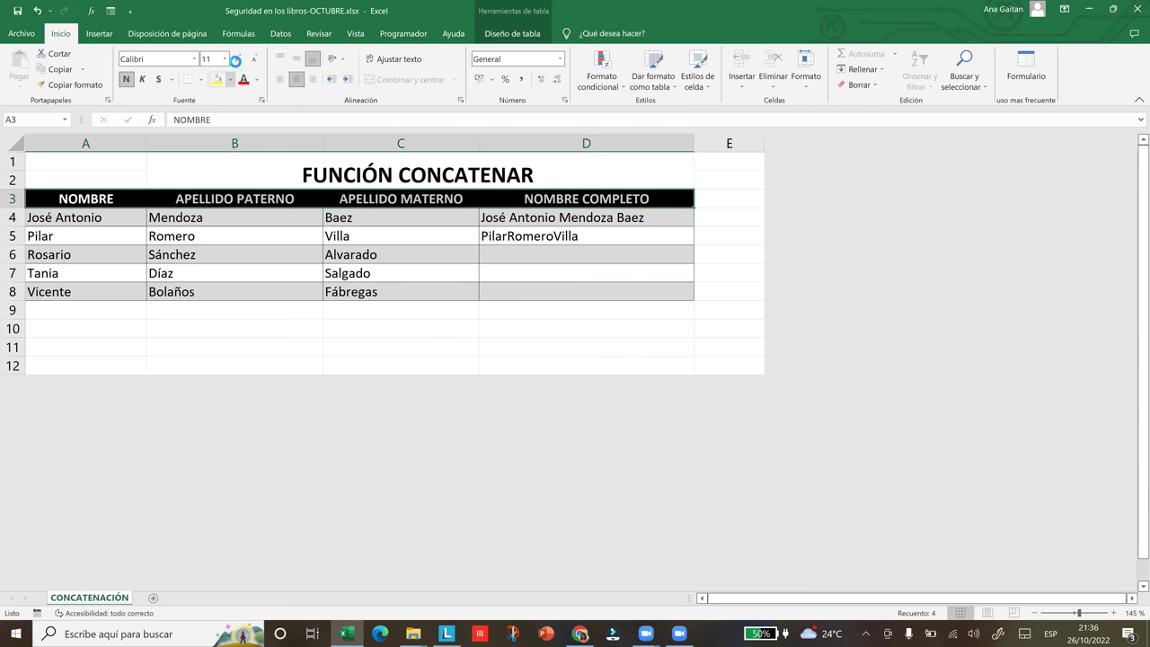
left_click(238, 58)
left_click(238, 60)
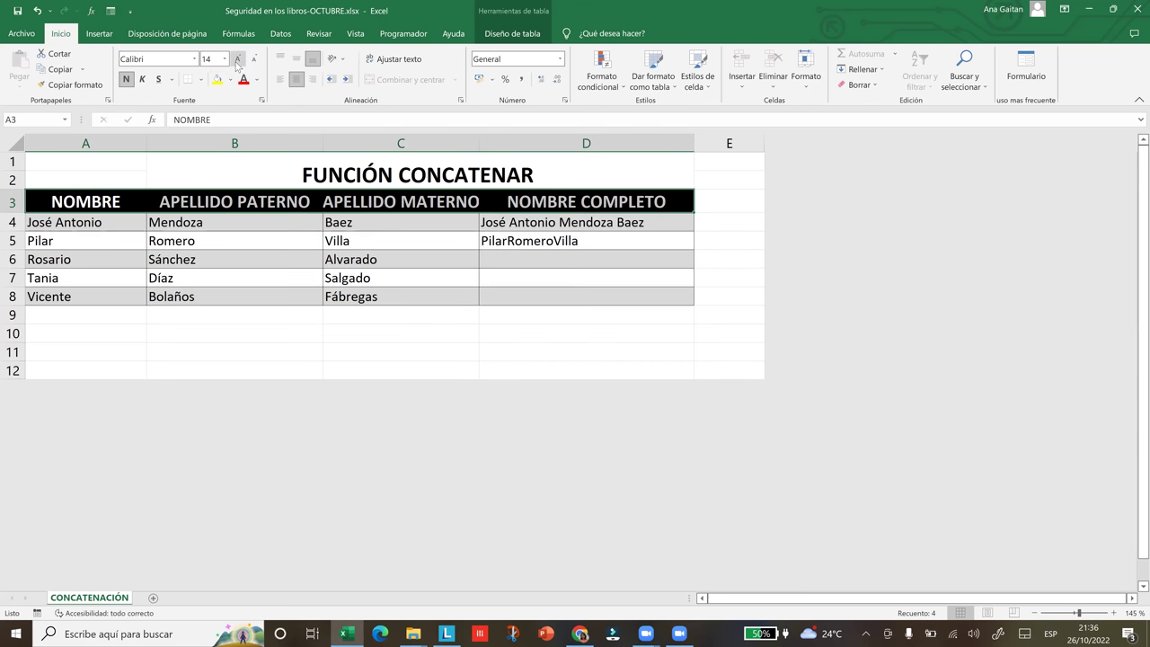
left_click(299, 64)
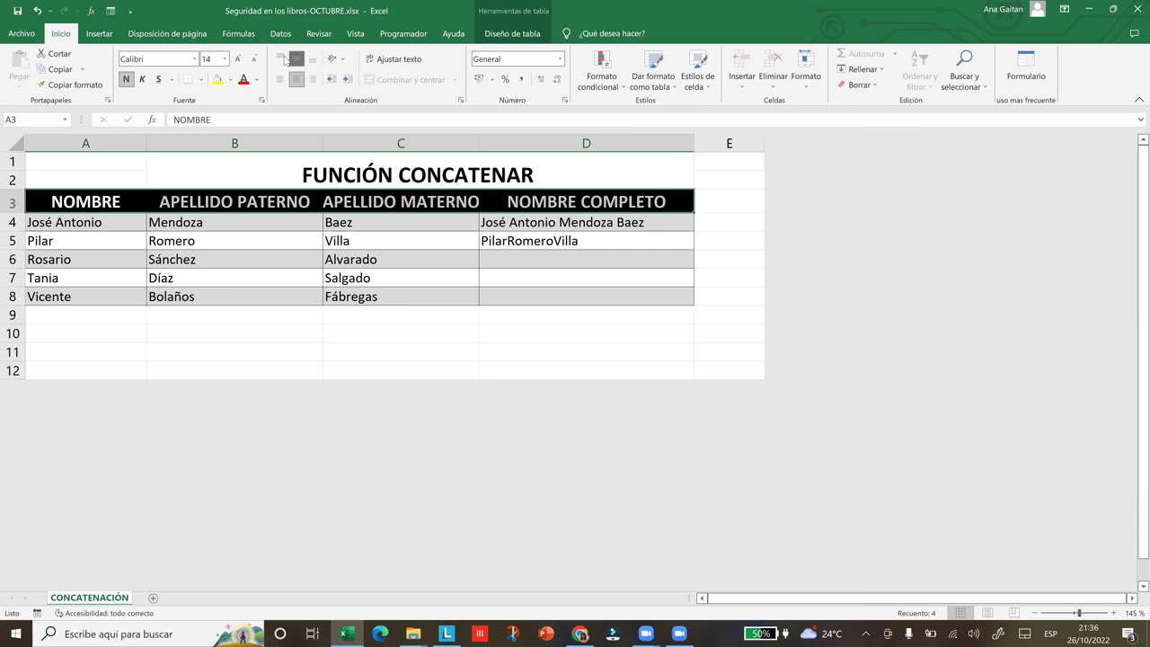
left_click(281, 59)
left_click(279, 80)
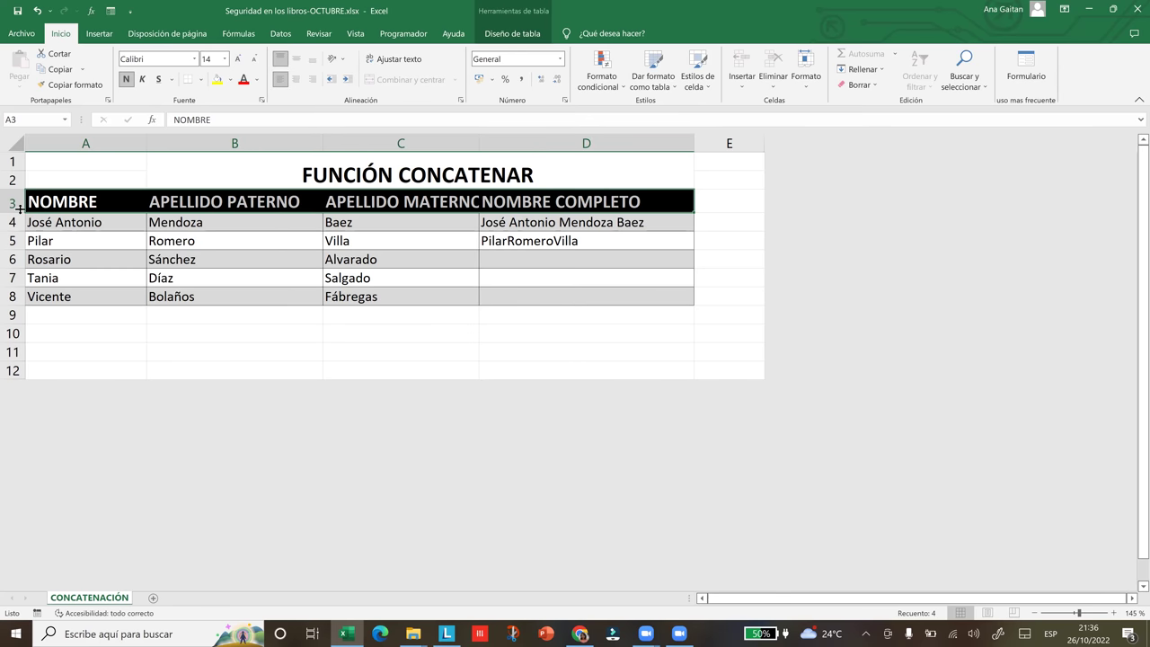
left_click_drag(19, 213, 18, 232)
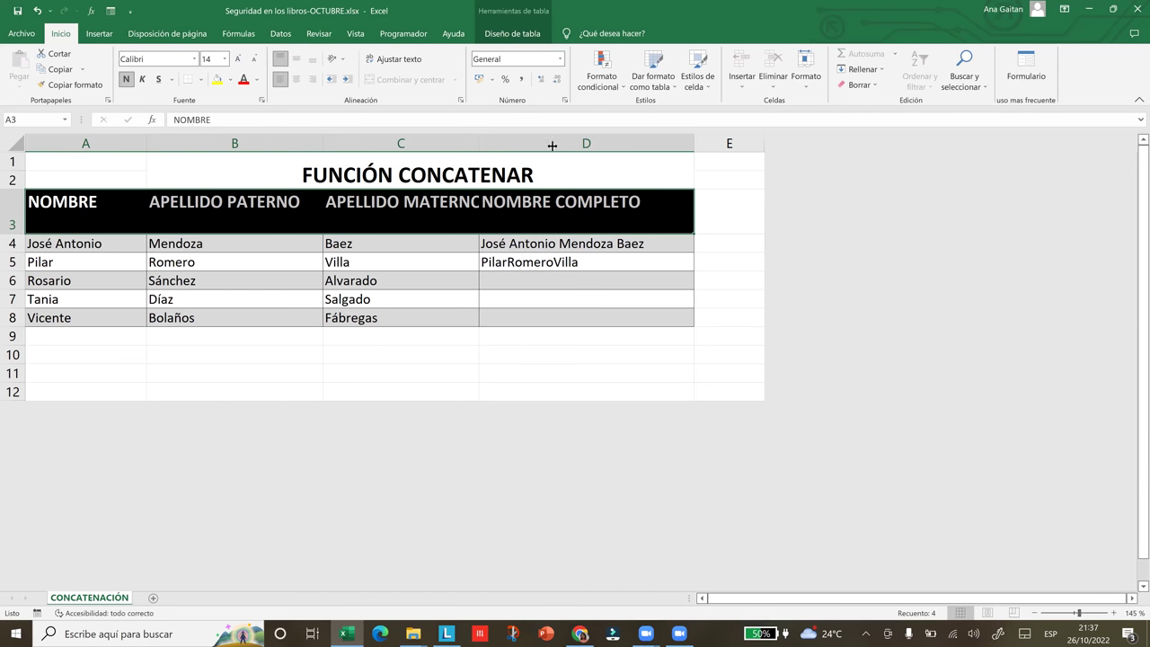
left_click_drag(479, 144, 552, 144)
- Try editing a cell to confirm the protected-sheet warning appears, then dismiss it
left_click(339, 357)
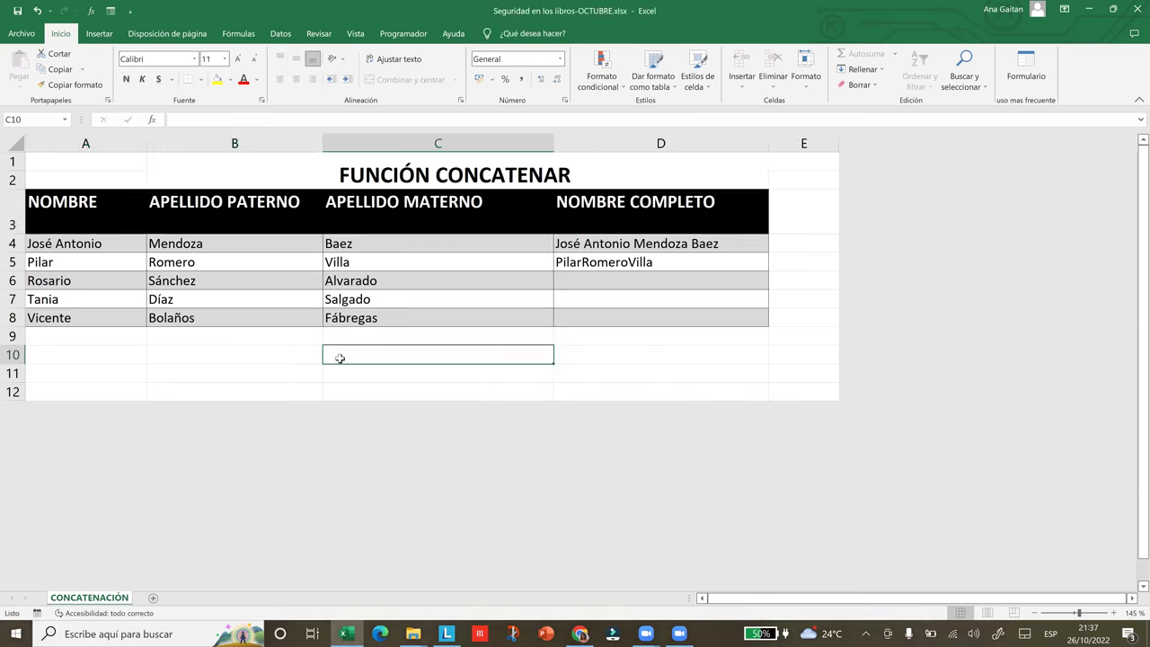
left_click(675, 320)
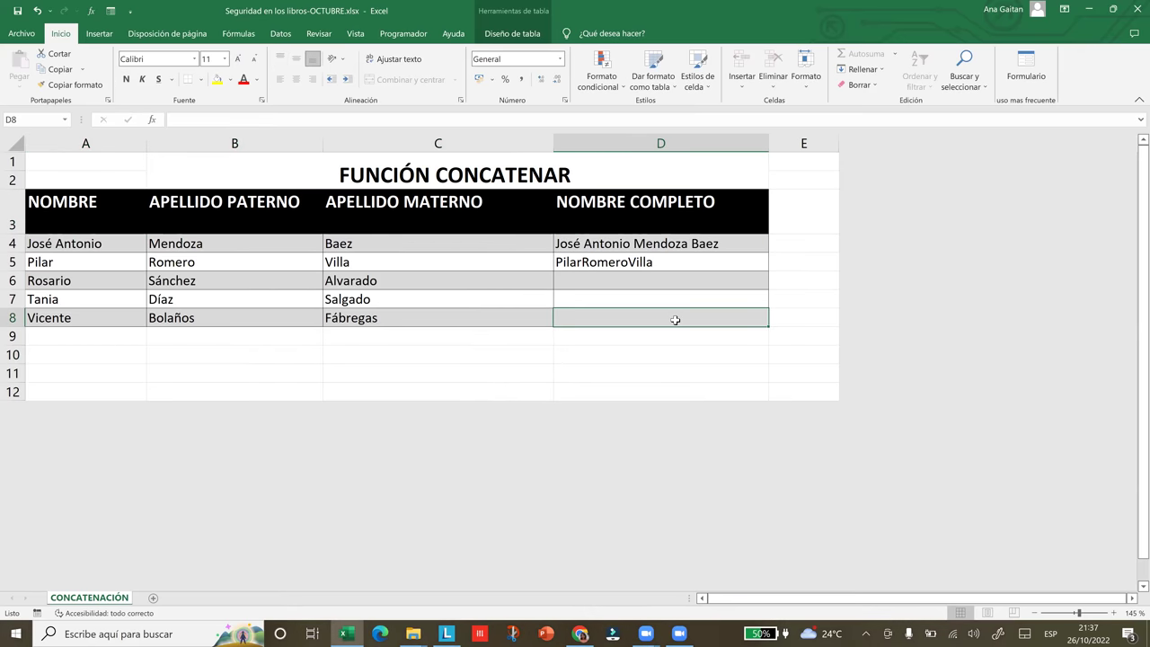
double_click(615, 365)
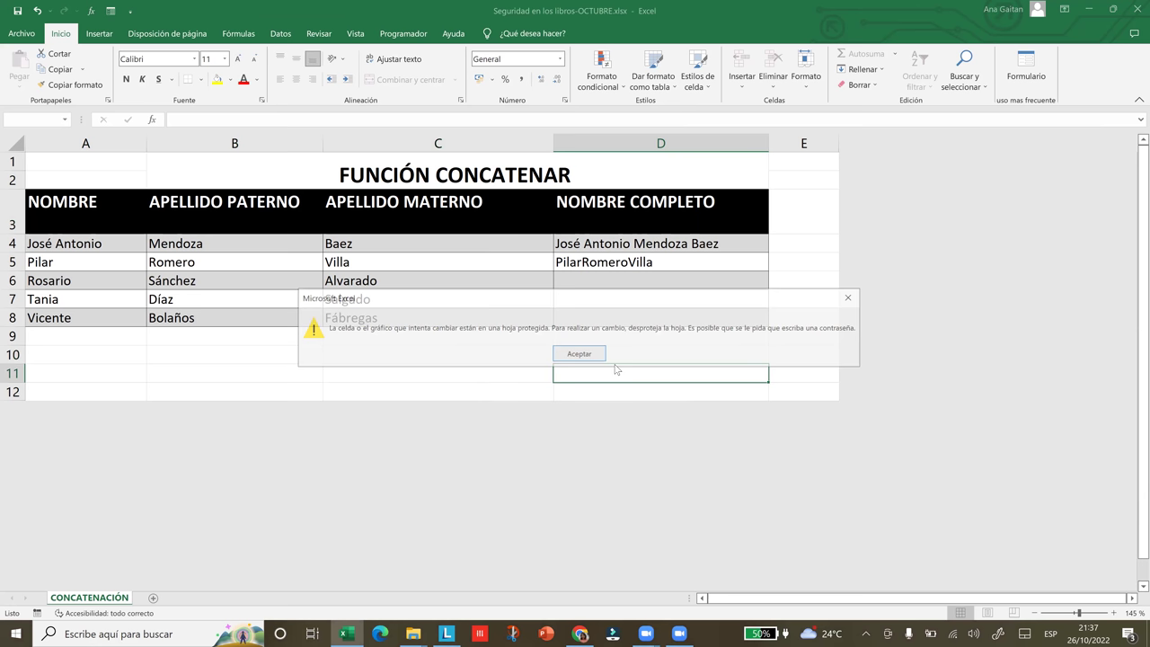
key("Return")
left_click(611, 283)
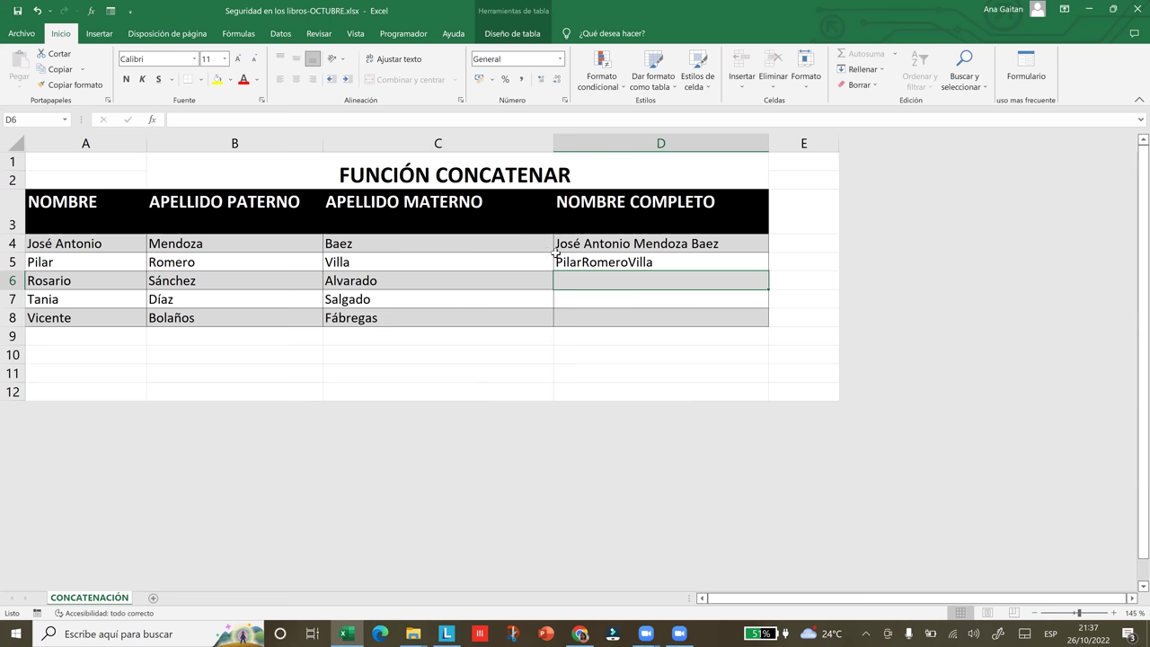
- Deselect the table and show the Revisar sheet-protection commands
key("ctrl+a")
left_click(431, 359)
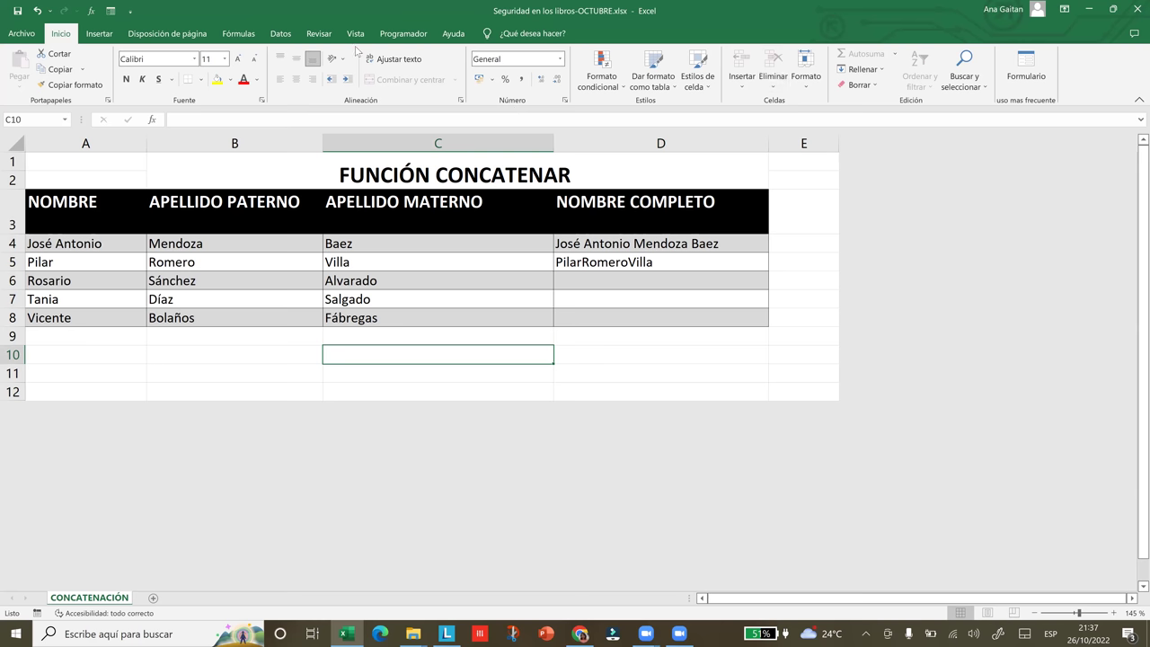
left_click(328, 38)
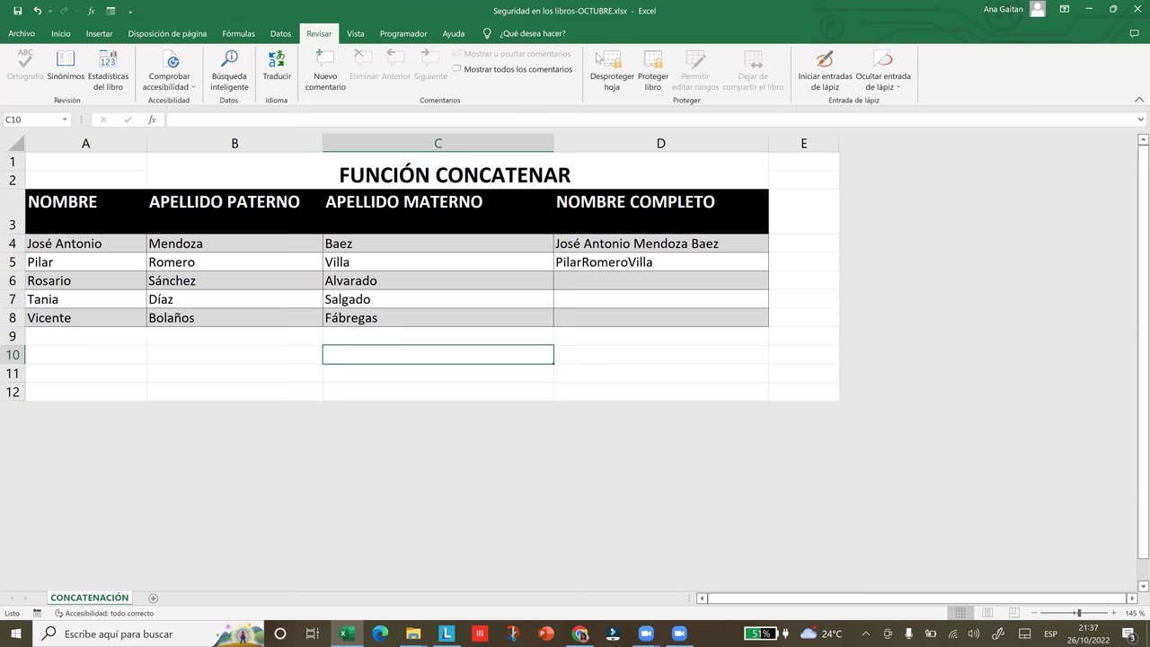
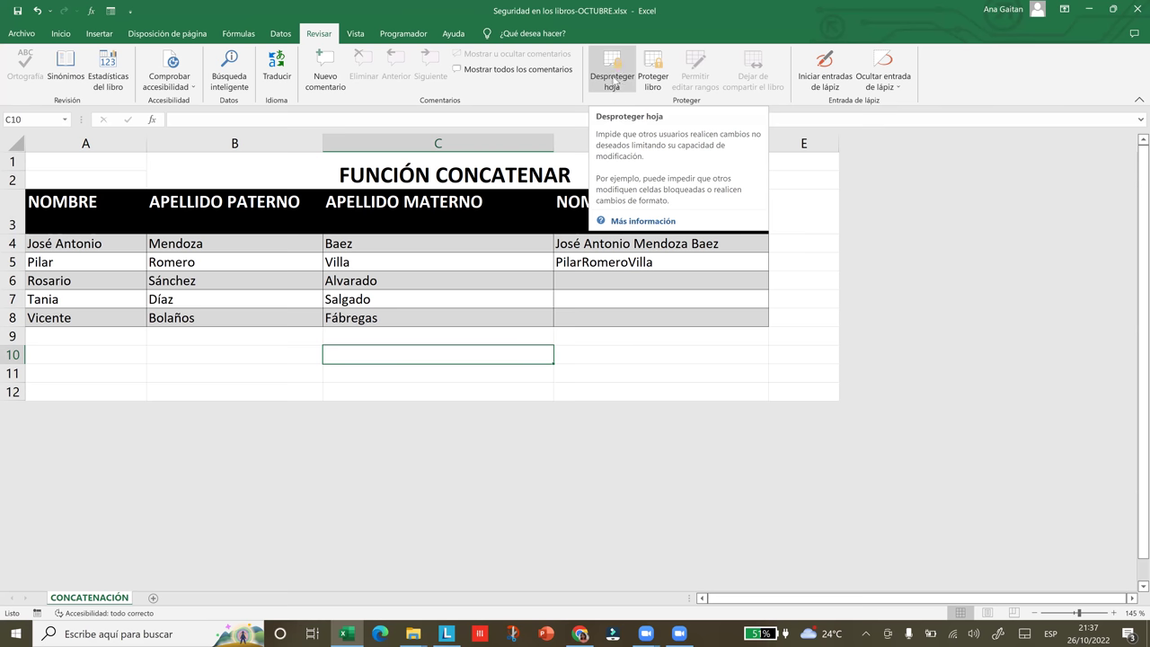
- Unprotect the CONCATENACIÓN sheet with its password, then select D5 to check its concatenation formula
left_click(614, 81)
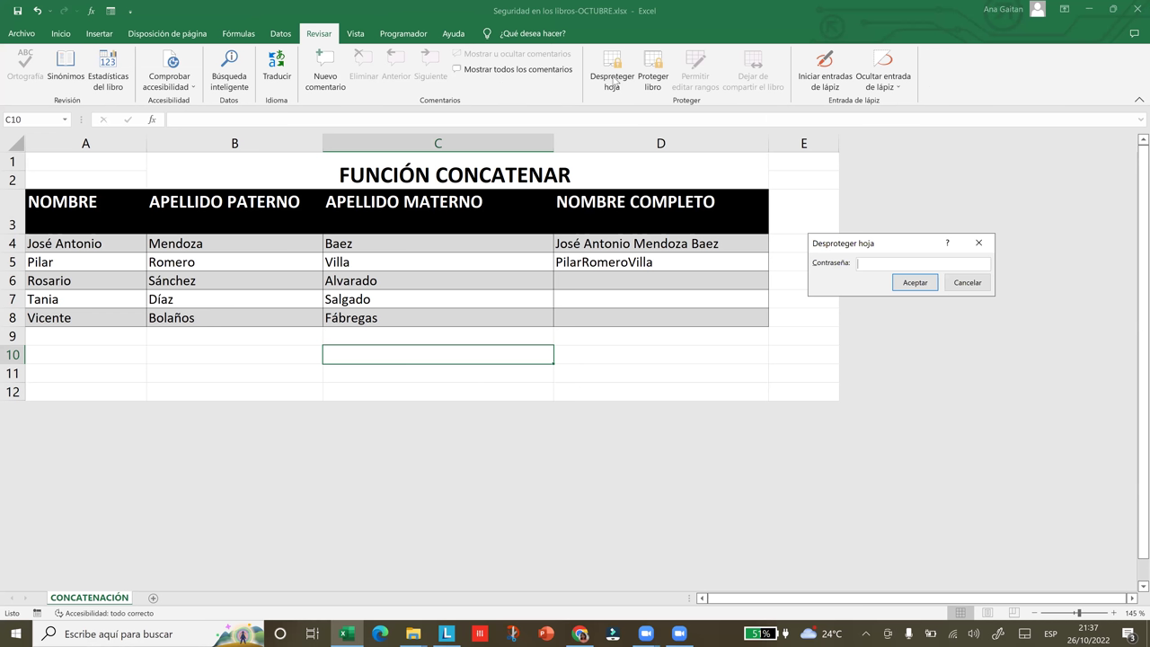
key("Return")
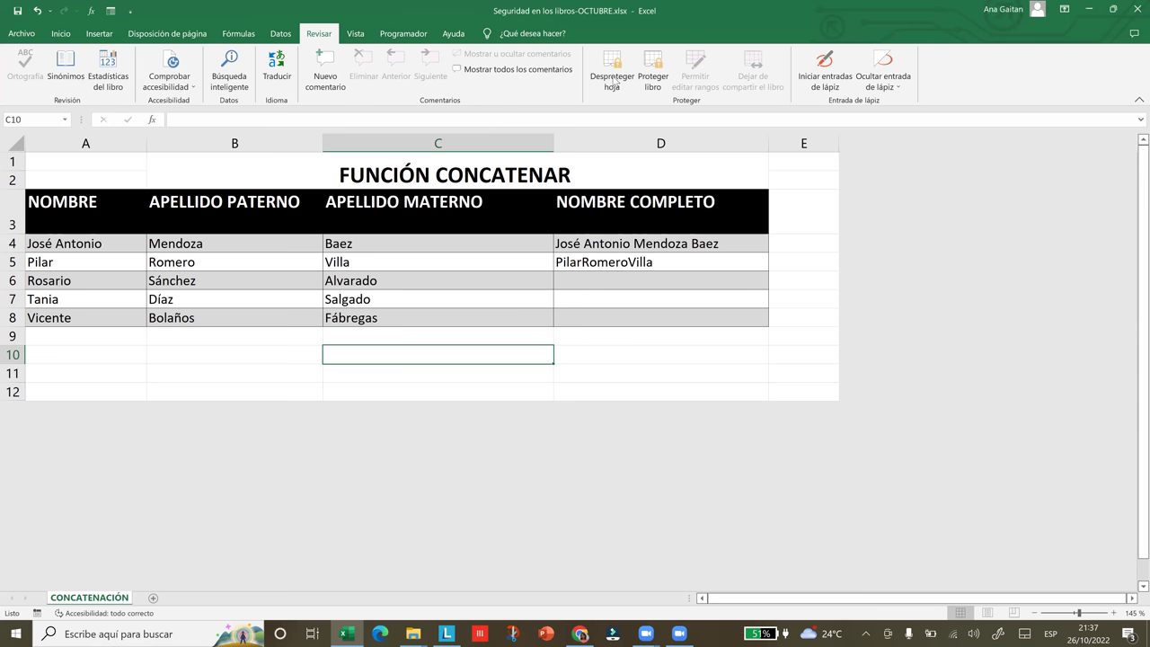
left_click(584, 258)
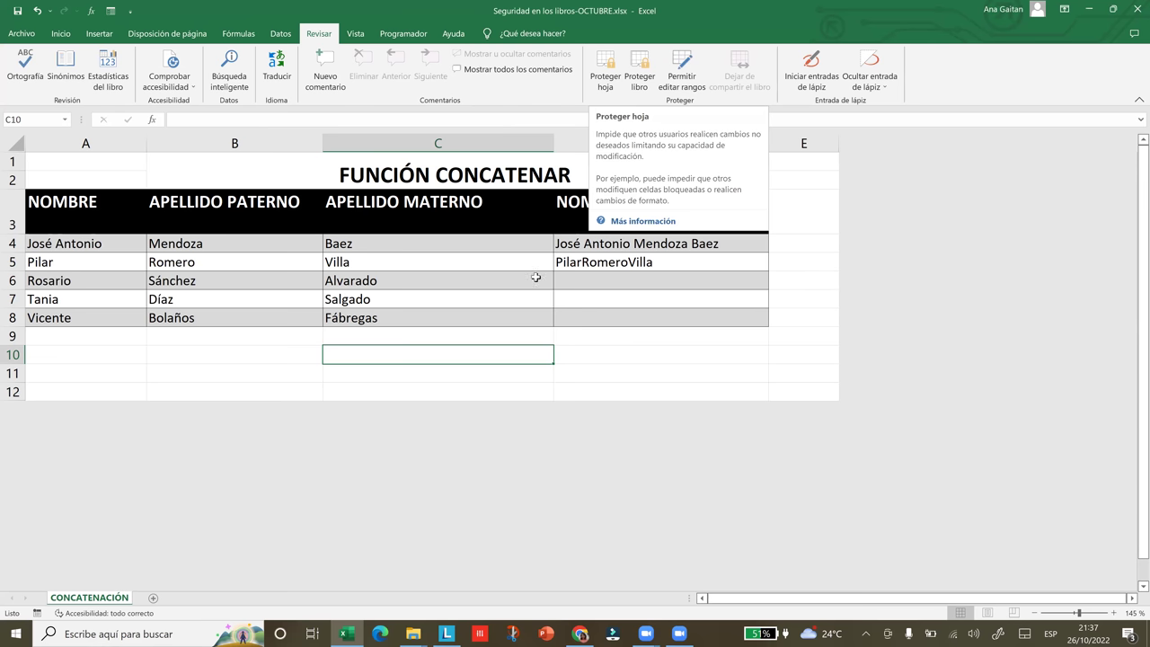
- Test editing by typing 'JHBJ' into B11 and erasing it
left_click(377, 320)
left_click(313, 373)
type("JHBJ")
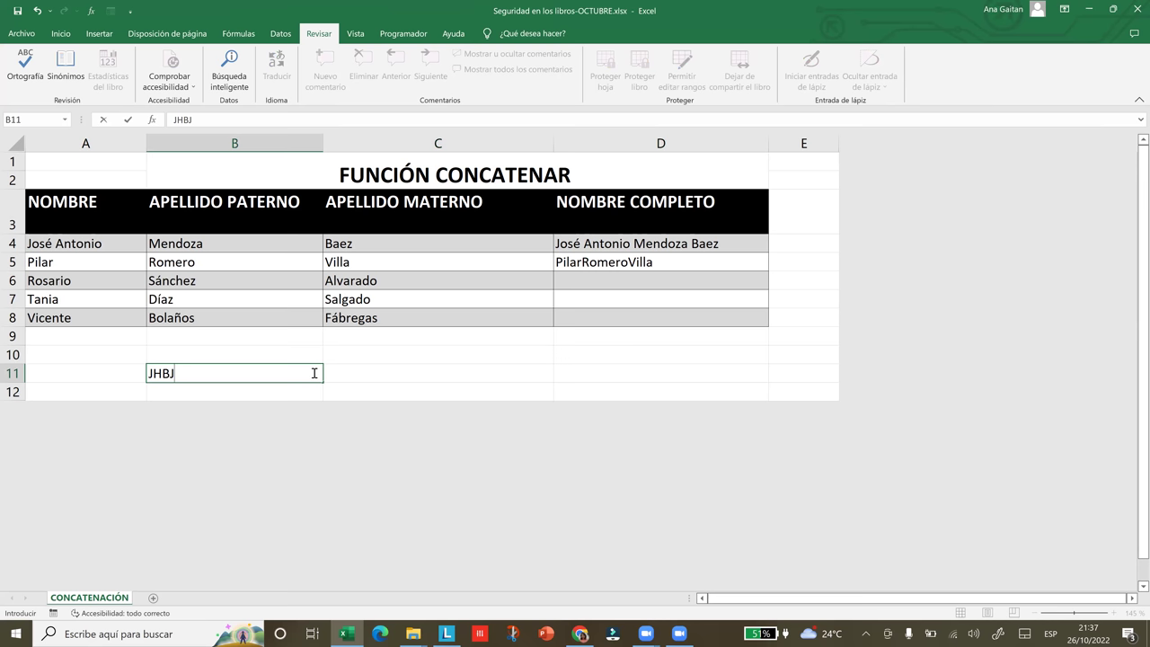
key("BackSpace")
key("BackSpace")
key("BackSpace")
key("BackSpace")
- Enter HOLA in cell D6, correcting a typo, then select empty cell D9
left_click(603, 284)
type("H")
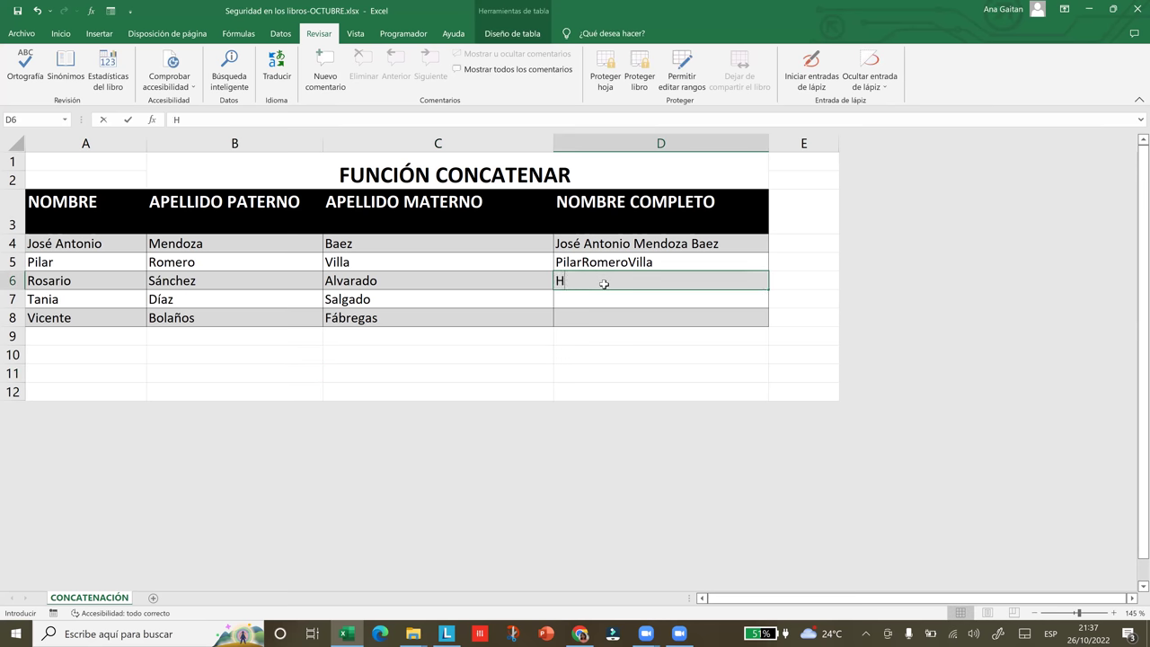
type("OLAÇ")
key("Return")
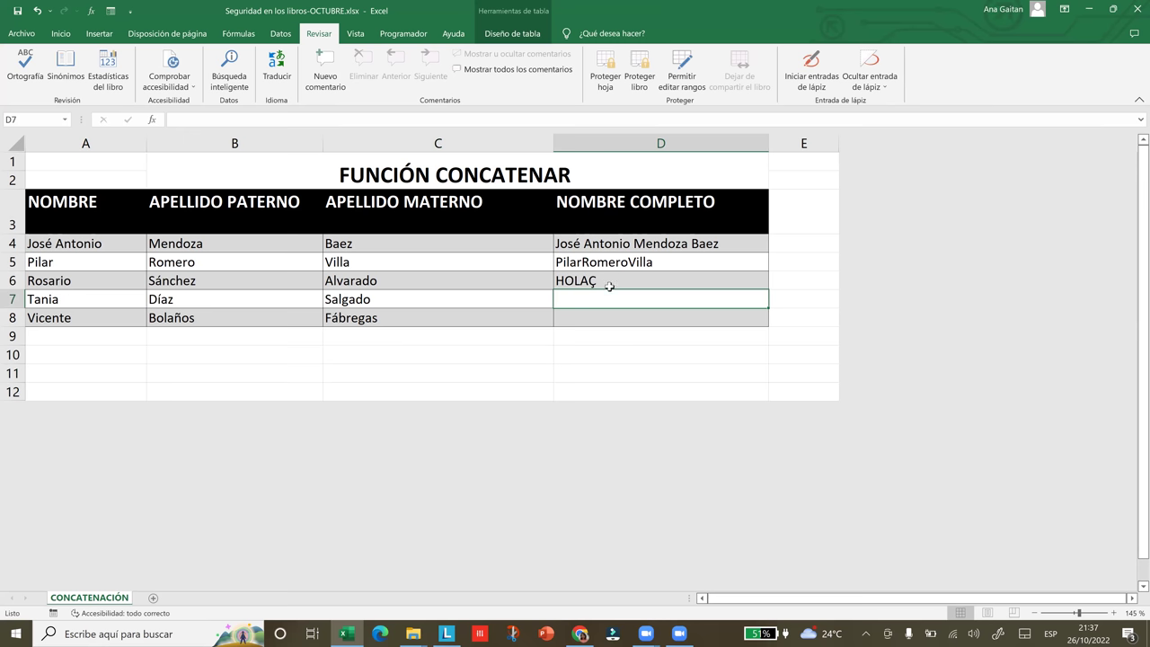
left_click(610, 287)
key("BackSpace")
type("HO")
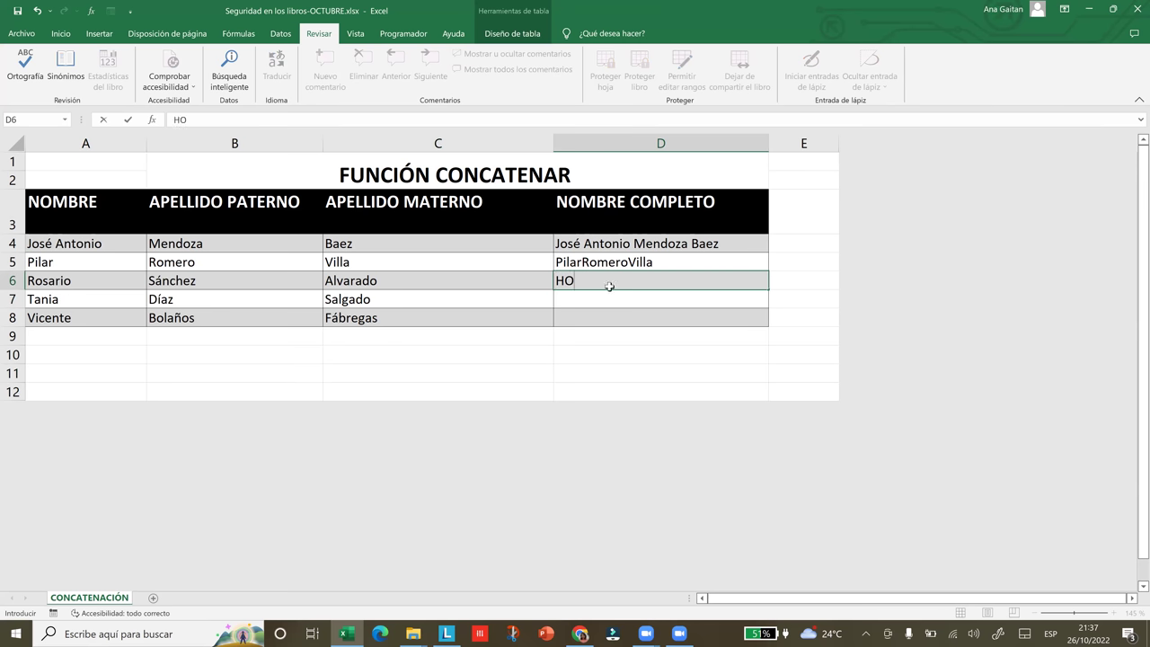
type("LA")
key("Return")
left_click(610, 286)
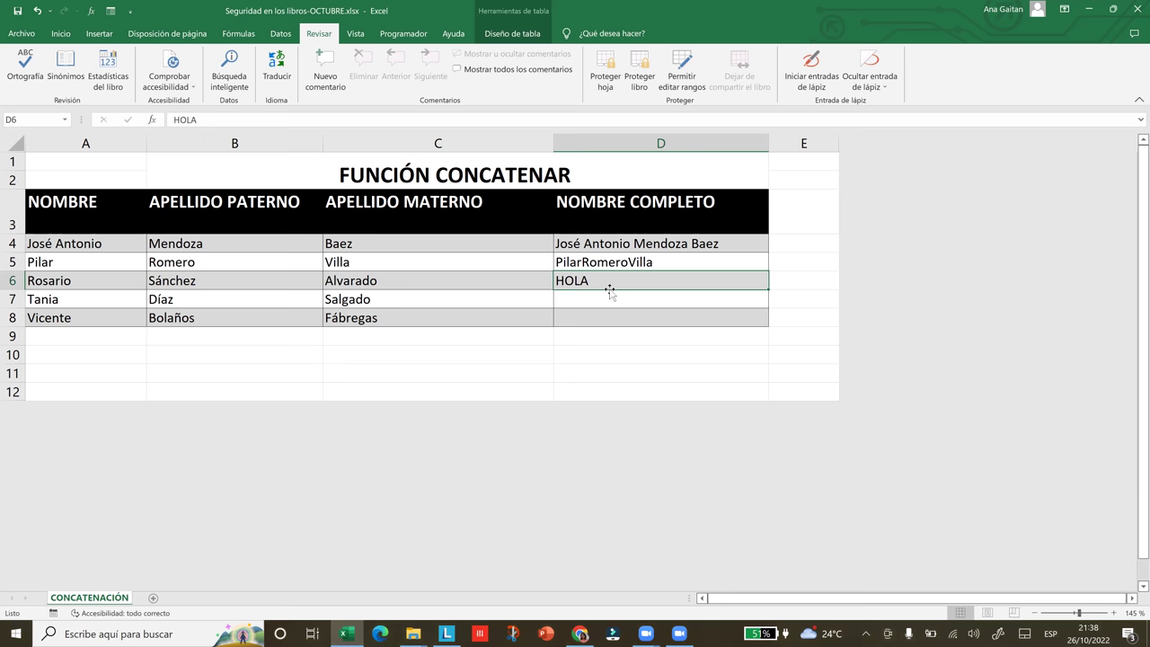
left_click(626, 331)
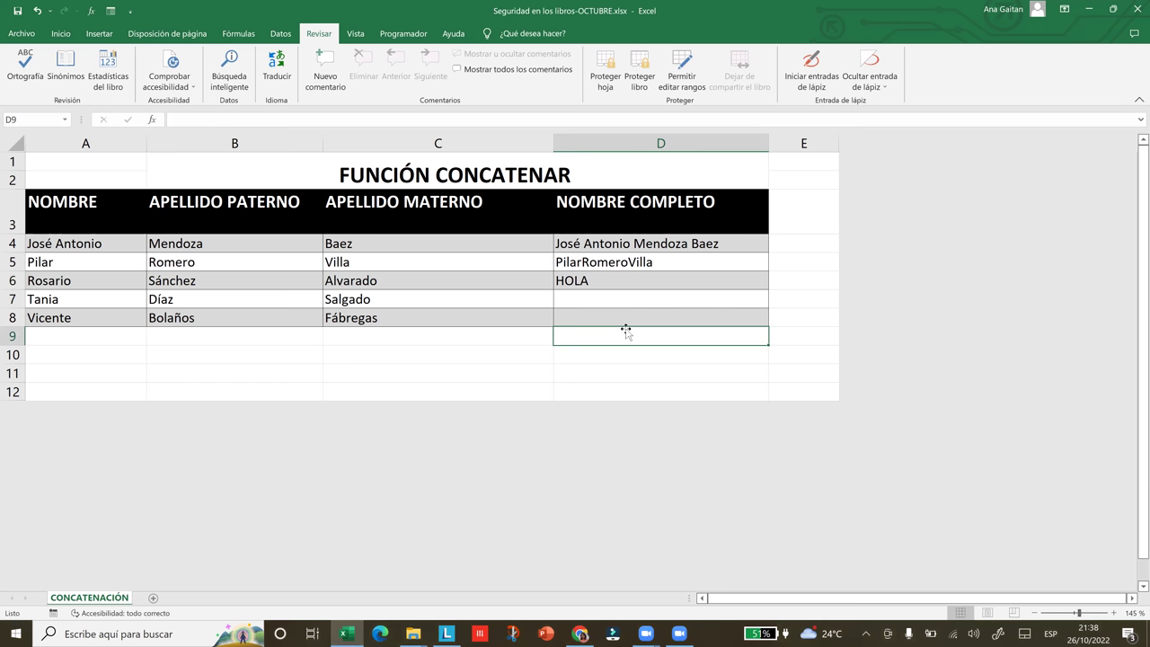
- In Proteger hoja, untick formatting, inserting and deleting permissions, leaving only cell selection allowed
left_click(601, 79)
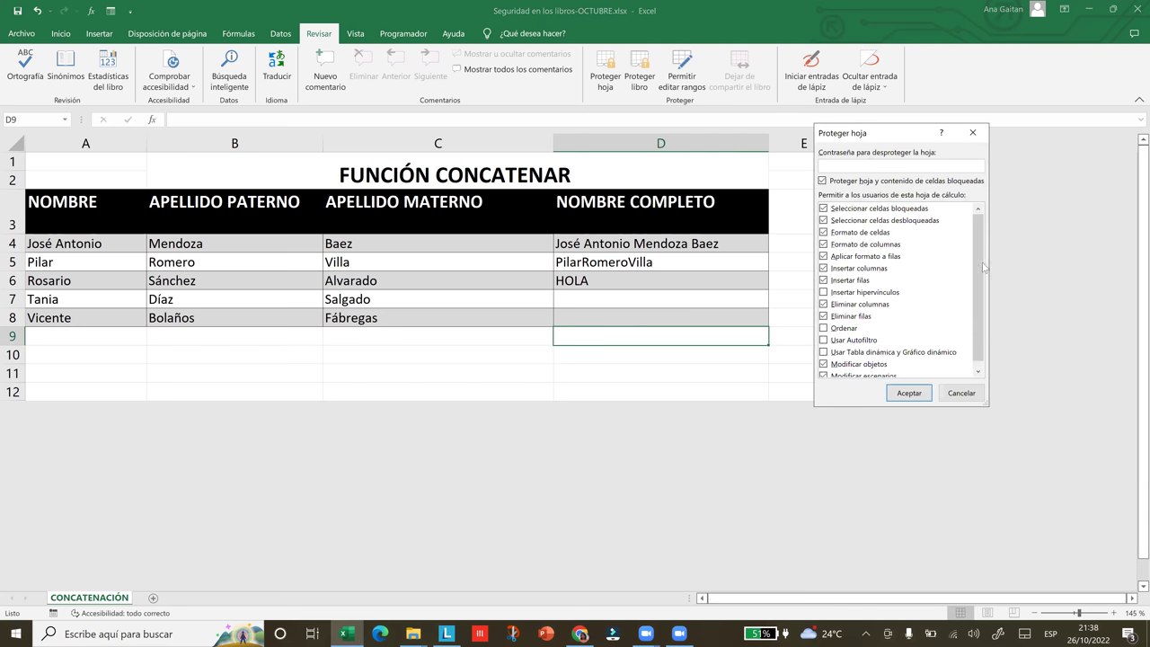
left_click(824, 376)
left_click(824, 316)
left_click(824, 298)
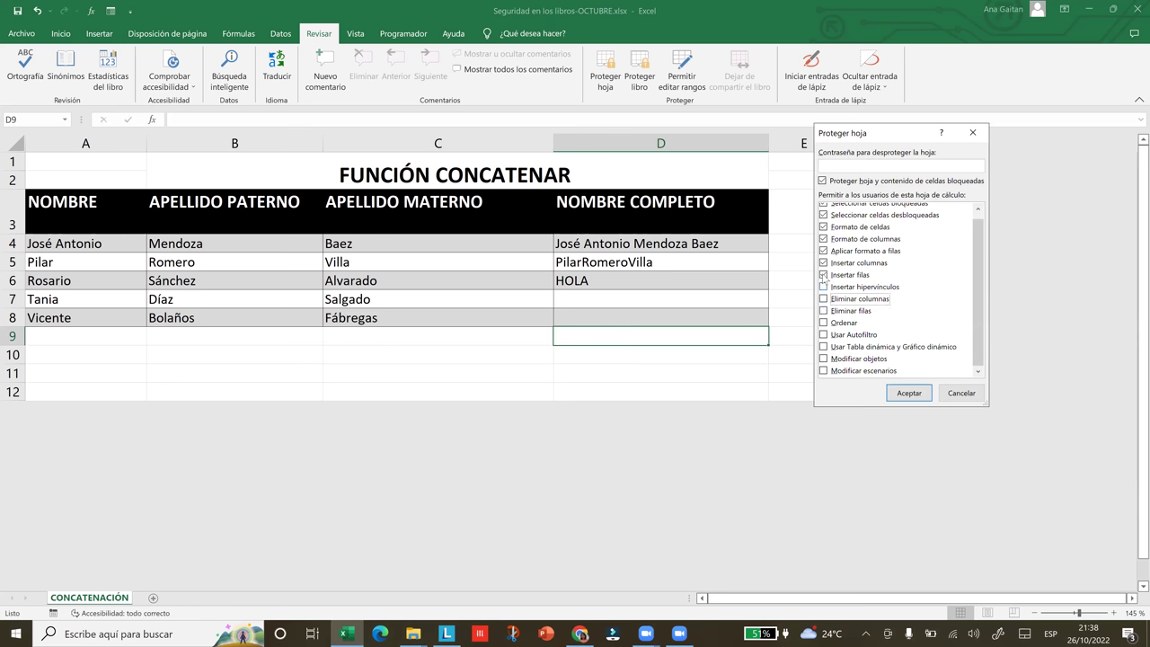
left_click(823, 274)
left_click(824, 263)
left_click(824, 251)
left_click(824, 239)
scroll(973, 227, "up", 1)
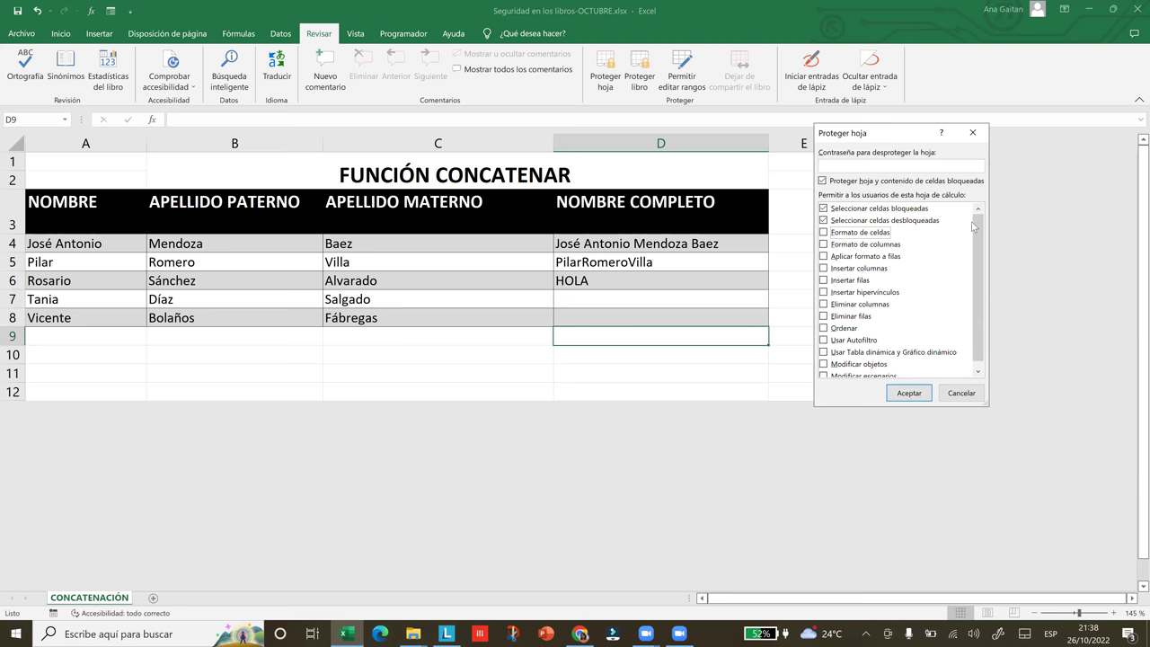
left_click(833, 231)
- Enter the sheet protection password and submit it
left_click(854, 169)
key("Return")
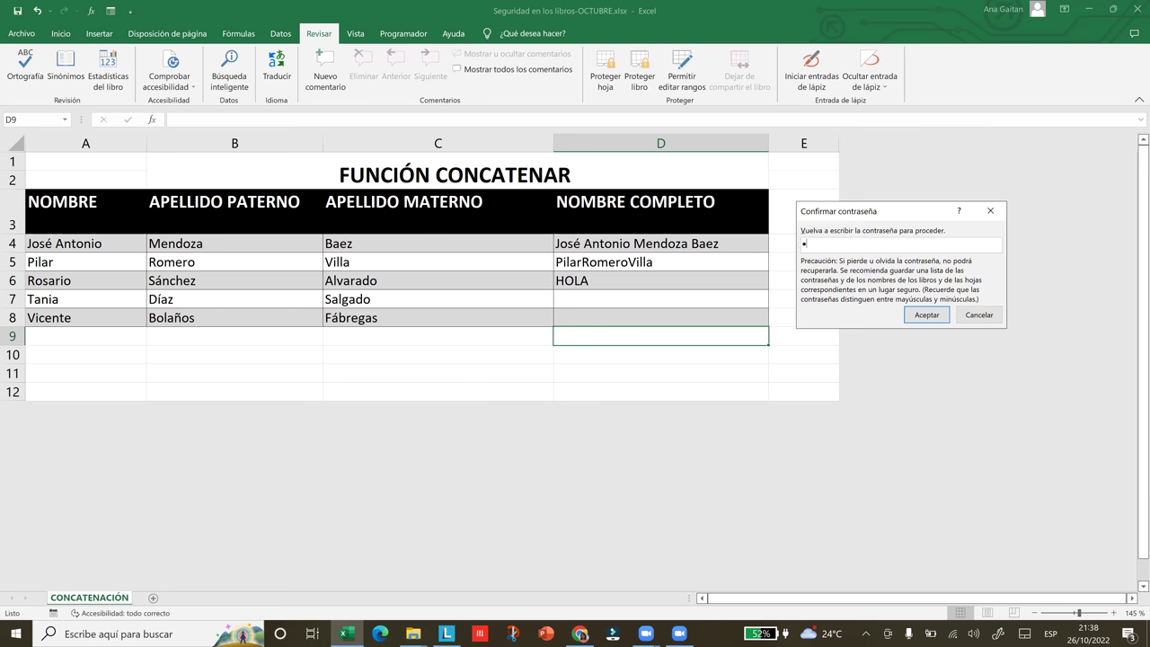
- Confirm the password to protect CONCATENACIÓN, then check the right-click menu on D7
key("Return")
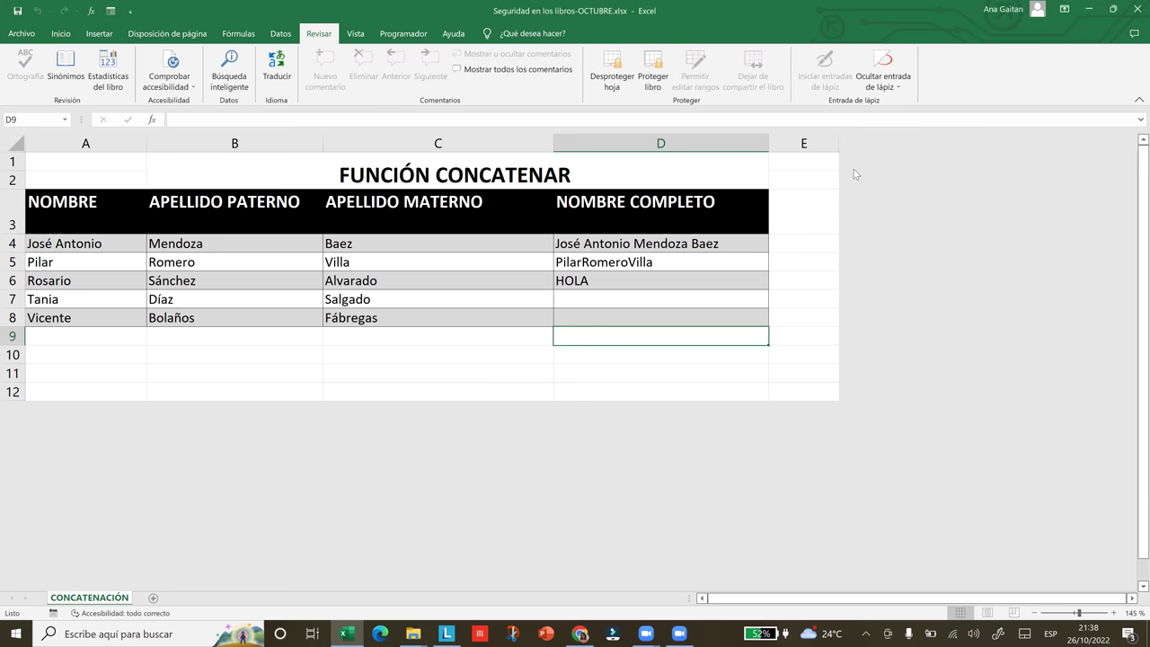
left_click(592, 321)
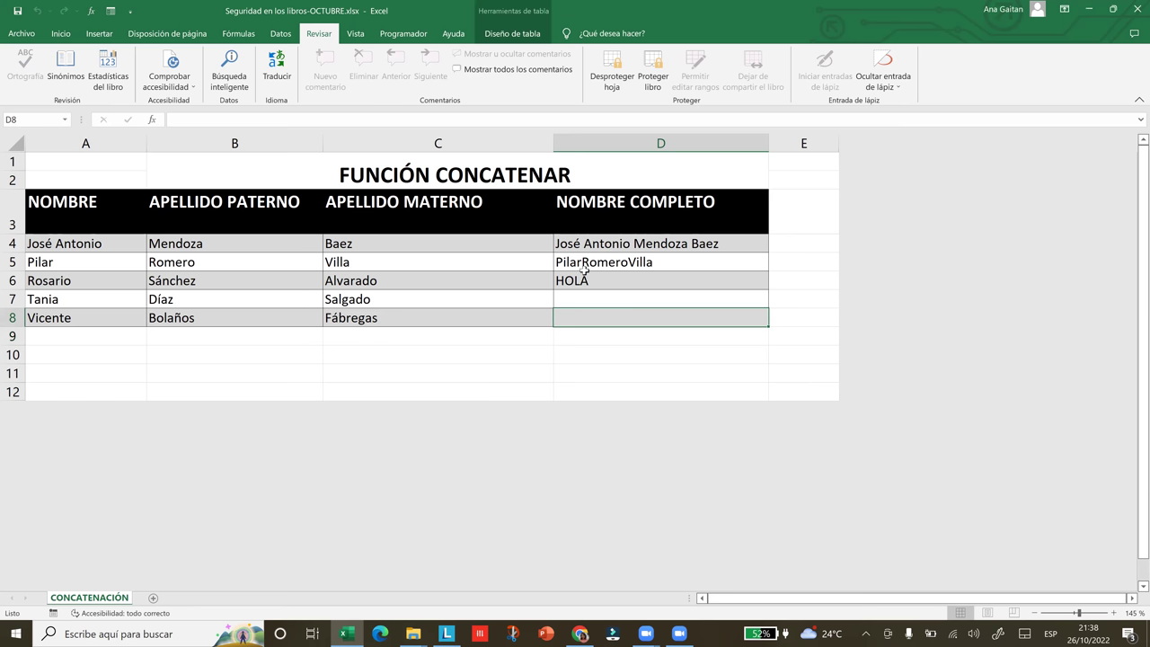
right_click(609, 294)
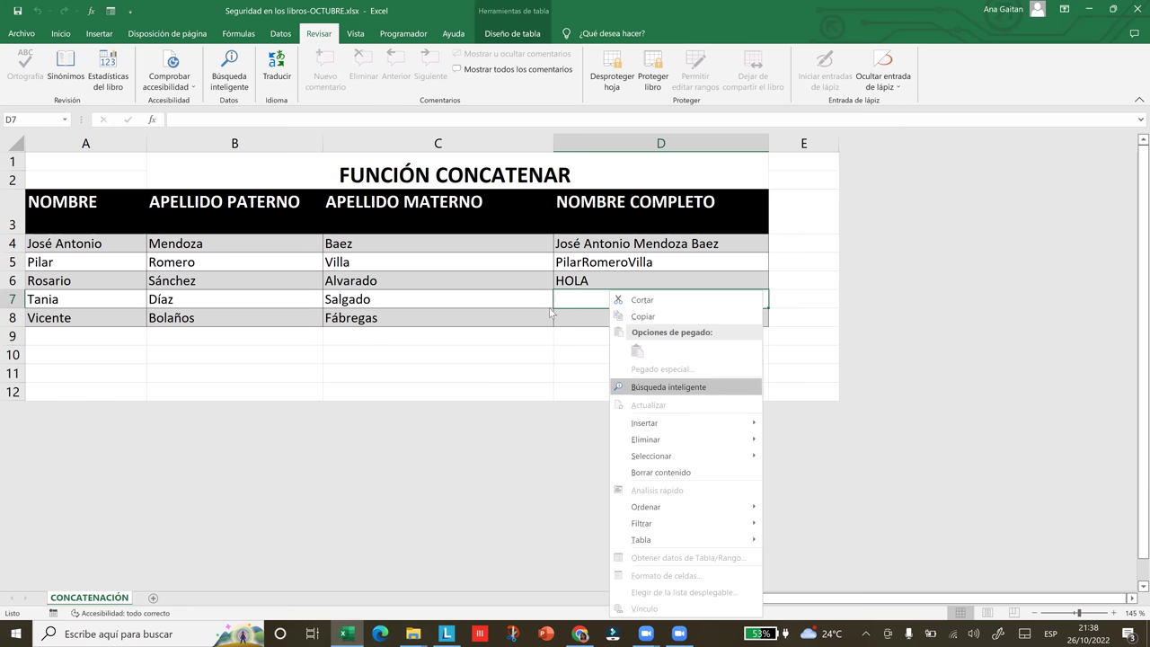
key("Escape")
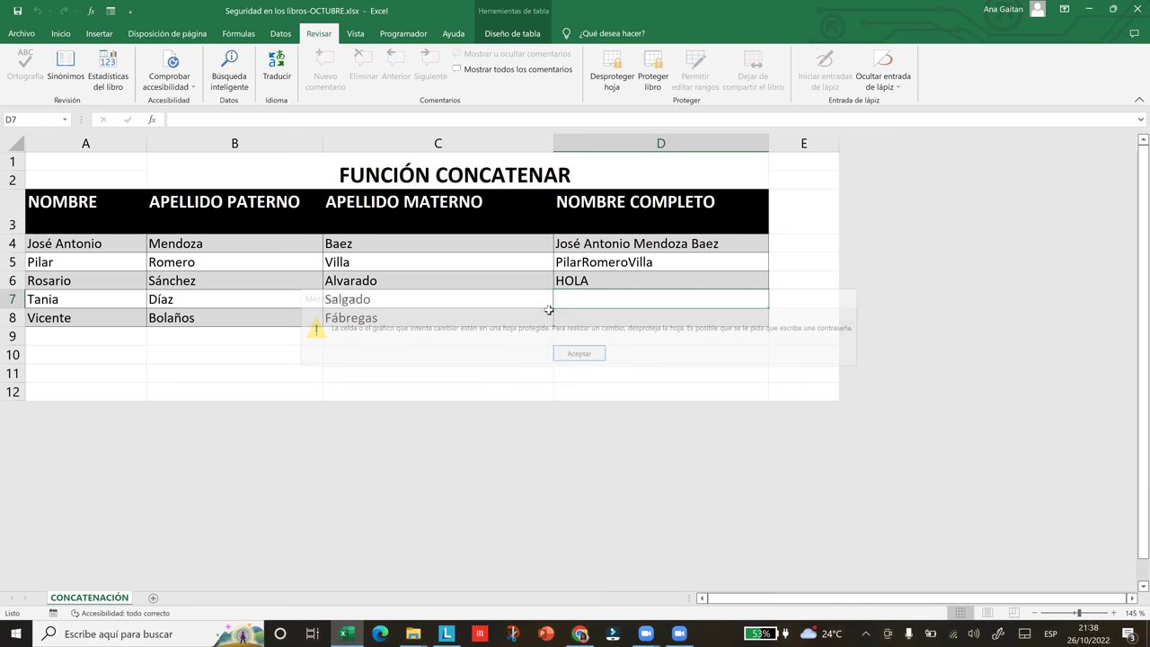
- Verify D6 refuses edits, then select the names table and show Diseño de tabla
left_click(583, 282)
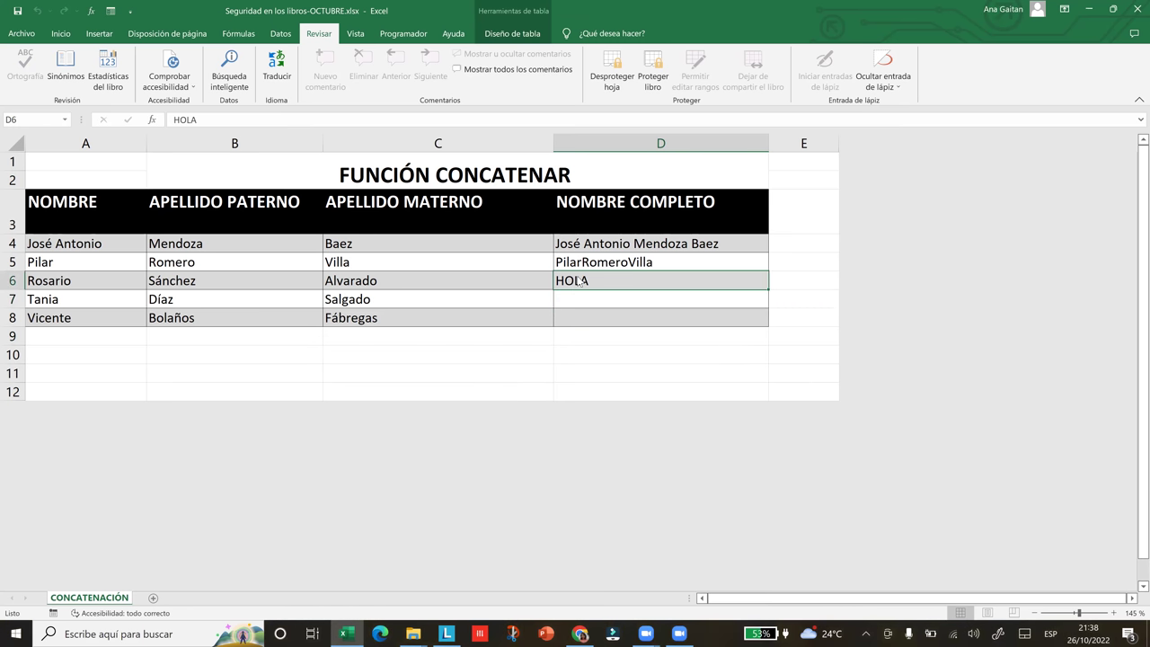
double_click(581, 282)
key("Return")
left_click_drag(99, 213, 665, 319)
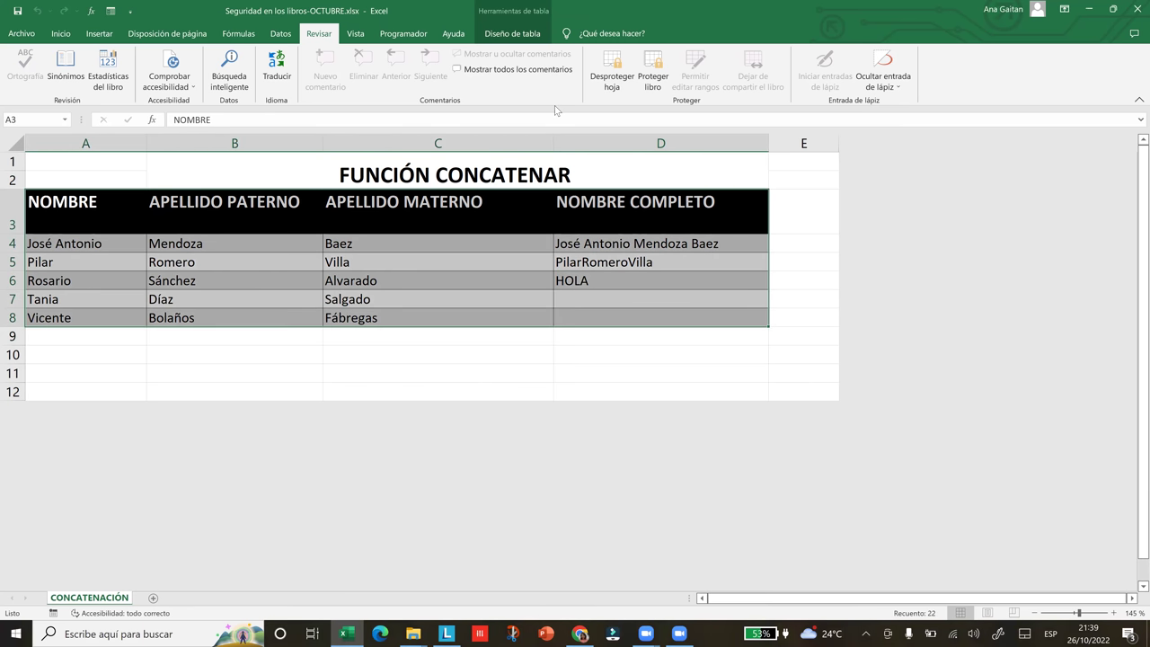
left_click(524, 35)
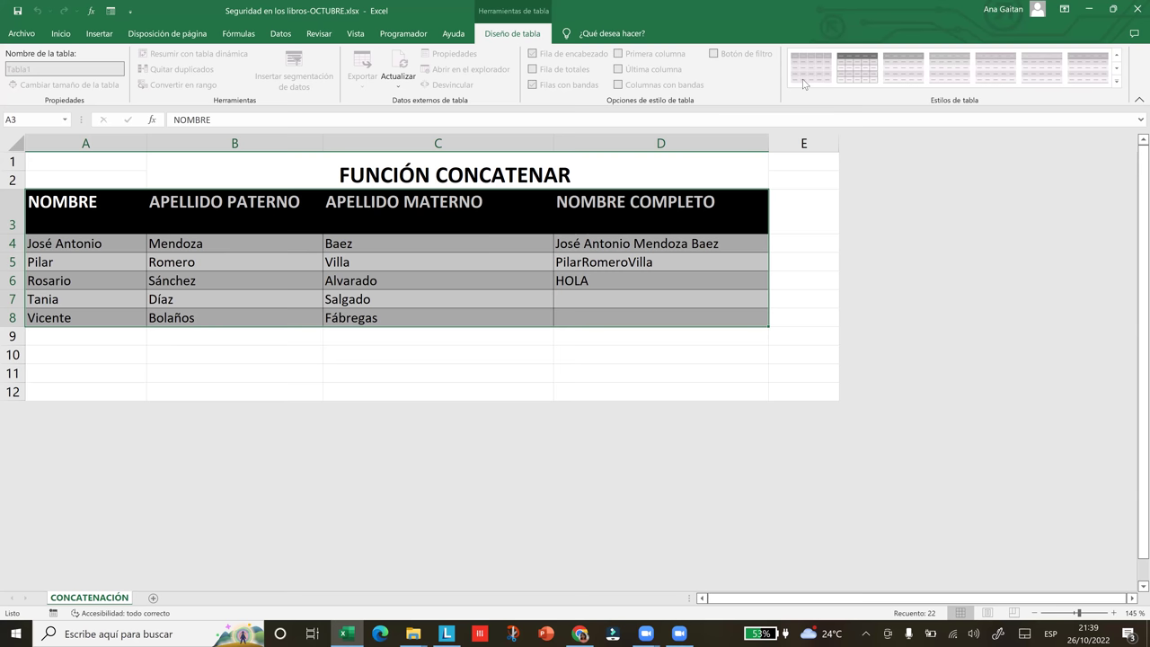
- Try deleting the NOMBRE COMPLETO header in D3 and dismiss the protection warning
left_click(648, 286)
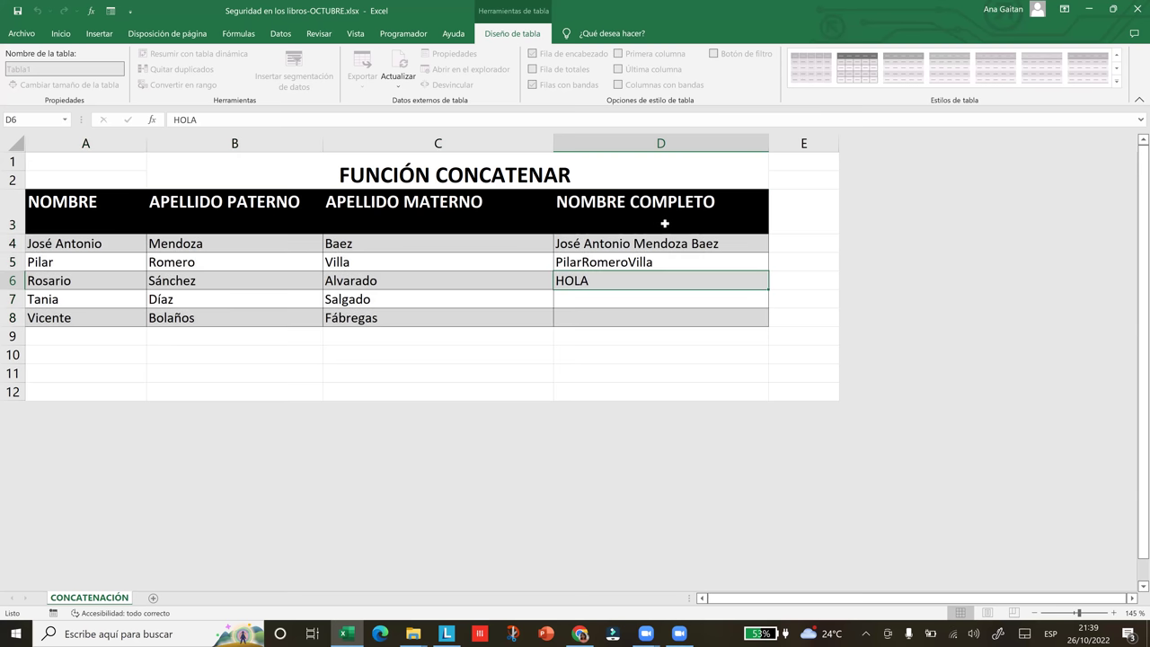
left_click(671, 214)
key("Delete")
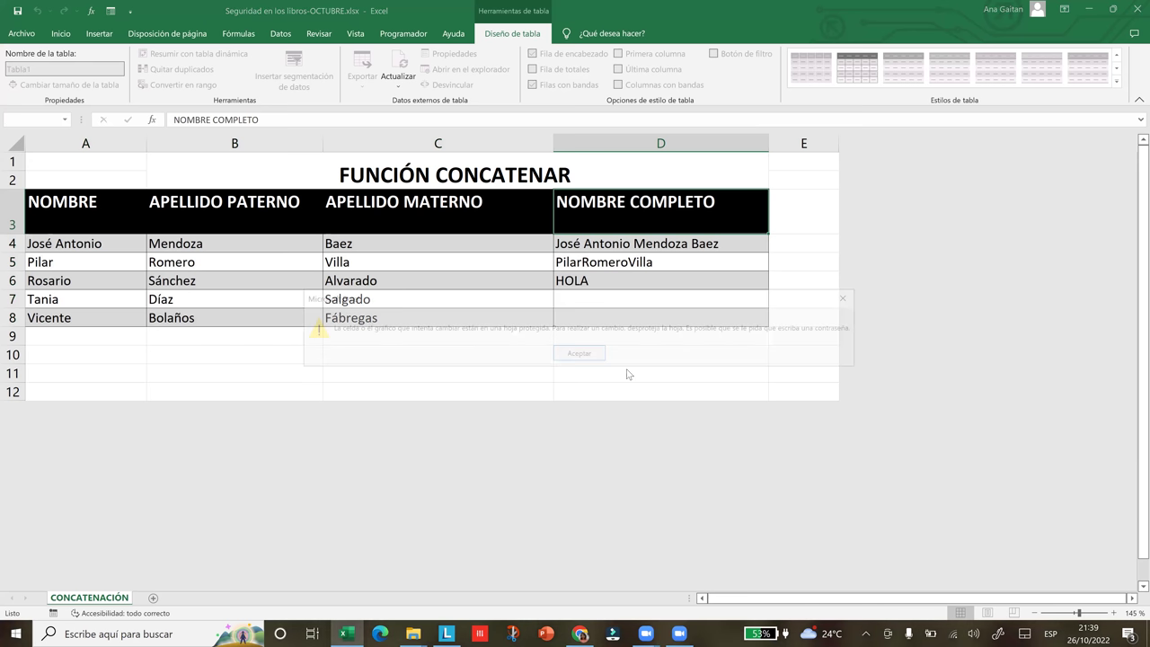
key("Return")
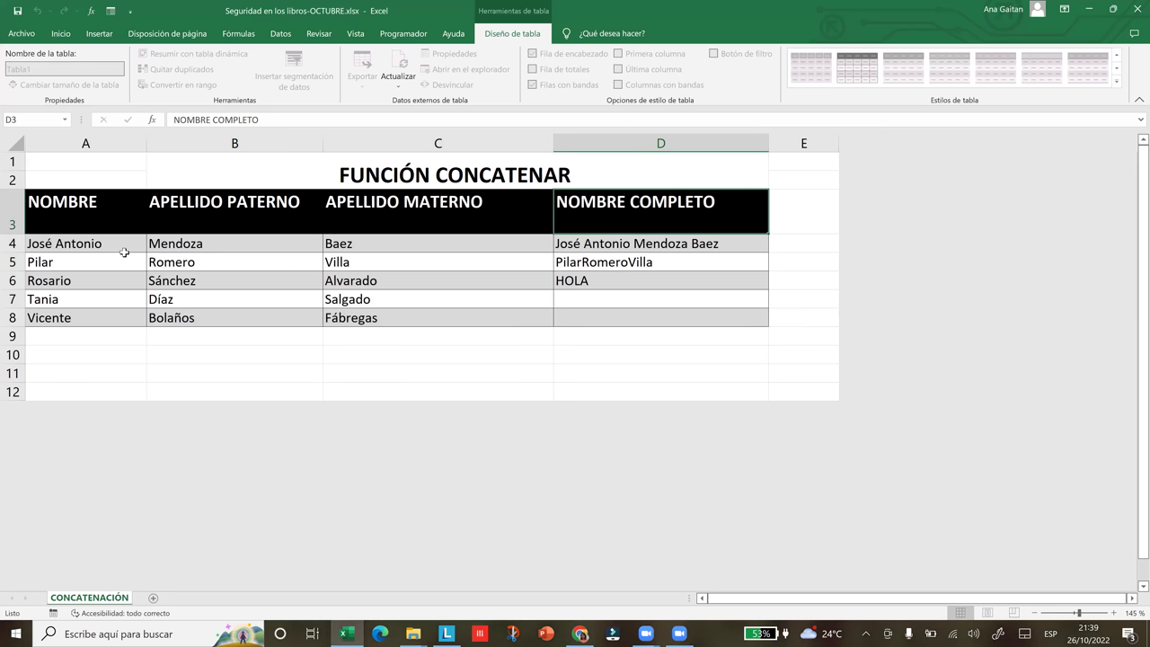
- Select header row A3:D3 and check Inicio's font list without changing fonts
key("Home")
left_click(662, 221, "shift")
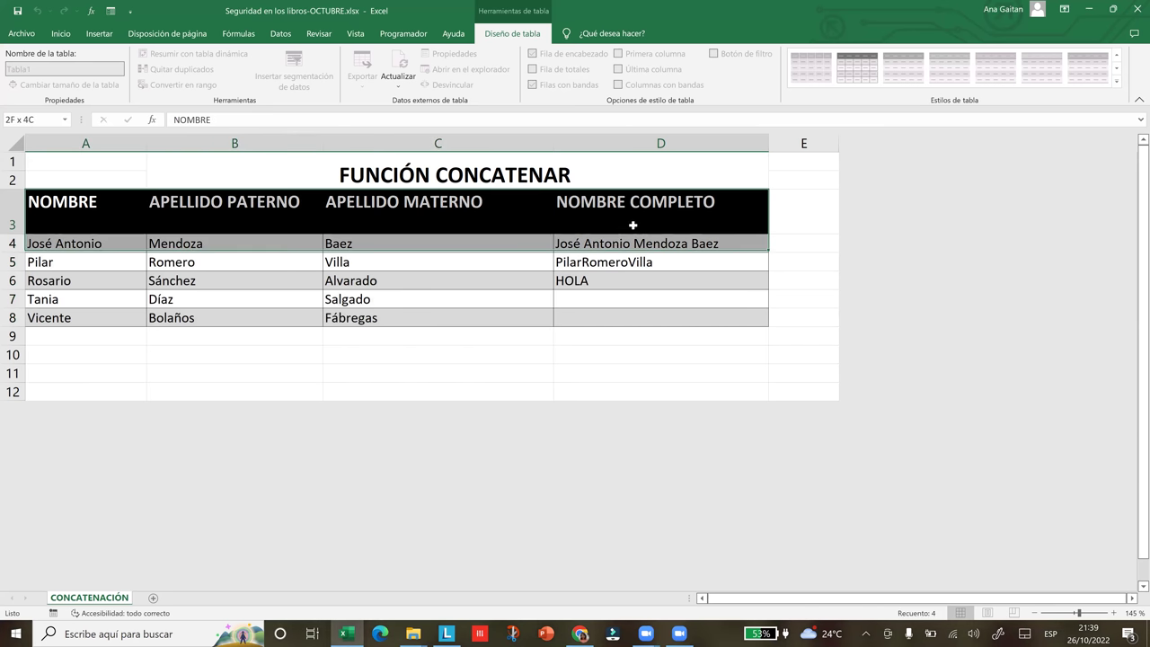
left_click(71, 36)
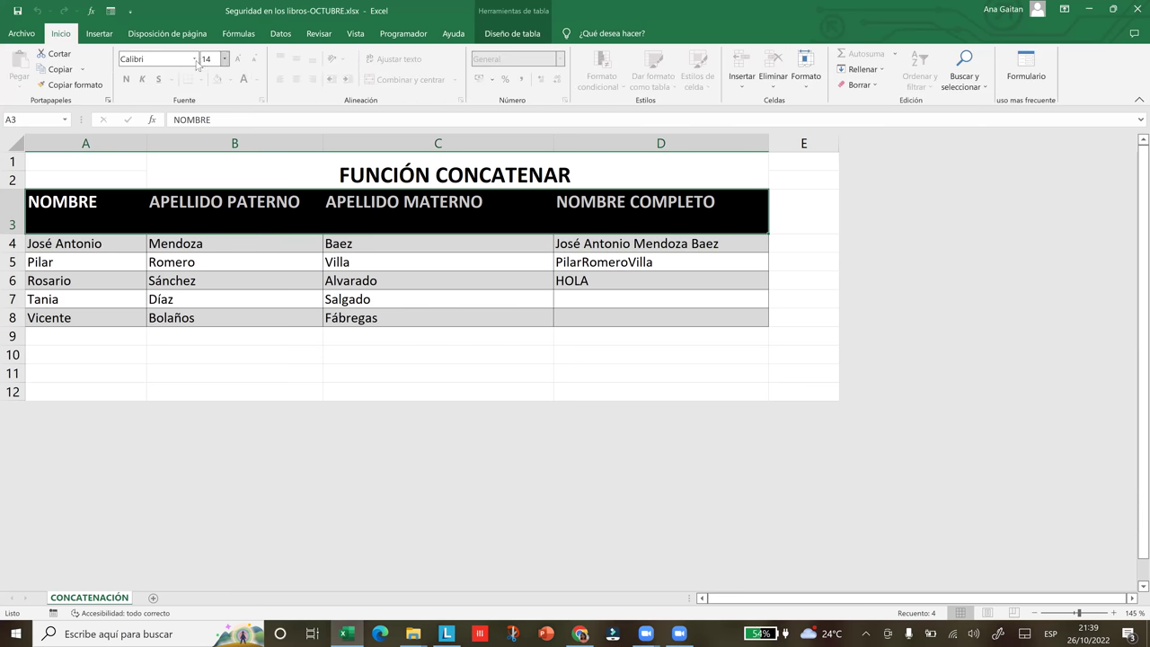
left_click(194, 59)
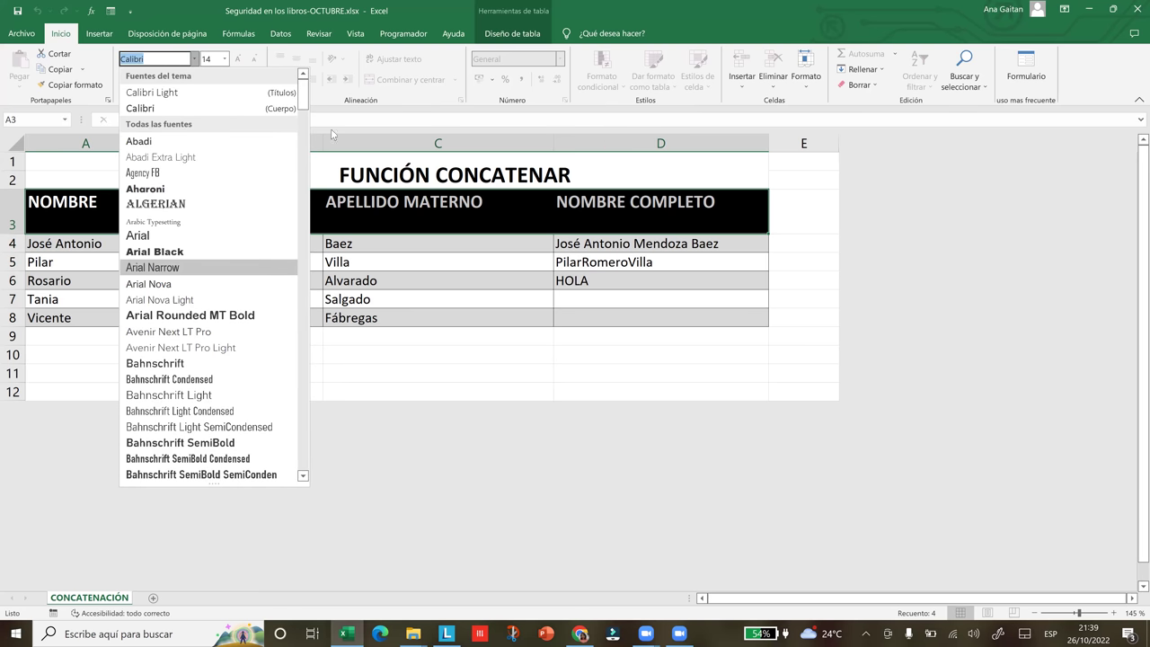
key("Escape")
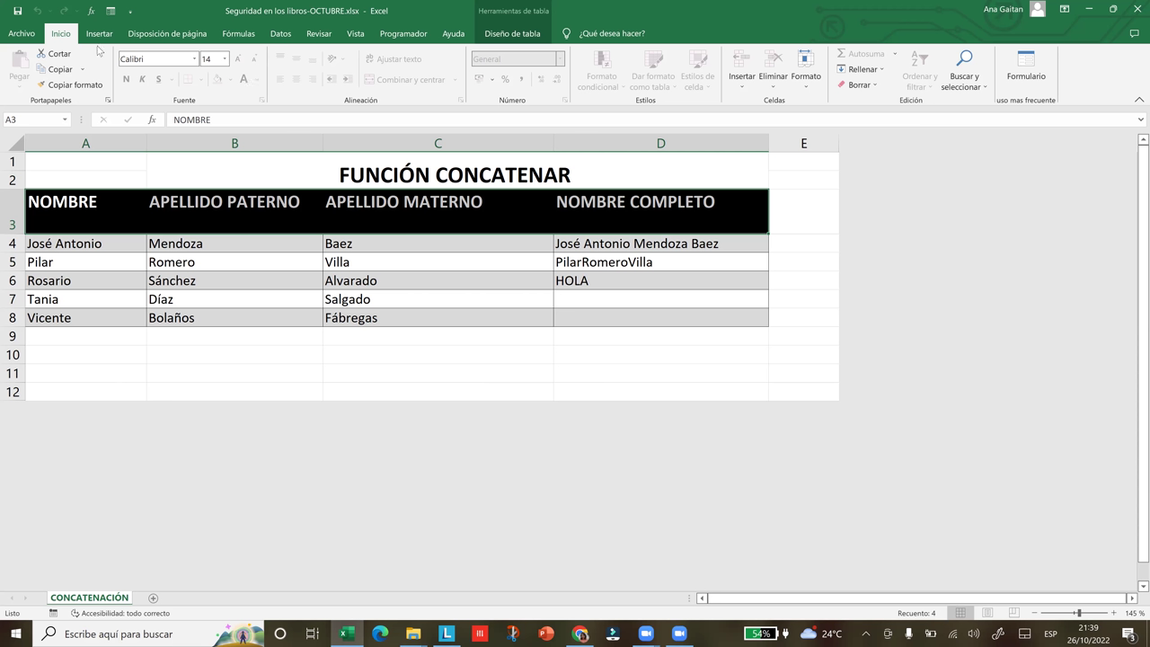
- Try dragging the header row to a new position, triggering the protected-sheet warning
scroll(71, 39, "down", 3)
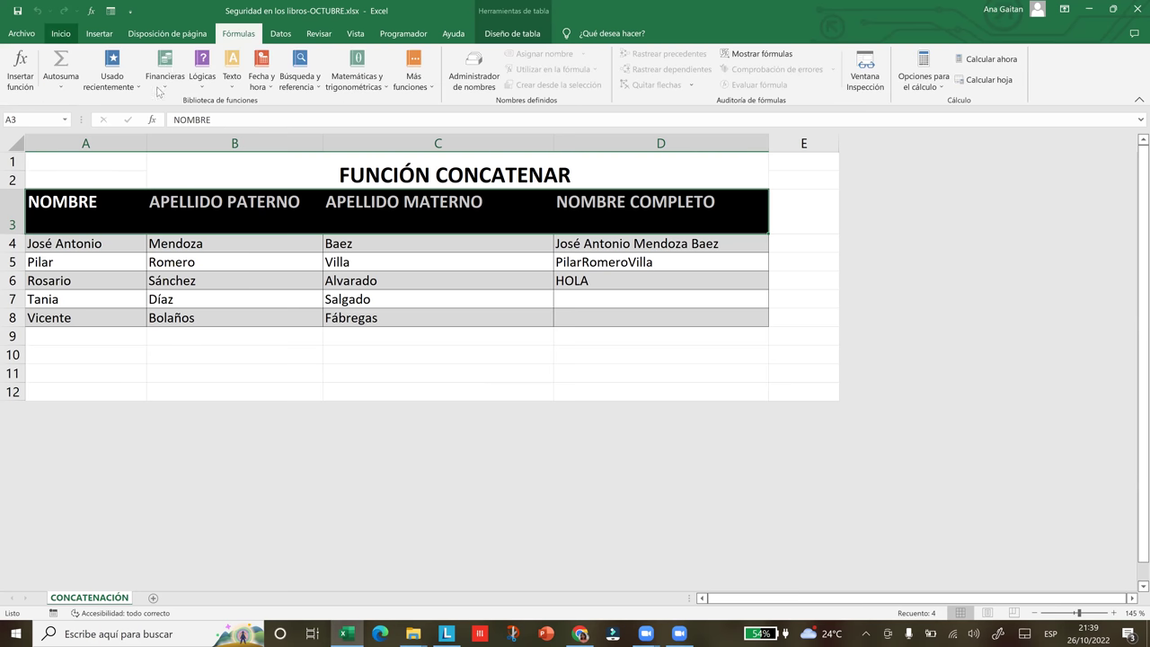
scroll(103, 54, "up", 3)
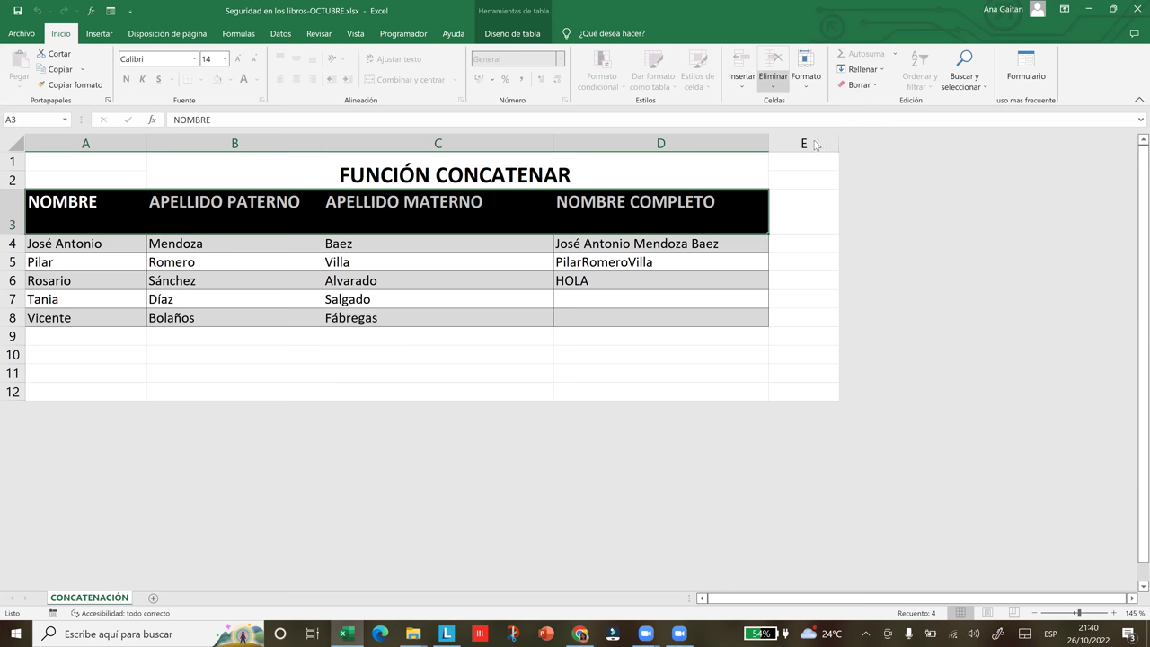
left_click_drag(26, 232, 41, 239)
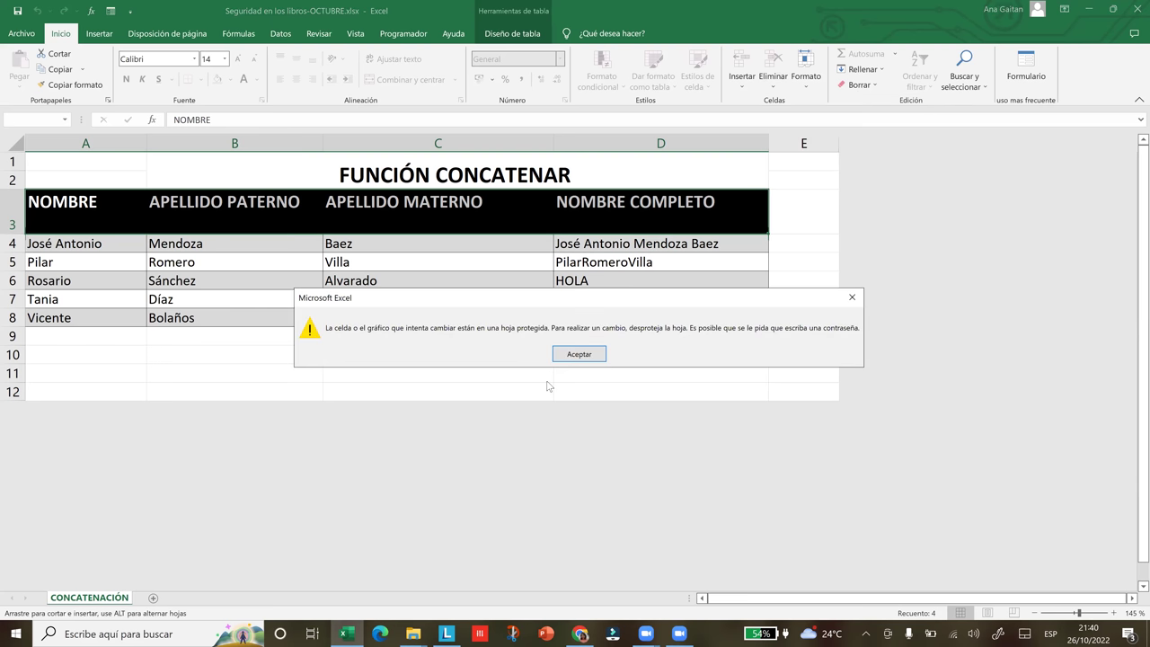
- Dismiss the warning and try selecting rows 2–3 and columns A, C and D
key("Return")
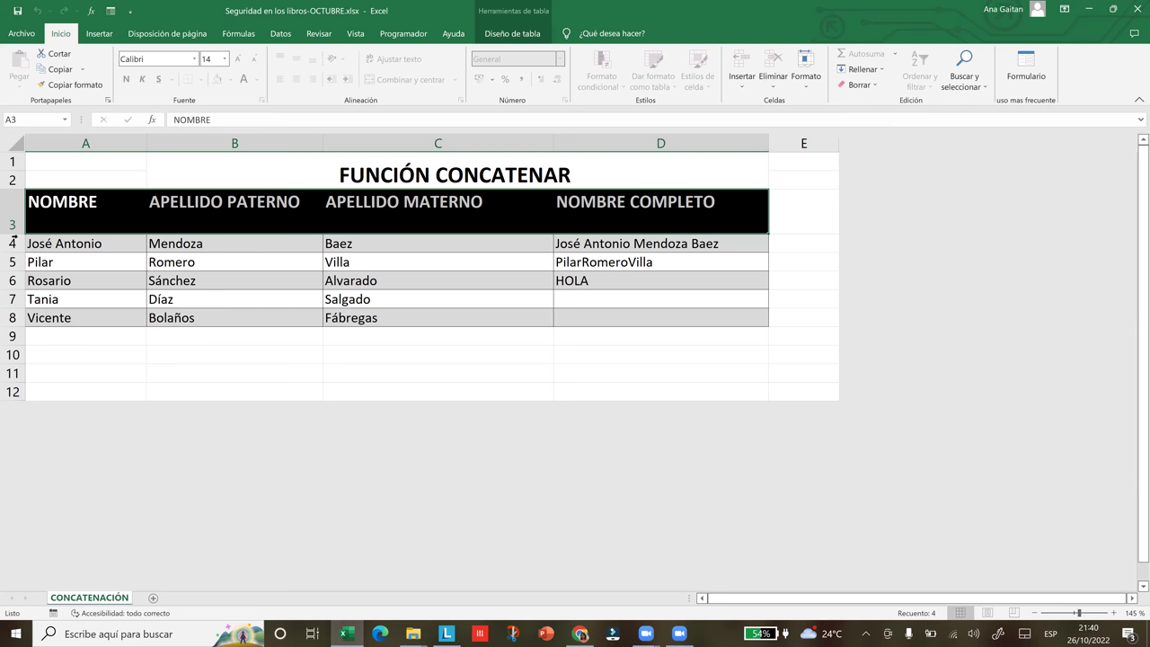
left_click(7, 230)
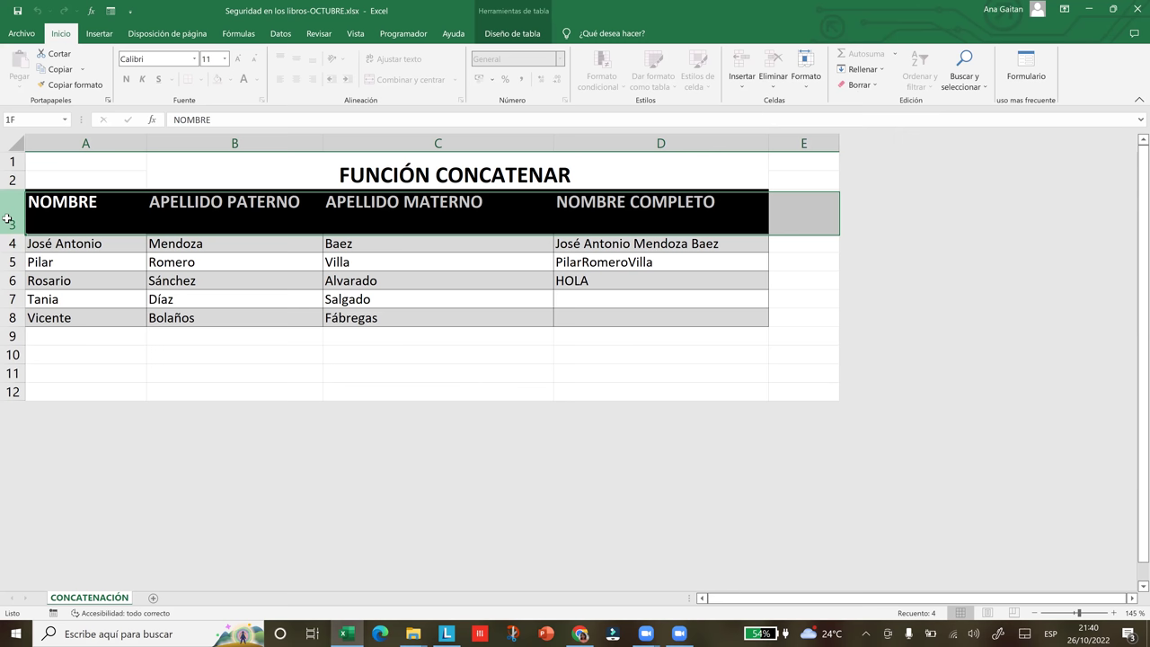
left_click(8, 191)
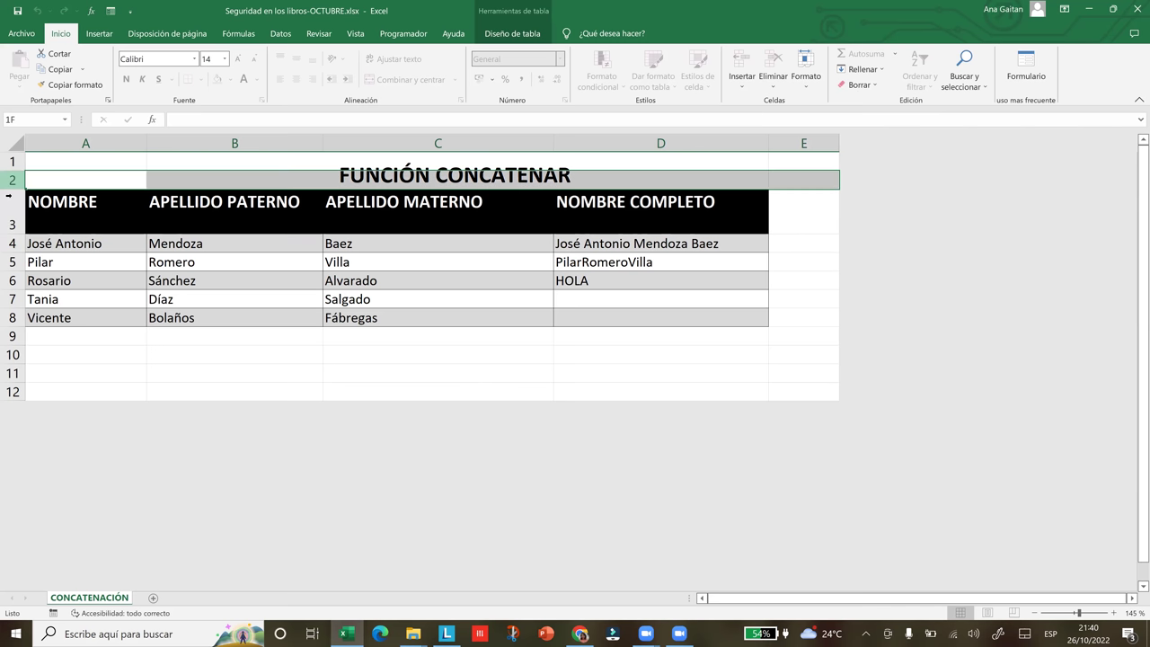
left_click_drag(8, 191, 8, 192)
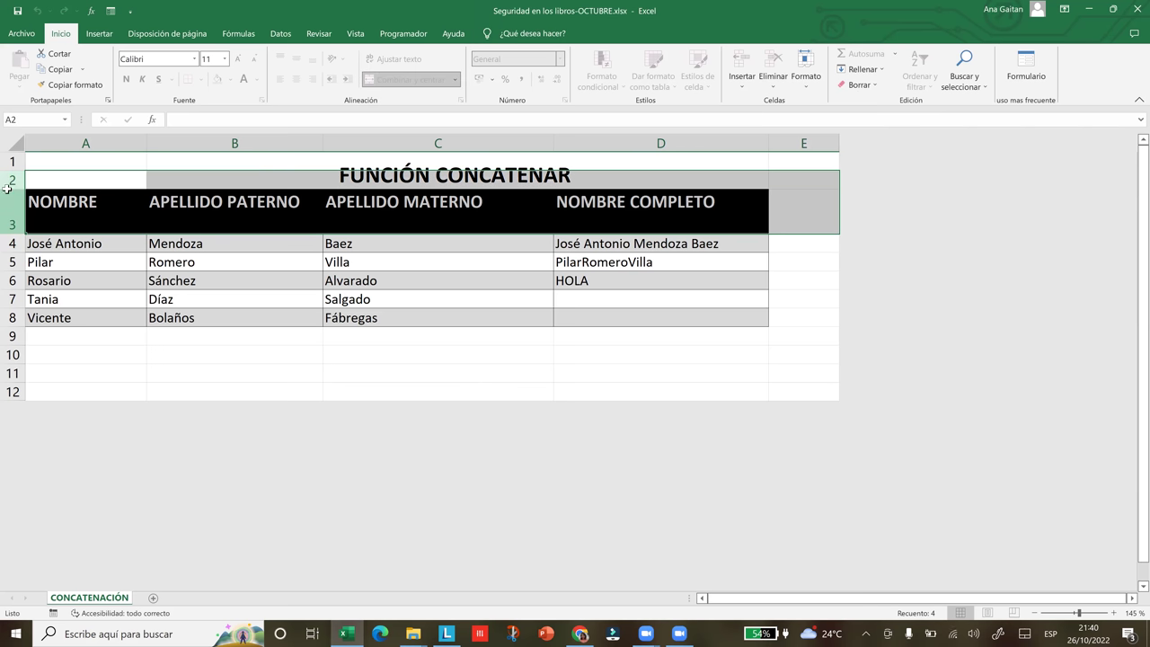
left_click(14, 201)
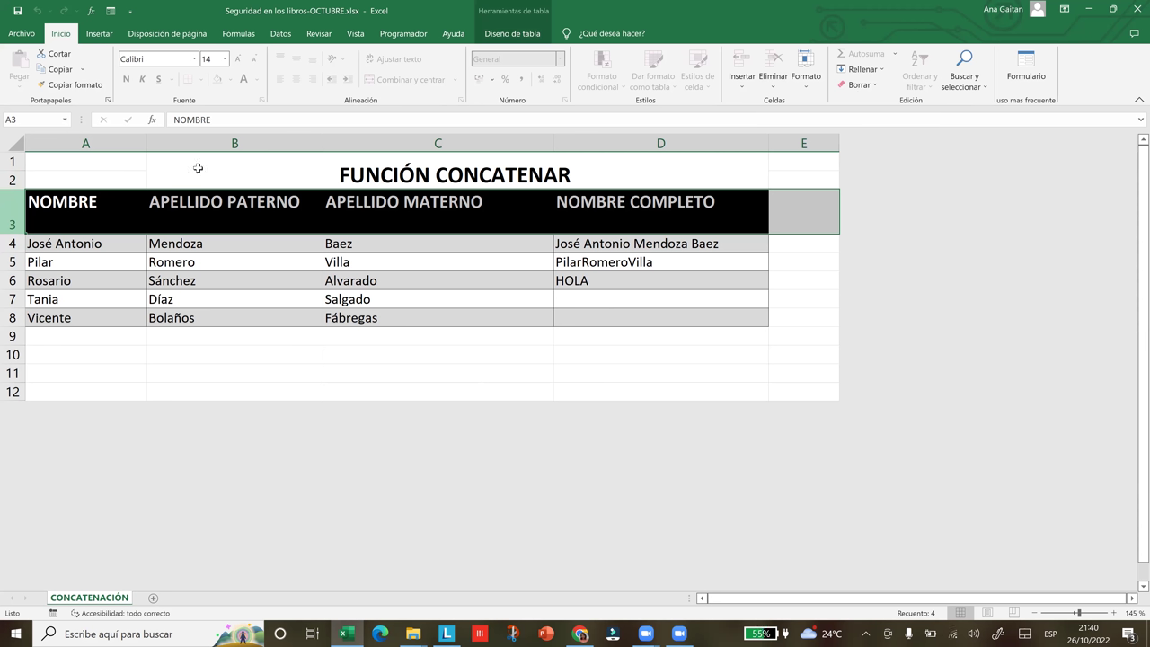
left_click(145, 141)
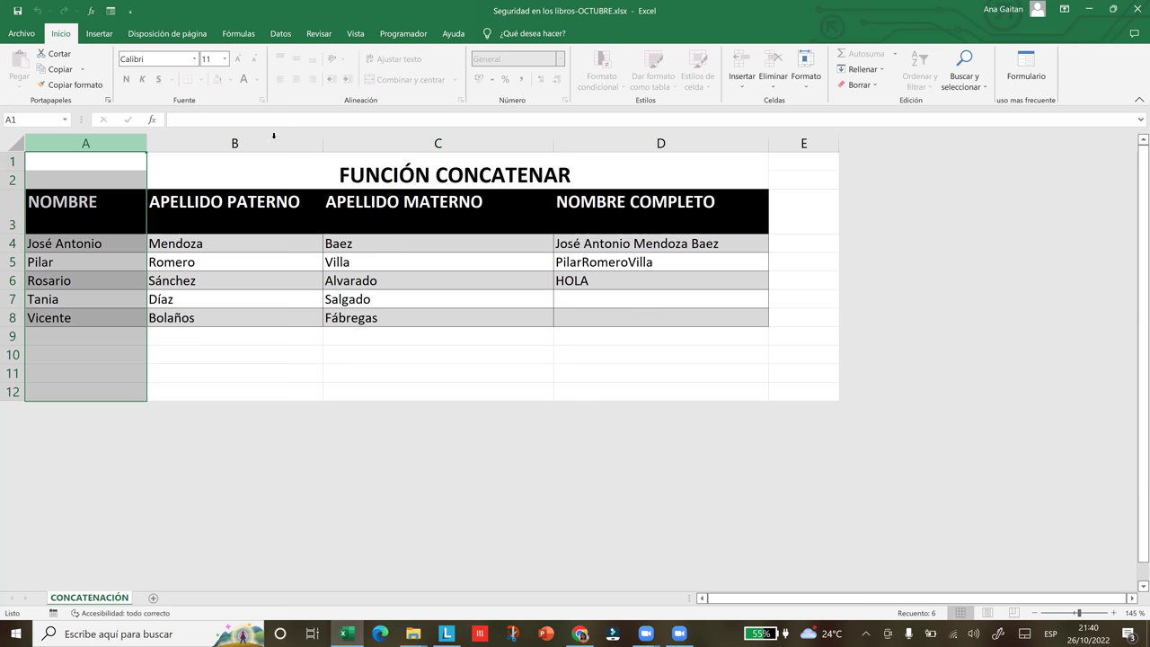
left_click(353, 142)
left_click(634, 142)
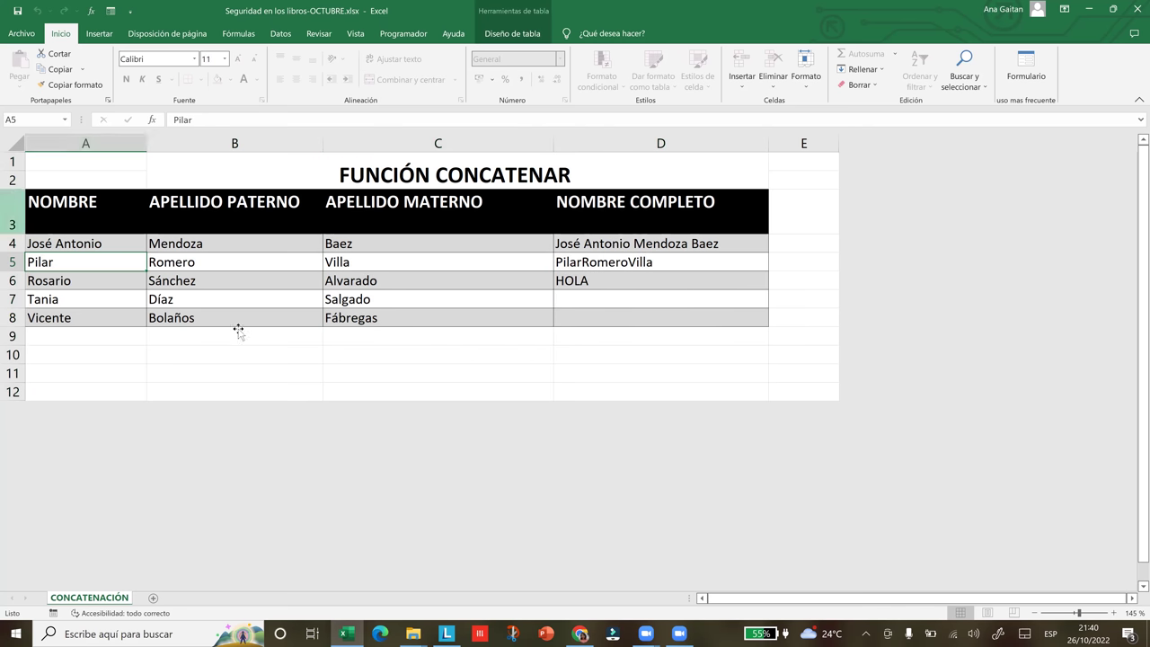
- Copy the table range A1:D11 and insert a new blank sheet, Hoja1
left_click(79, 157)
left_click(565, 265, "shift")
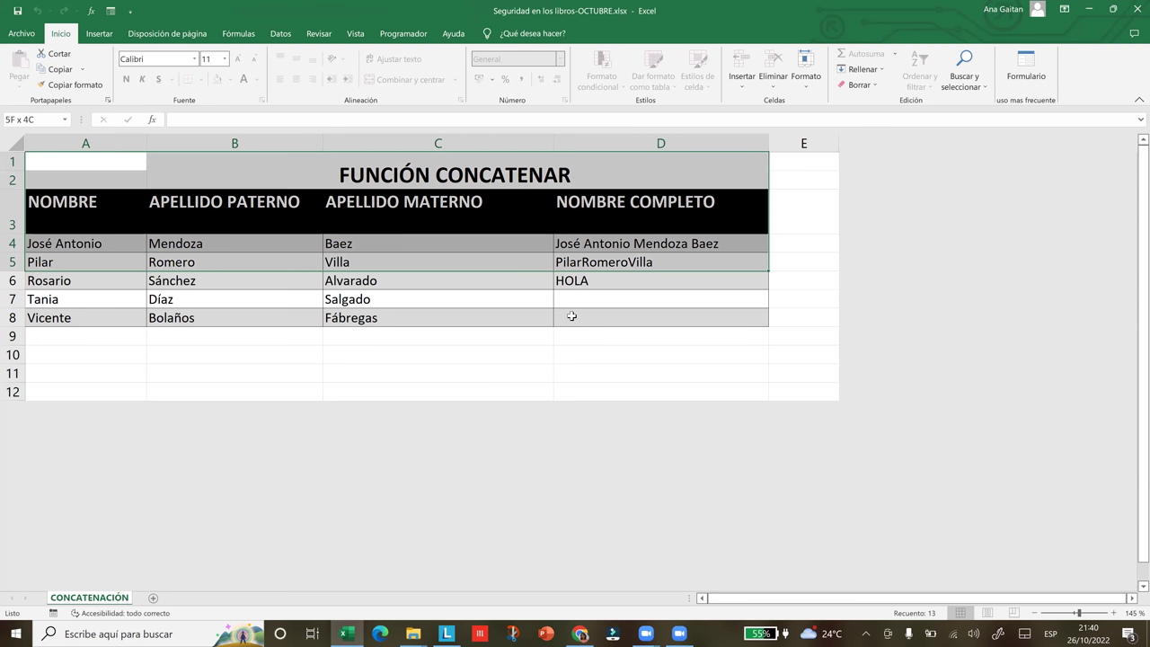
mouse_move(594, 367)
left_mouse_down()
mouse_move(600, 383)
mouse_move(606, 369)
left_mouse_up()
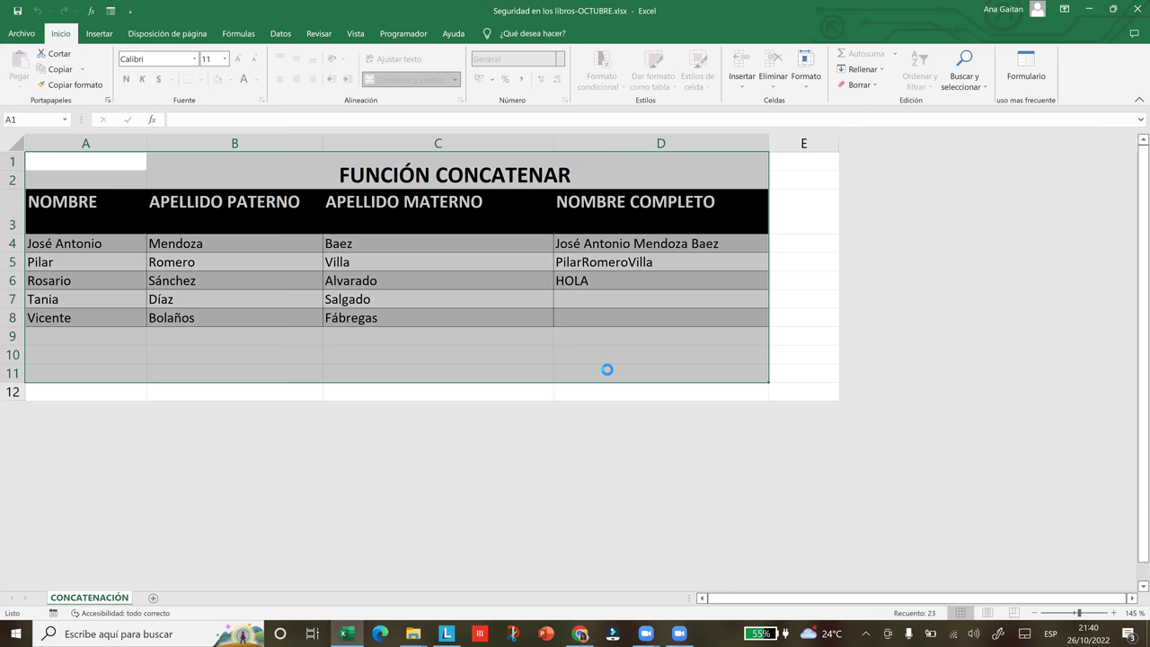
key("ctrl+c")
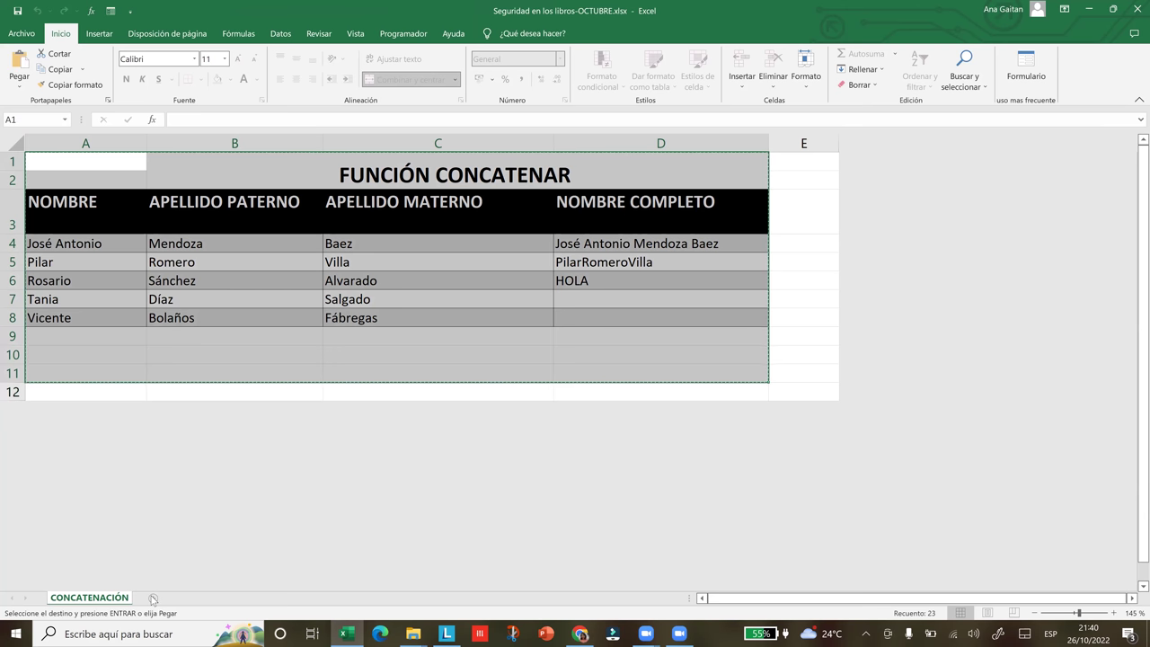
left_click(153, 598)
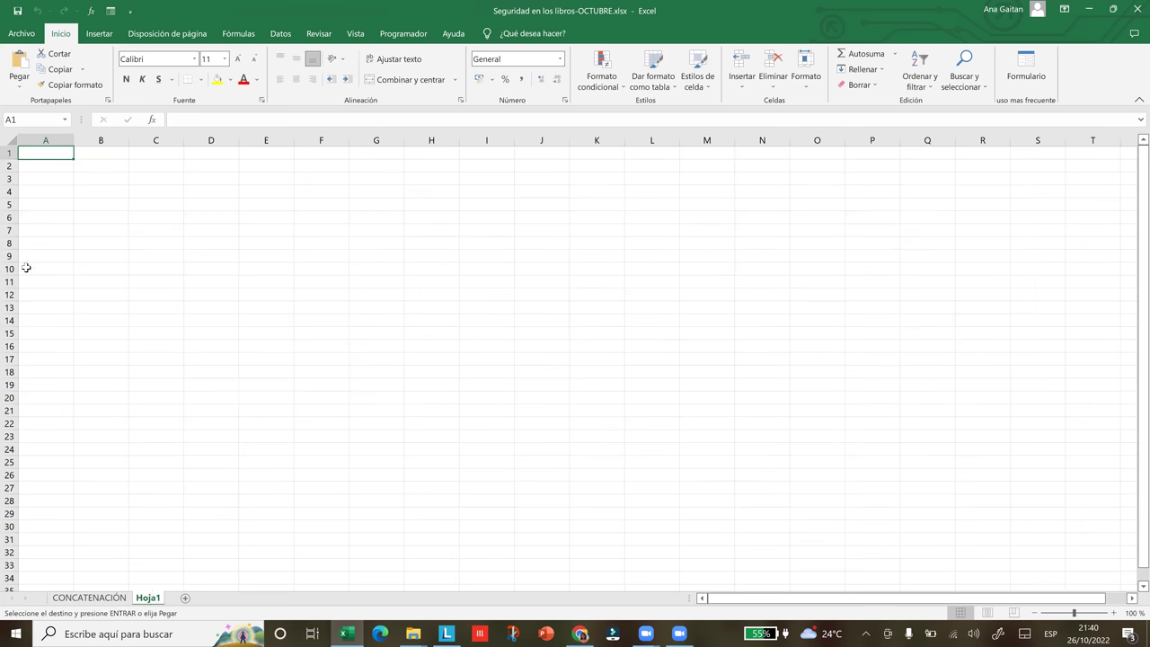
- Paste the table into Hoja1 using Mantener formato de origen
left_click(26, 86)
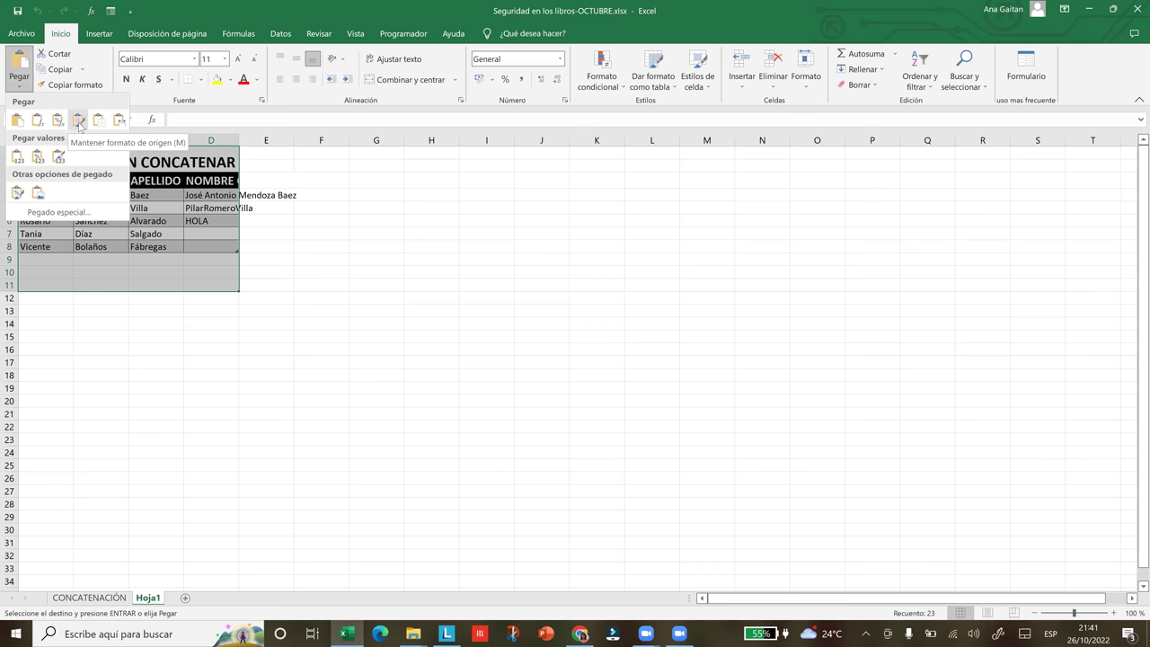
left_click(79, 125)
left_click(376, 179)
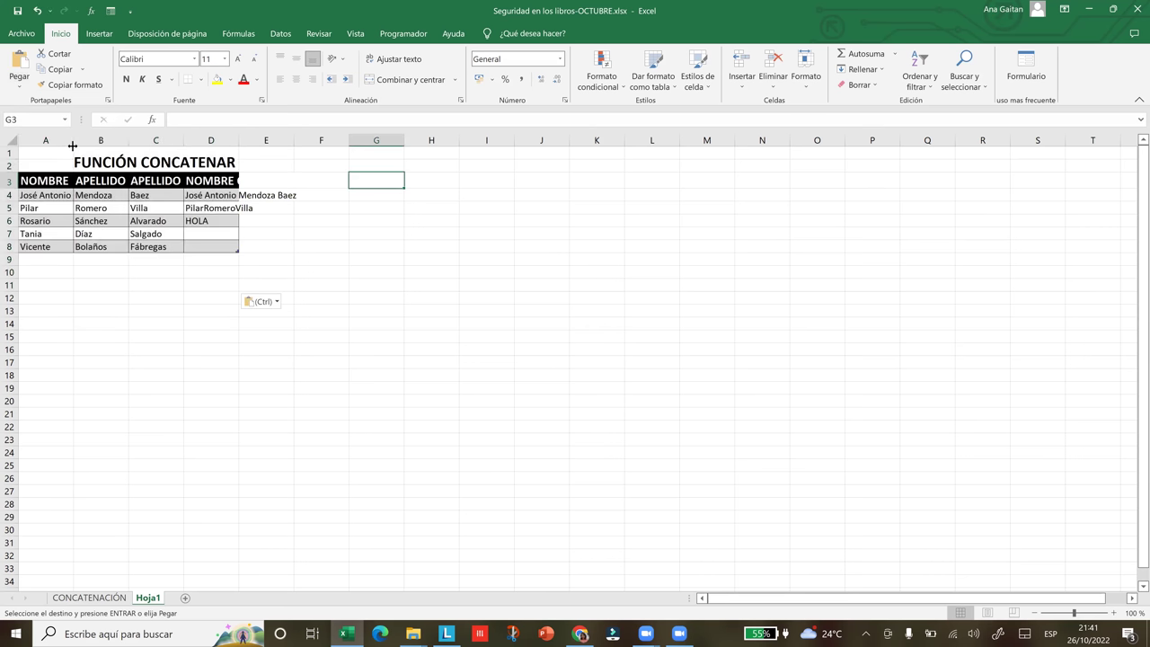
- Widen columns A and D to fit the names, then return to CONCATENACIÓN
left_click_drag(73, 141, 74, 141)
left_click_drag(248, 135, 268, 140)
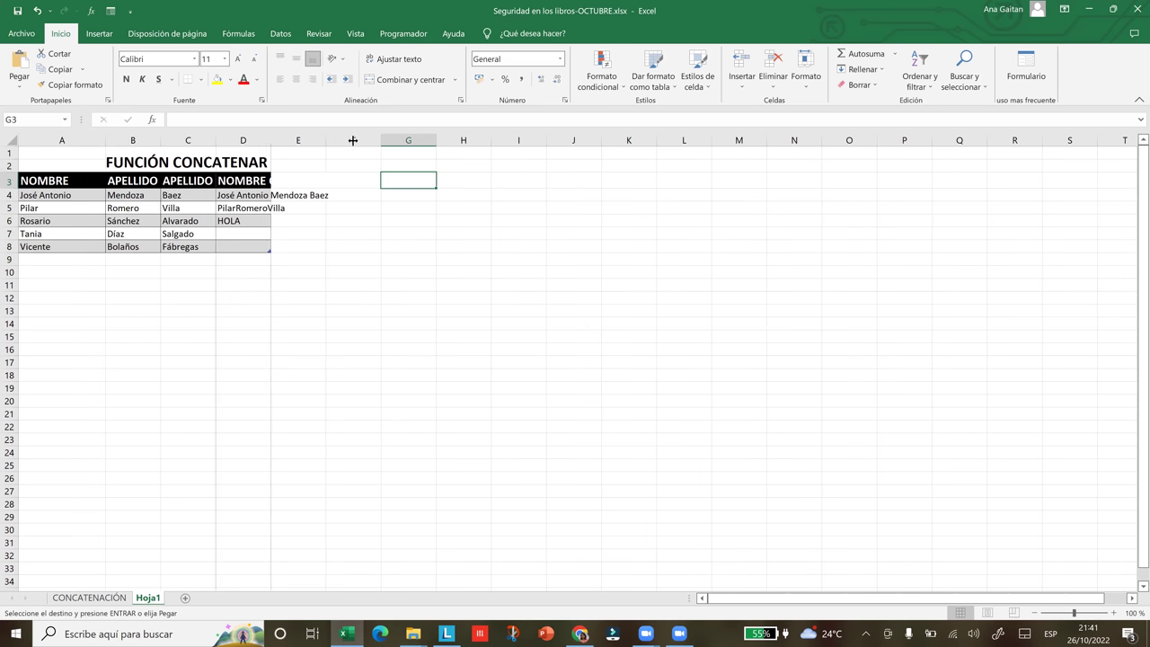
left_click_drag(353, 140, 358, 149)
left_click(462, 216)
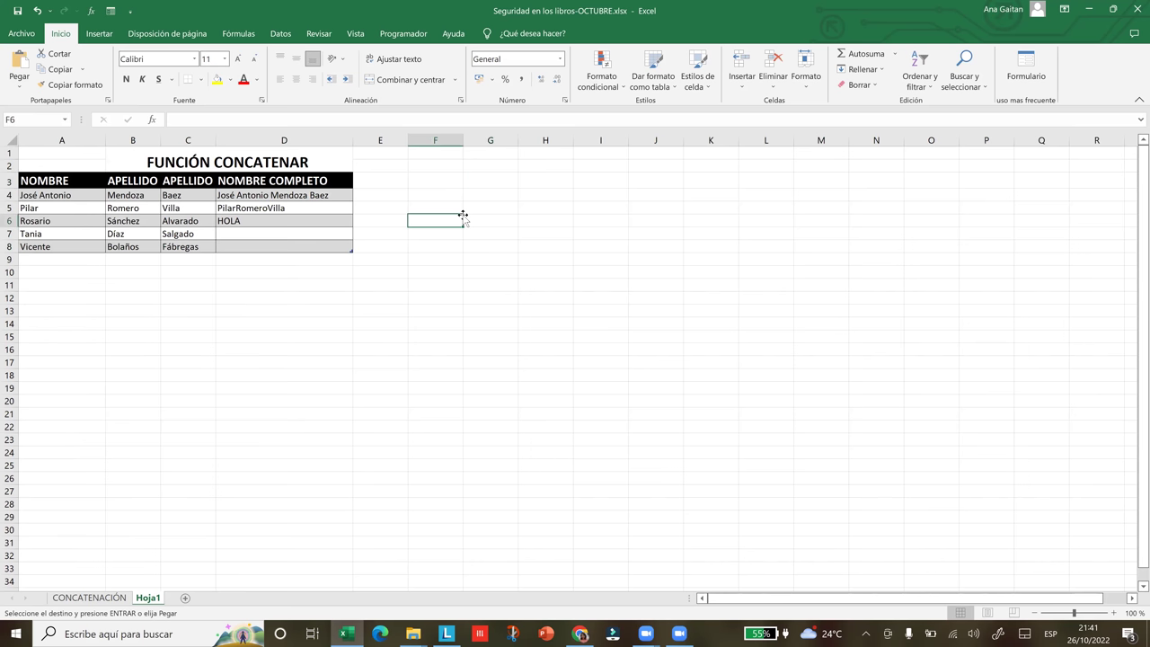
left_click(90, 598)
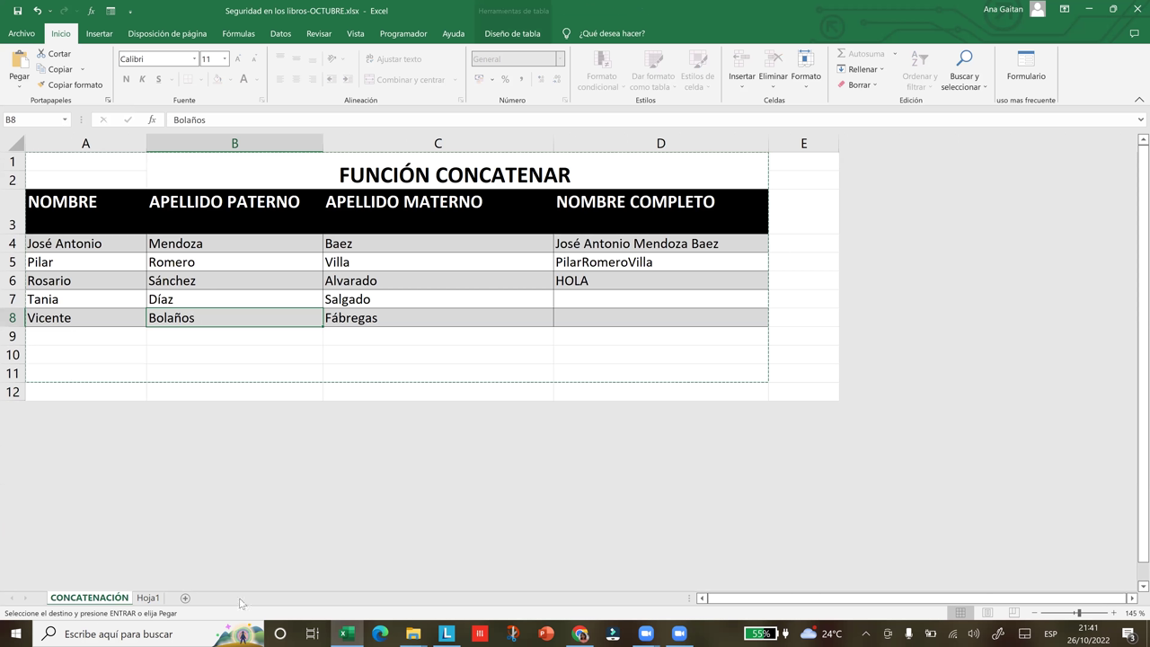
- On Hoja1, overwrite D6 and erase its text, then return to CONCATENACIÓN and select C10
key("ctrl+Page_Down")
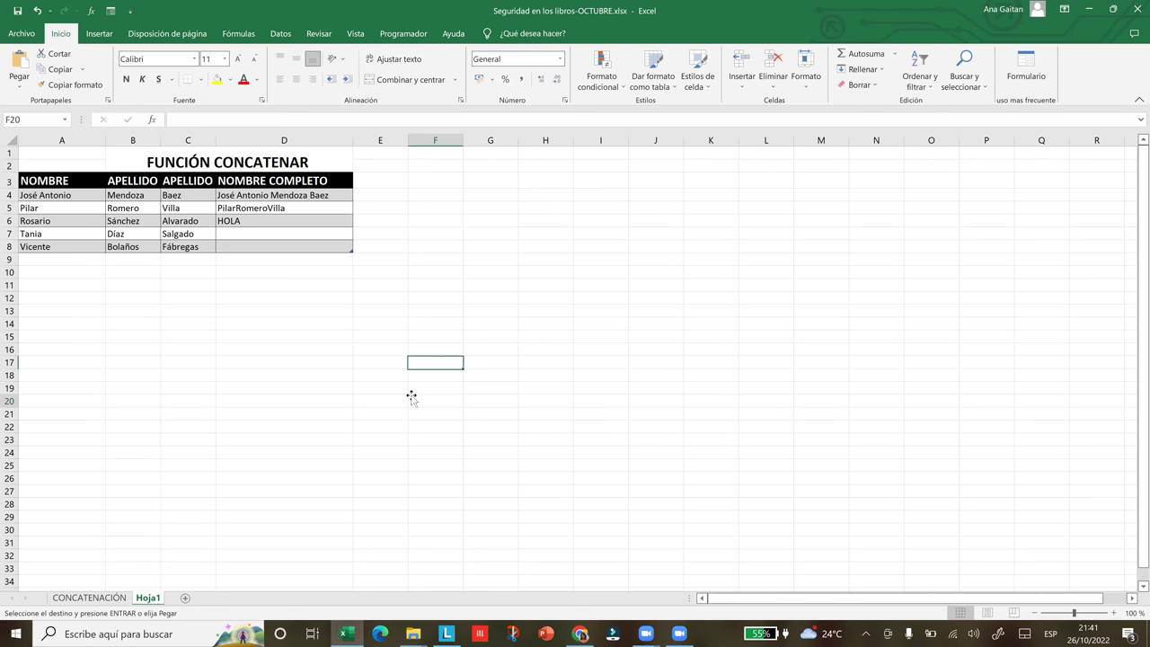
left_click(382, 206)
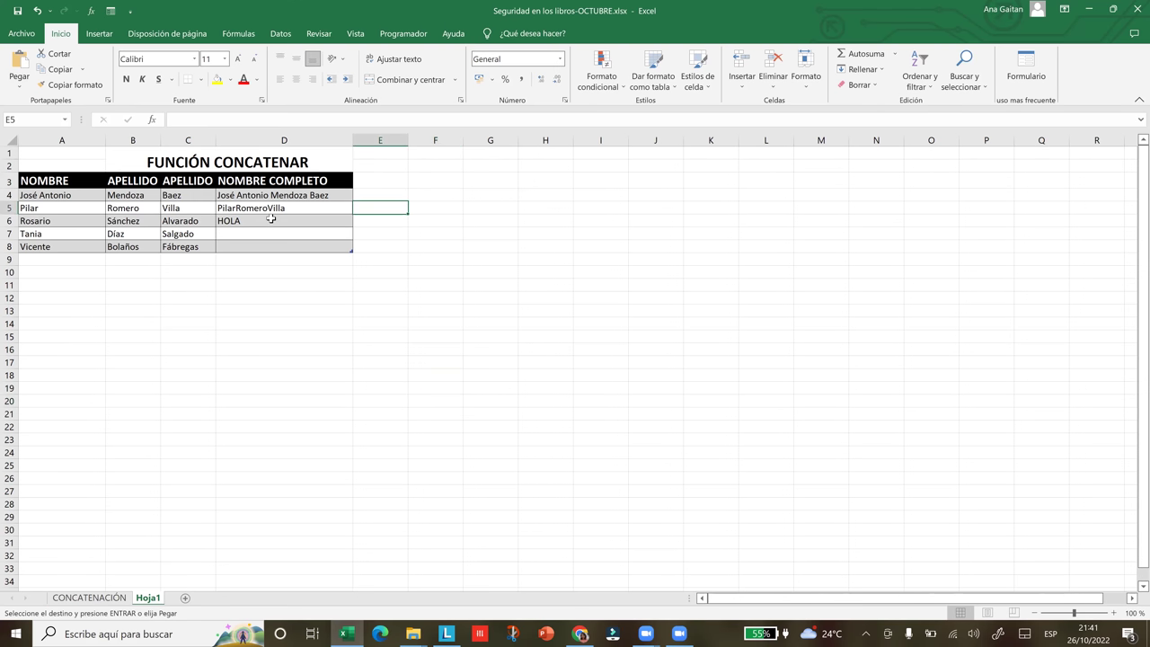
left_click(259, 229)
type("NNKLNLK")
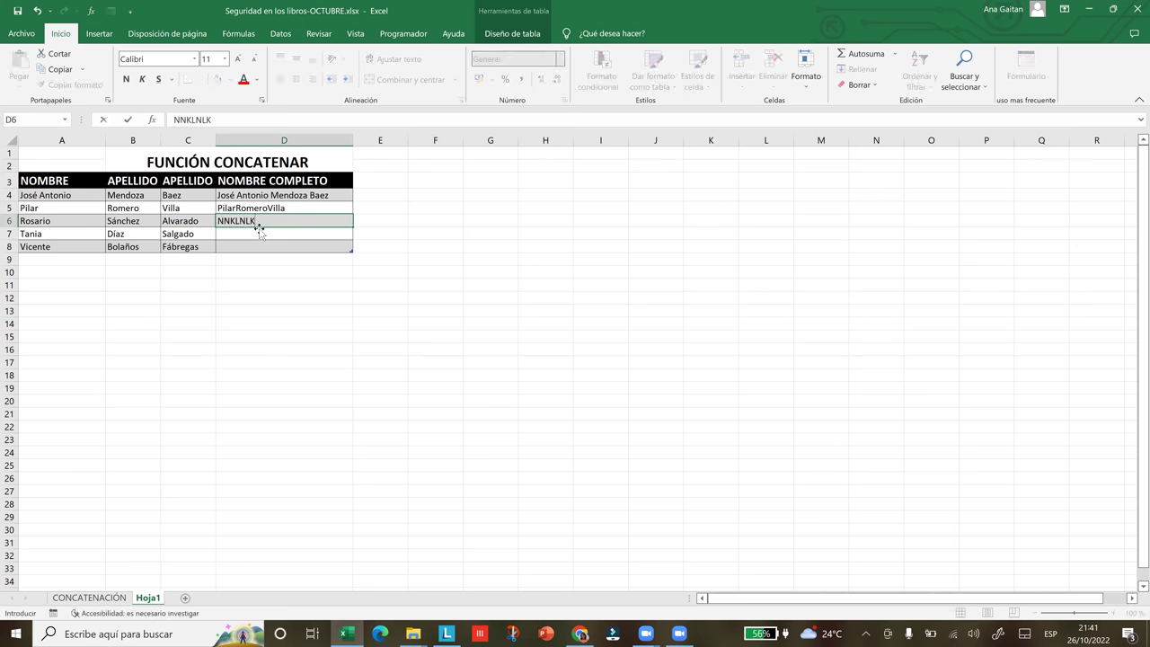
type("NLLM")
key("BackSpace")
key("BackSpace")
key("BackSpace")
key("BackSpace")
key("BackSpace")
key("BackSpace")
left_click(401, 273)
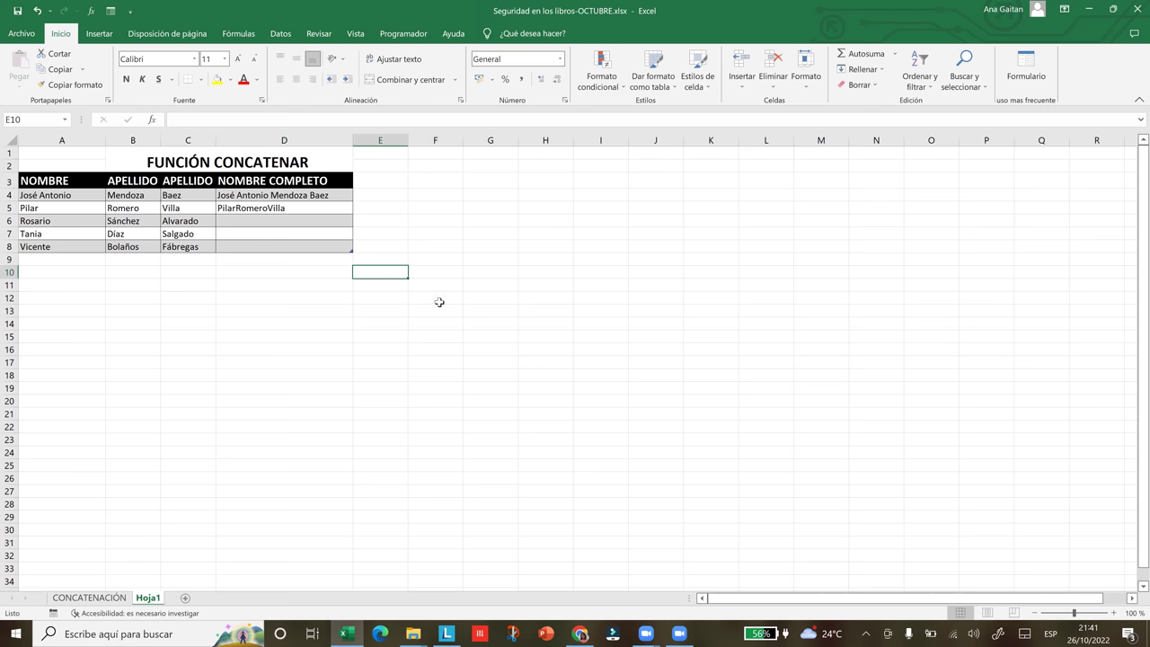
left_click(82, 598)
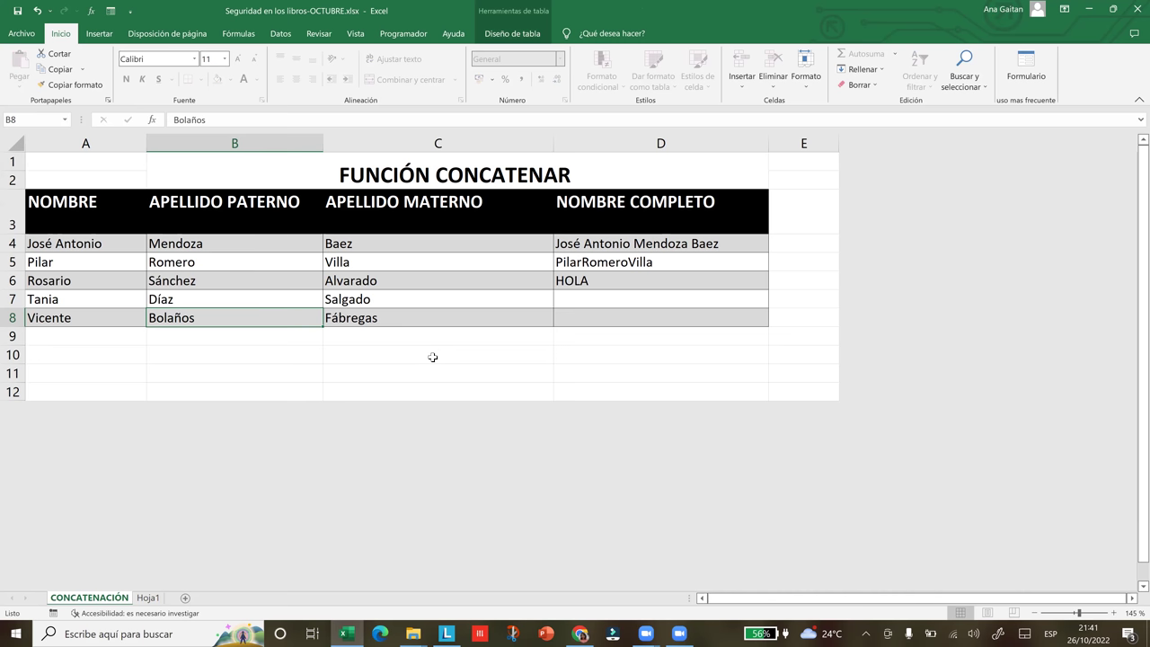
left_click(433, 357)
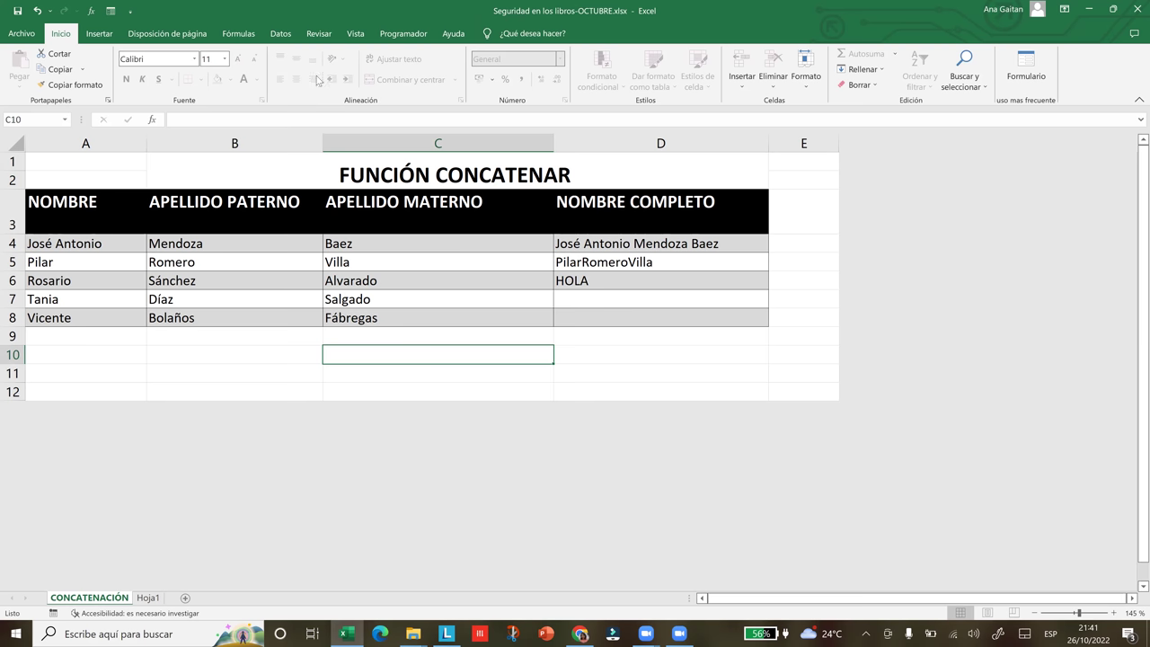
- Unprotect the CONCATENACIÓN sheet and select cell D7
scroll(620, 79, "down", 5)
left_click(620, 79)
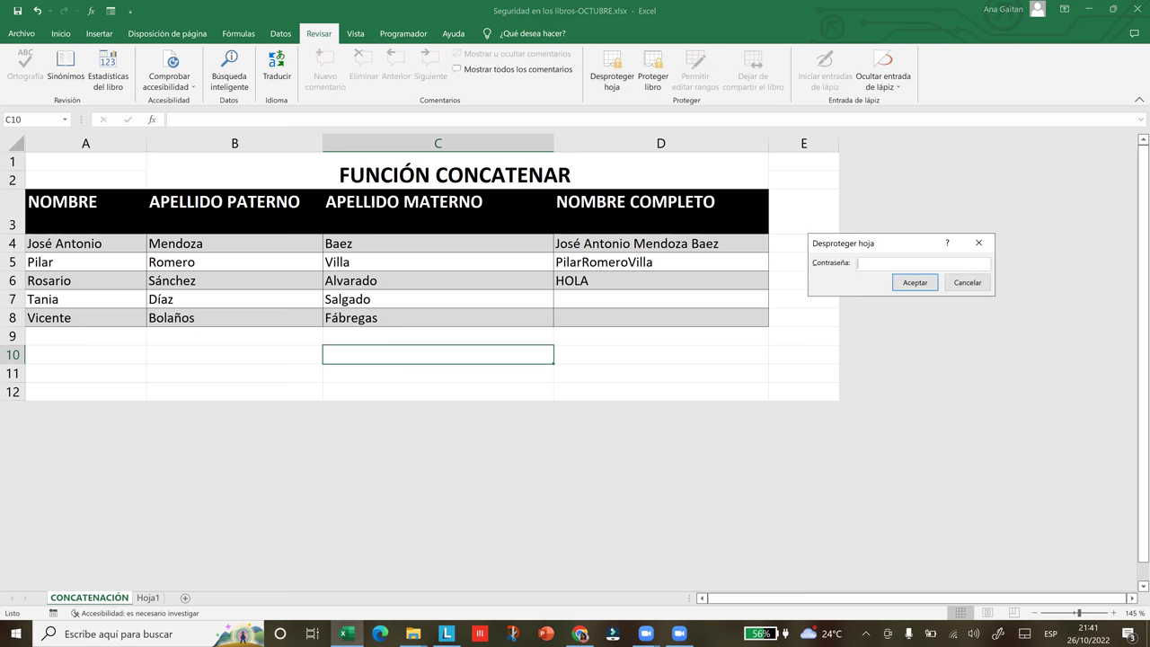
key("Return")
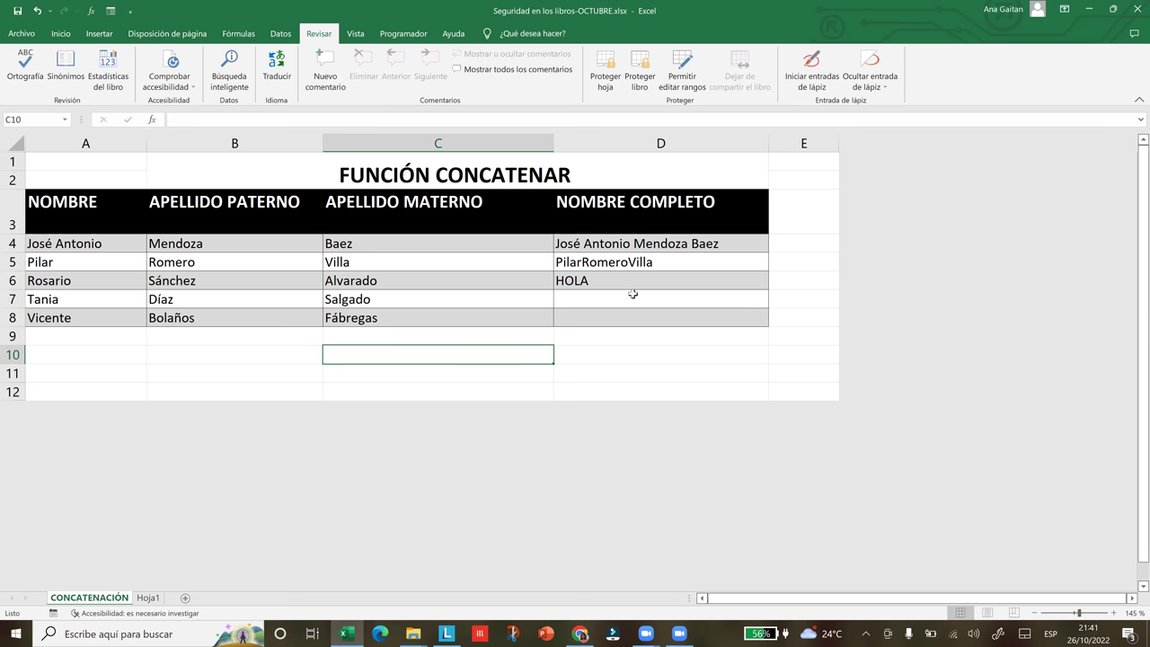
left_click(633, 294)
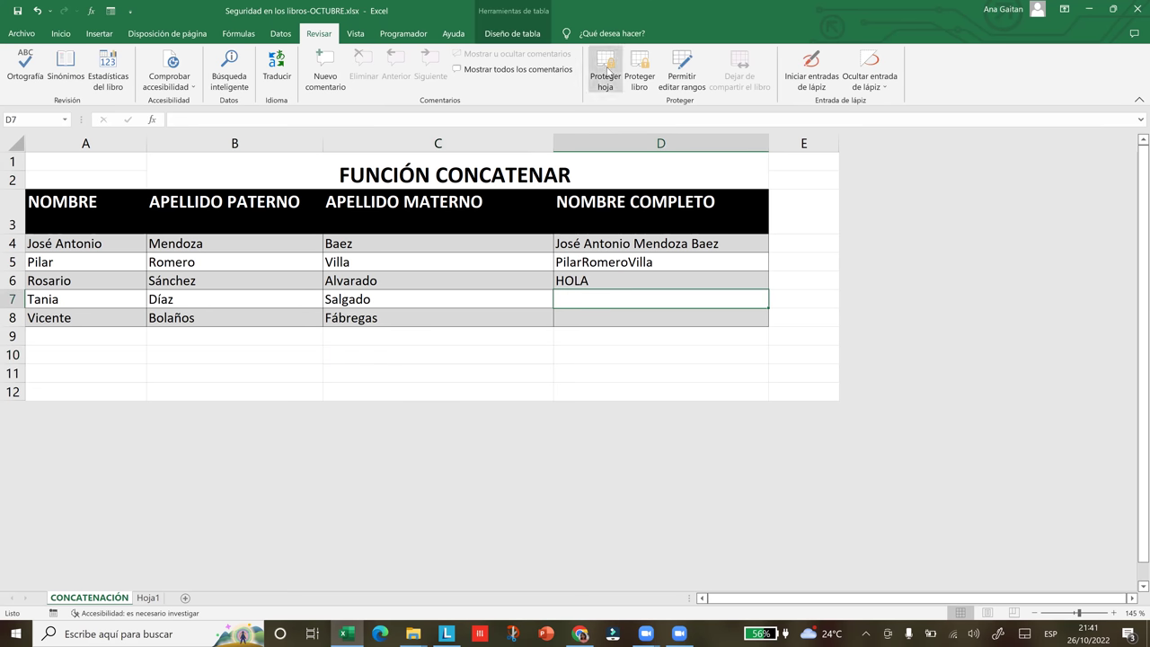
- Protect the sheet again with a confirmed password, disallowing selection of locked and unlocked cells
left_click(608, 72)
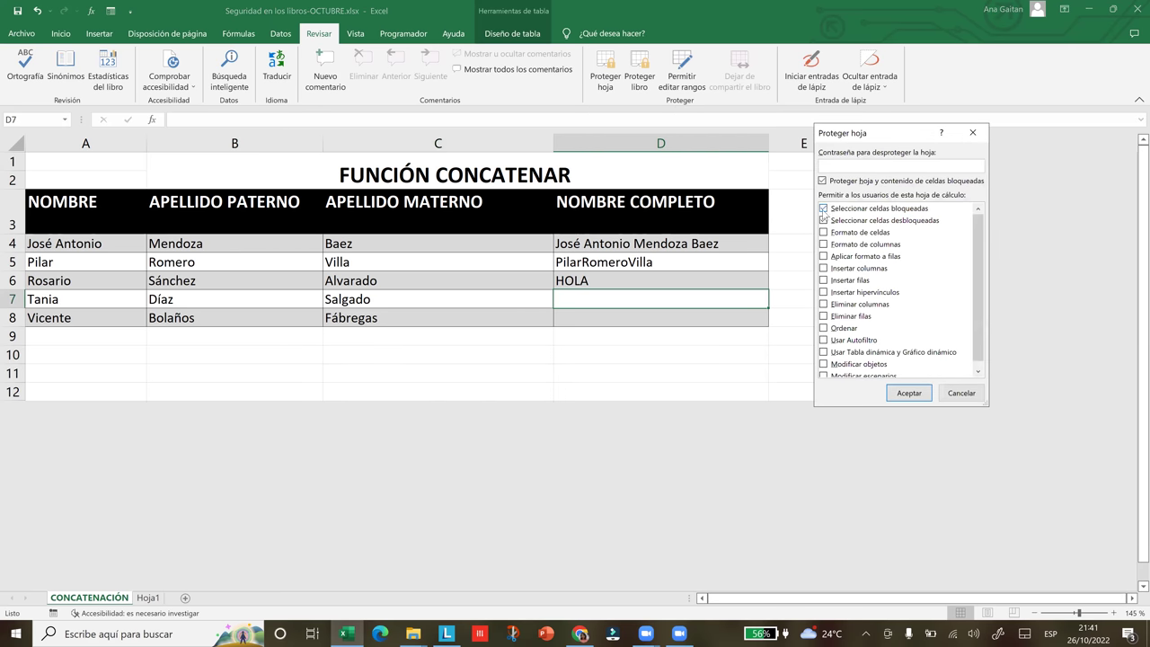
left_click(823, 209)
left_click(823, 221)
left_click(856, 166)
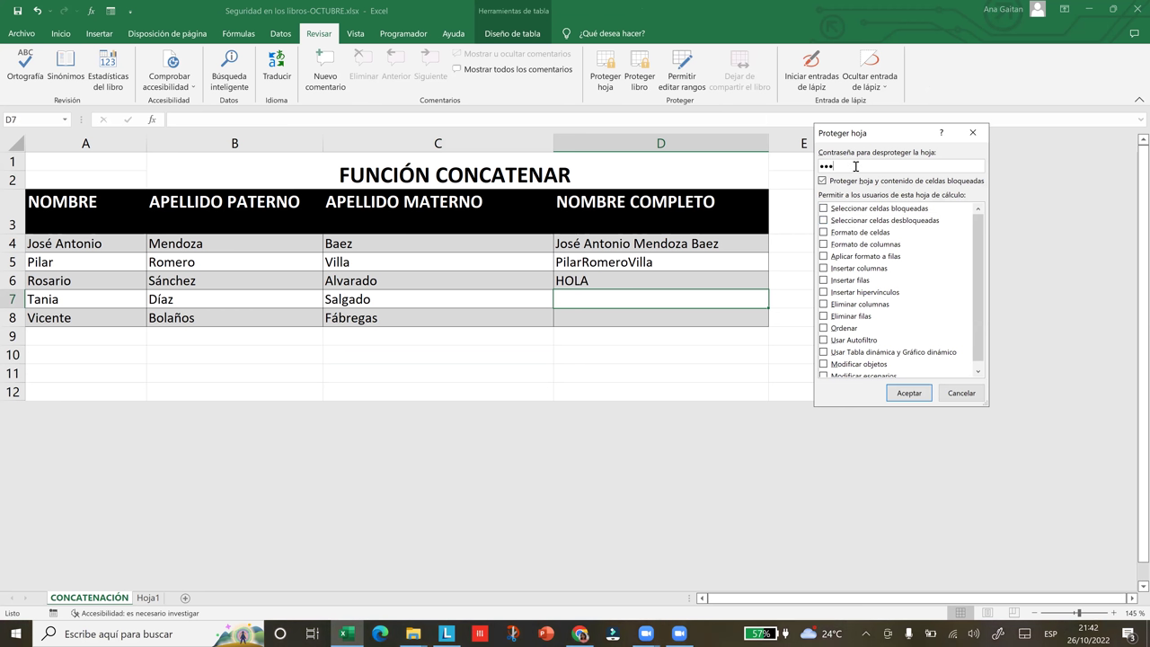
key("Return")
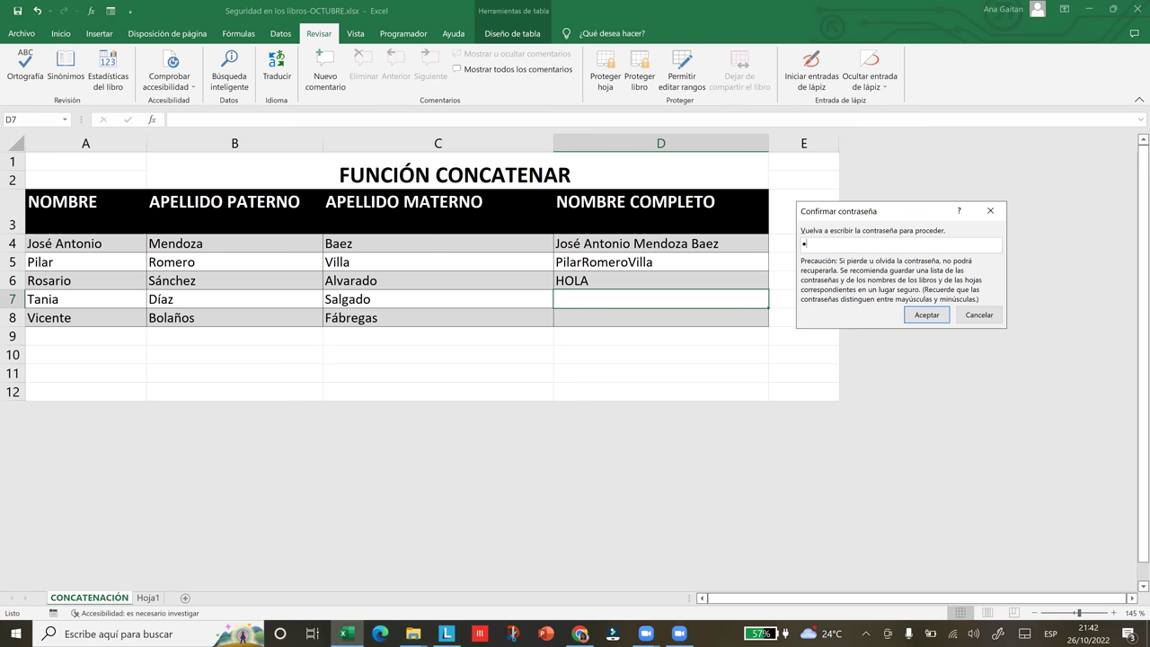
key("Return")
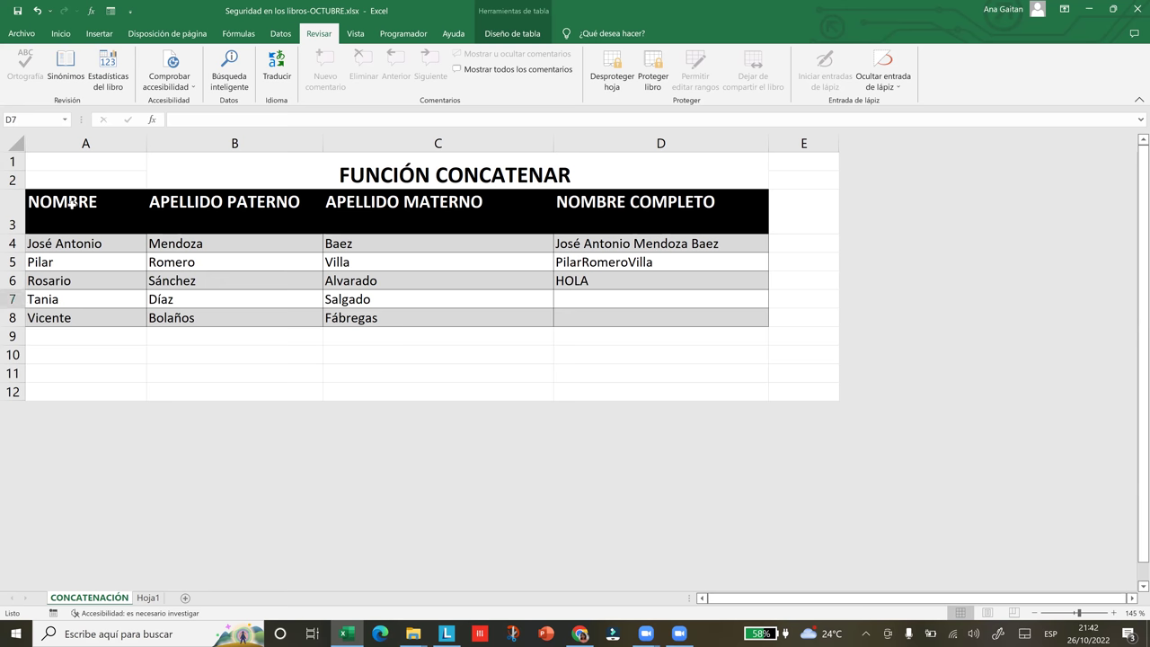
- Double-click the NOMBRE header in A3 to trigger the protected-sheet warning
double_click(72, 204)
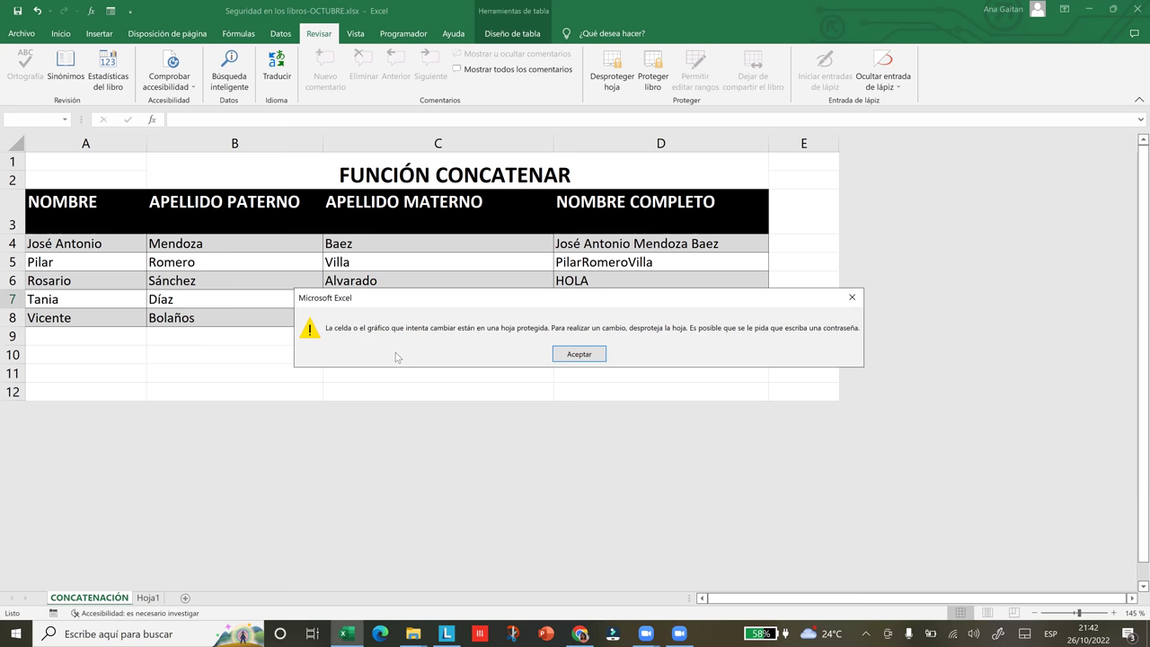
- Dismiss the protected-sheet warning, leaving the CONCATENACIÓN table unchanged
key("Return")
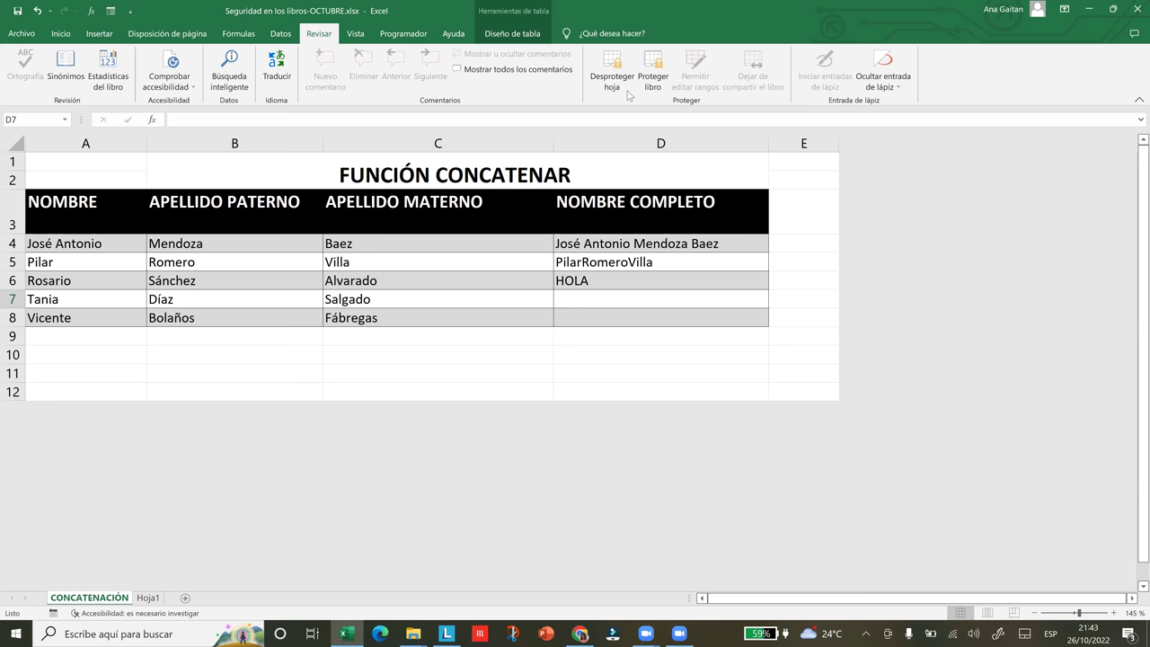
- Unprotect the CONCATENACIÓN sheet by entering its password
left_click(610, 70)
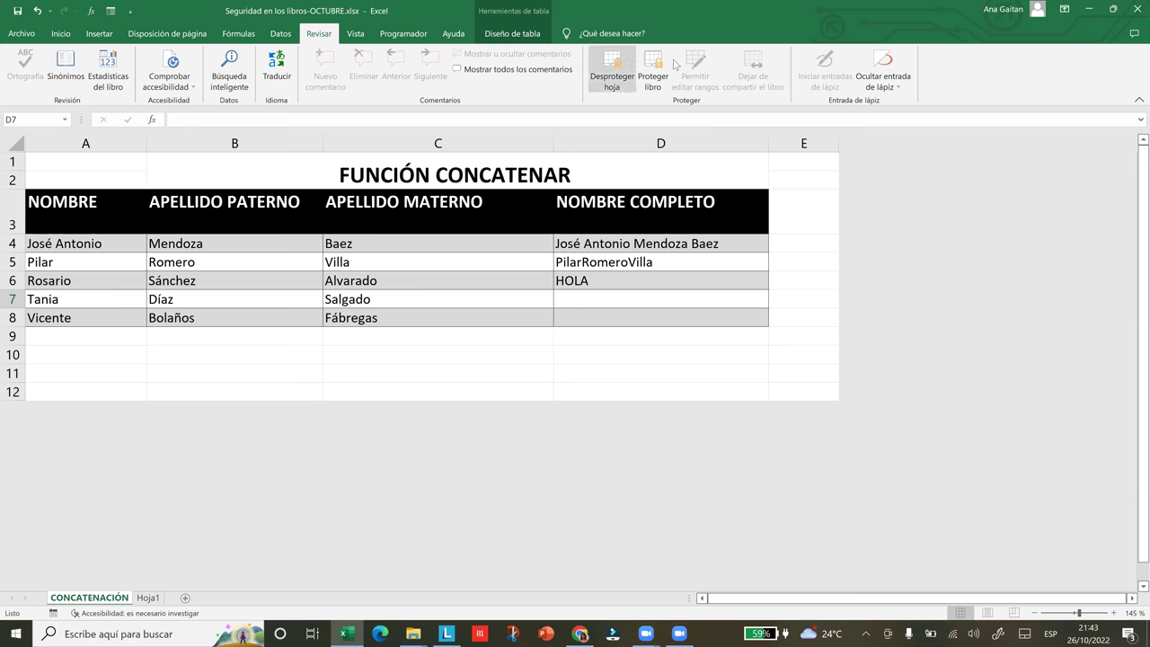
left_click(615, 90)
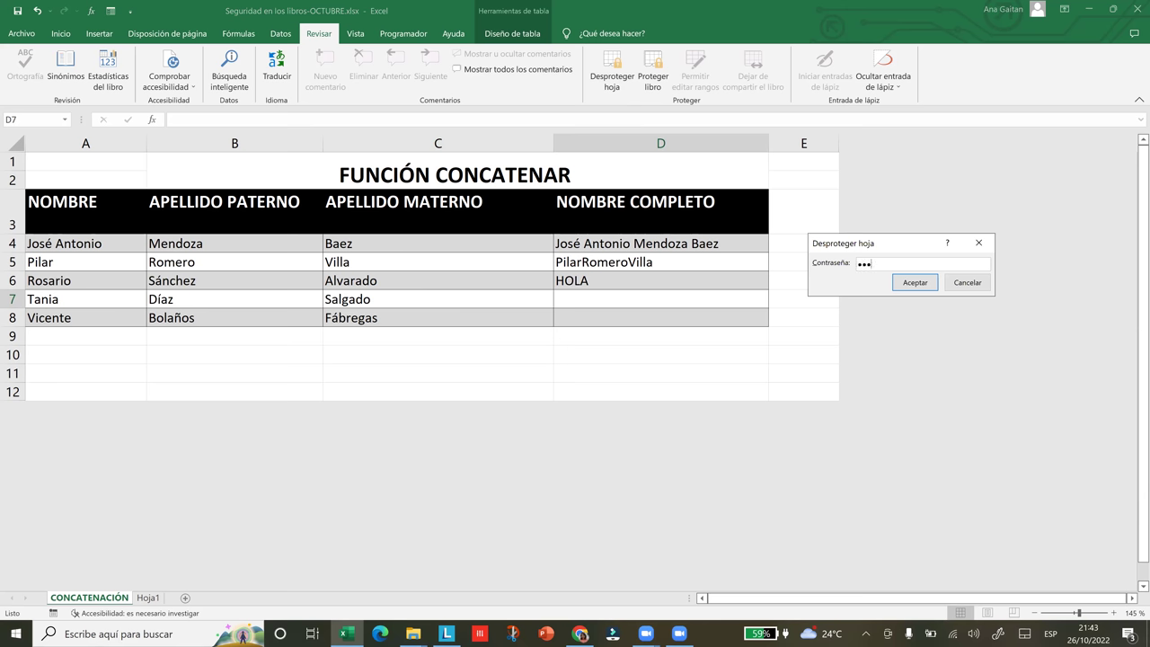
key("Return")
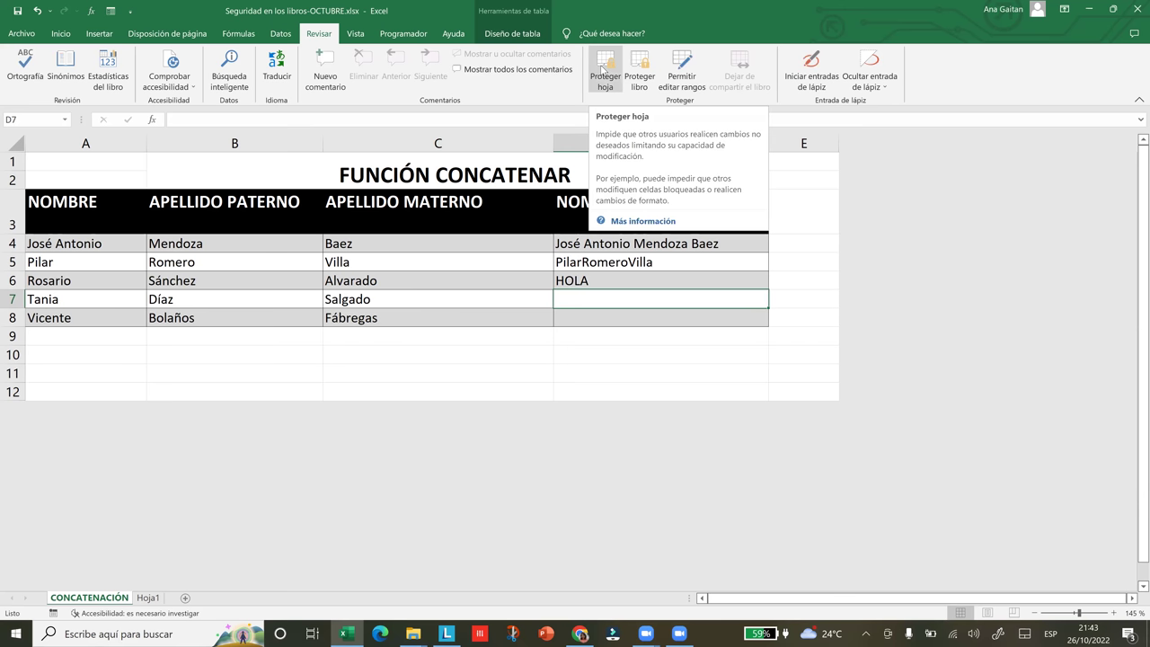
- Review the Proteger hoja options, then cancel without reapplying protection
key("Return")
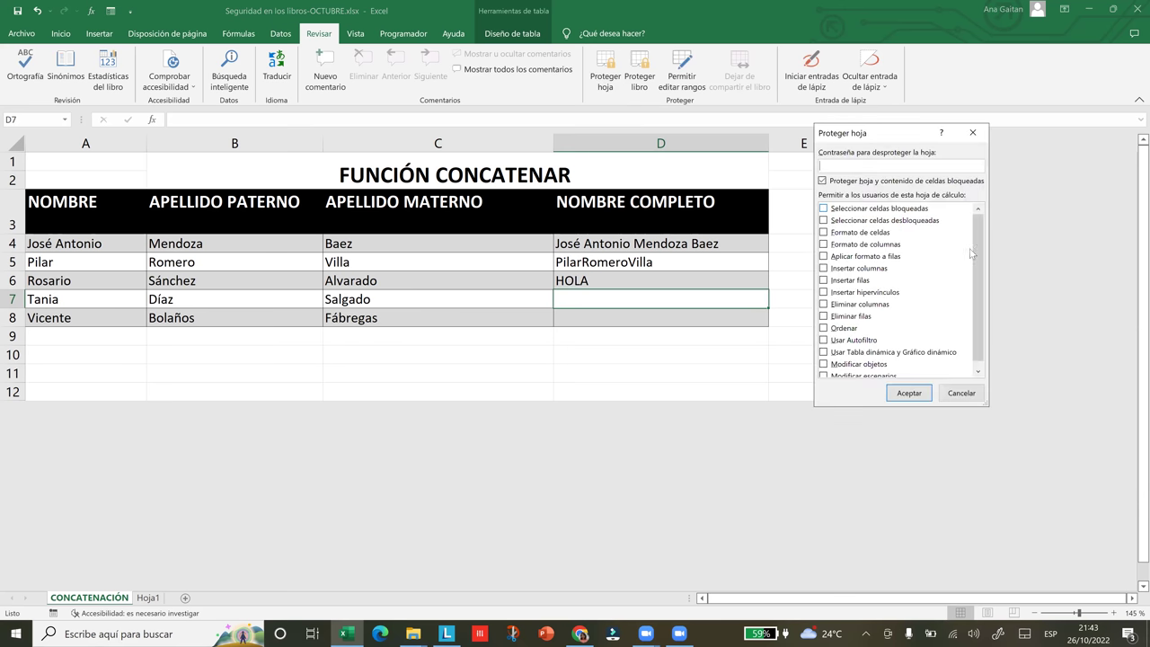
scroll(973, 296, "down", 1)
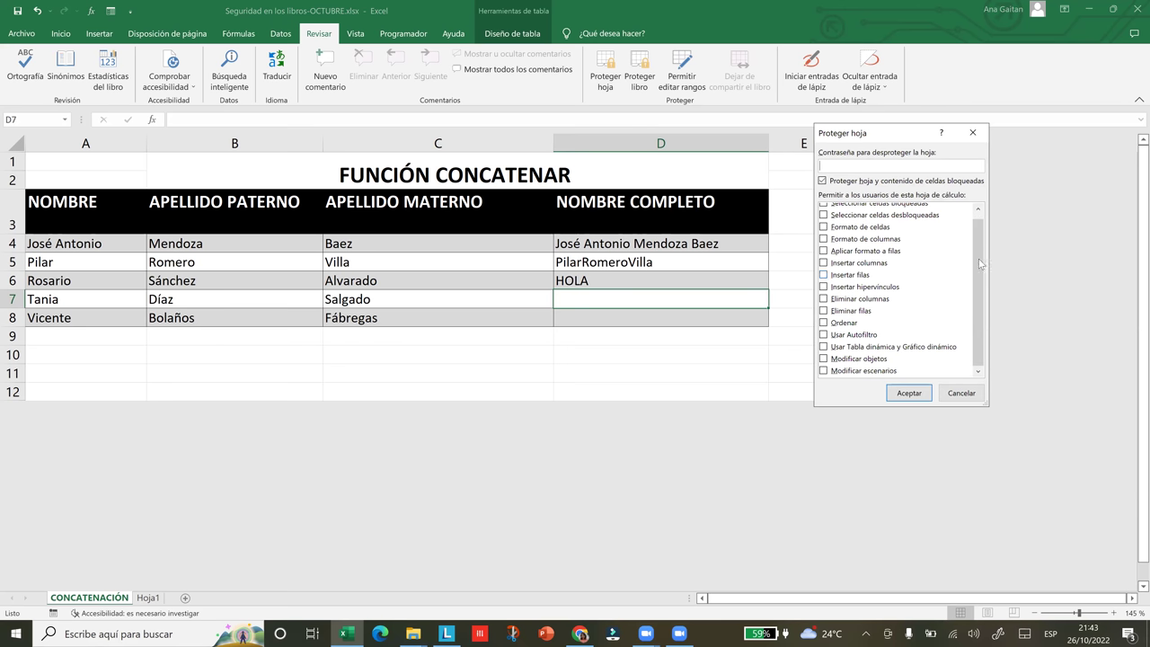
mouse_move(981, 260)
left_mouse_down()
mouse_move(891, 232)
mouse_move(836, 239)
left_mouse_up()
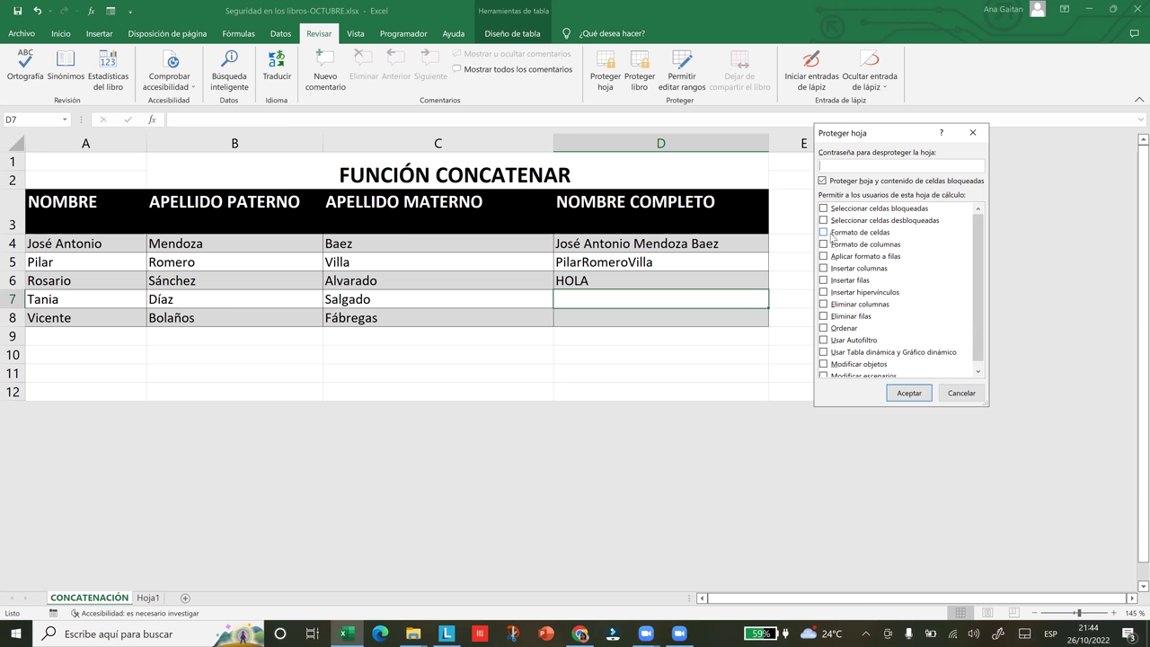
left_click(963, 393)
left_click(966, 393)
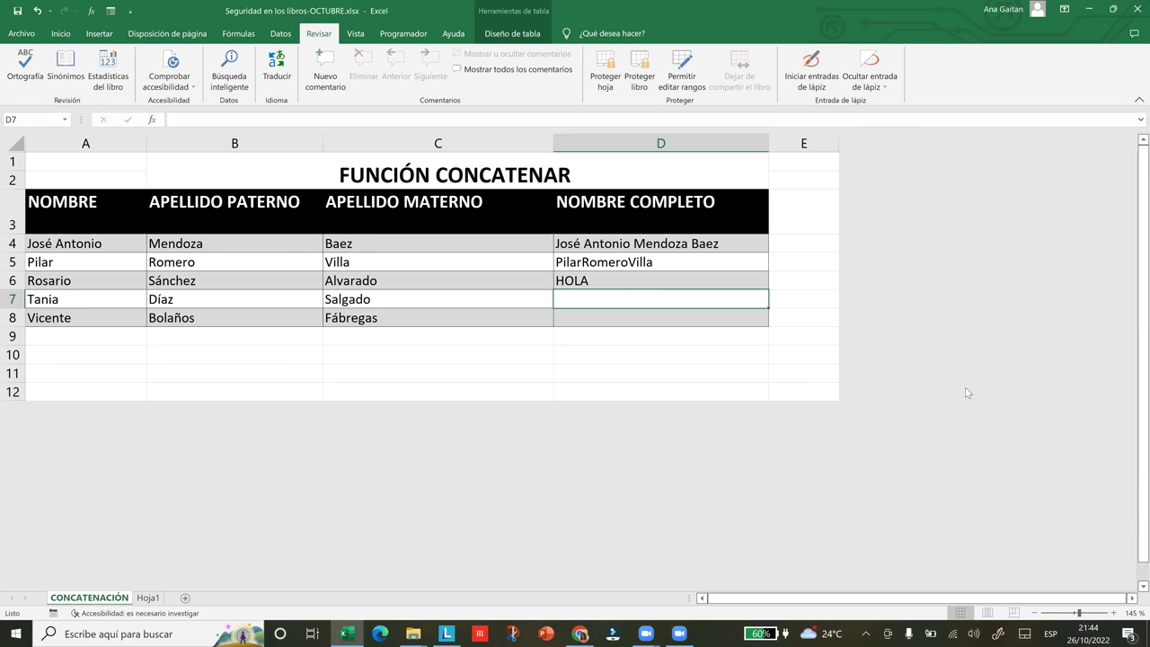
- Select the FUNCIÓN CONCATENAR table range A1:D11 and cancel the protection settings
left_click(191, 219)
key("ctrl+Home")
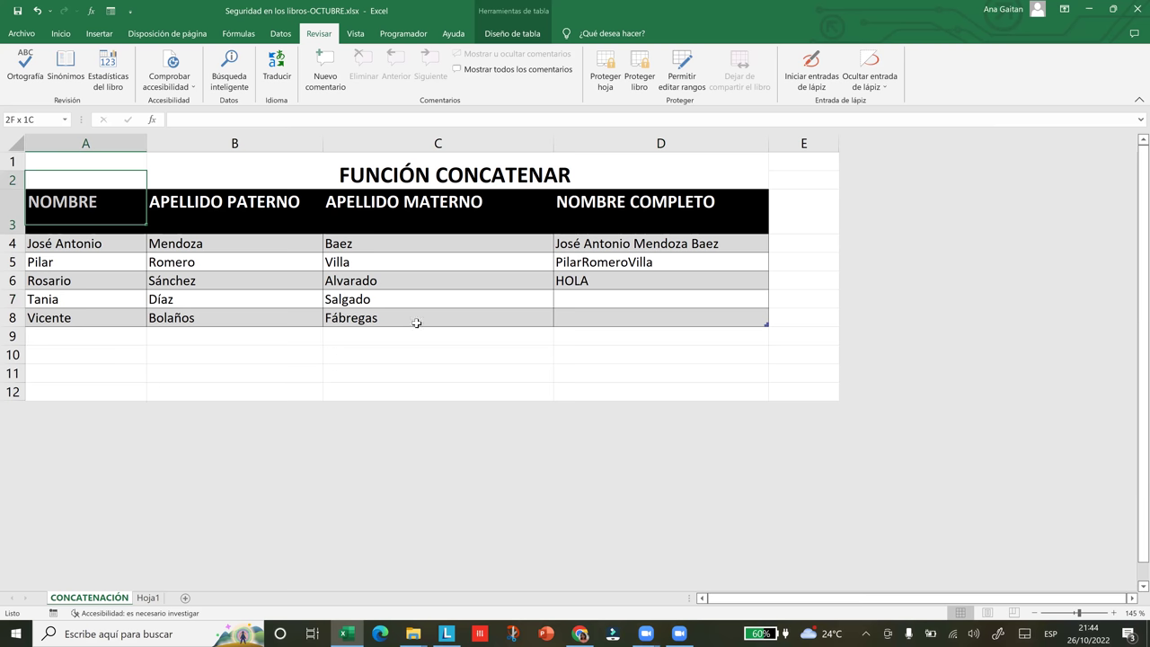
left_click(509, 349, "shift")
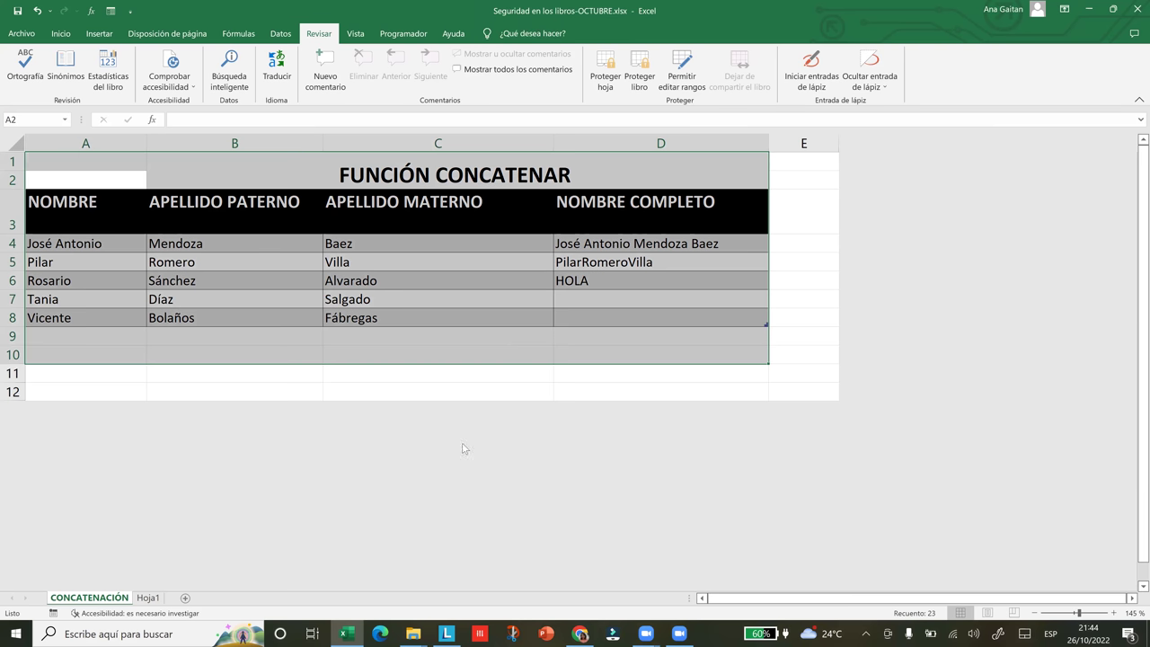
left_click_drag(95, 168, 384, 249)
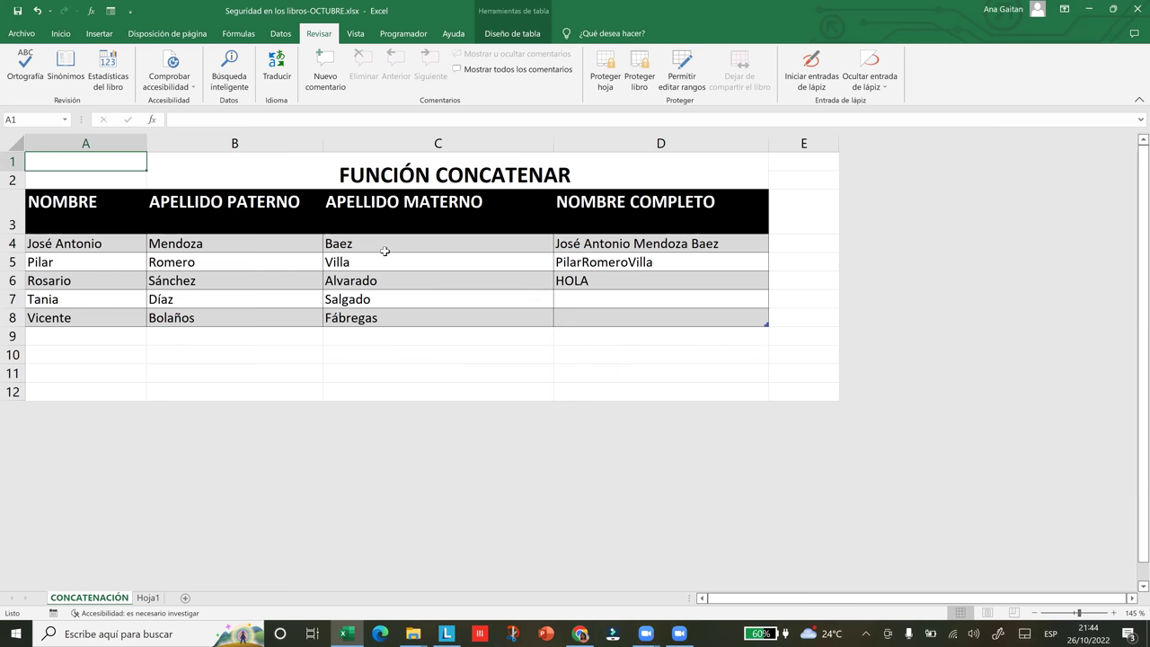
left_click_drag(499, 369, 495, 372)
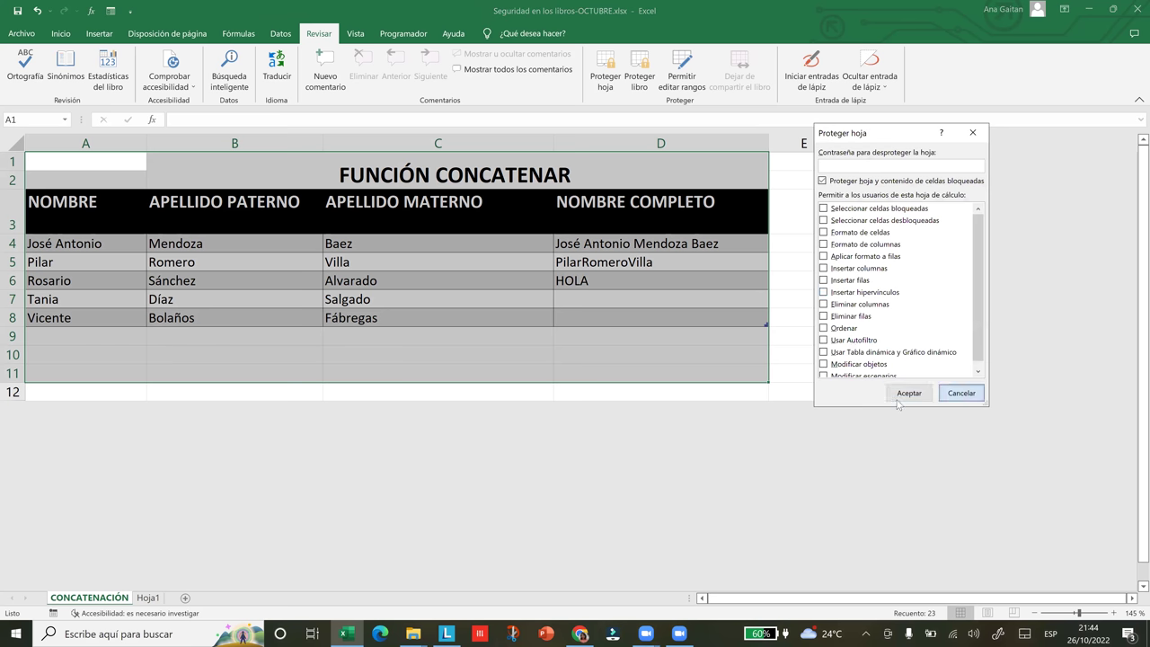
key("Escape")
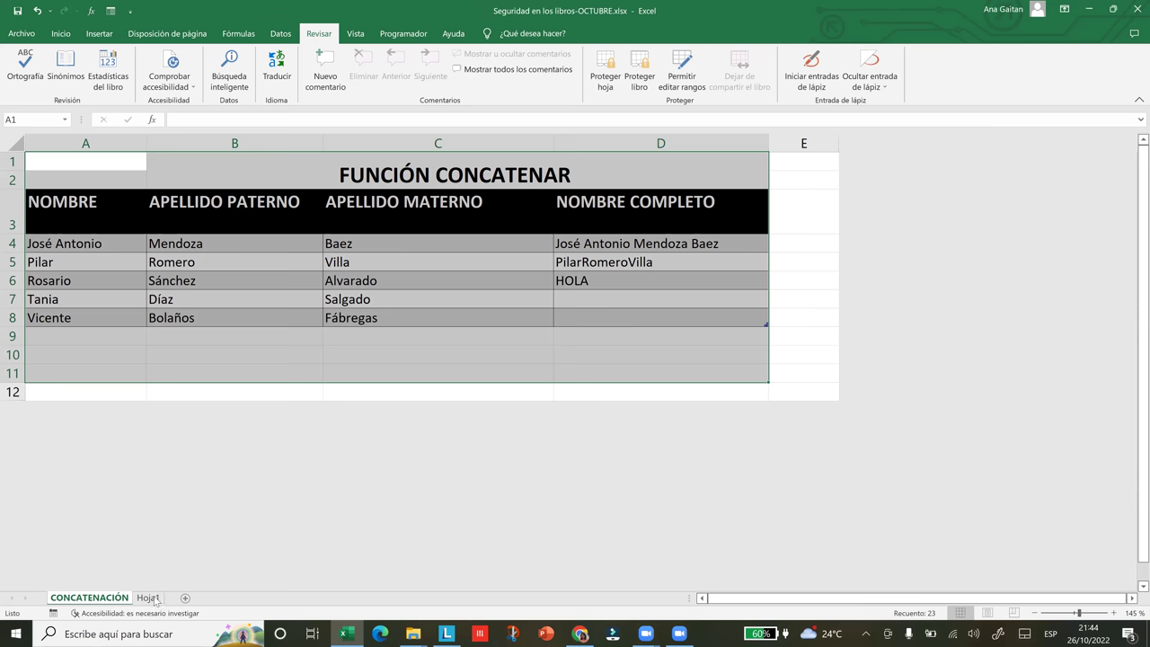
- On Hoja1, inspect the table cells, including the CONCATENAR formula in D5
key("ctrl+Page_Down")
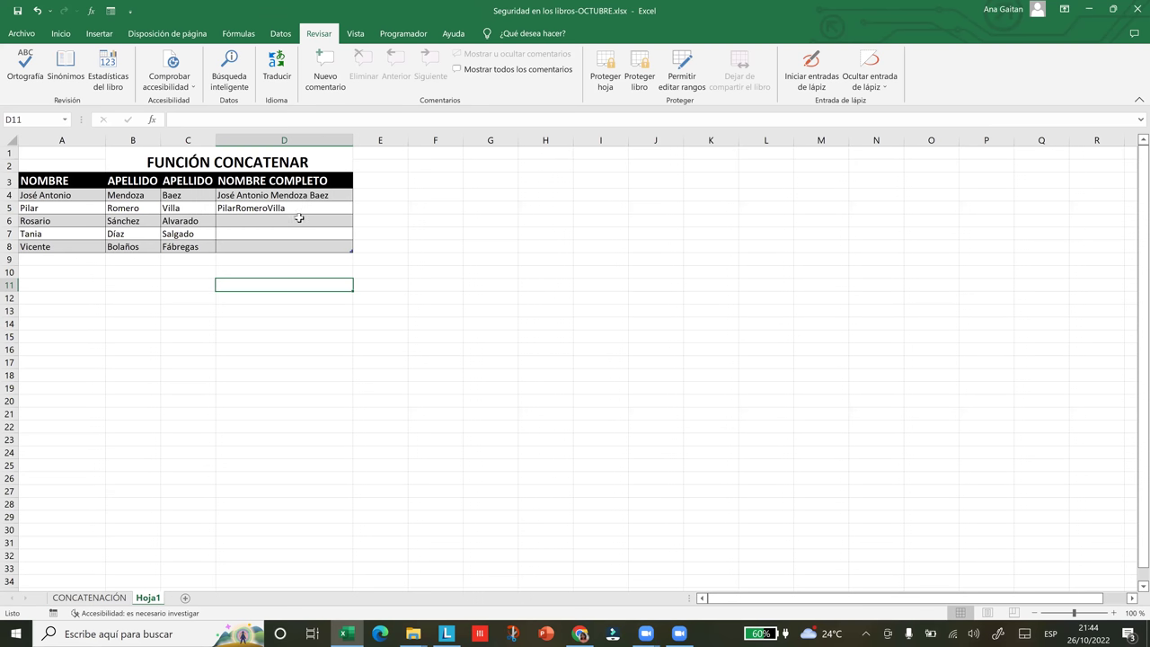
left_click(274, 218)
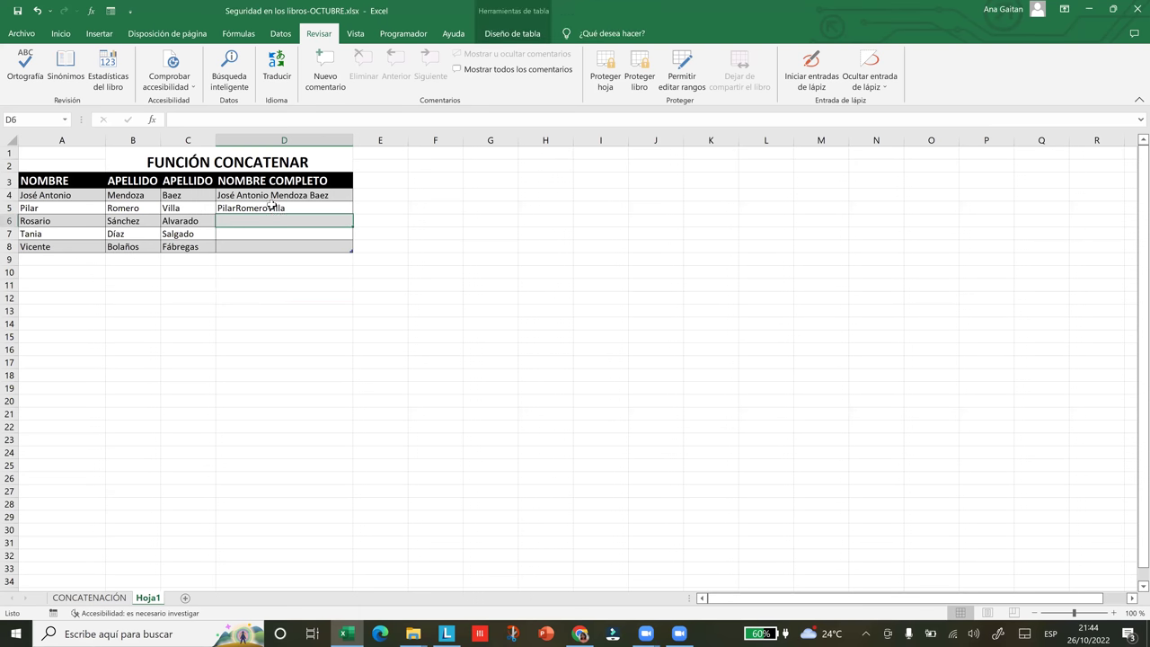
left_click(269, 205)
left_click(266, 179)
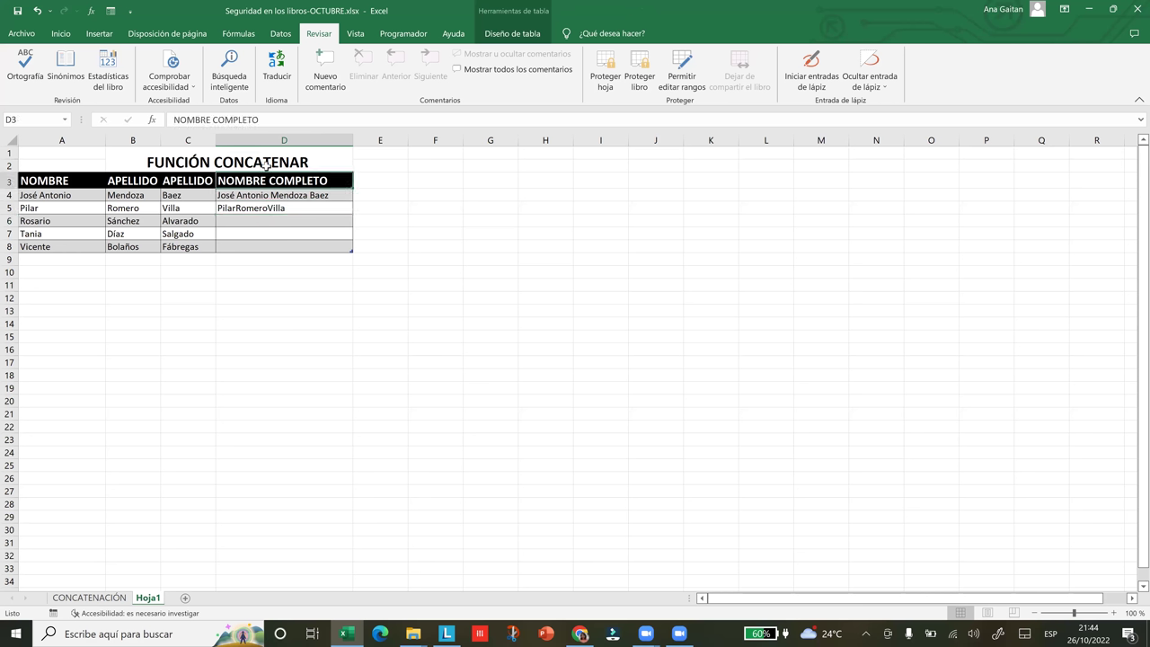
left_click(151, 214)
left_click(77, 192)
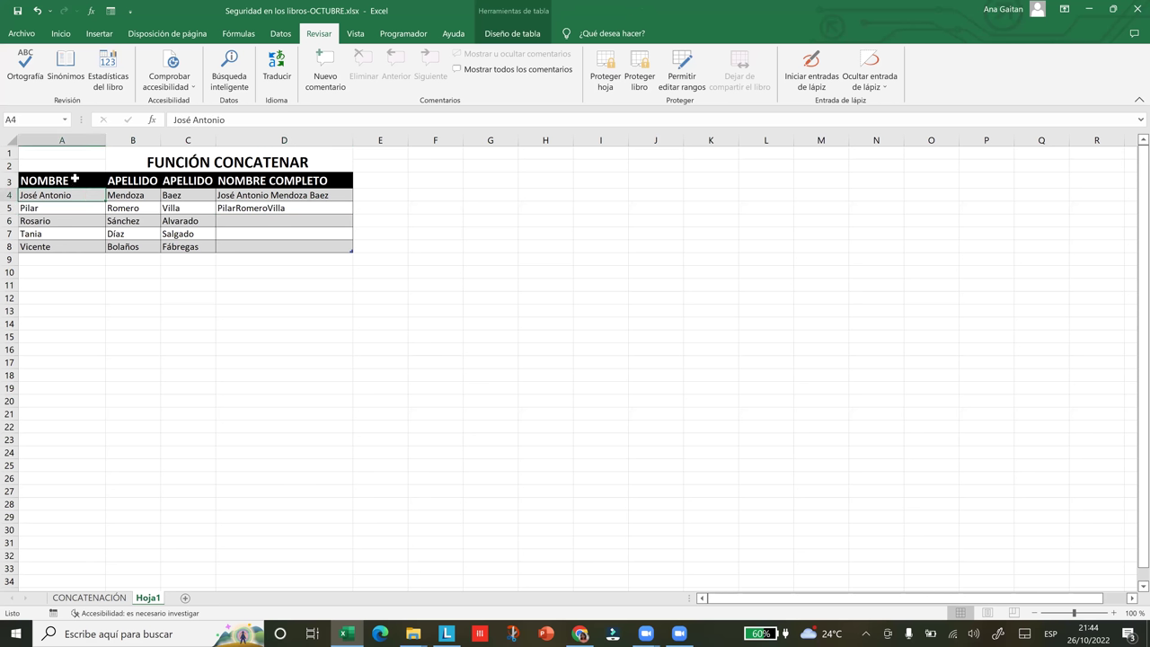
left_click(72, 220)
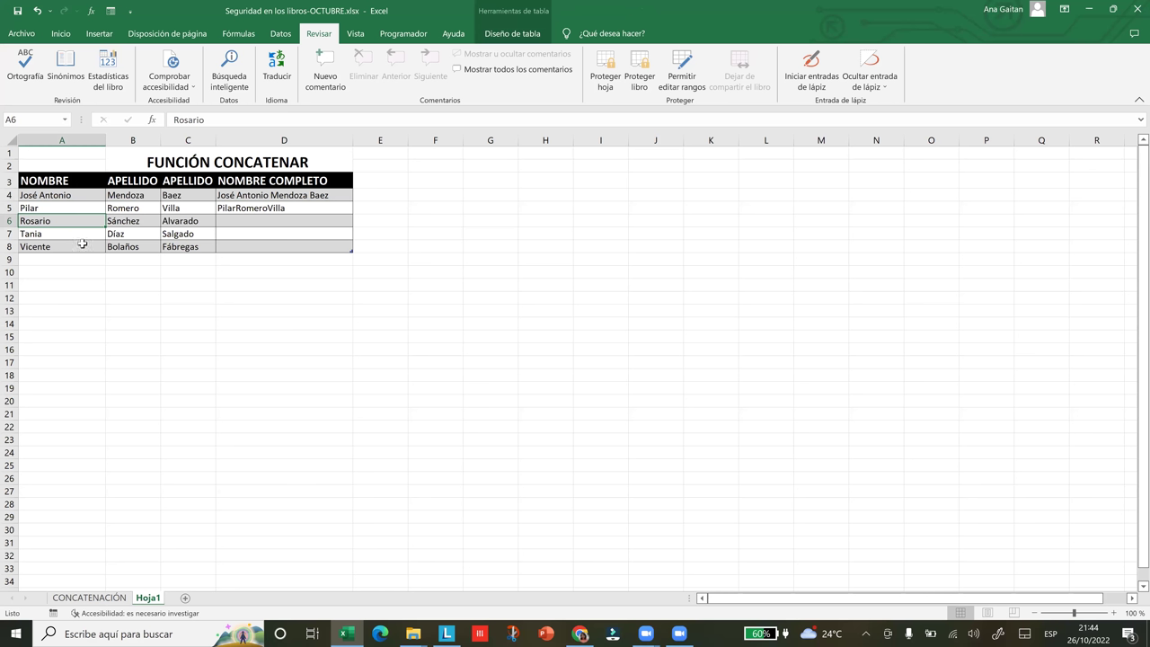
key("Down")
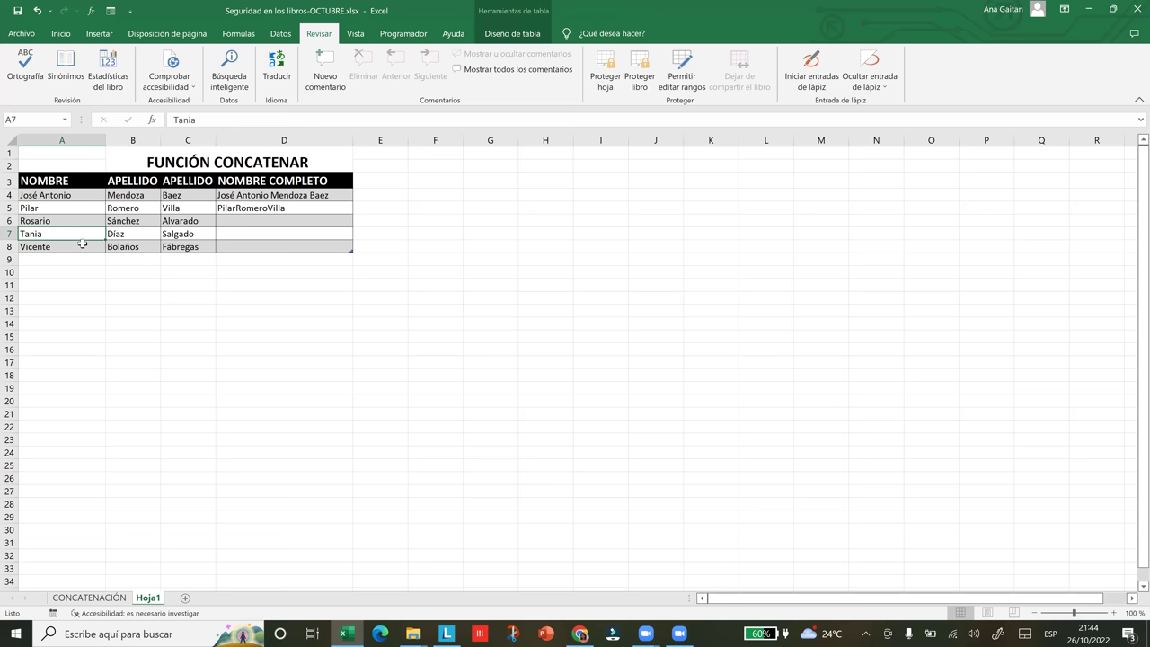
- Select the table range A1:D8 and clear its contents
left_click(71, 165)
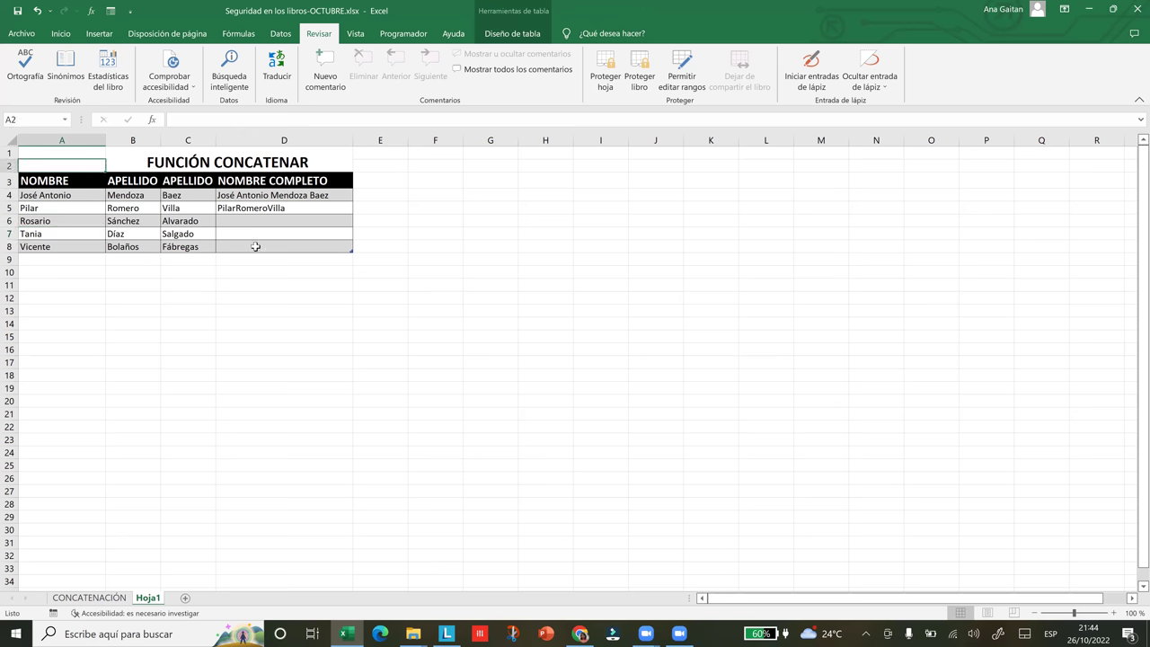
key("ctrl+a")
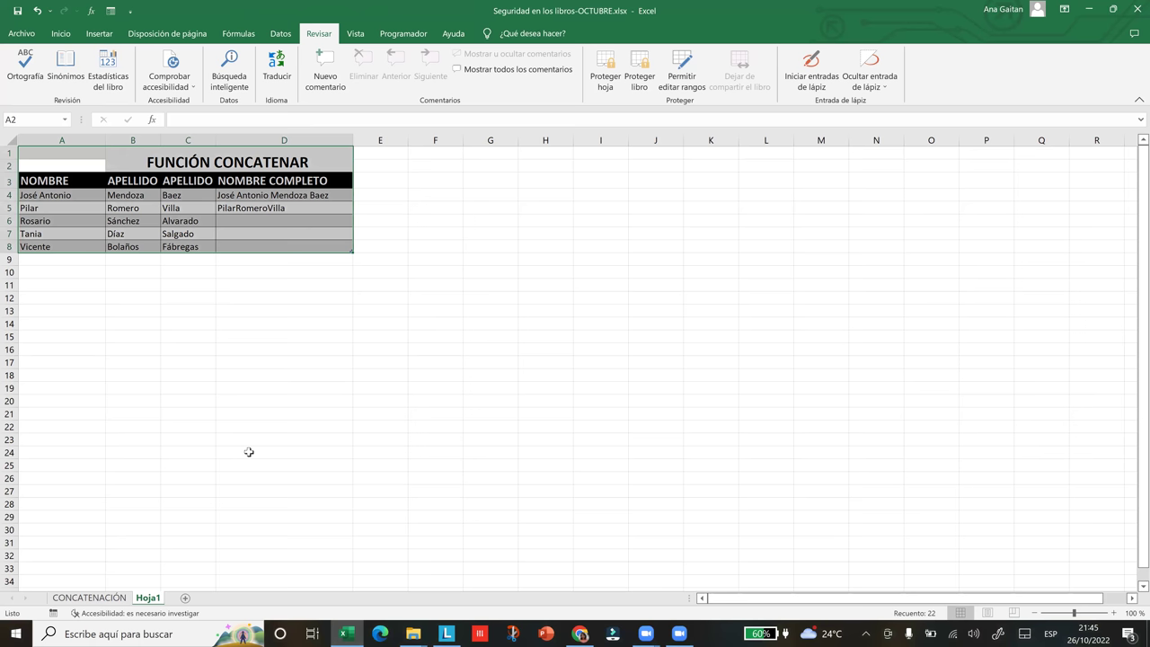
key("Delete")
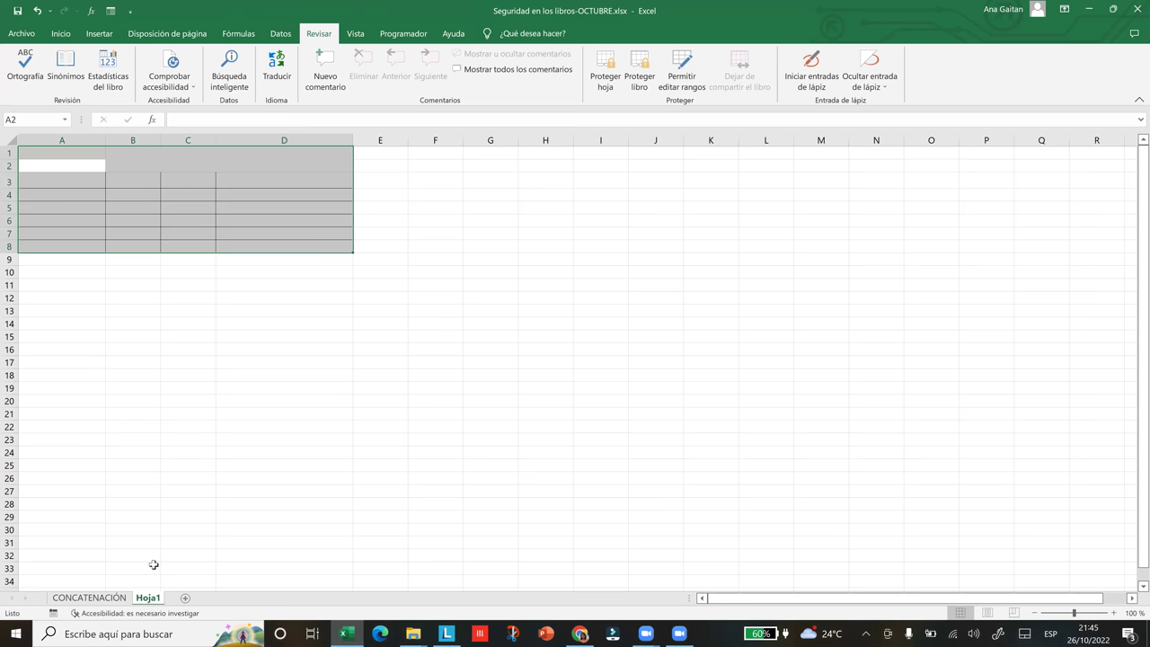
- Delete the Hoja1 sheet, confirming the permanent deletion
right_click(155, 600)
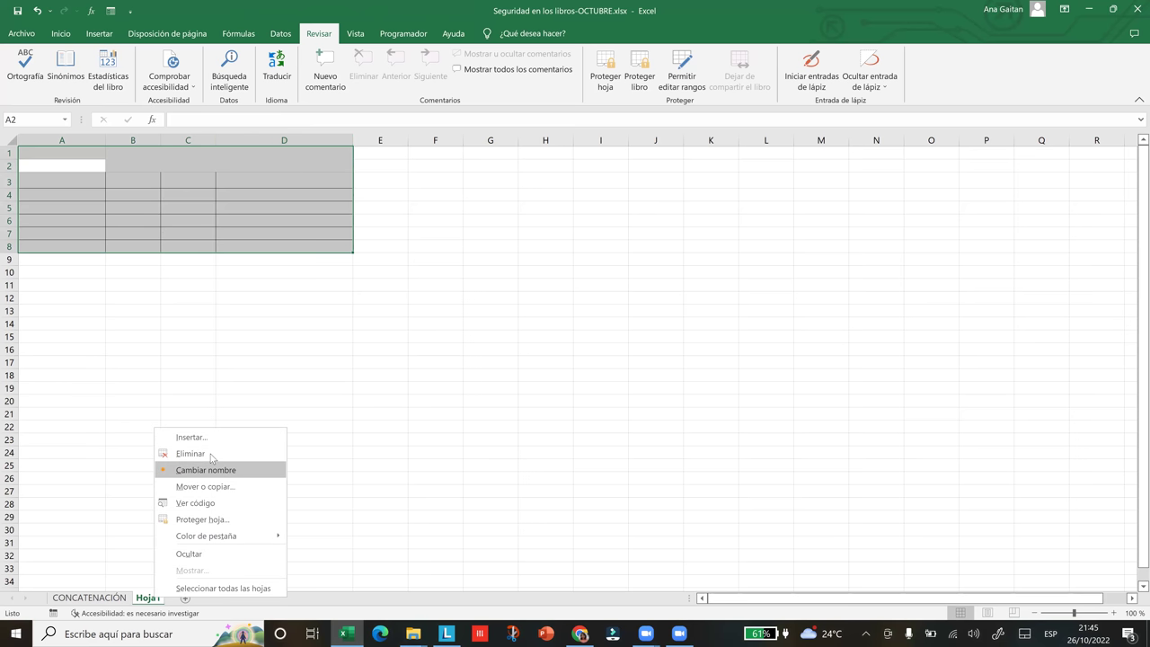
left_click(211, 454)
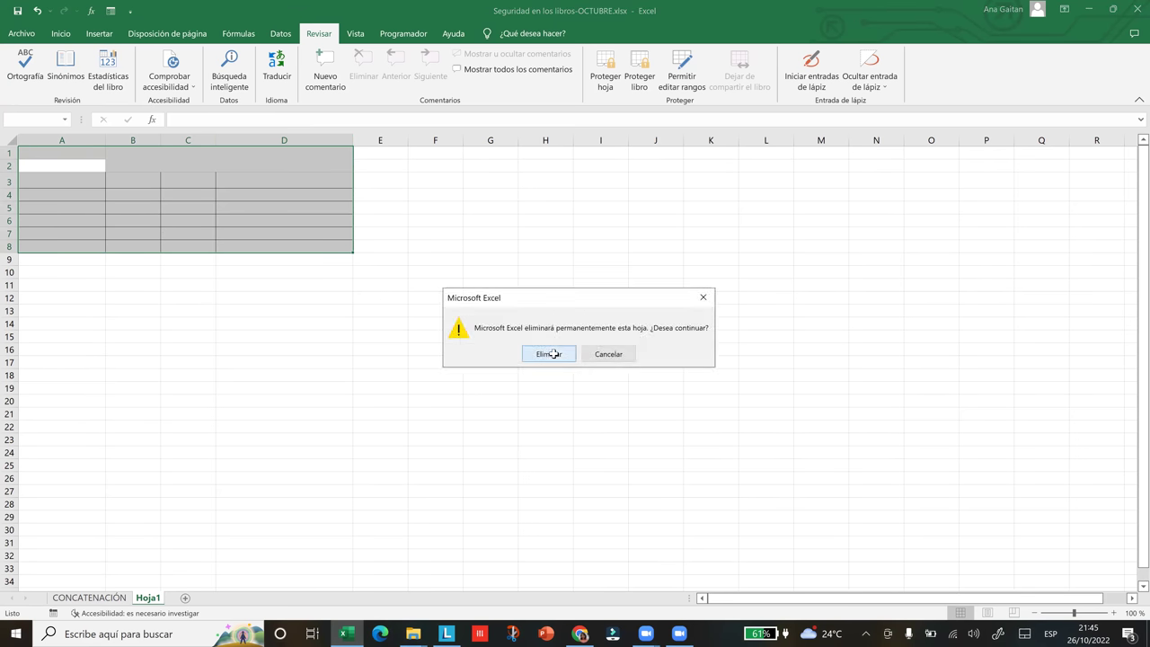
left_click(549, 354)
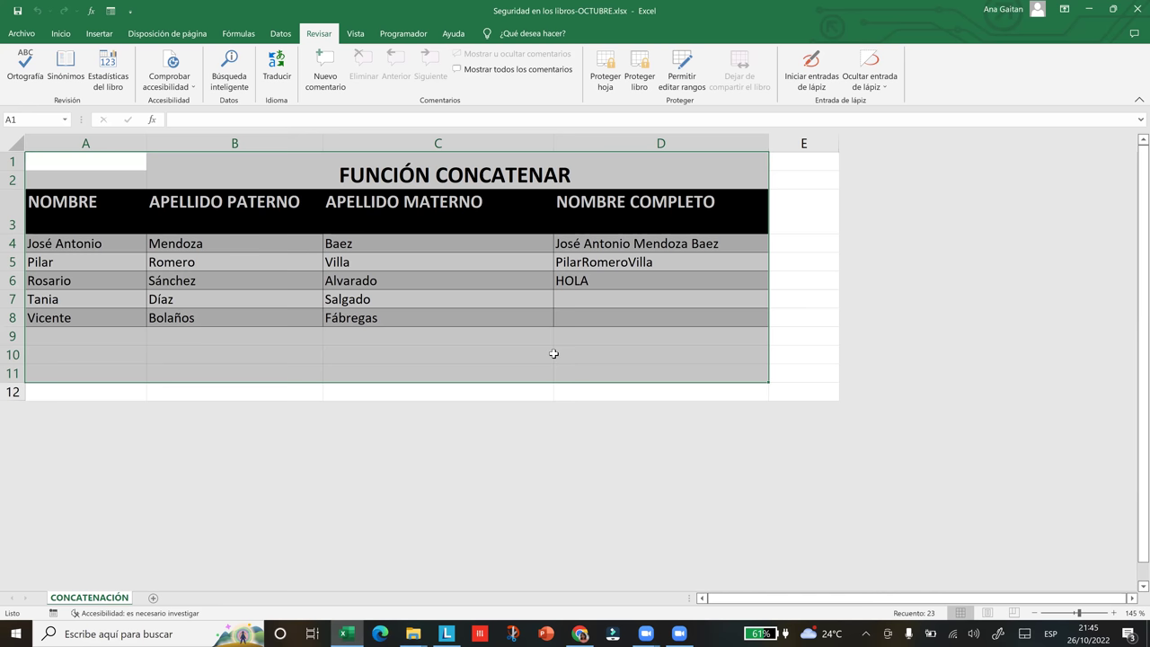
left_click(688, 313)
left_click(605, 72)
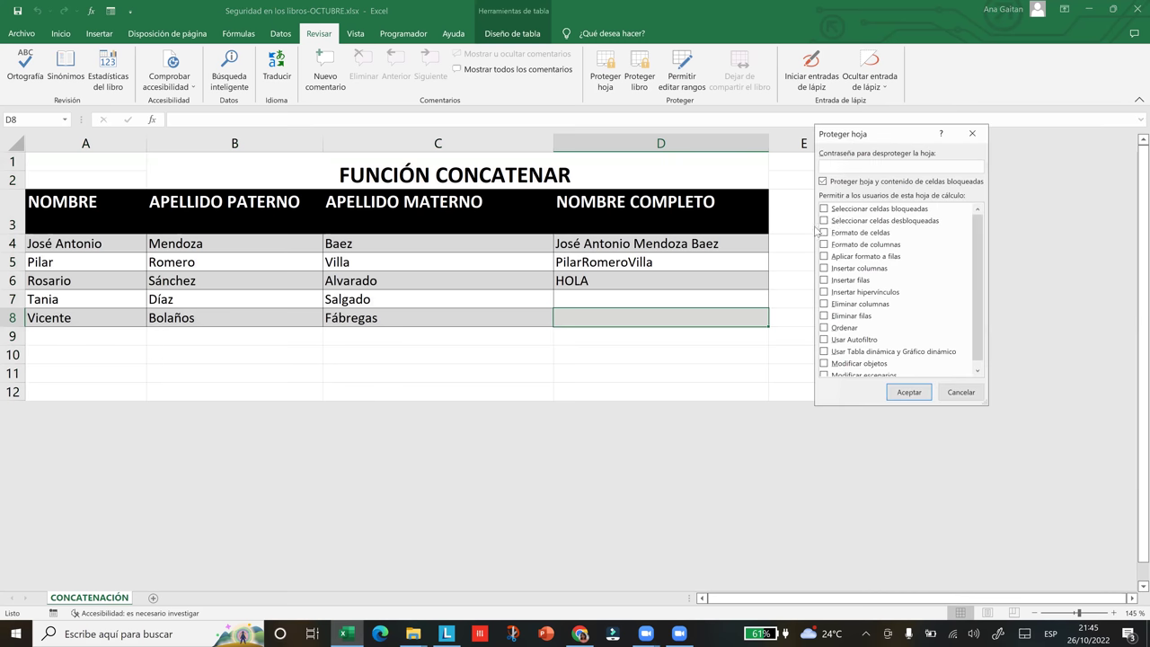
left_click(846, 137)
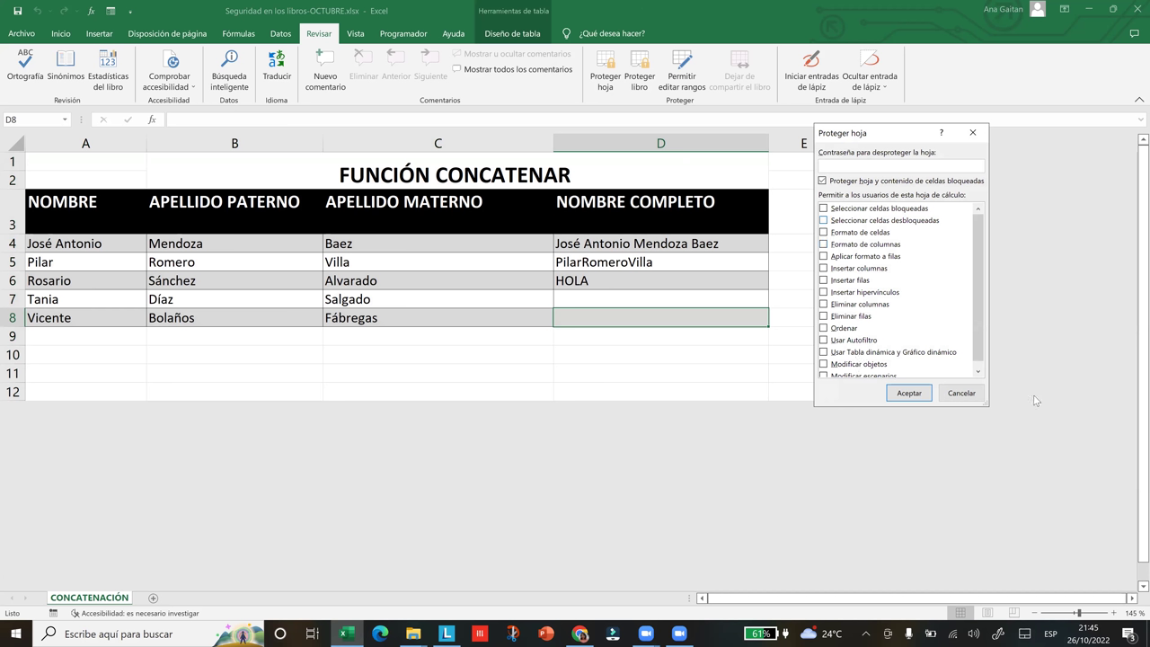
left_click(961, 396)
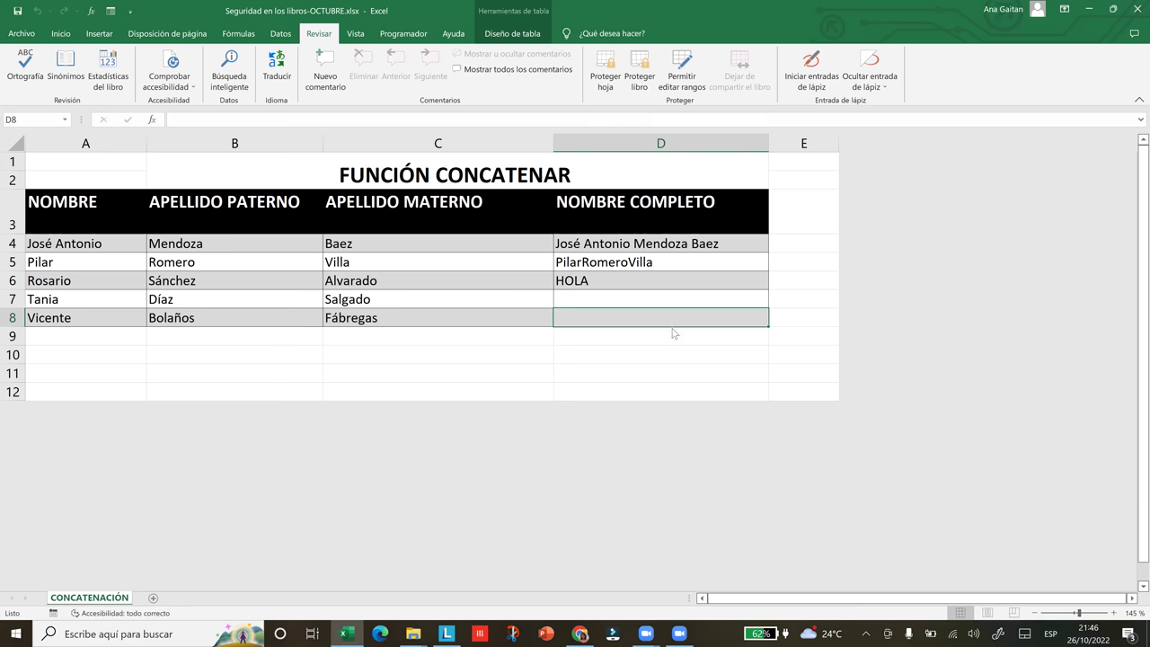
left_click(604, 81)
- Clear the Locked option in Formato de celdas > Proteger for the table cells
left_click(16, 143)
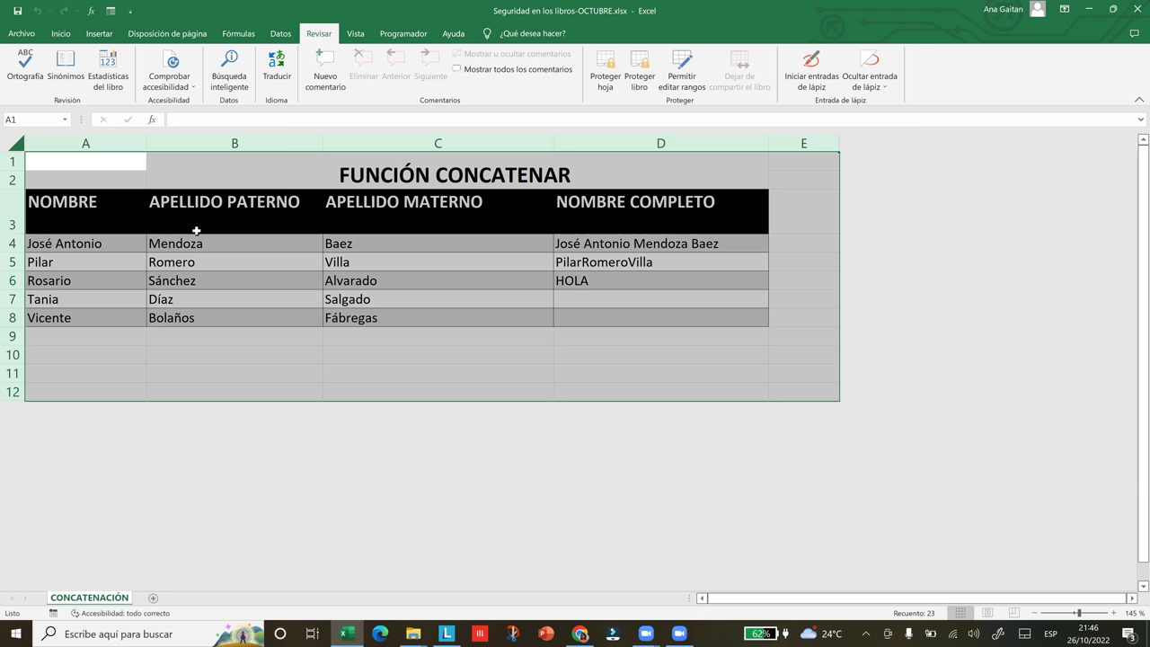
right_click(243, 274)
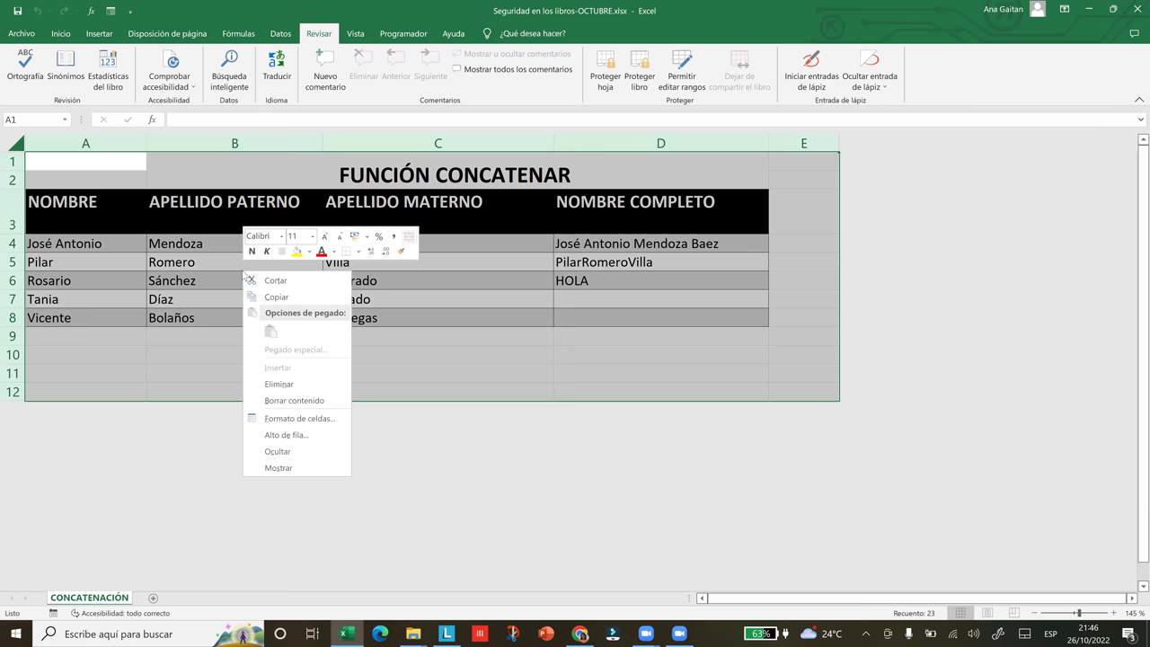
left_click(320, 423)
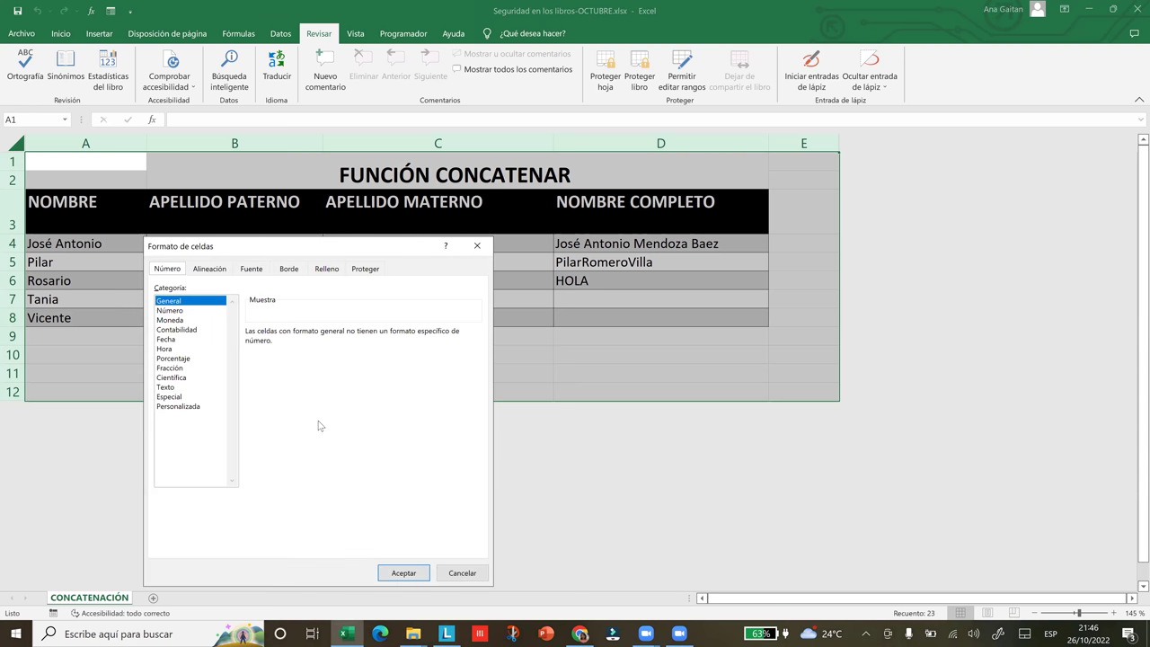
left_click(365, 269)
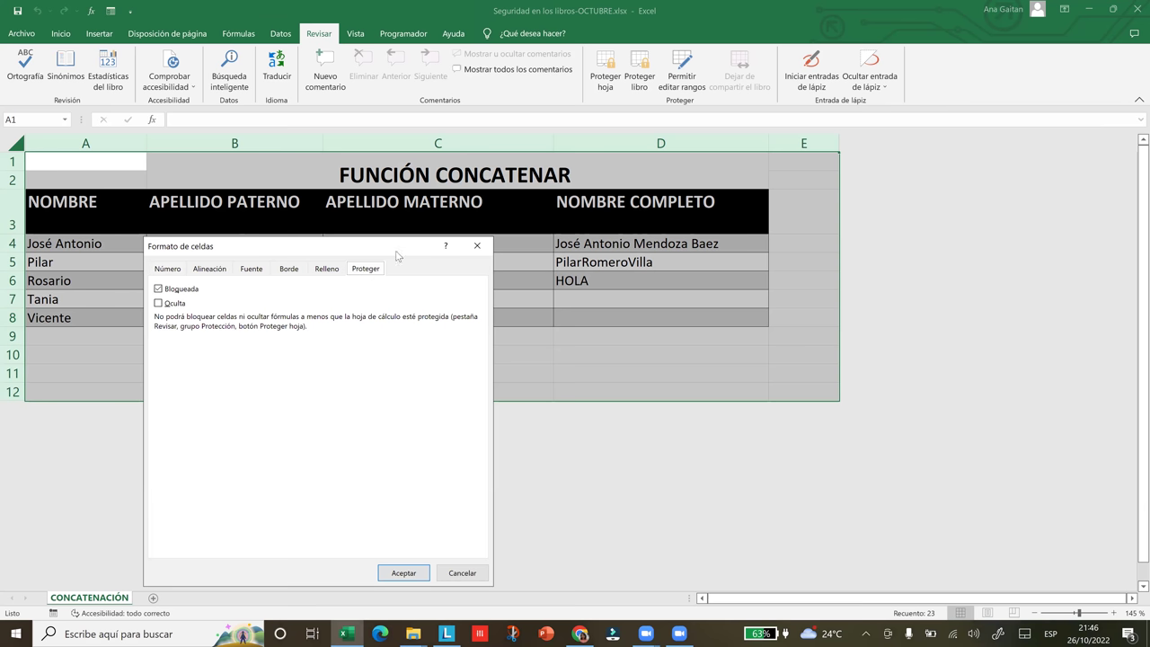
left_click_drag(397, 257, 755, 128)
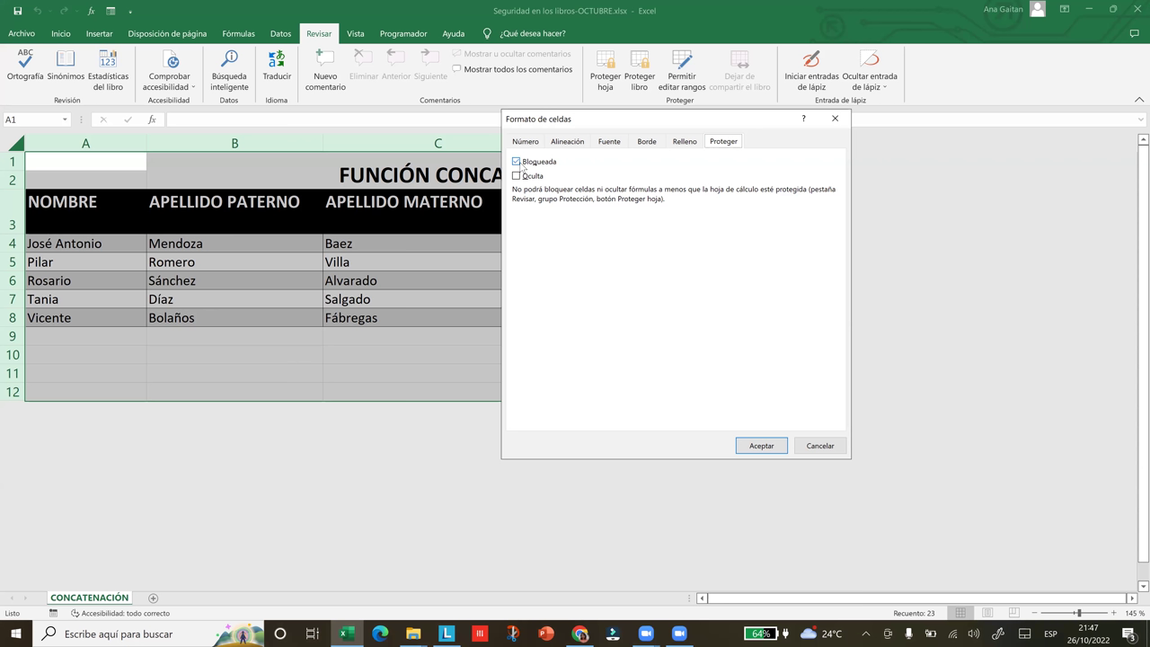
left_click(518, 164)
left_click(762, 447)
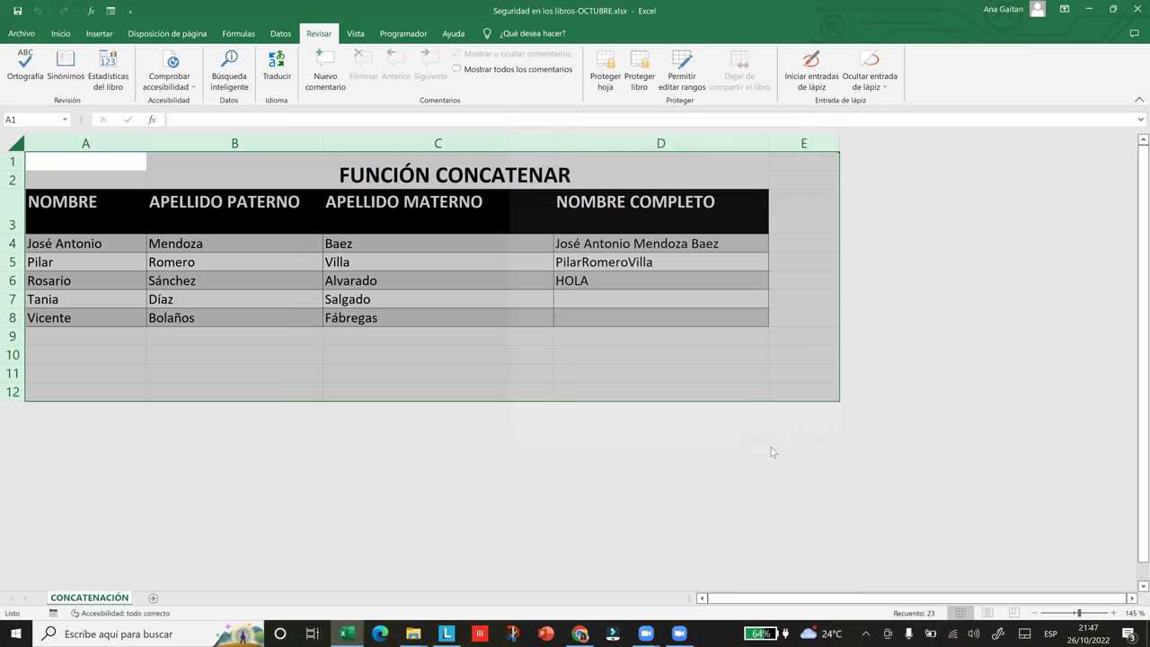
- Select A4:D8 and check Bloqueada in Formato de celdas > Proteger
left_click(776, 386)
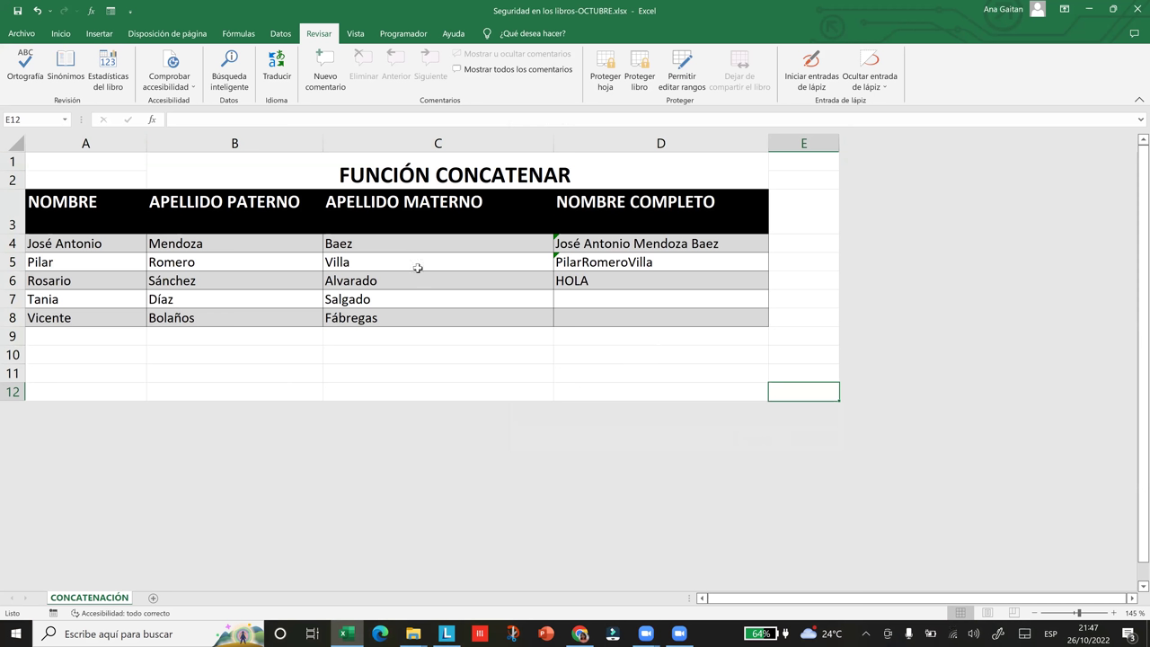
left_click_drag(63, 243, 224, 317)
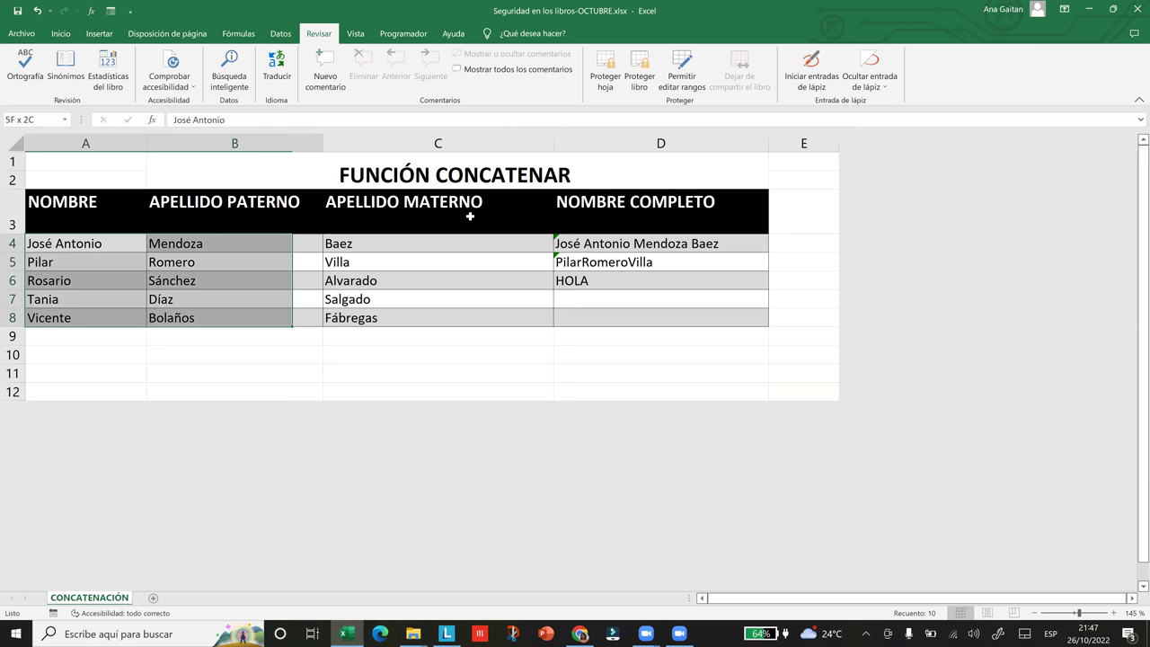
left_click_drag(469, 216, 723, 196)
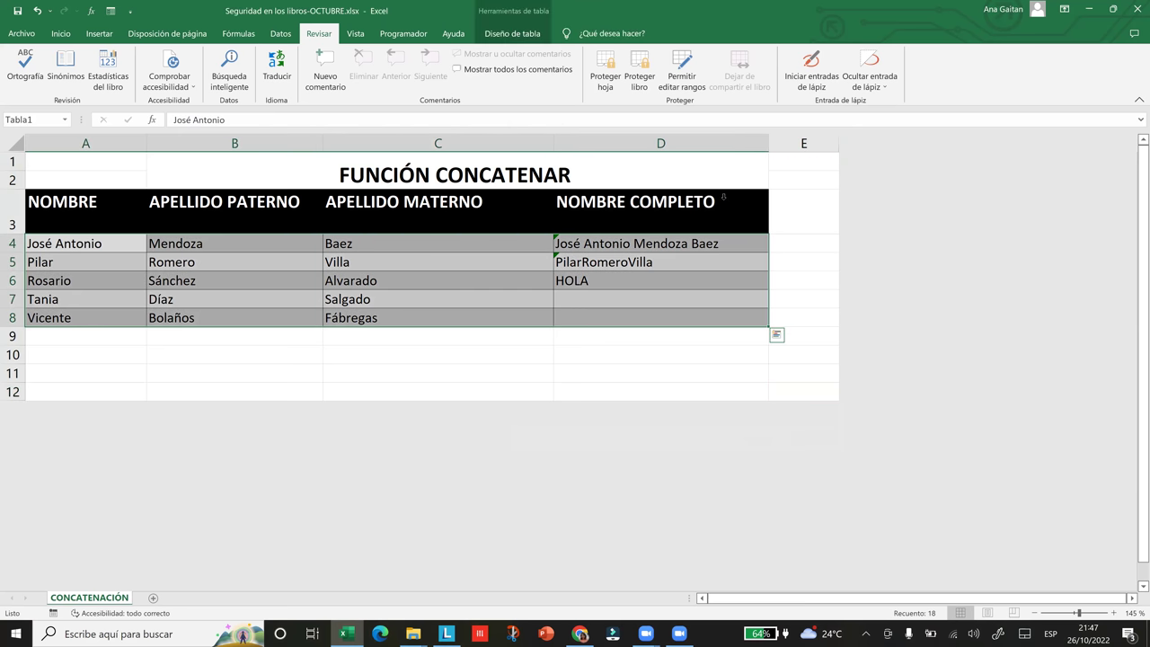
right_click(537, 260)
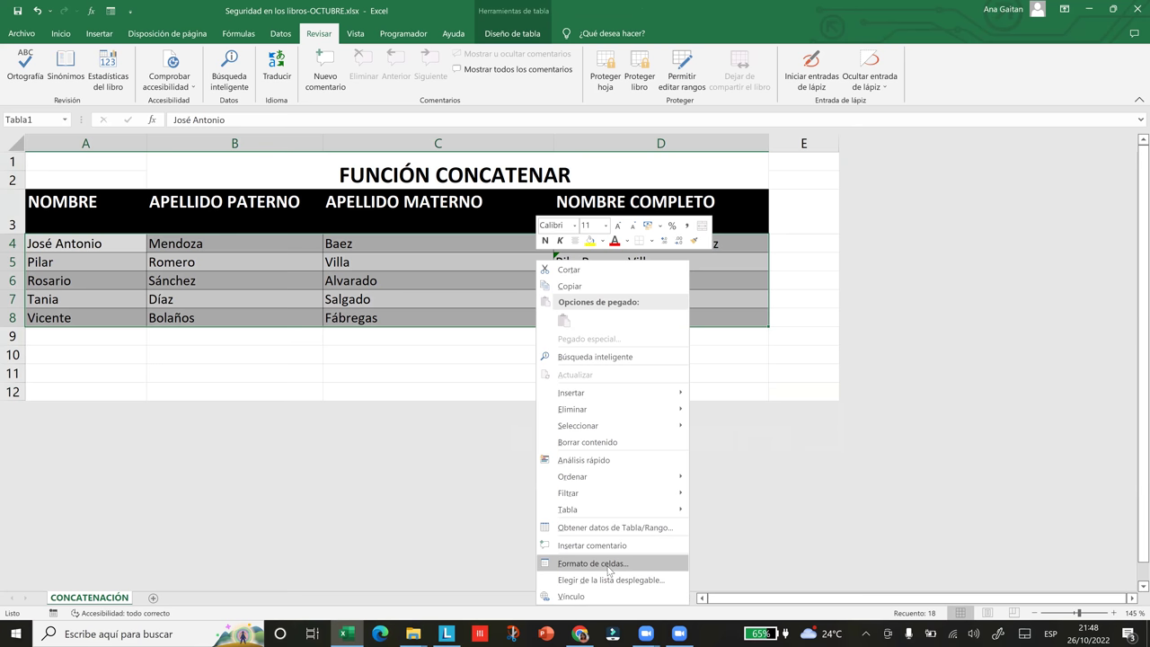
left_click(610, 564)
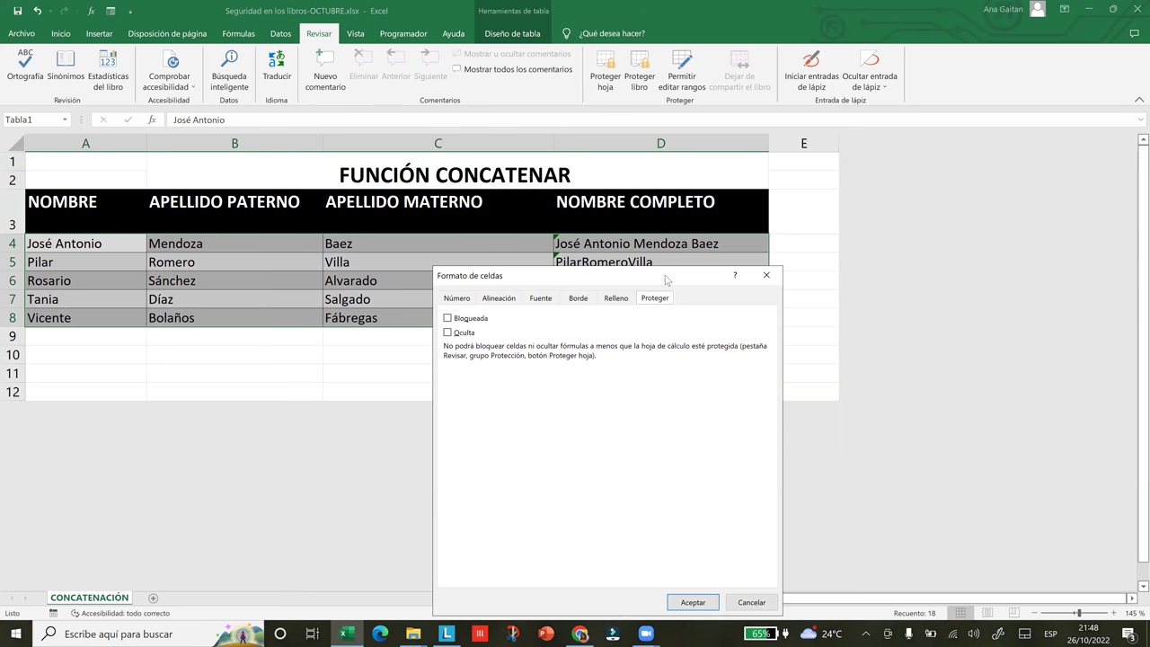
left_click_drag(666, 280, 758, 176)
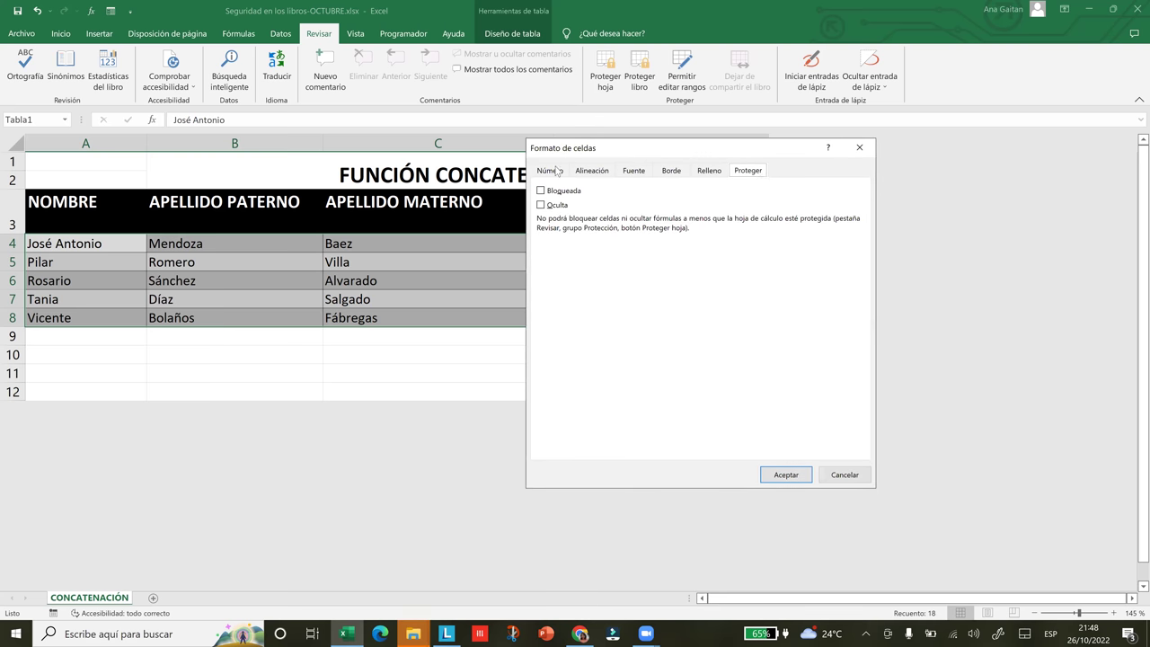
left_click(541, 192)
left_click(541, 191)
left_click(786, 475)
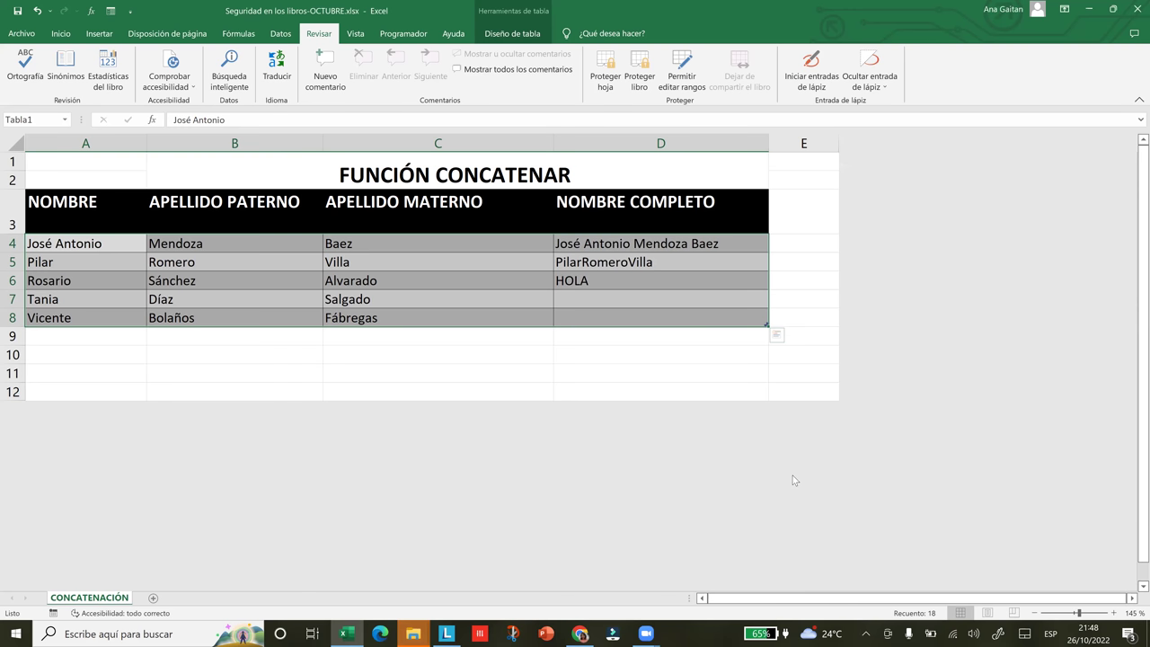
- In Proteger hoja, allow formatting cells, columns and rows plus inserting columns and rows
left_click(803, 229)
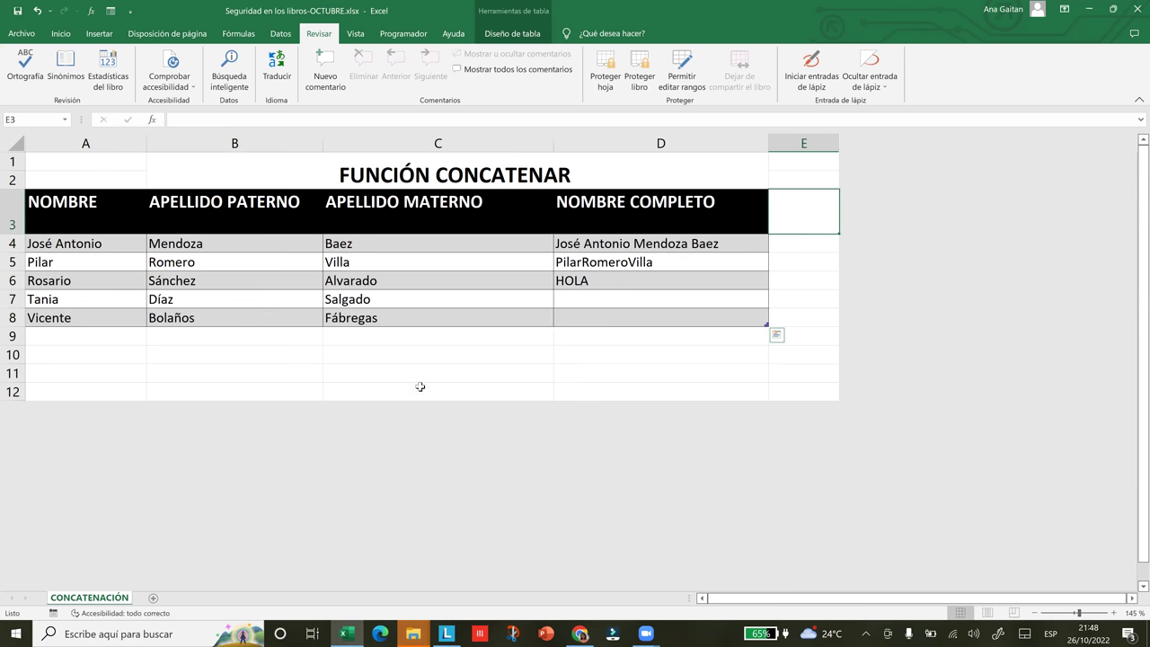
left_click(420, 386)
left_click(618, 366)
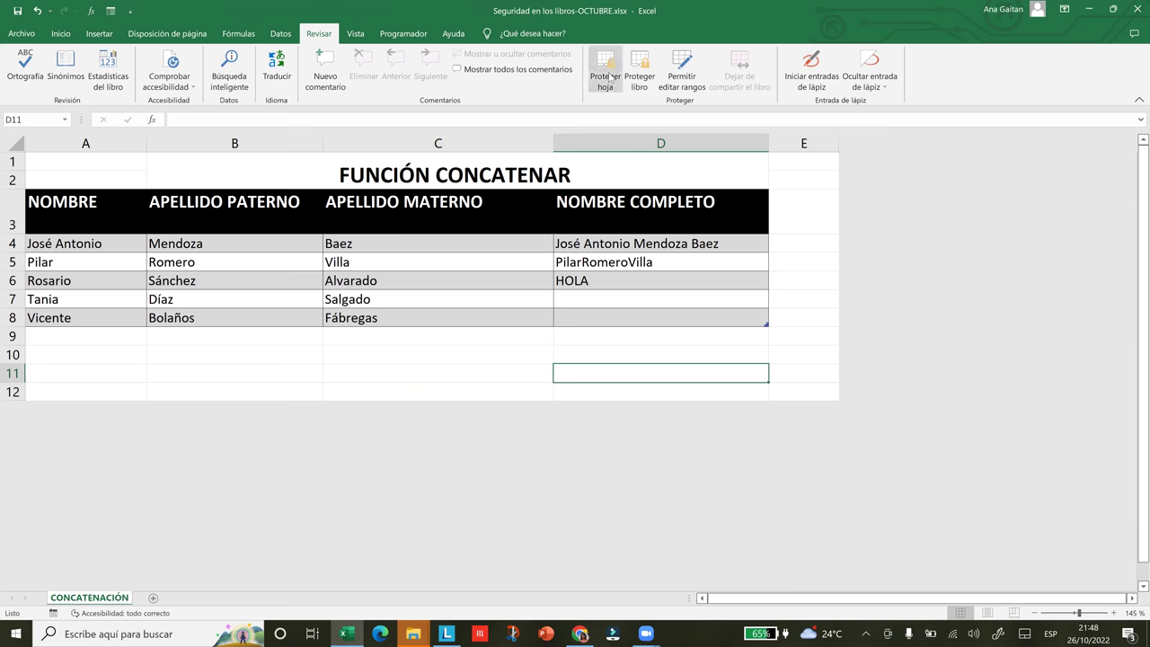
left_click(610, 78)
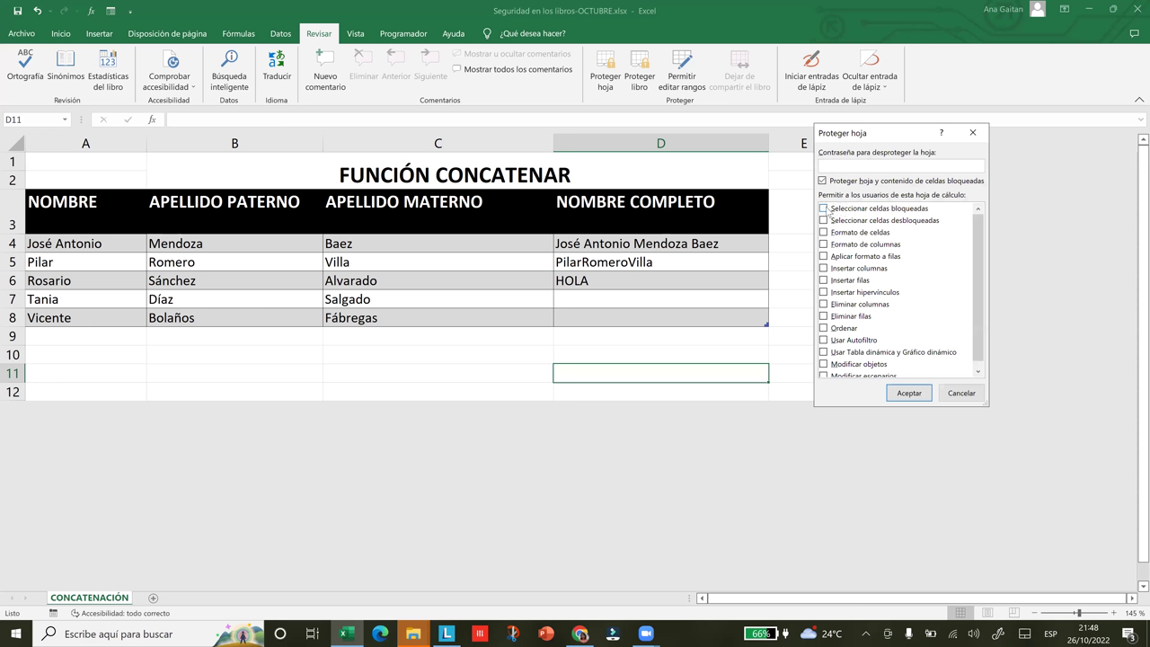
left_click(824, 233)
left_click(824, 244)
left_click(824, 257)
left_click(824, 269)
left_click(824, 281)
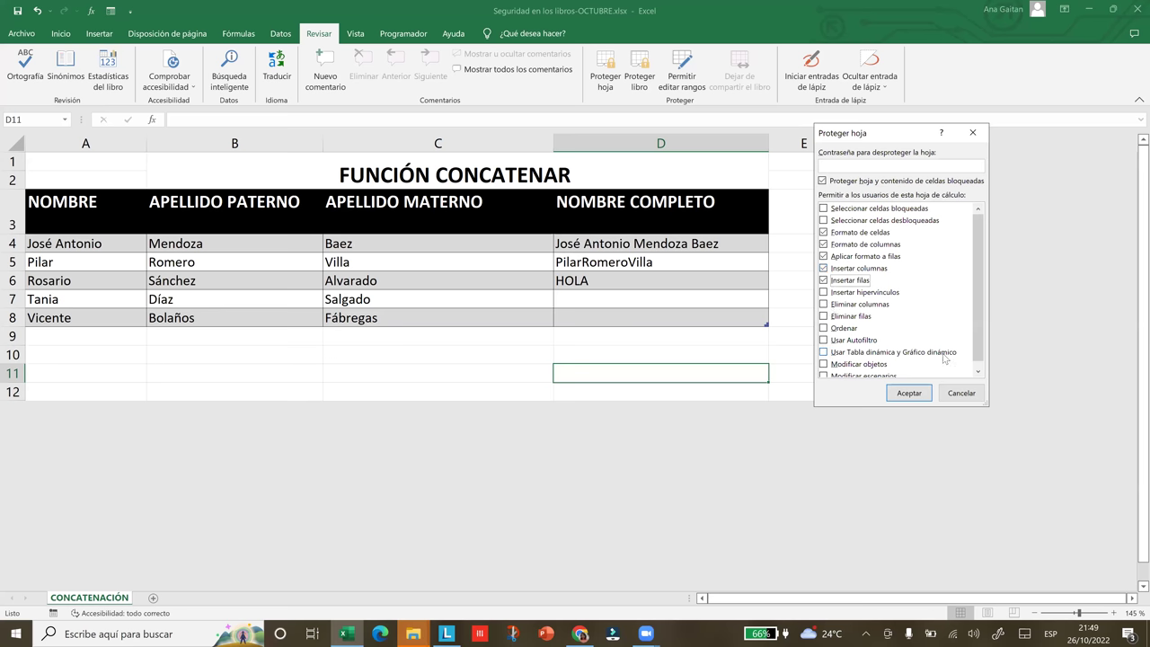
- Enter and confirm the sheet protection password
scroll(978, 353, "down", 2)
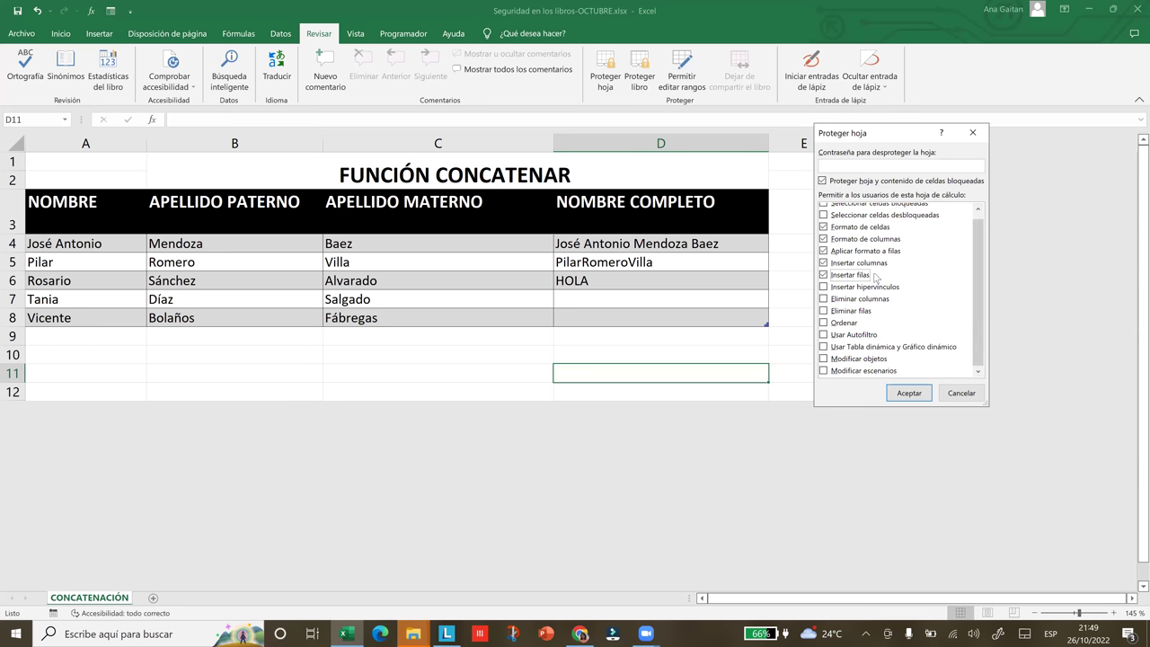
left_click(879, 163)
key("Return")
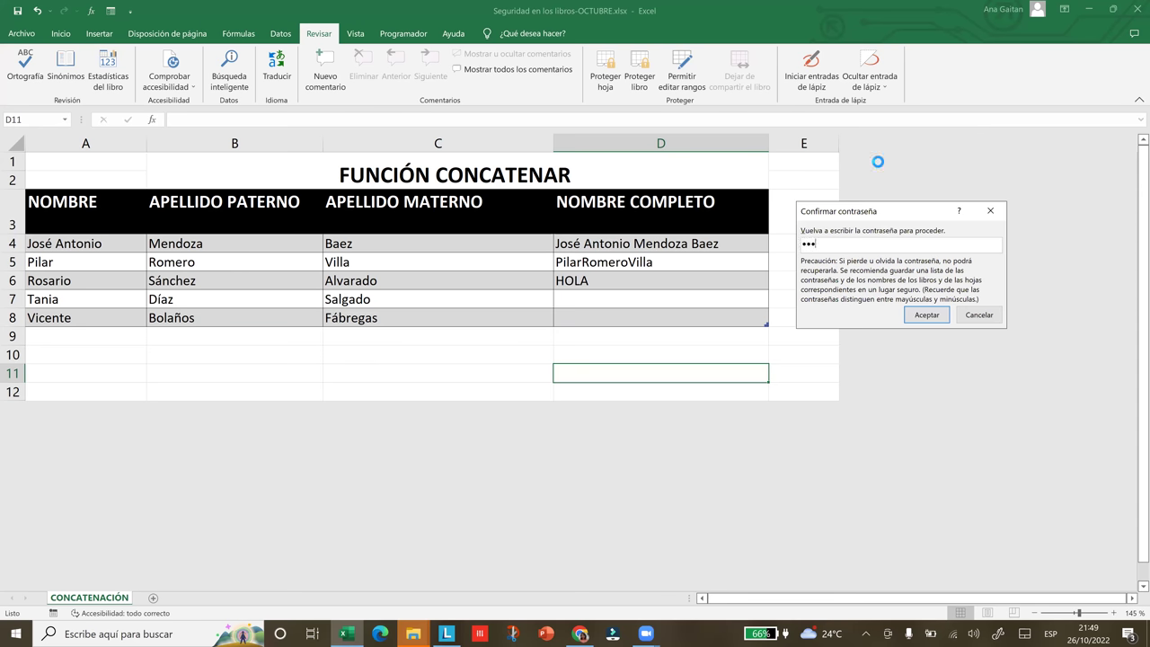
key("Return")
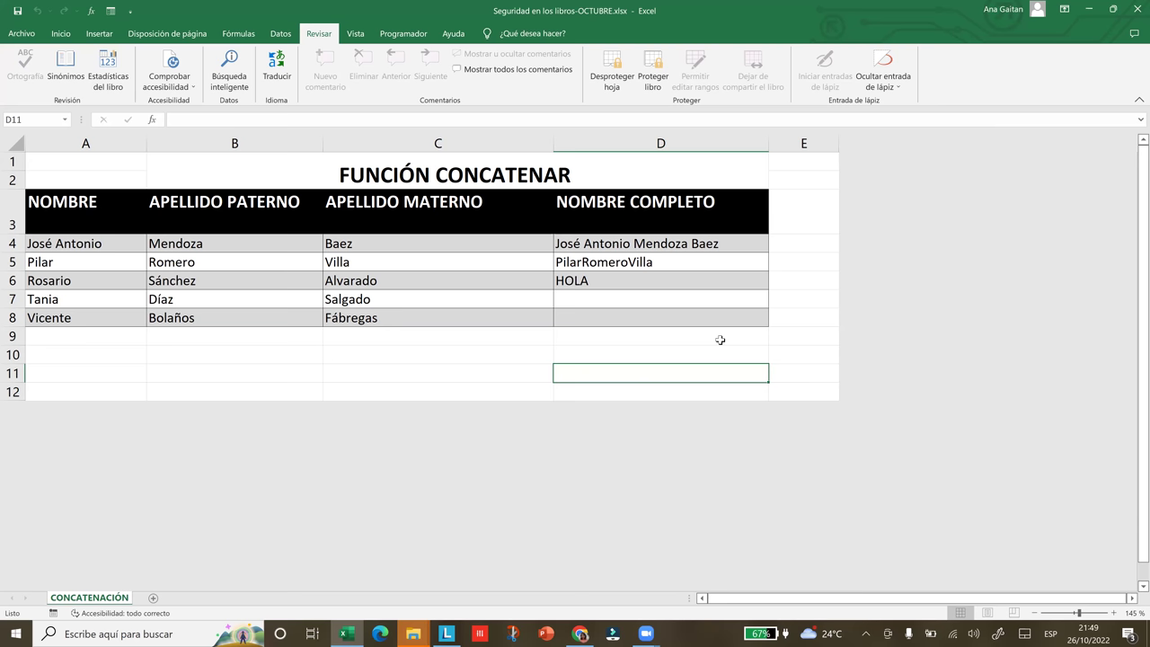
- Close the three Explorer folder windows, add sheet Hoja2, and return to CONCATENACIÓN
mouse_move(418, 635)
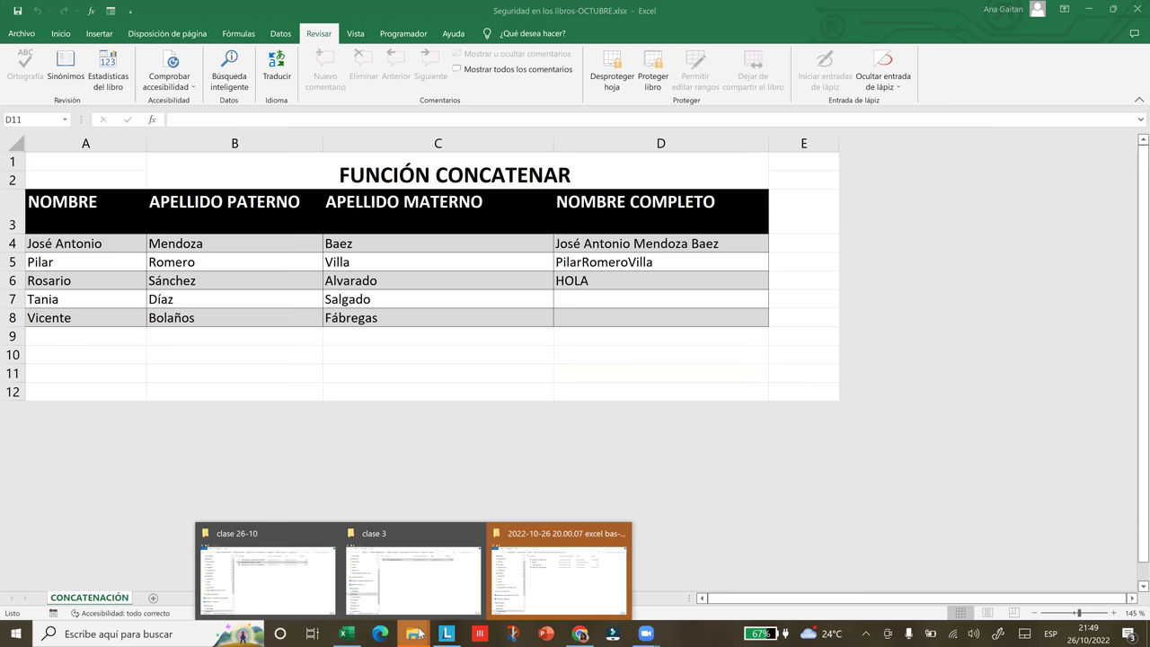
left_click(623, 533)
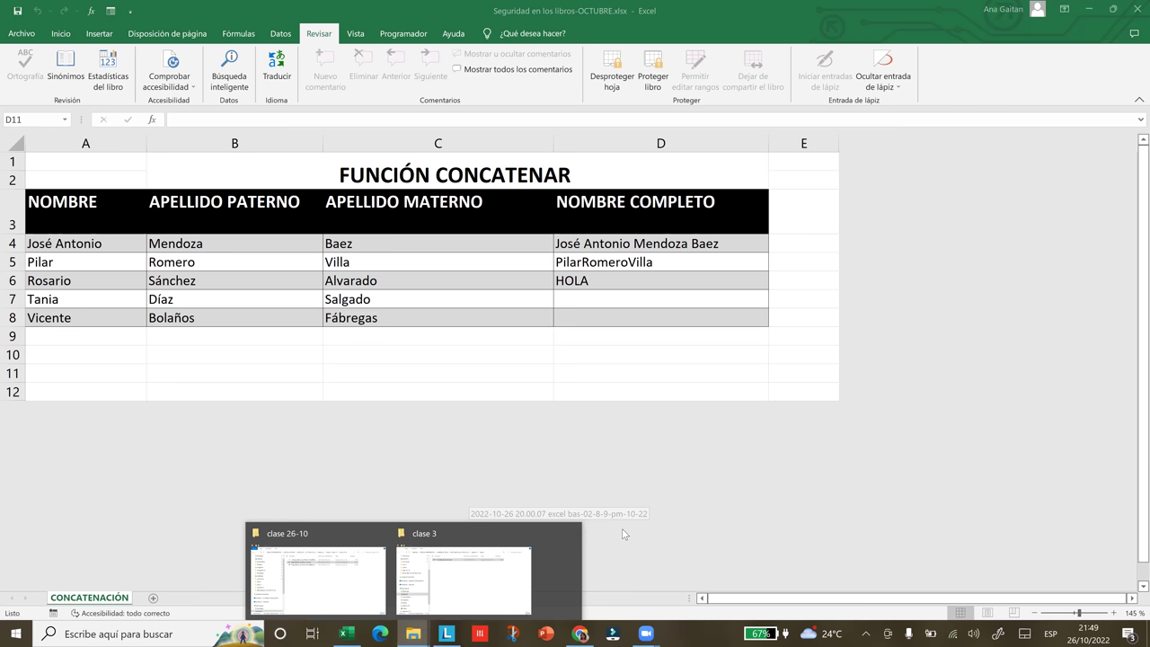
left_click(550, 535)
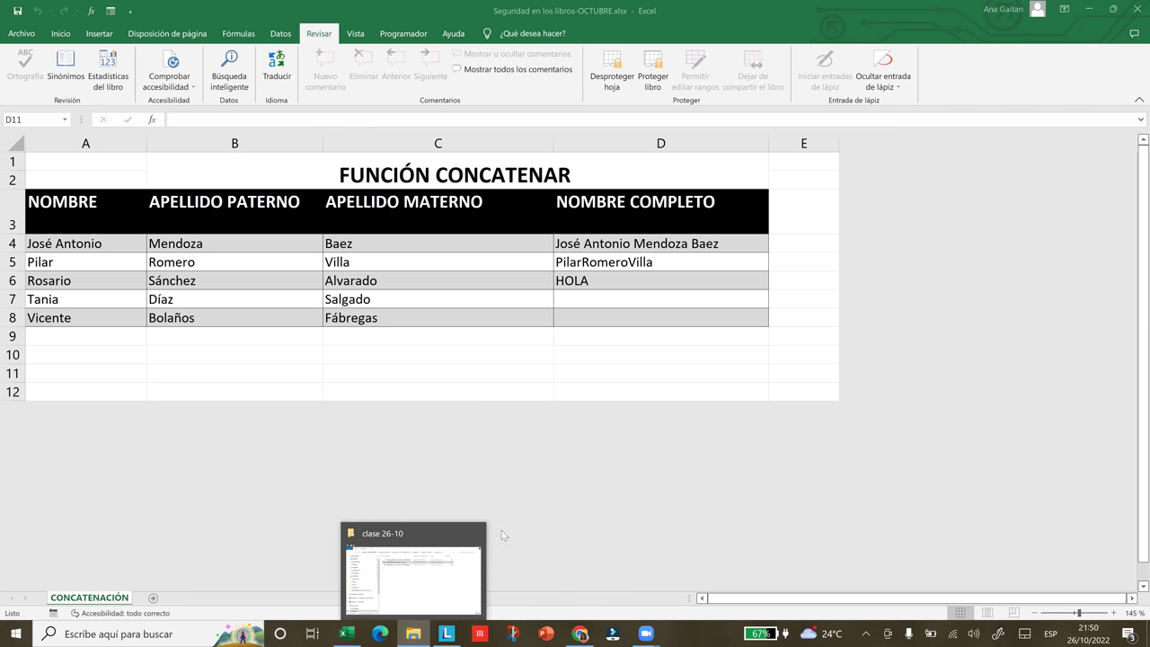
left_click(477, 534)
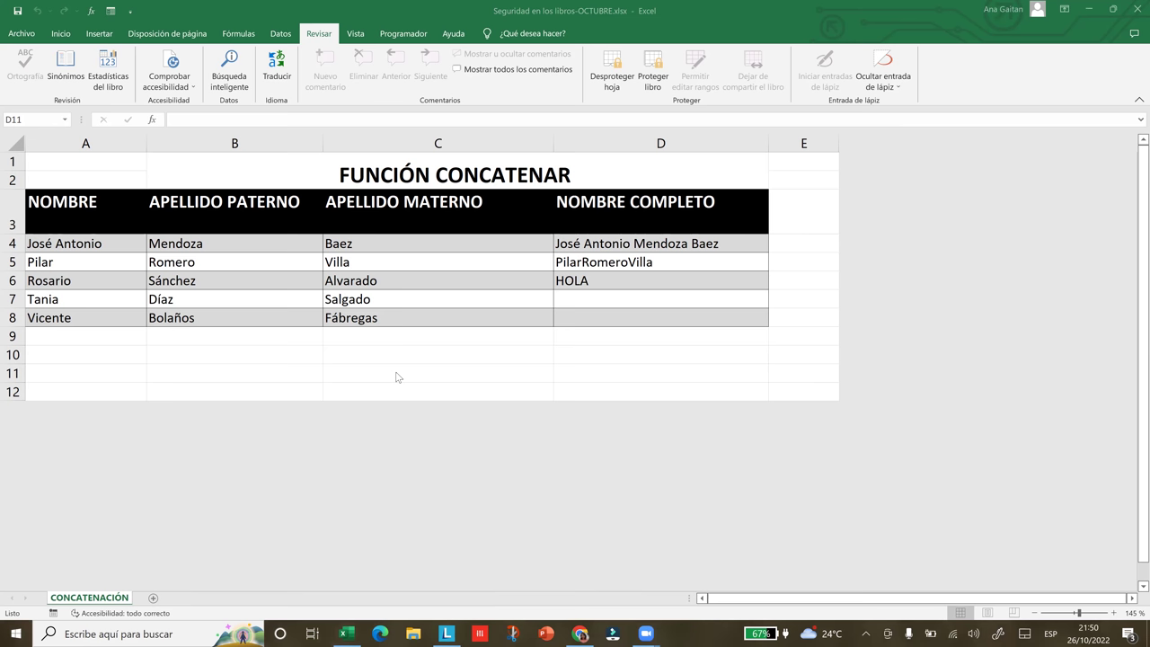
left_click(153, 599)
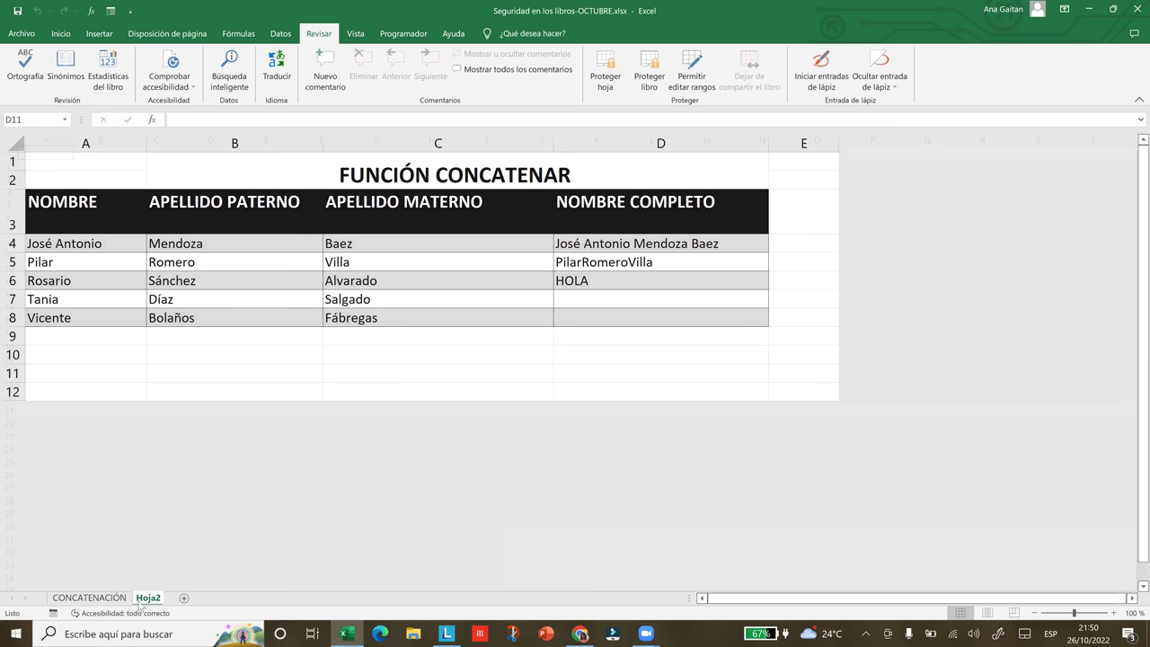
key("ctrl+Page_Up")
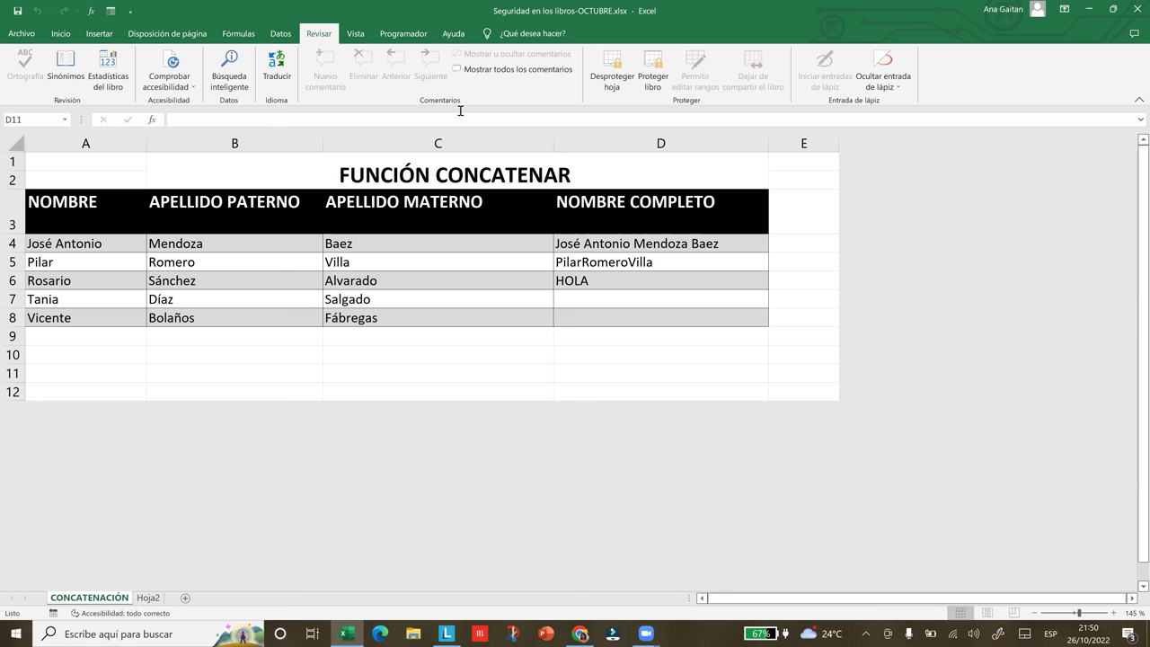
- Unprotect the CONCATENACIÓN sheet by entering its password
left_click(608, 79)
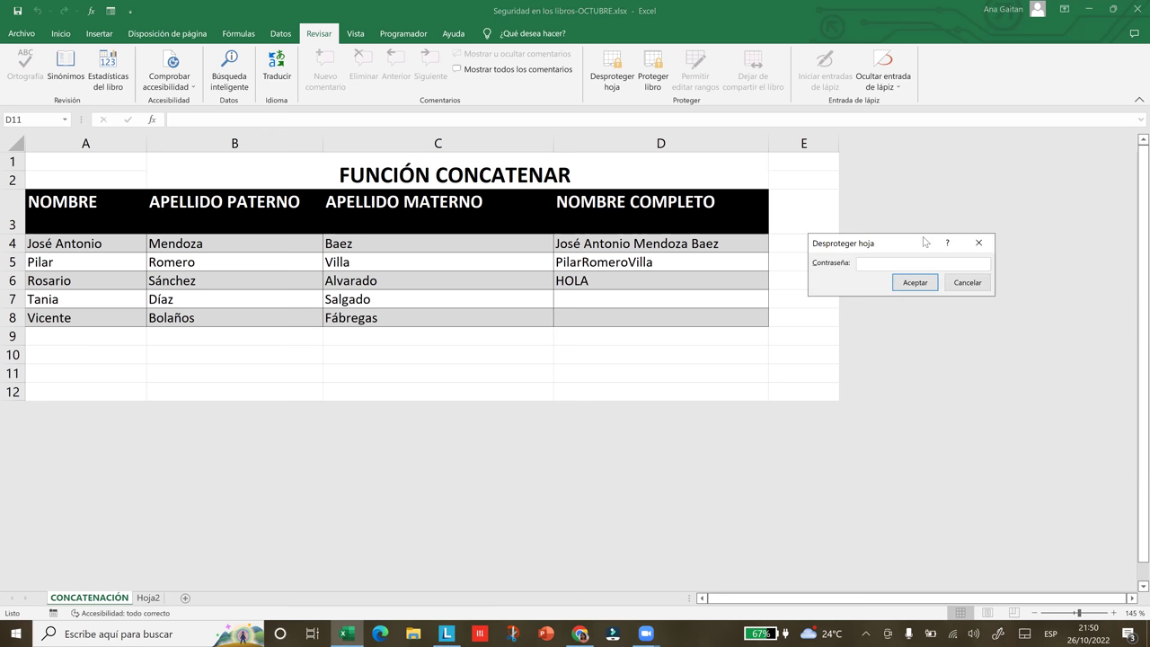
key("Return")
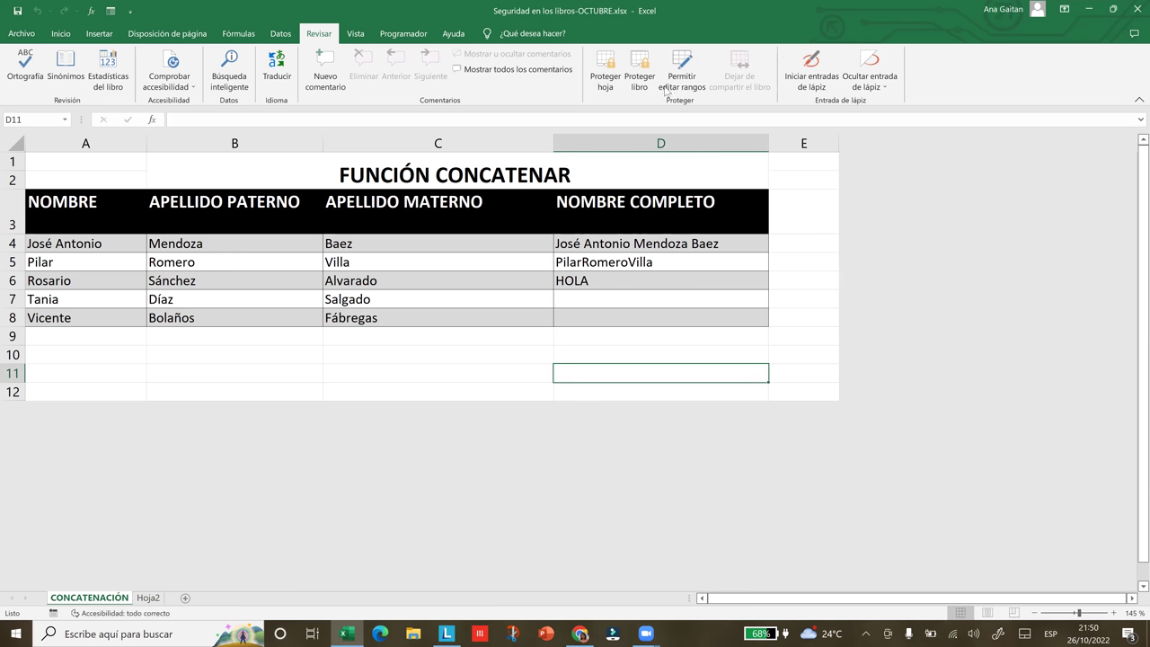
- Re-protect the sheet with a confirmed password, also allowing Seleccionar celdas bloqueadas
left_click(608, 79)
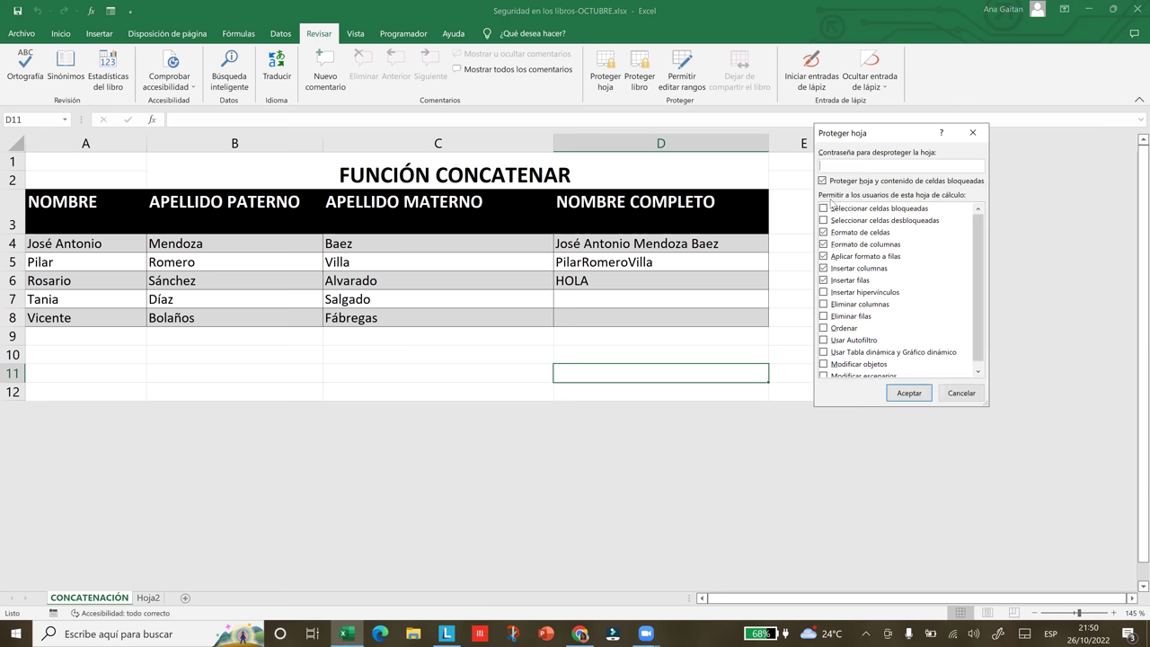
left_click(824, 208)
left_click(834, 165)
key("Return")
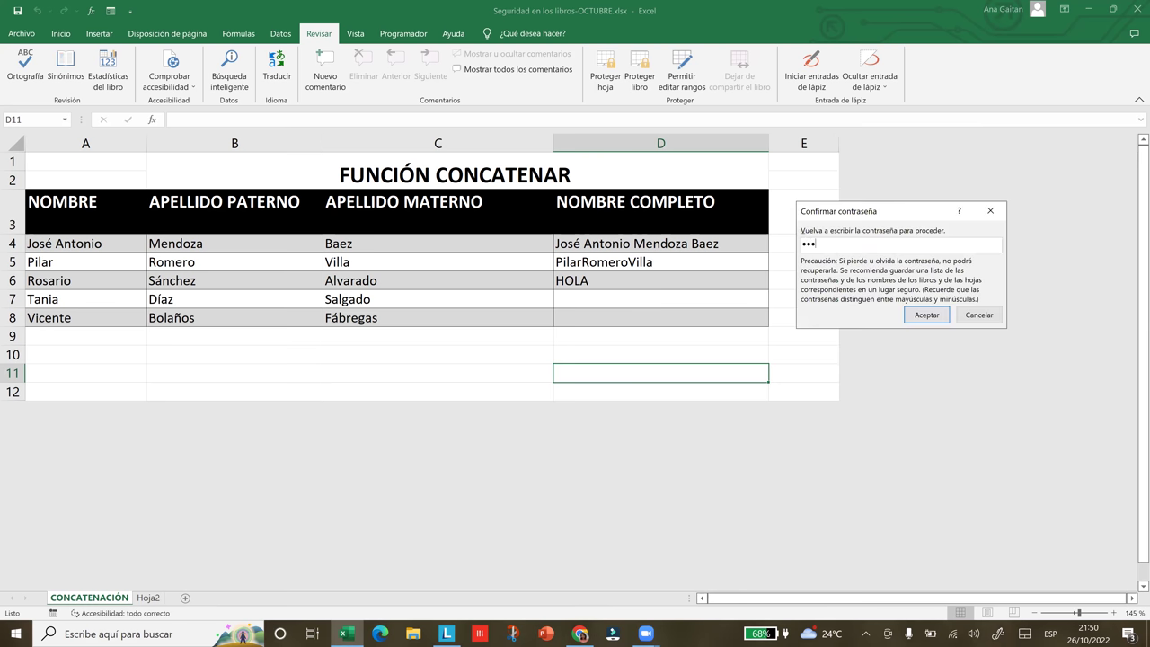
key("Return")
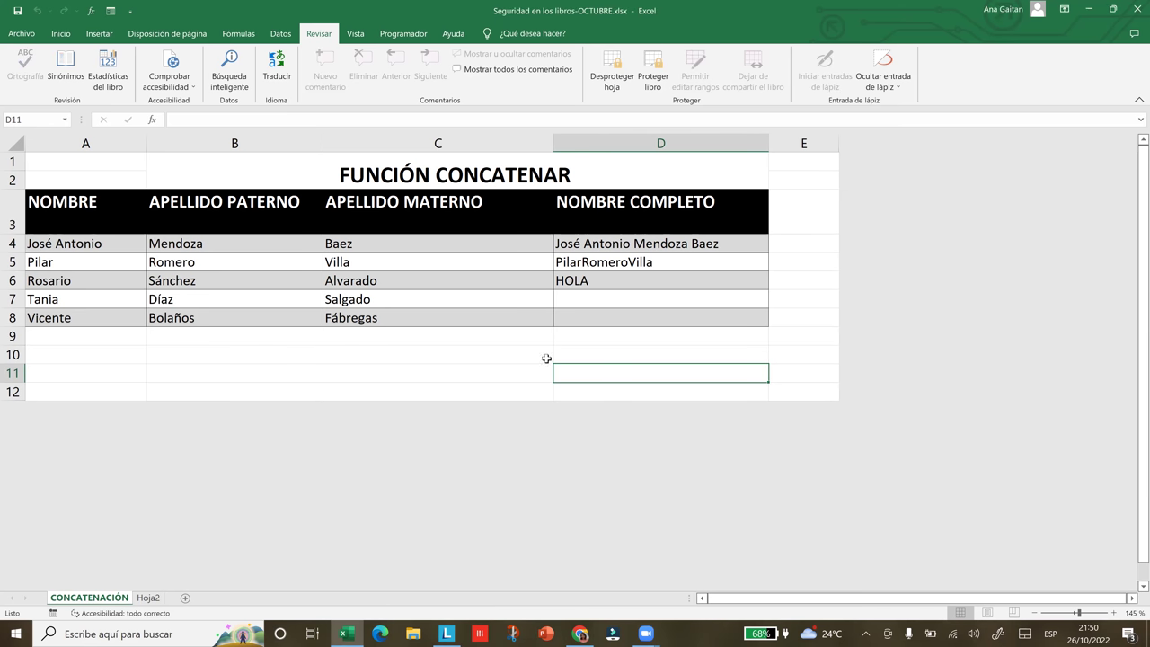
left_click(520, 339)
- Type test text in D9 and confirm locked cell D8 refuses editing, dismissing the warning
left_click(602, 351)
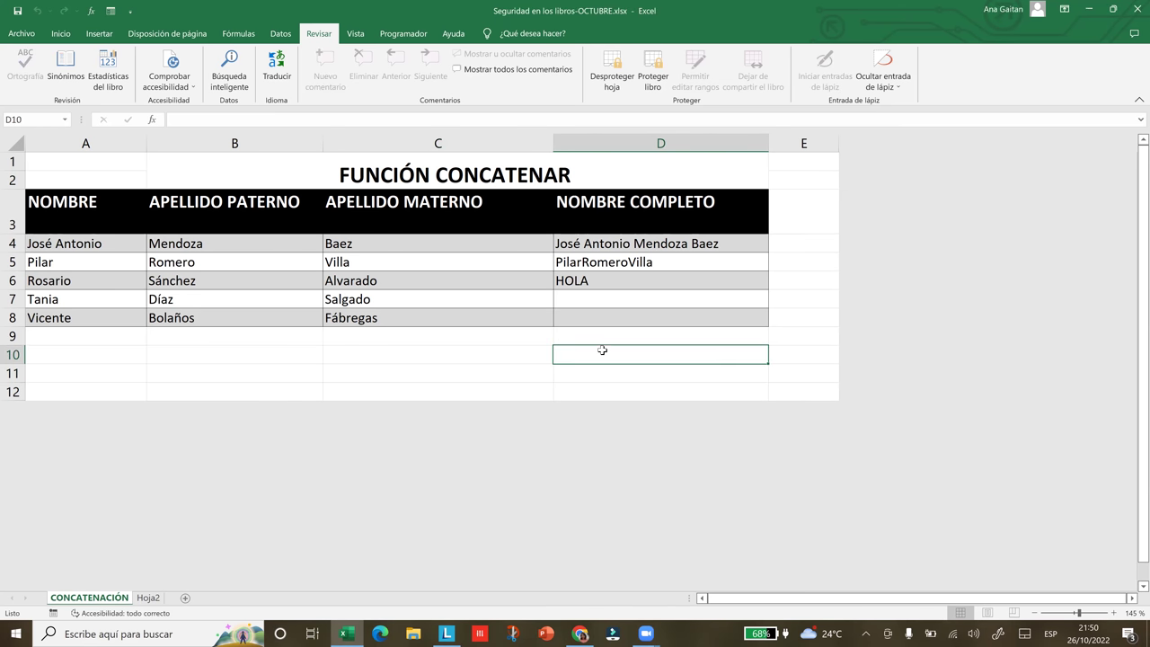
left_click(784, 339)
left_click(792, 263)
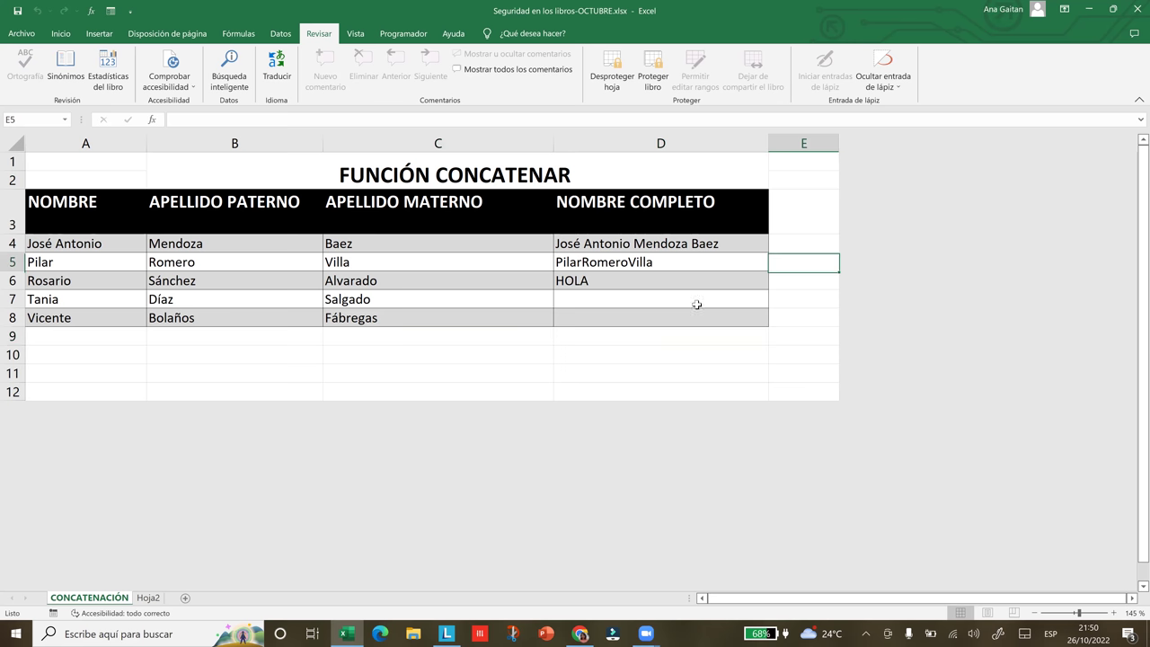
left_click(628, 341)
type("KKJNKNBKJN")
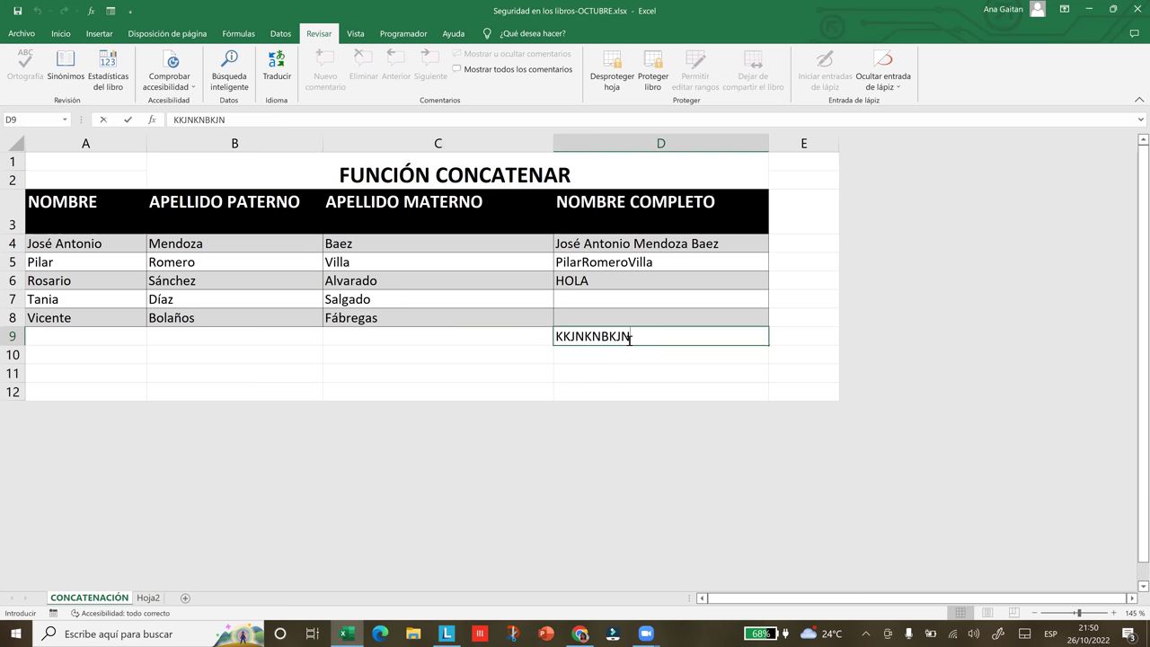
type("BKJB")
left_click(627, 310)
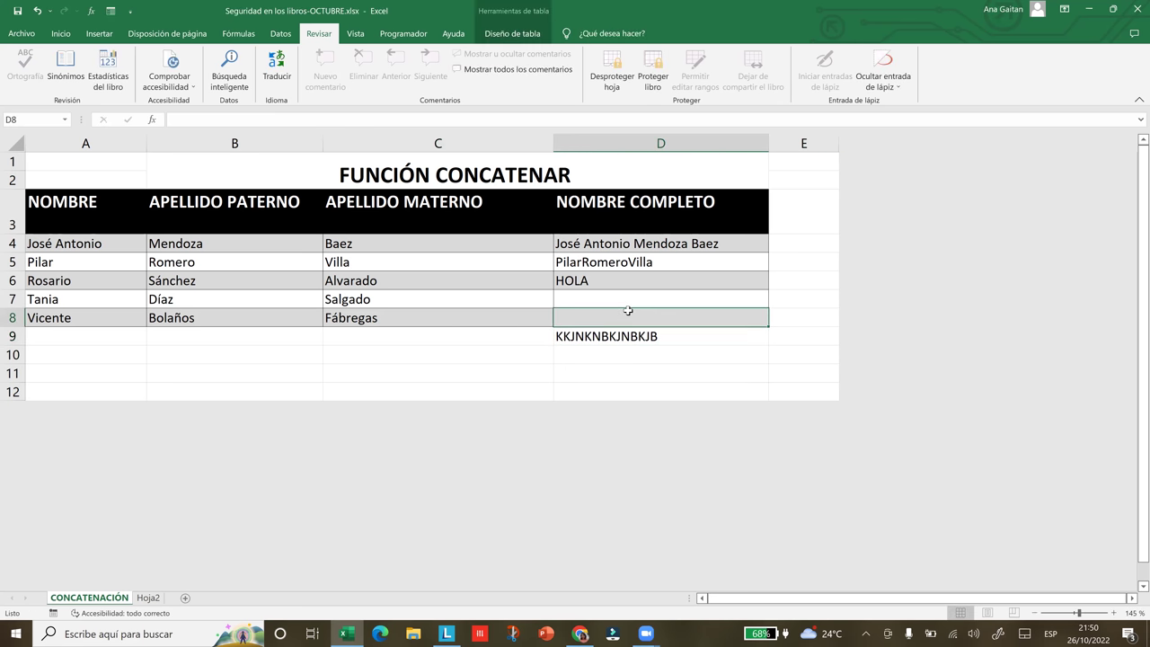
double_click(629, 314)
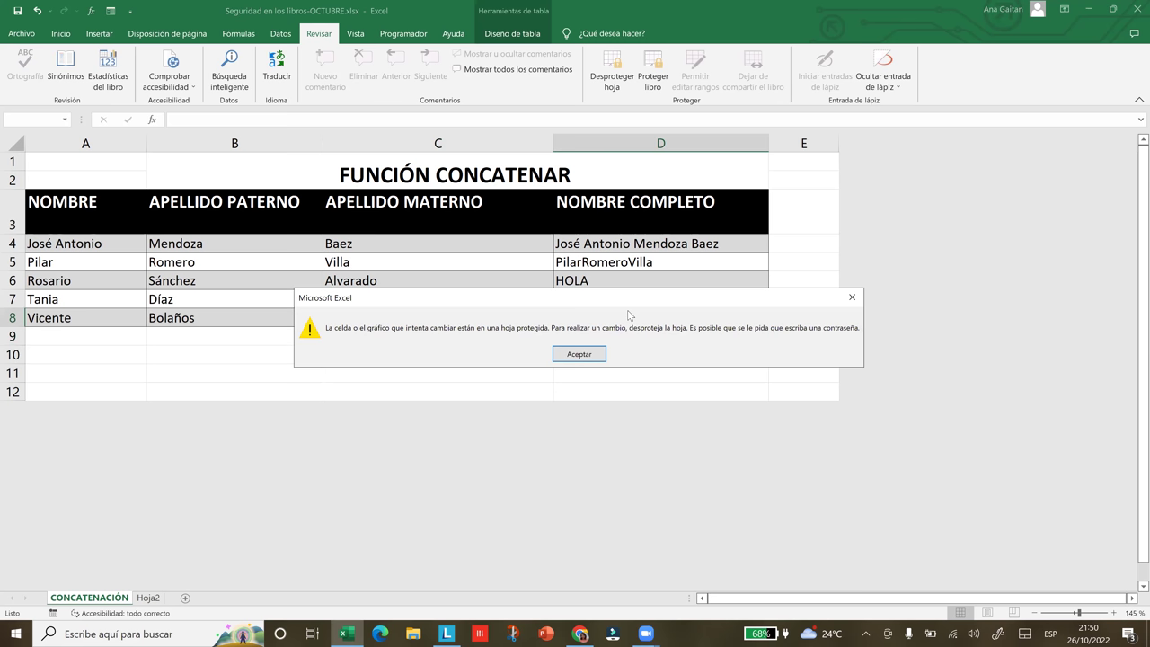
left_click(580, 354)
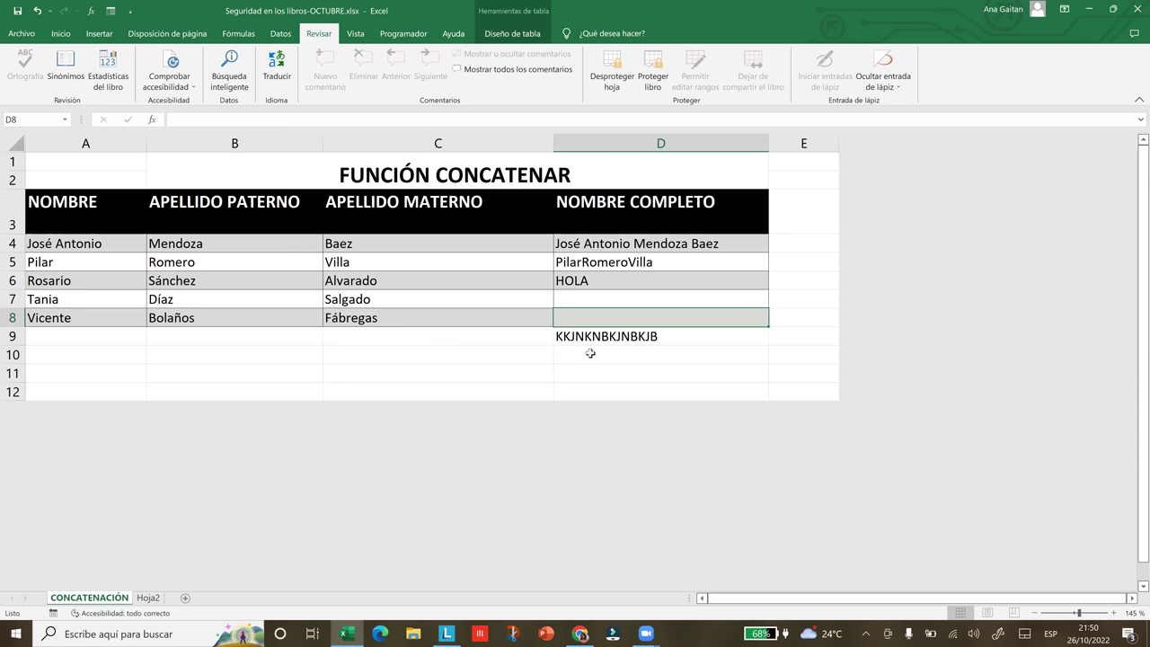
- Overwrite cell D9 with HOLA
left_click(623, 339)
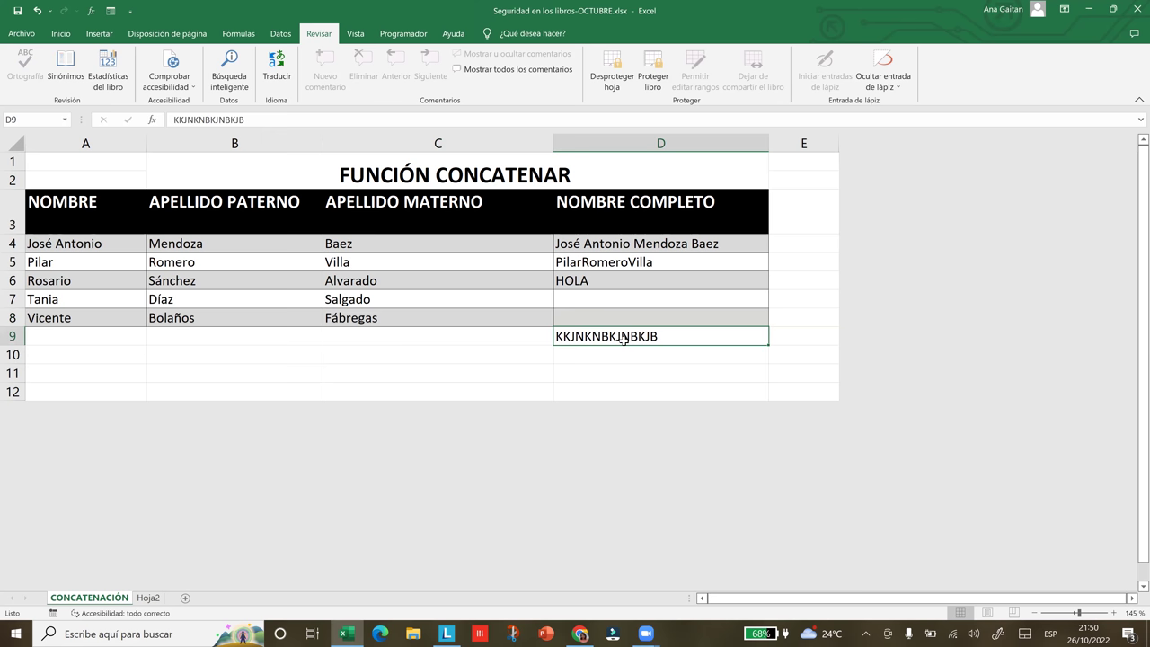
type("JJHJH")
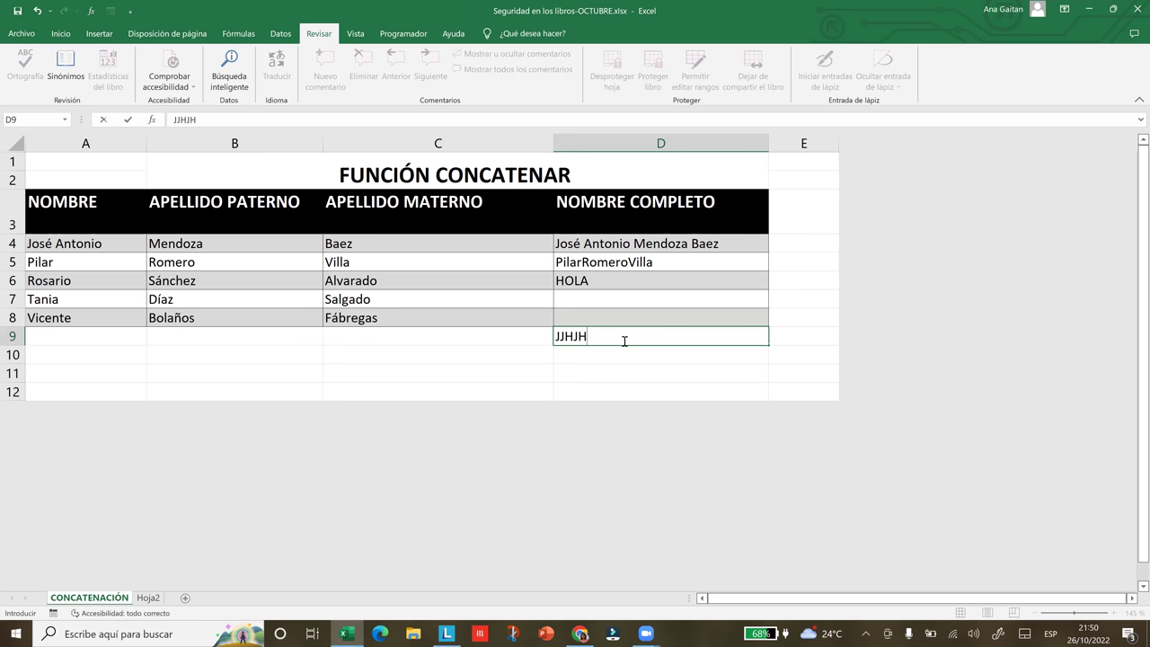
key("BackSpace")
key("BackSpace")
key("BackSpace")
key("BackSpace")
key("BackSpace")
type("HO")
left_click(614, 302)
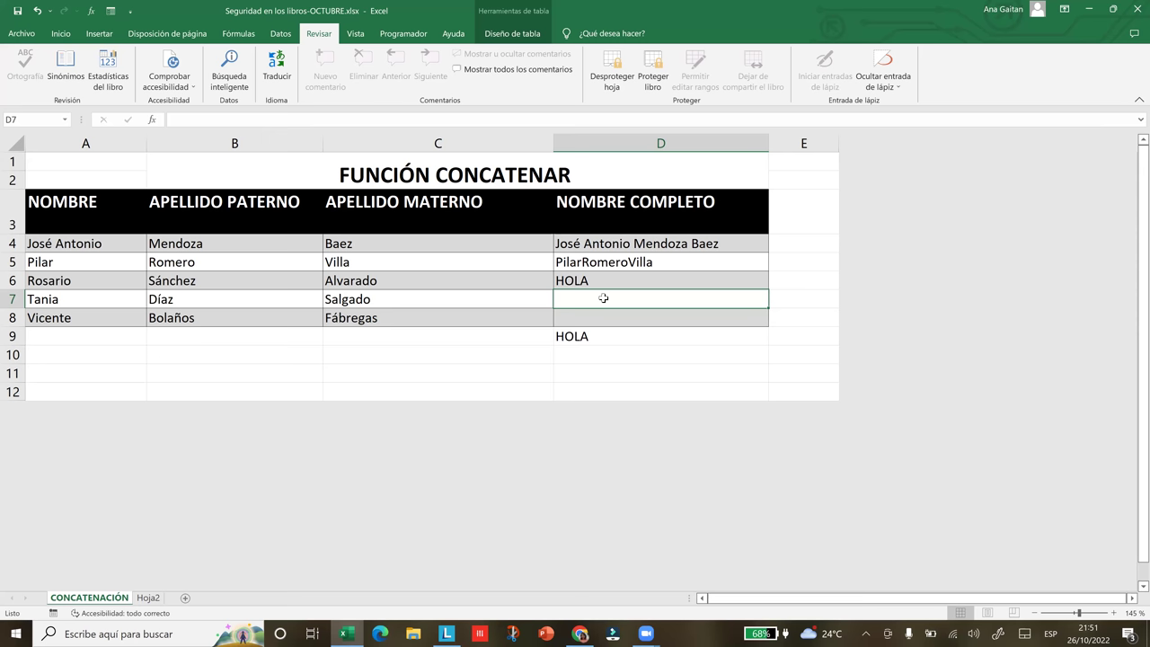
- Type filler text into C10, GDFGDF into B10, then short strings into A2 and A1
left_click(800, 263)
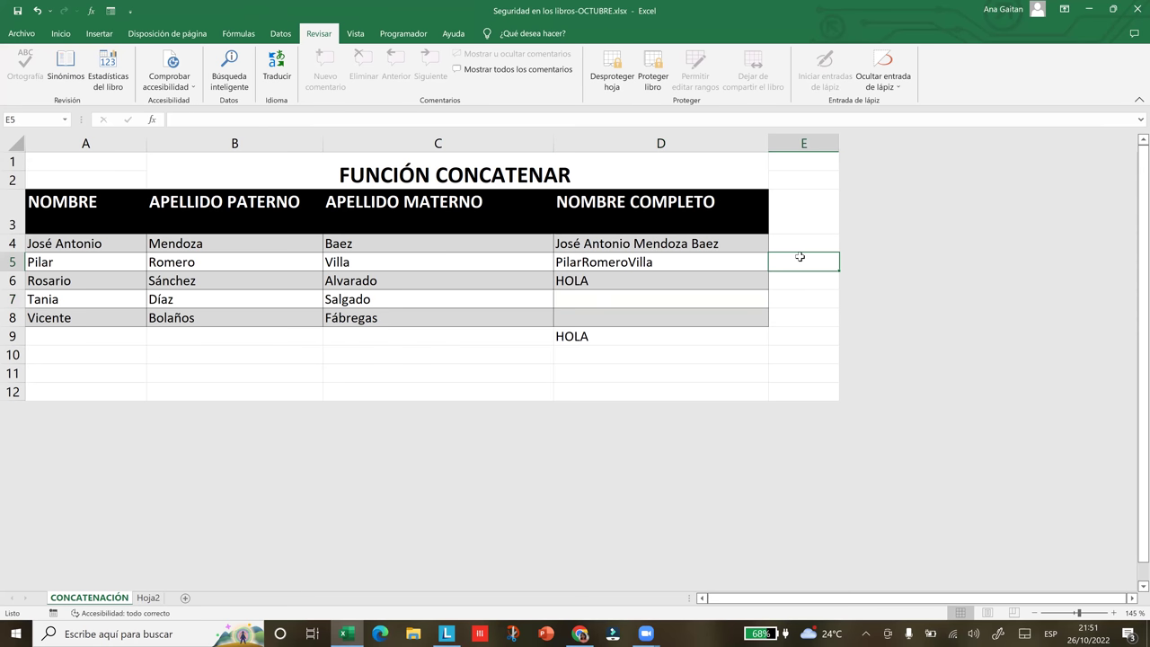
left_click(561, 353)
left_click(422, 353)
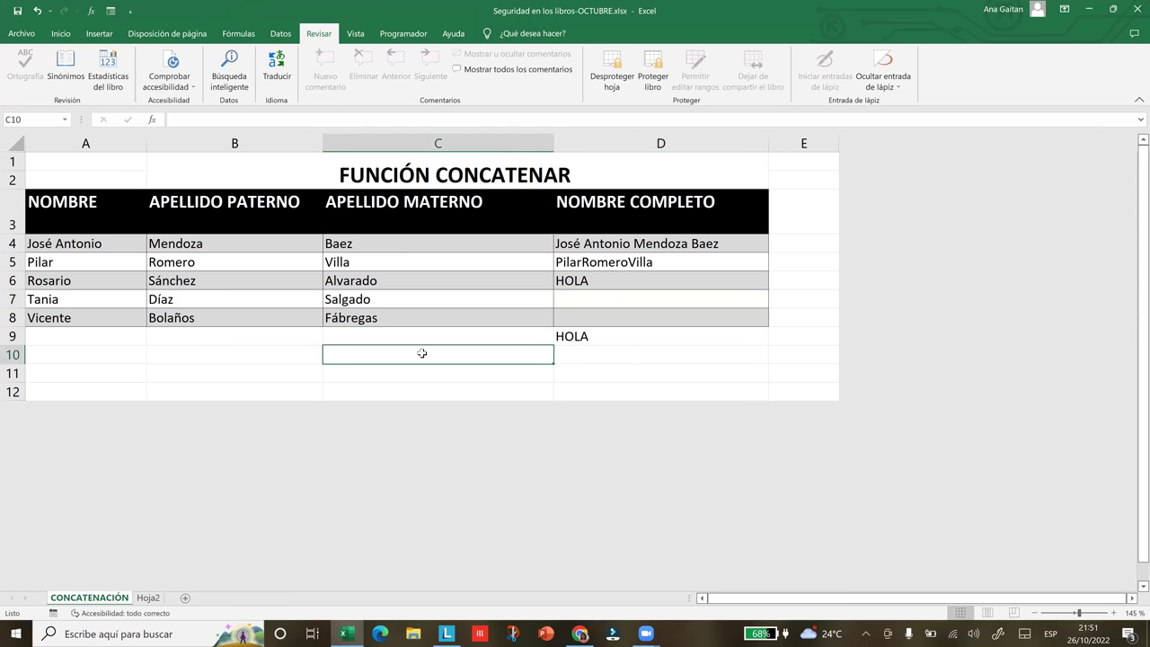
type("JHBBKHKHNLNDLKF")
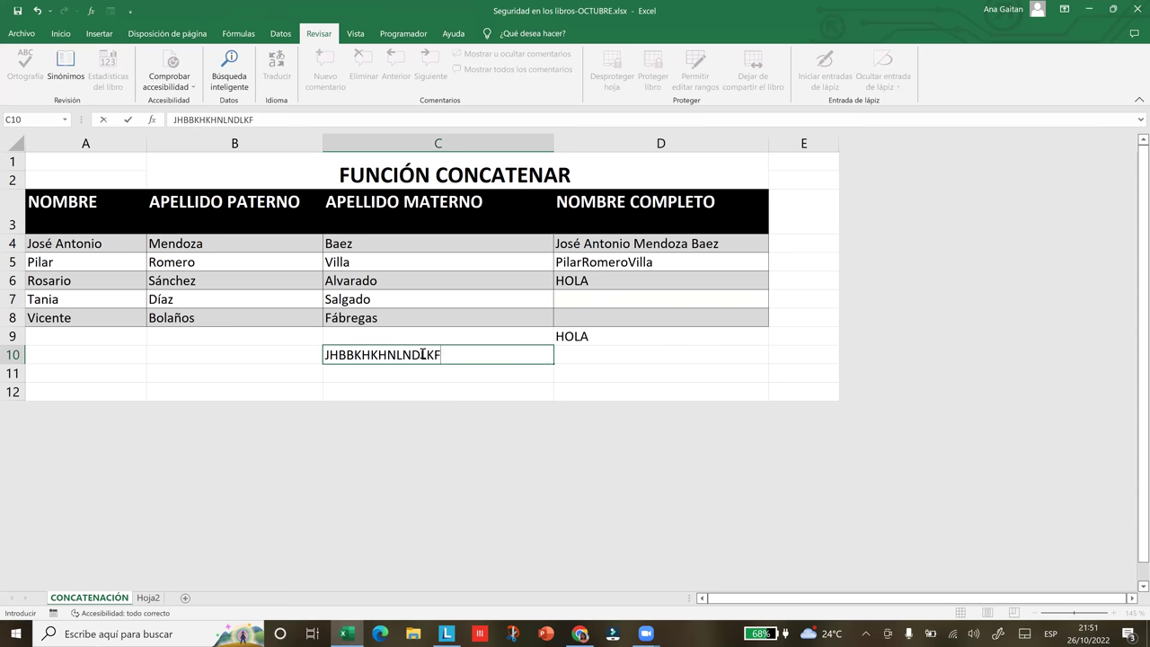
type("DVDFGFFGGFHGF")
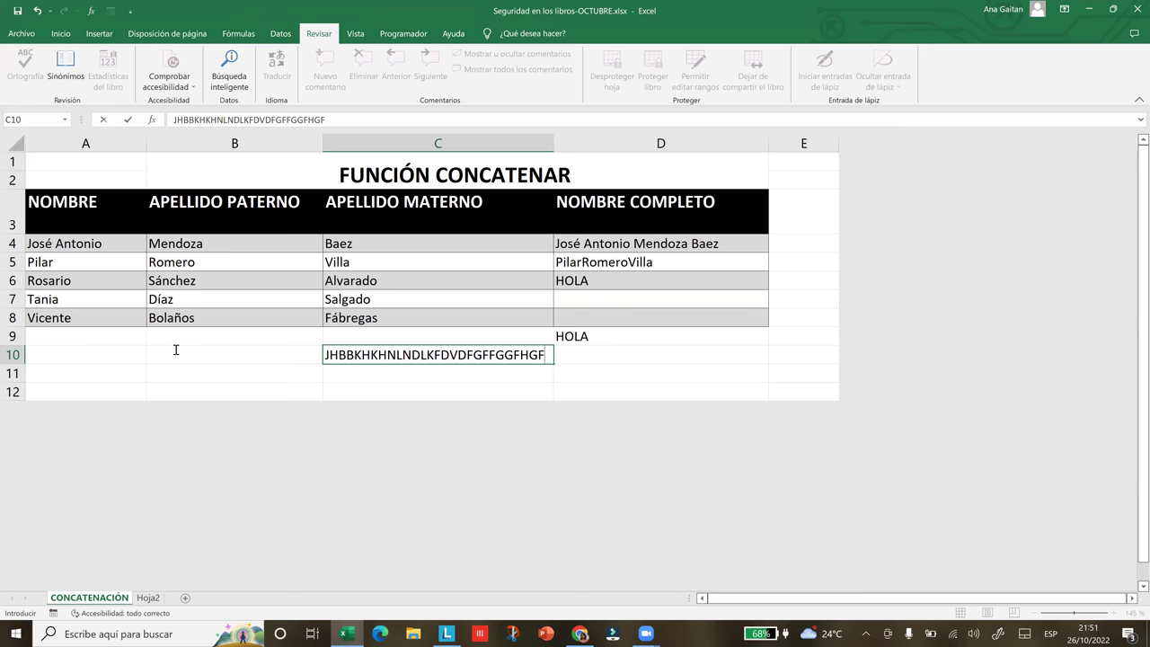
key("Left")
type("GDFGDF")
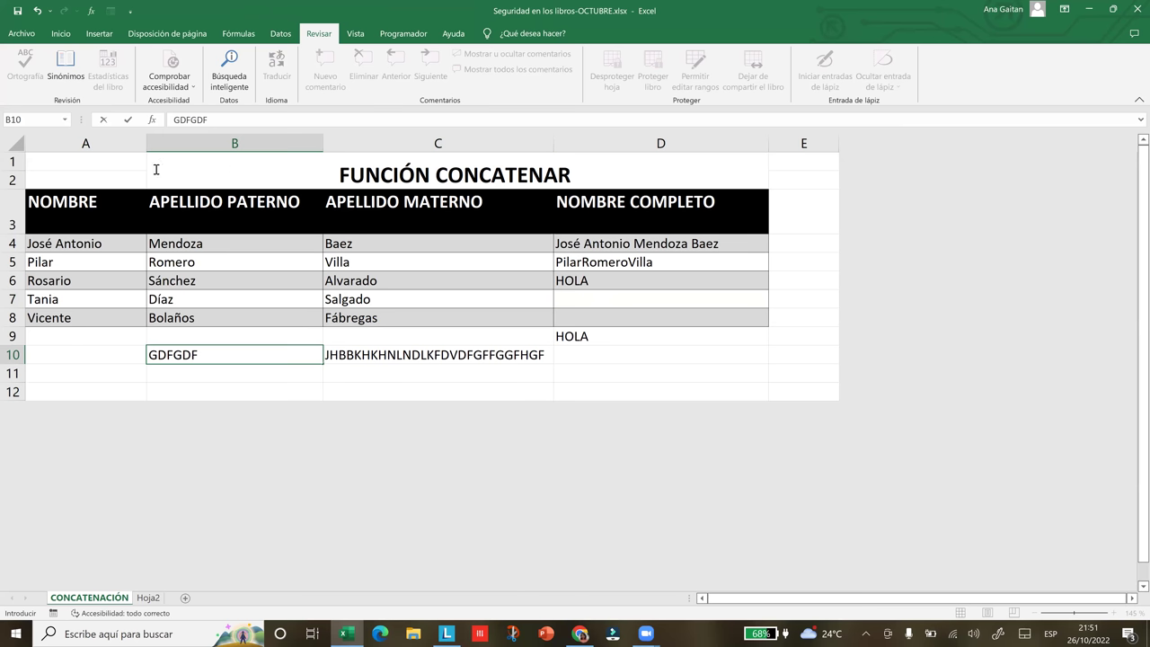
left_click(84, 169)
type("DSDD")
left_click(85, 159)
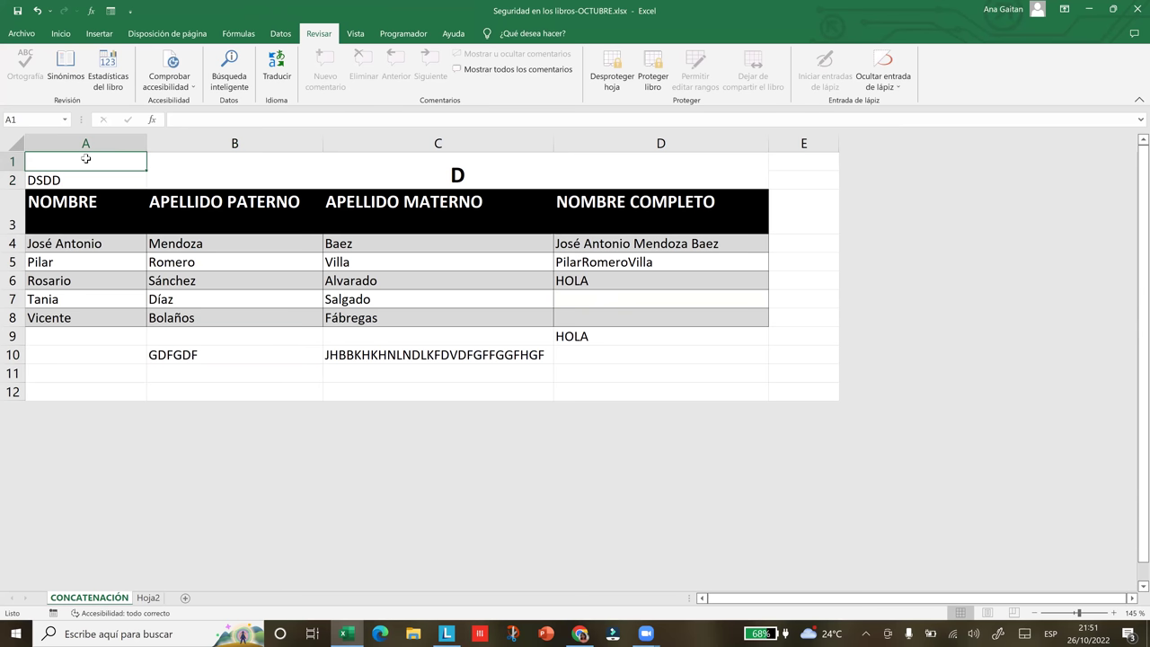
type("IIU")
- Try overwriting header A3 and the locked José Antonio cell, then undo back to NOMBRE
left_click(80, 206)
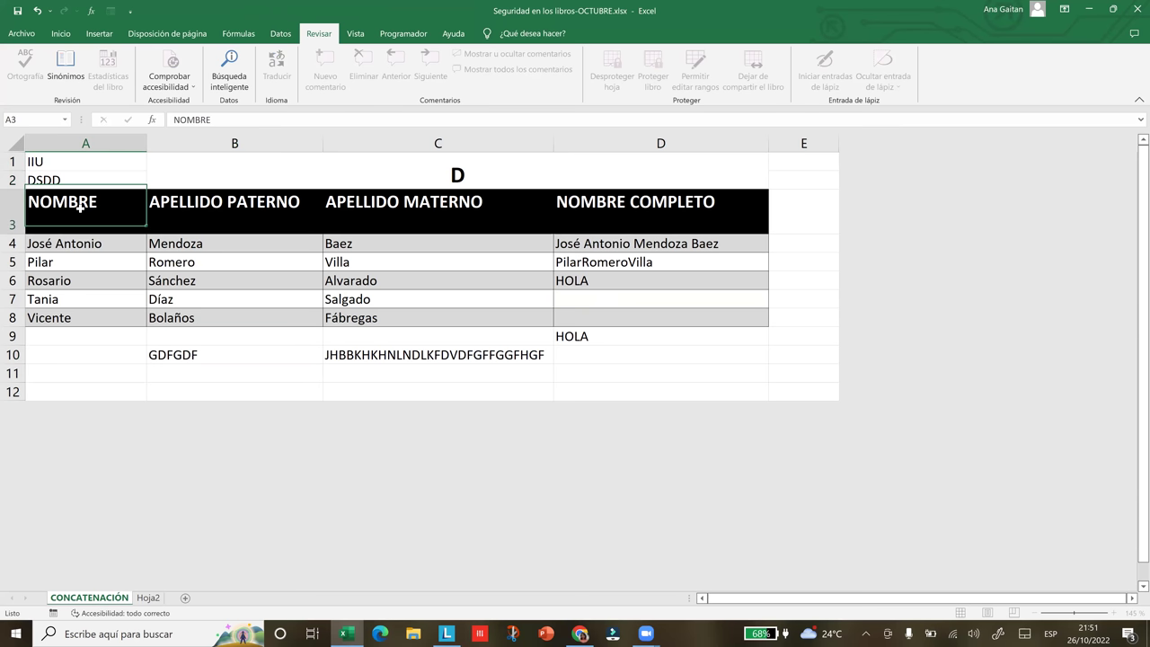
type("JPIJJLJLJPLJPO")
key("BackSpace")
key("BackSpace")
key("BackSpace")
key("BackSpace")
key("BackSpace")
key("BackSpace")
key("BackSpace")
key("BackSpace")
key("BackSpace")
key("BackSpace")
key("BackSpace")
key("BackSpace")
left_click(328, 214)
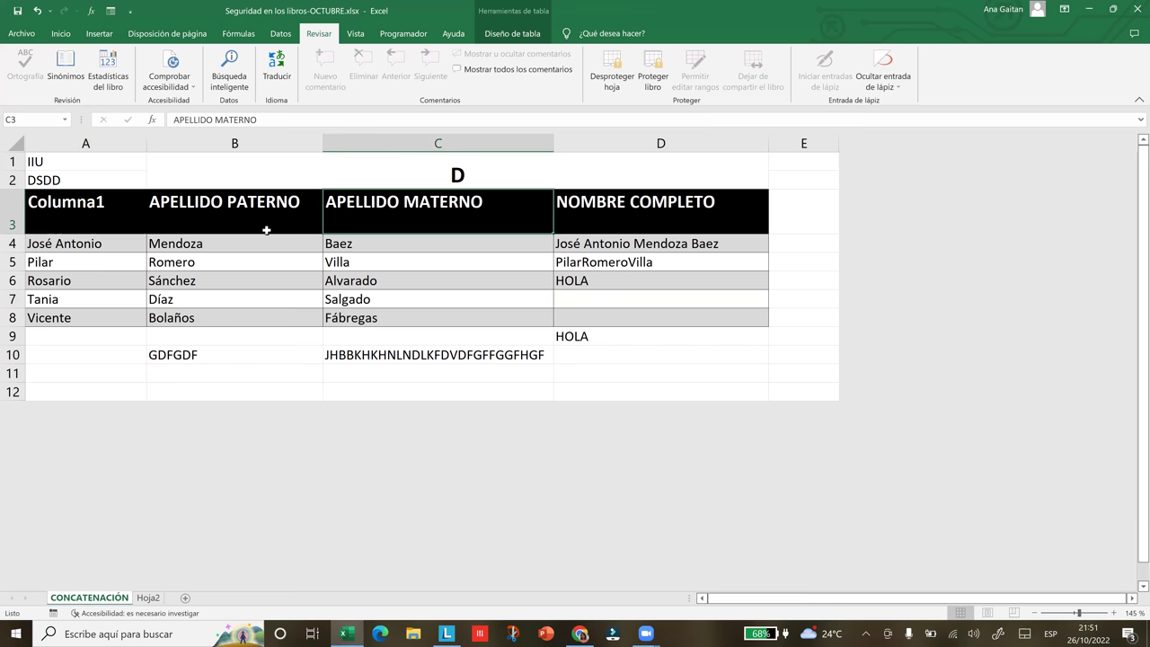
left_click(266, 230)
double_click(101, 253)
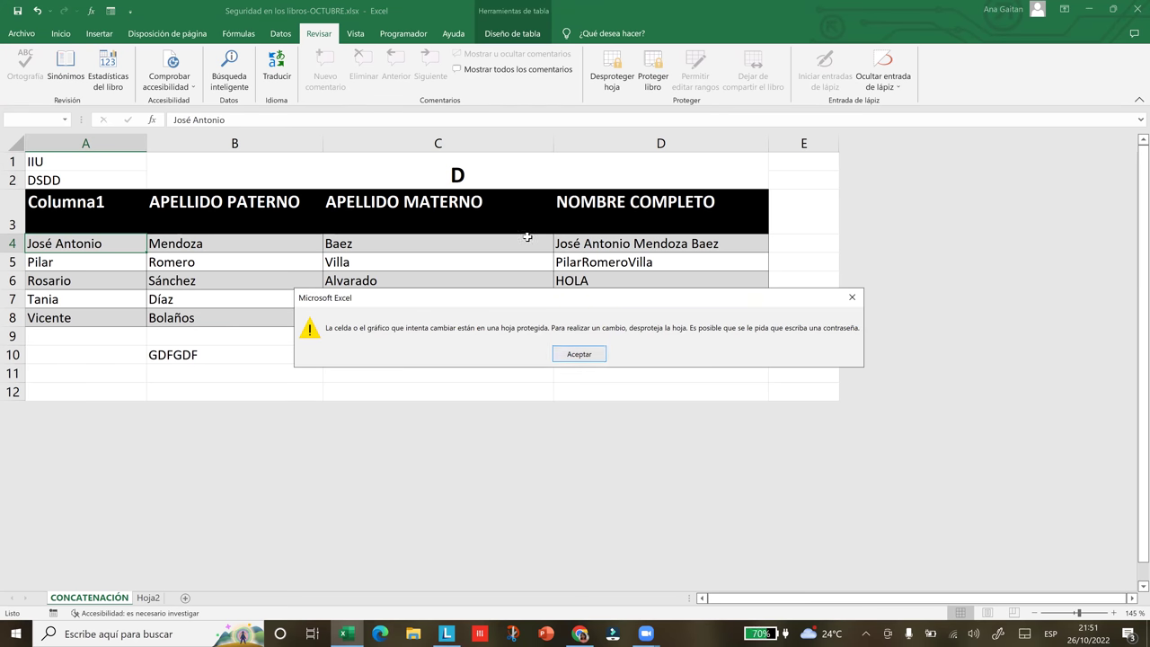
key("Return")
left_click_drag(527, 237, 431, 318)
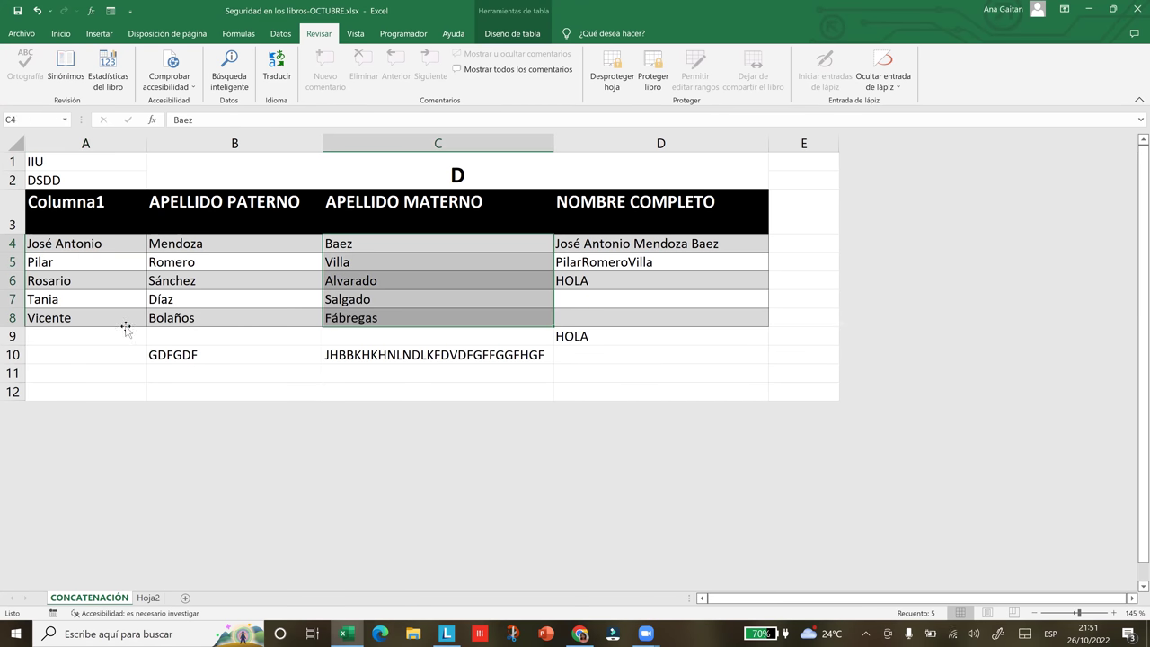
key("ctrl+z")
- Click through the table's names, headers and ranges, then try editing the locked Pilar cell
left_click(207, 308)
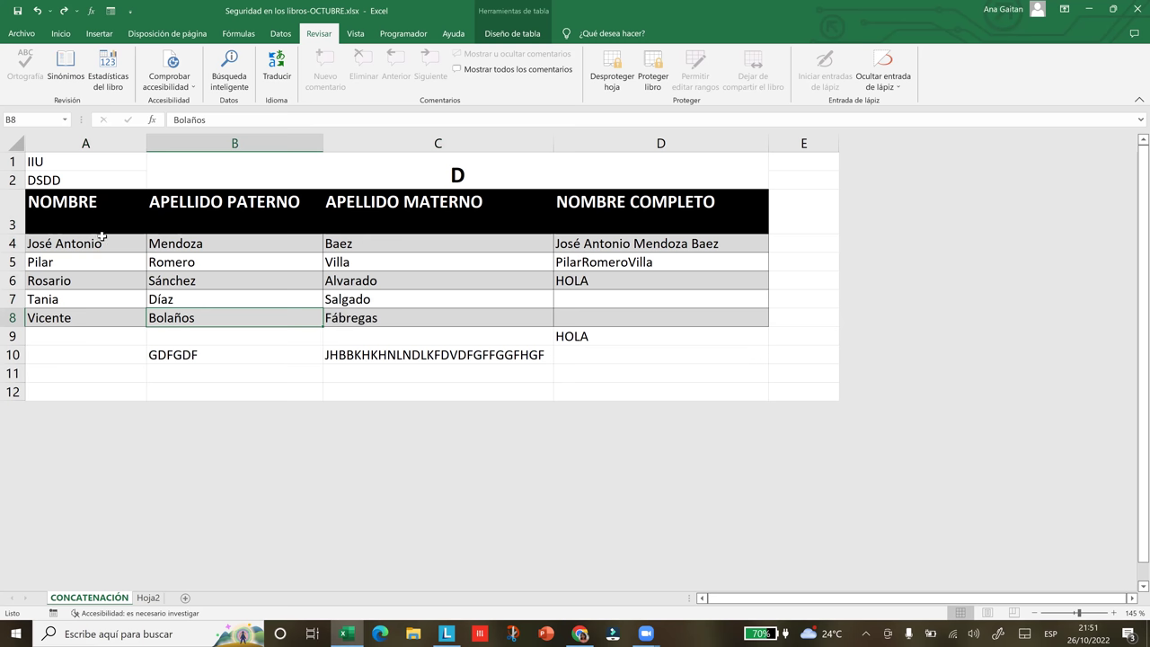
left_click_drag(79, 246, 228, 257)
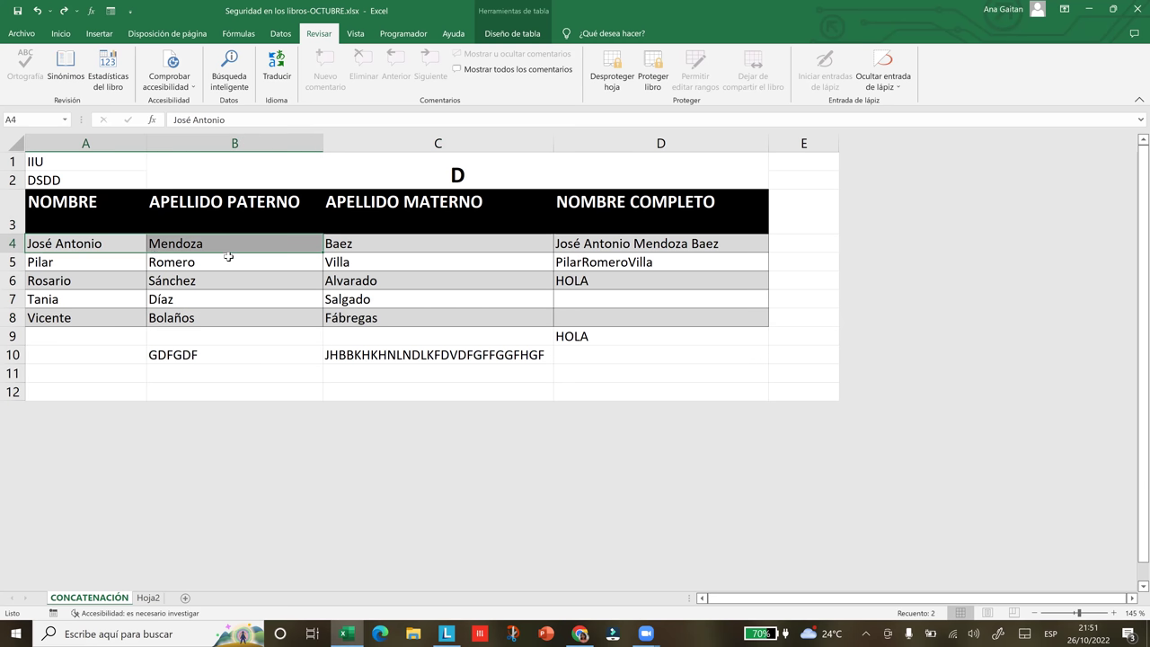
left_click(88, 223)
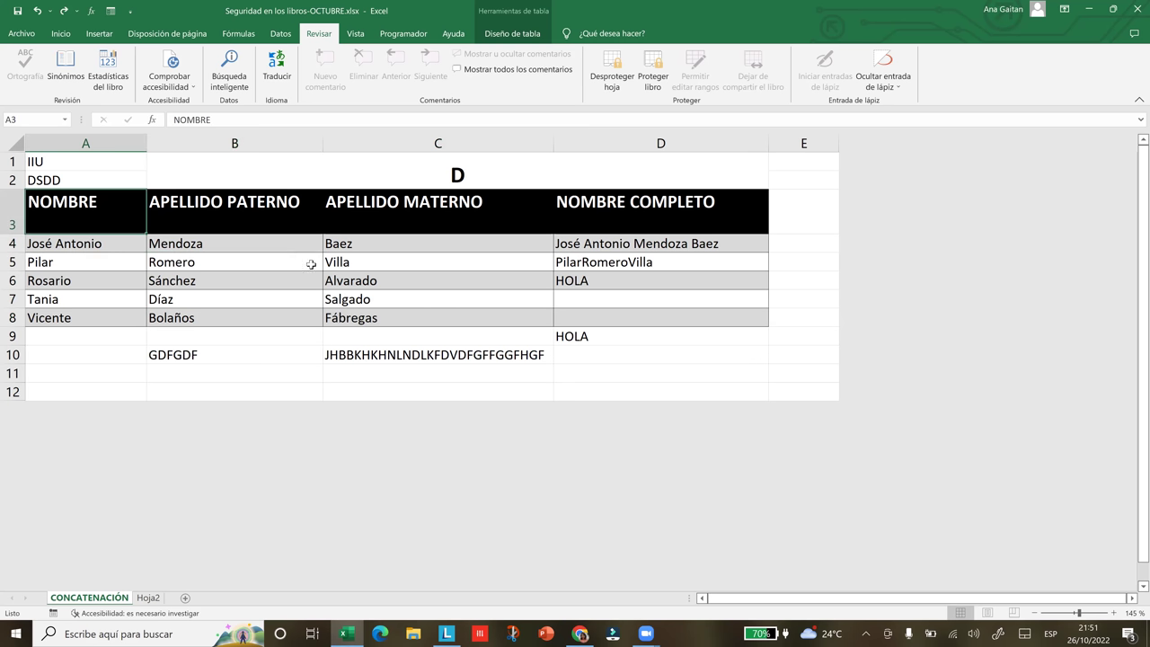
left_click_drag(311, 263, 628, 303)
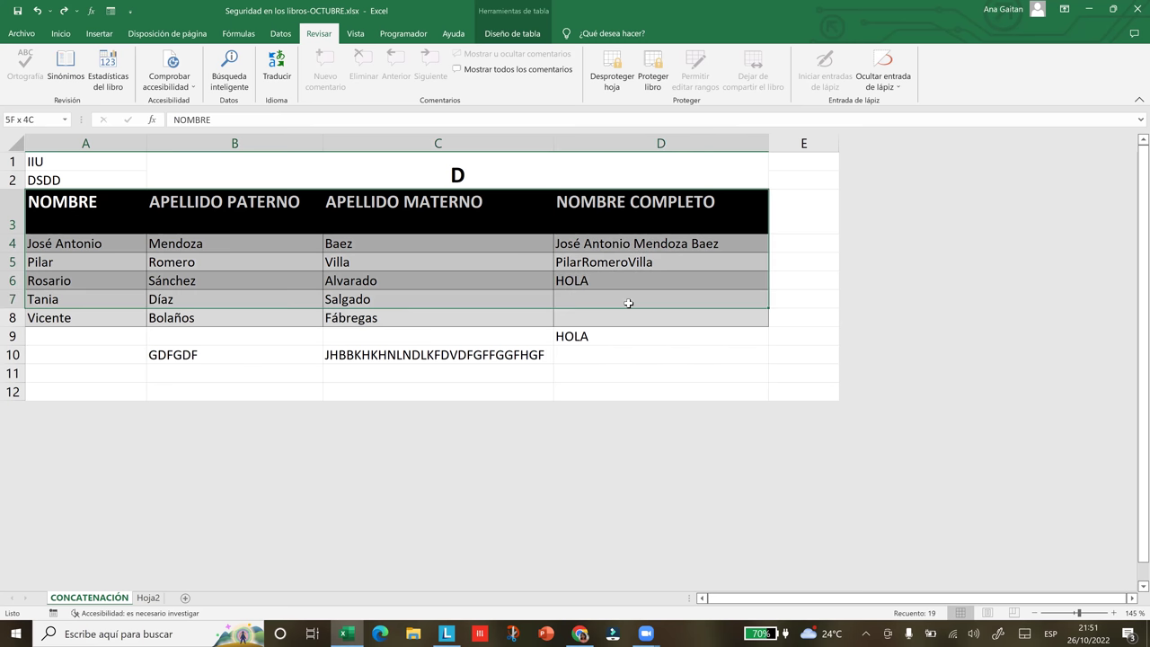
left_click(225, 281)
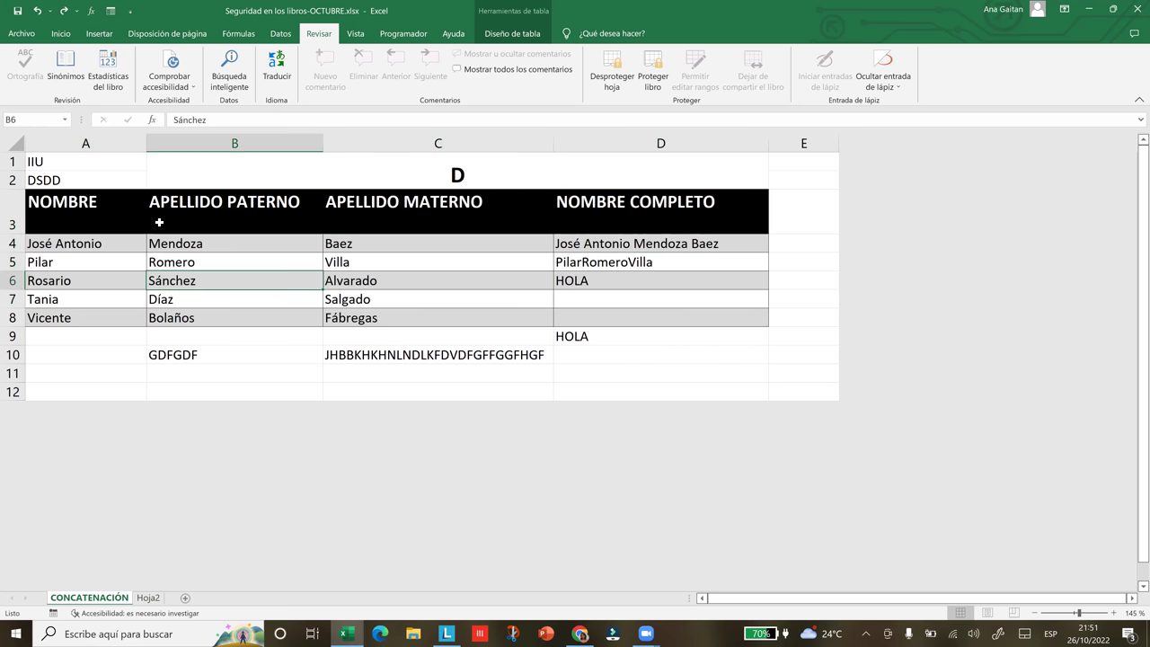
left_click(634, 280)
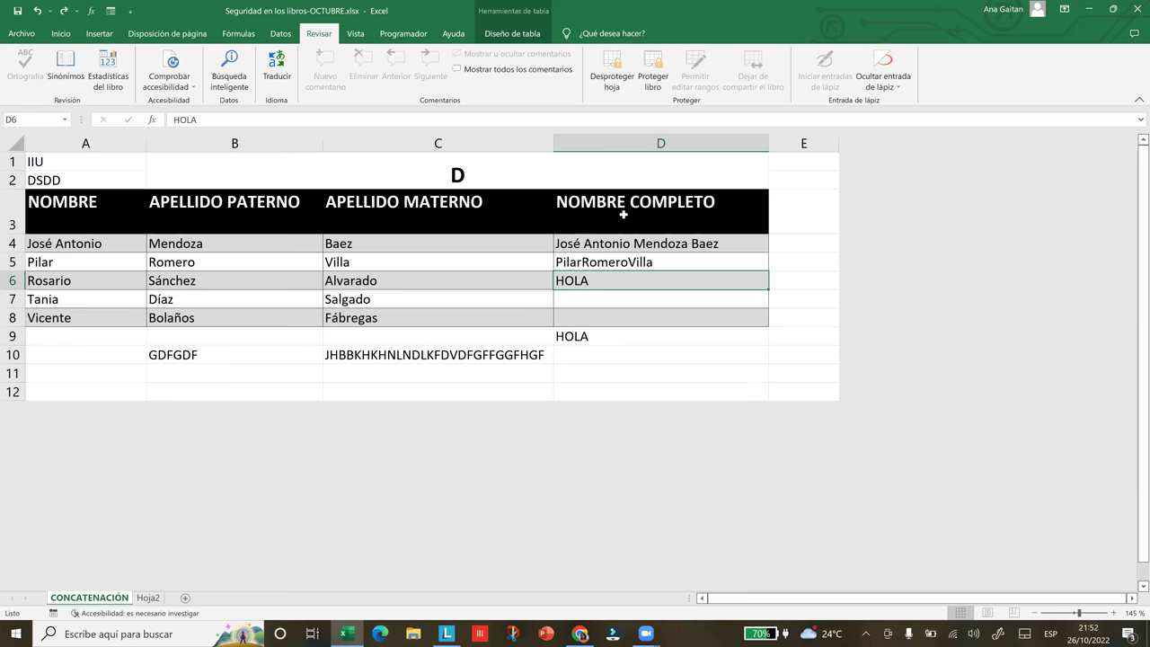
left_click(623, 214)
left_click(397, 257)
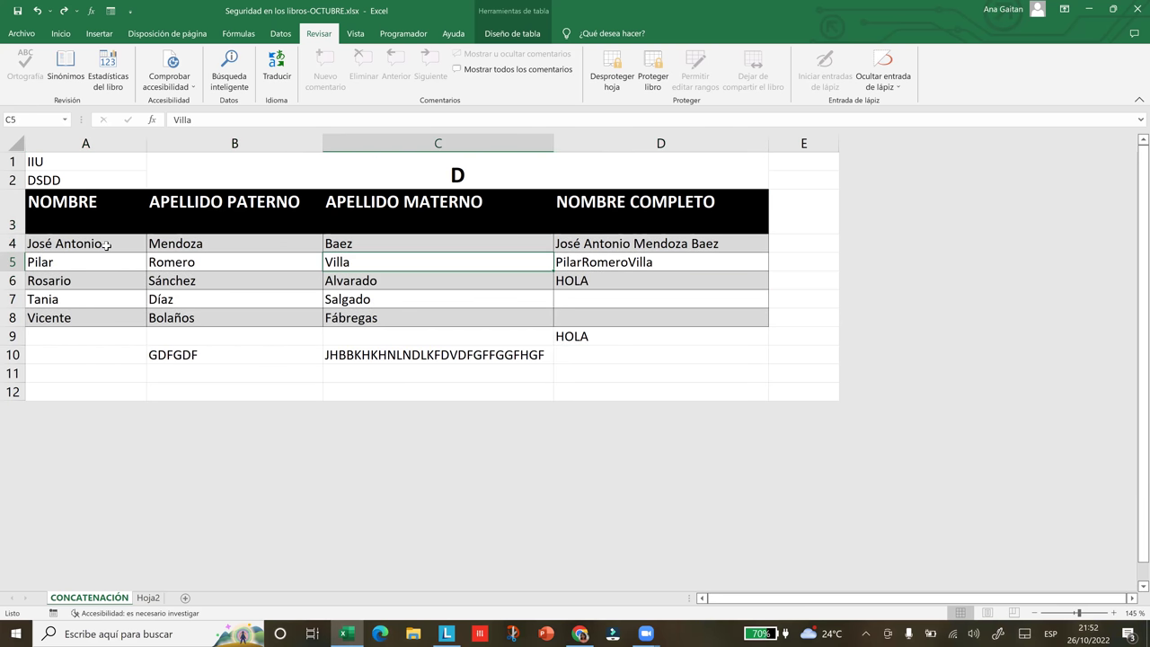
left_click_drag(106, 246, 707, 322)
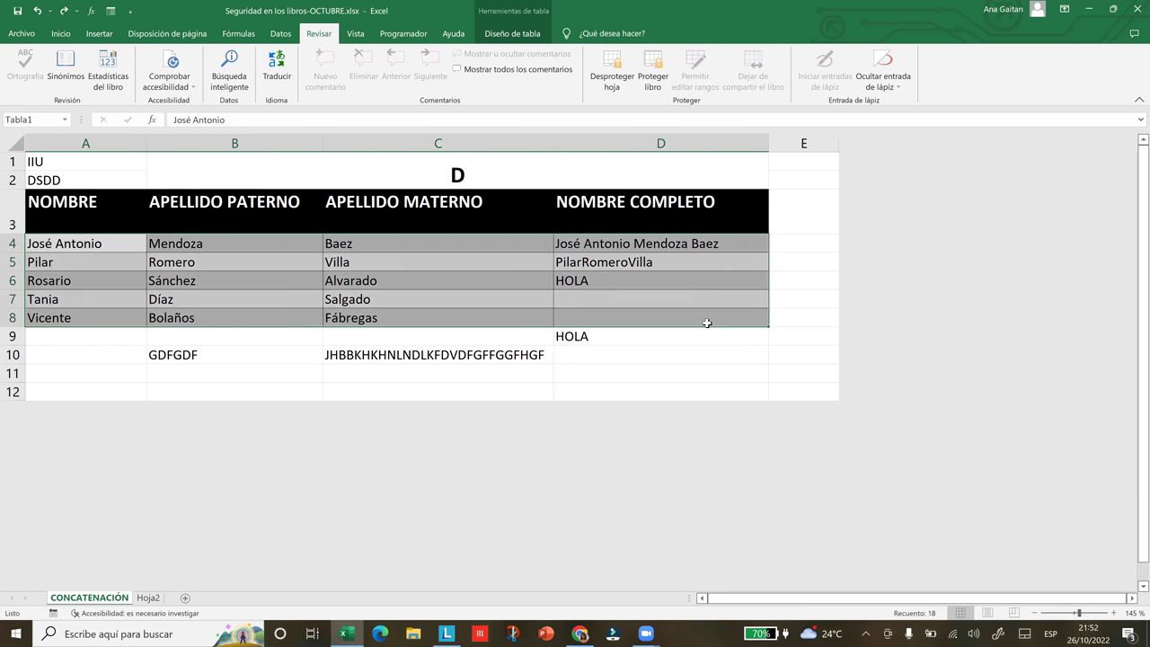
left_click(197, 297)
left_click(62, 267)
double_click(62, 267)
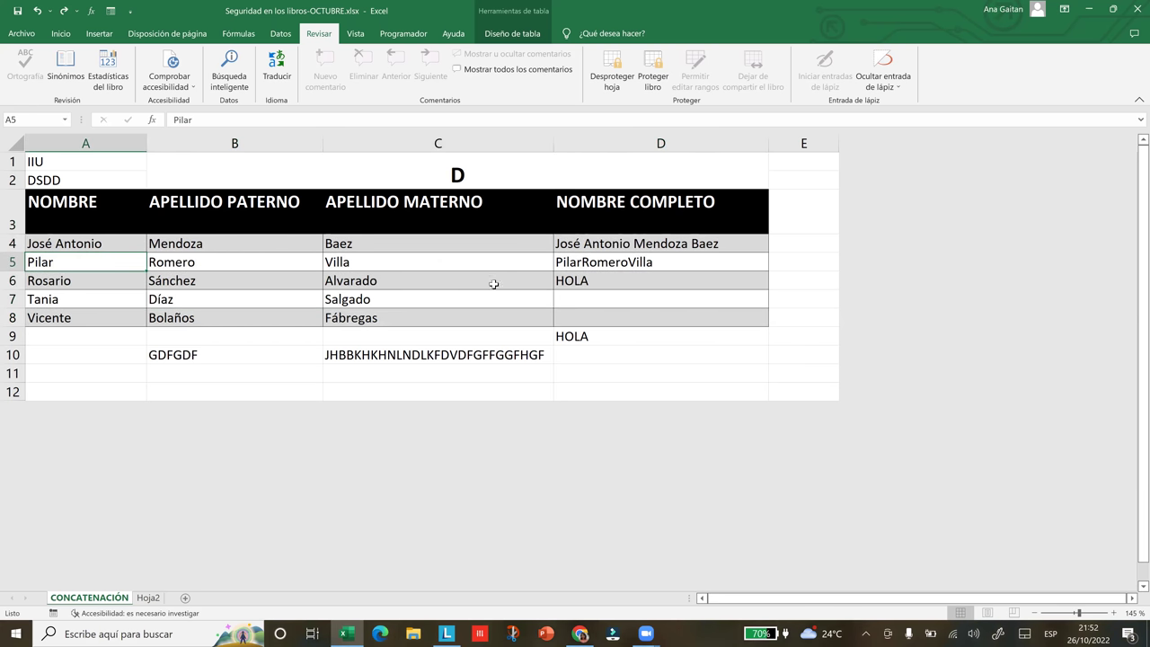
- Add six blank sheets, Hoja3 through Hoja8
left_click(547, 331)
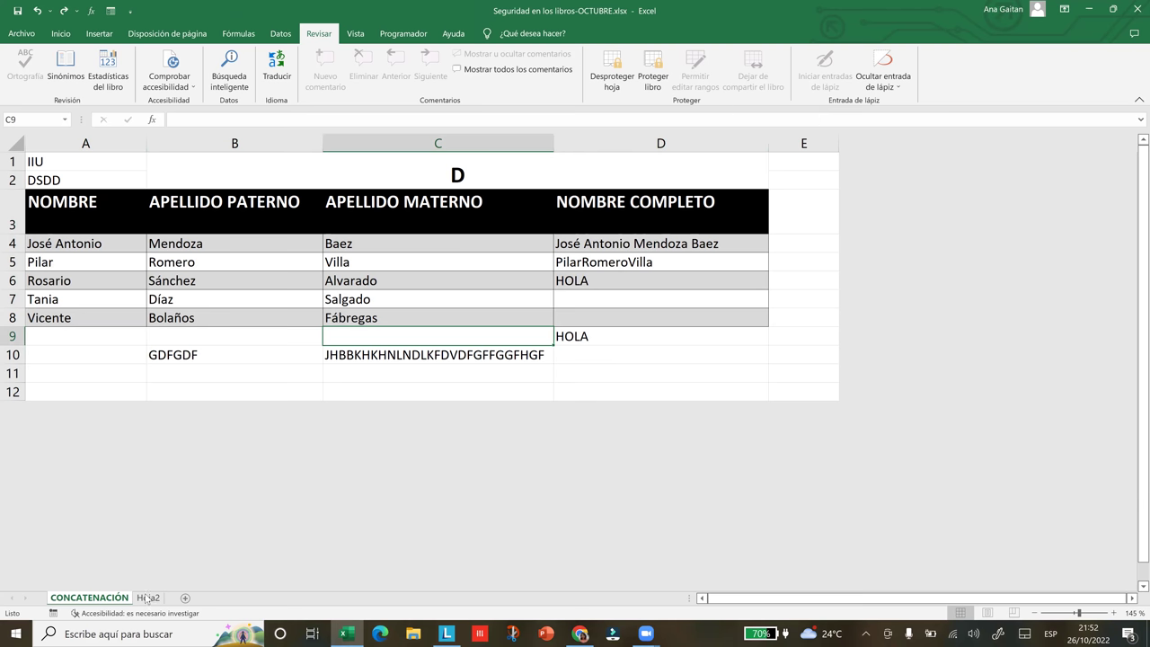
left_click(184, 597)
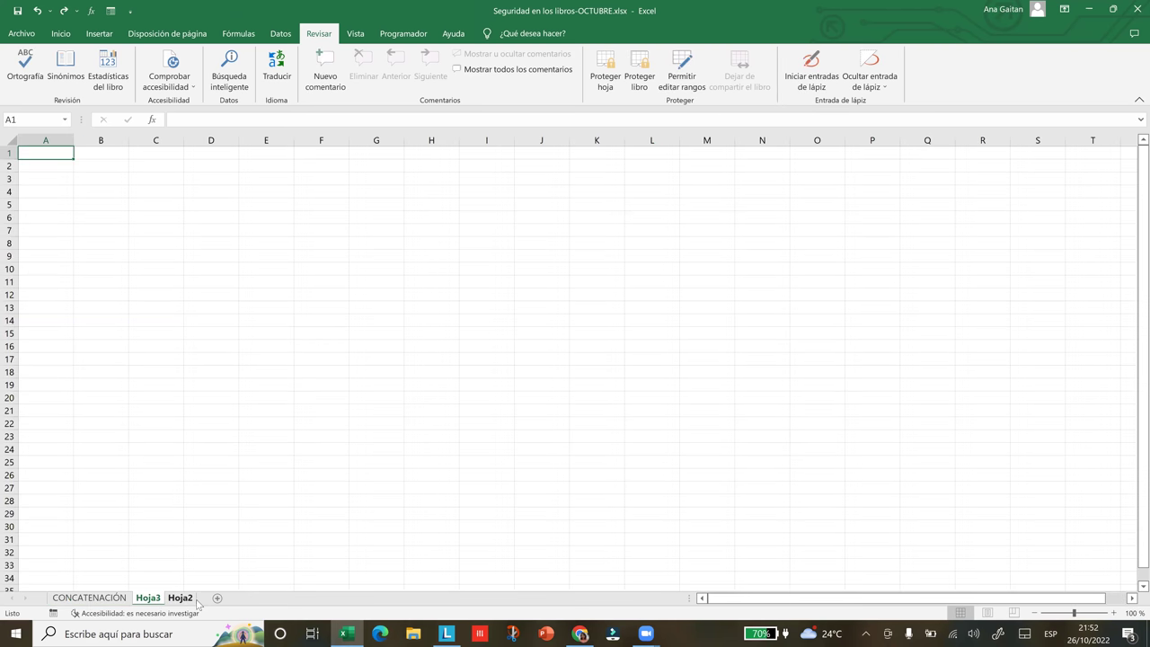
left_click(243, 599)
left_click(279, 599)
left_click(280, 599)
left_click(316, 600)
left_click(345, 598)
- Return to the CONCATENACIÓN sheet and open the Protect Structure and Windows dialog
left_click(109, 599)
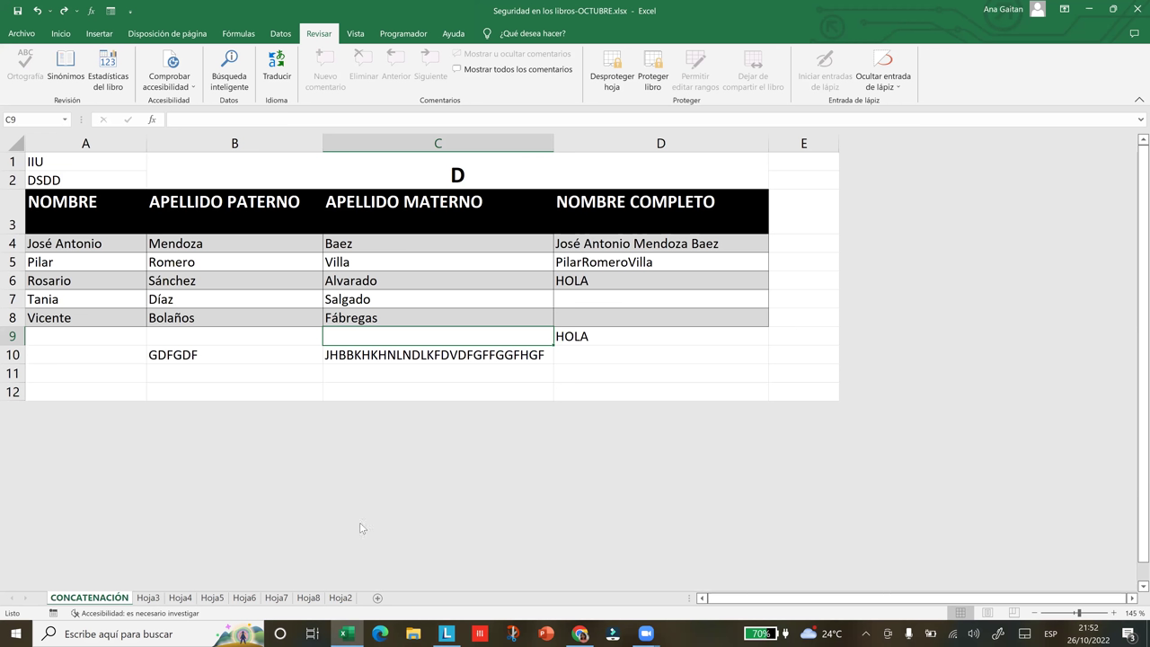
left_click(212, 599)
left_click(180, 599)
left_click(90, 599)
left_click(650, 70)
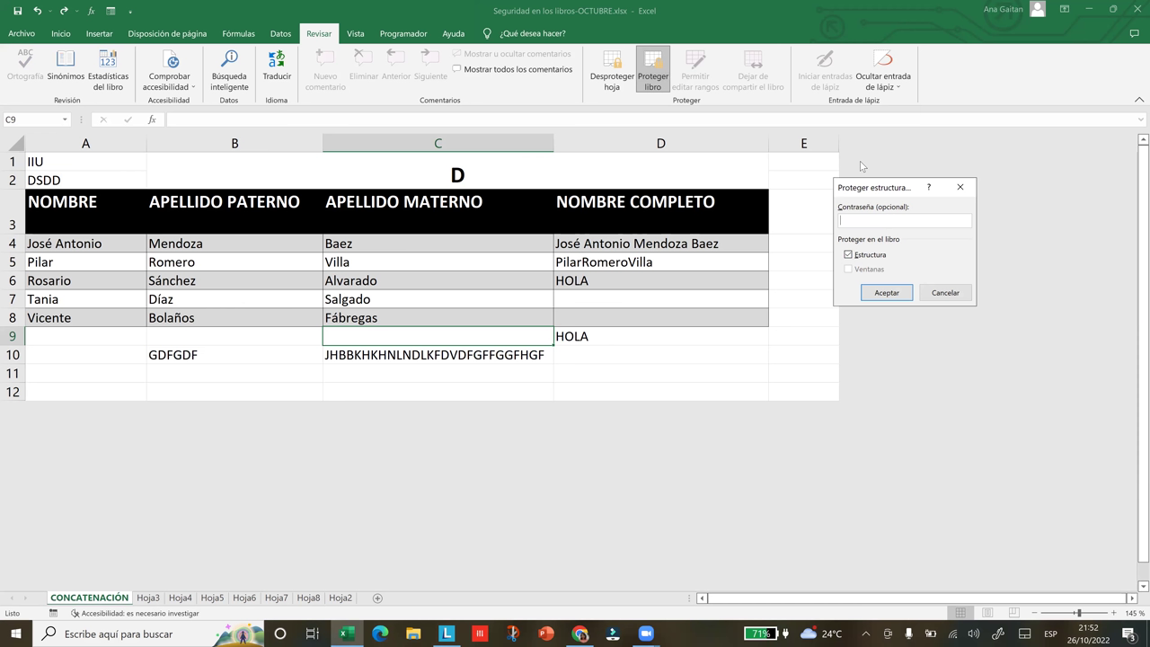
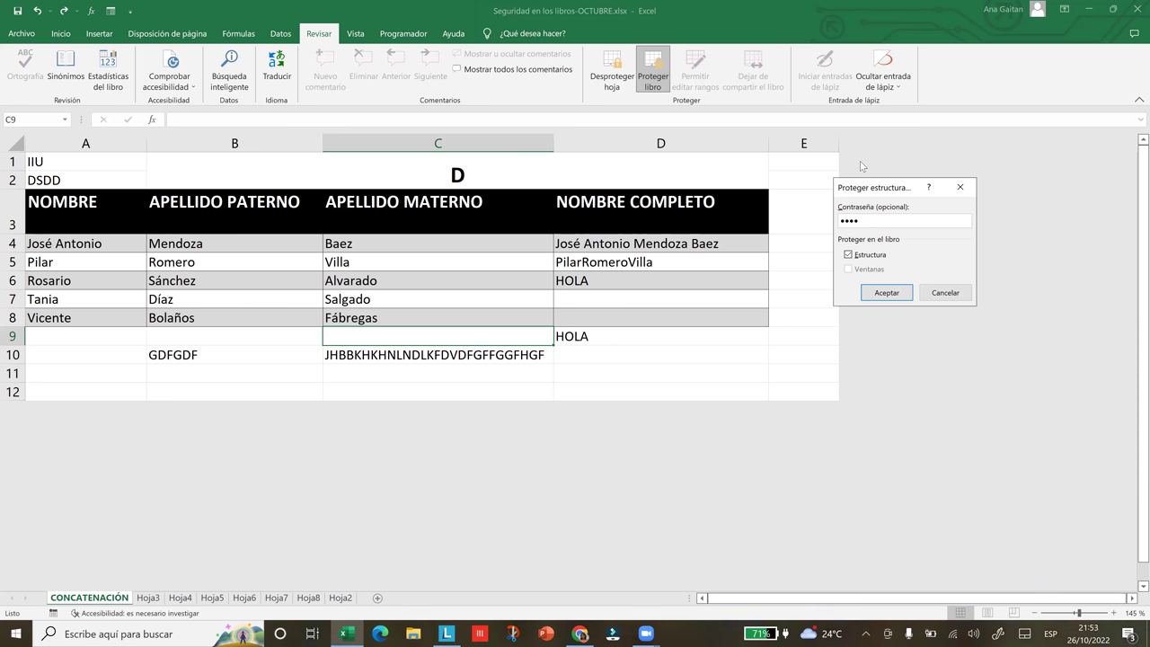
- Enter and confirm the structure protection password, then switch to the blank Hoja3 sheet
key("Return")
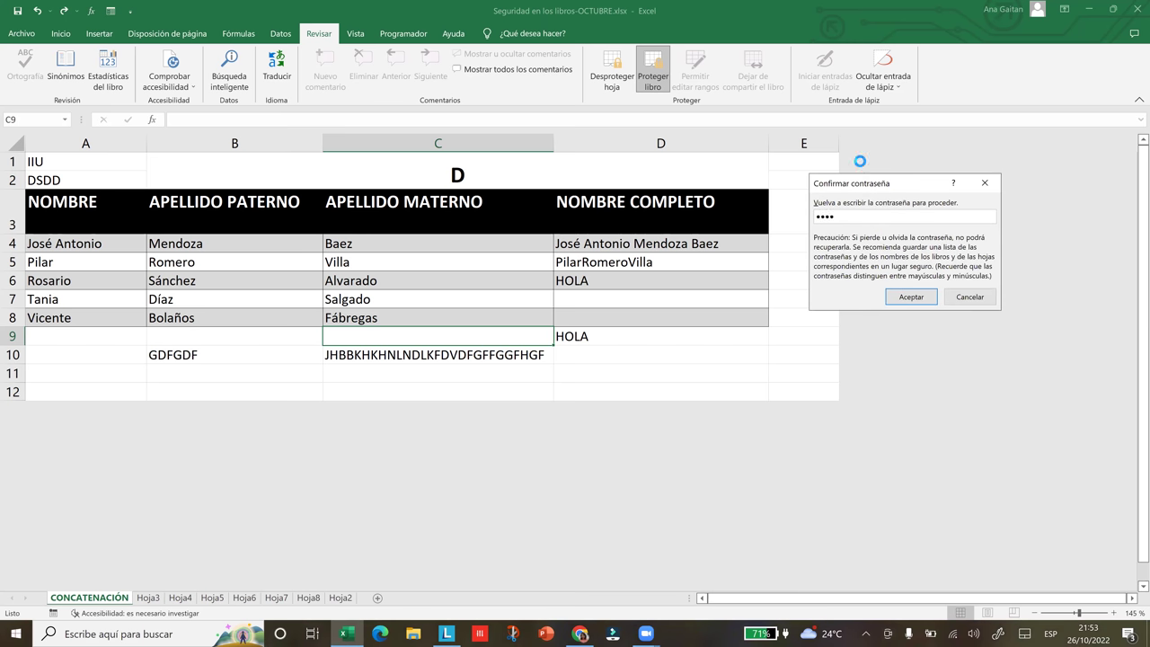
key("Return")
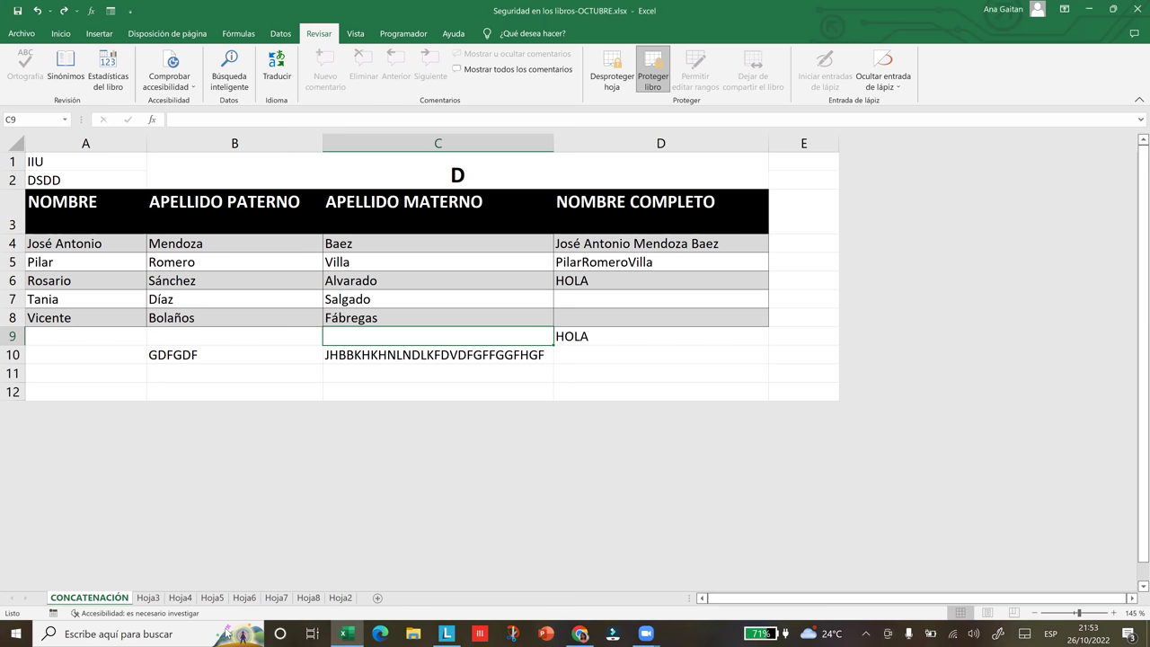
left_click(150, 600)
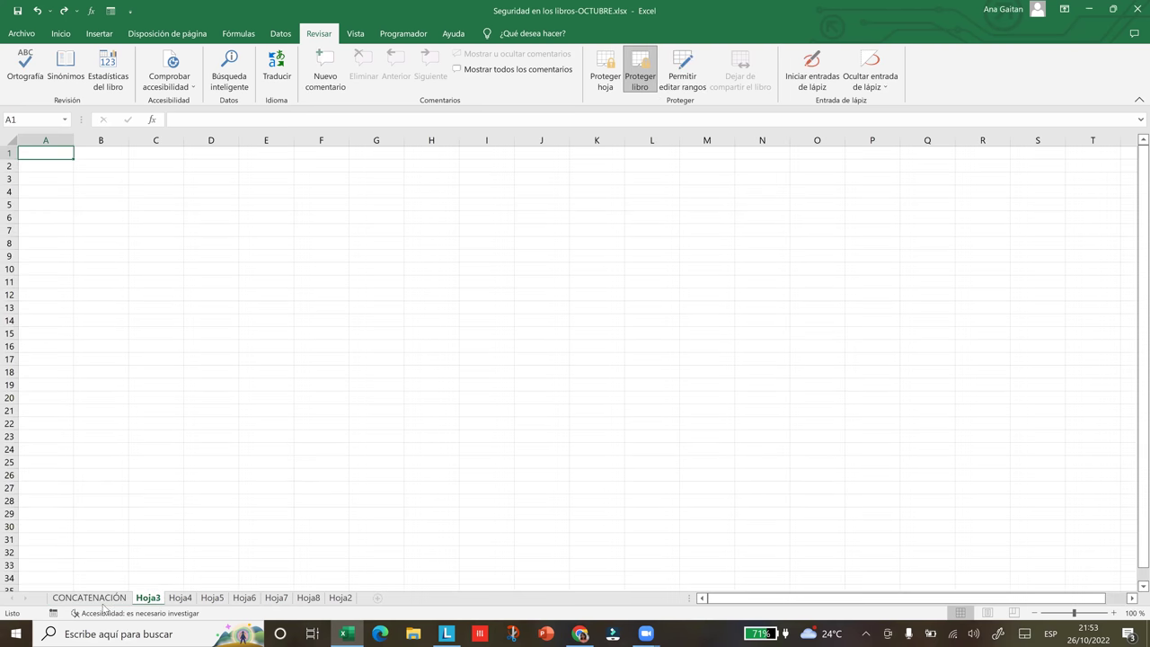
- Group all sheets with Seleccionar todas las hojas from the CONCATENACIÓN tab menu
left_click(103, 600)
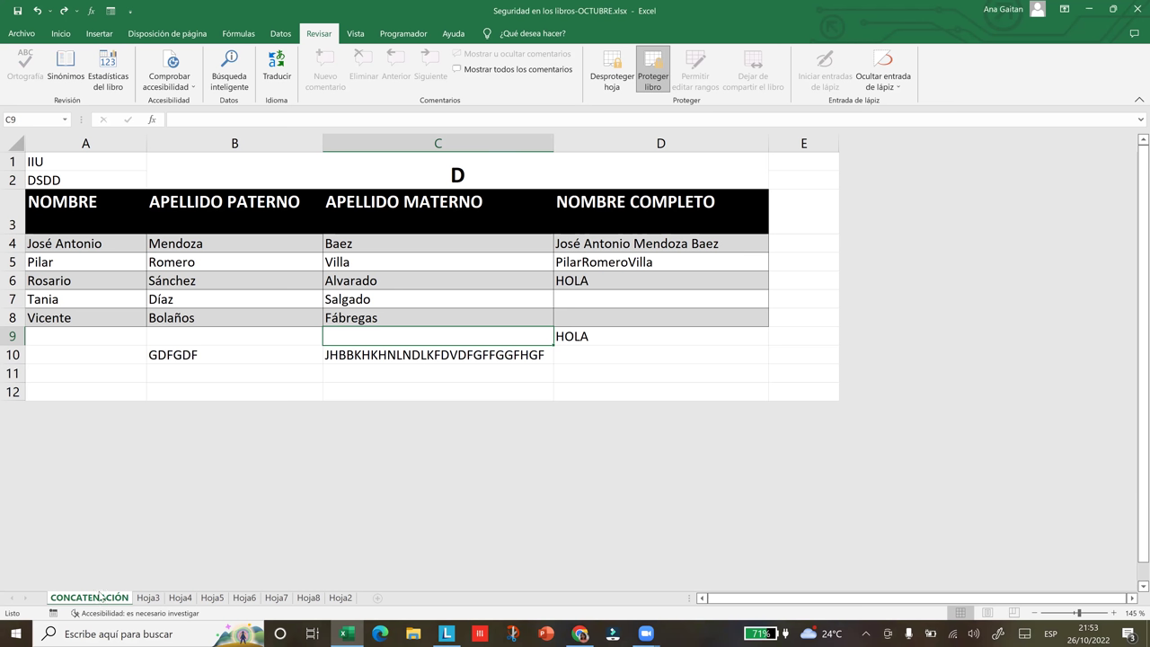
right_click(101, 595)
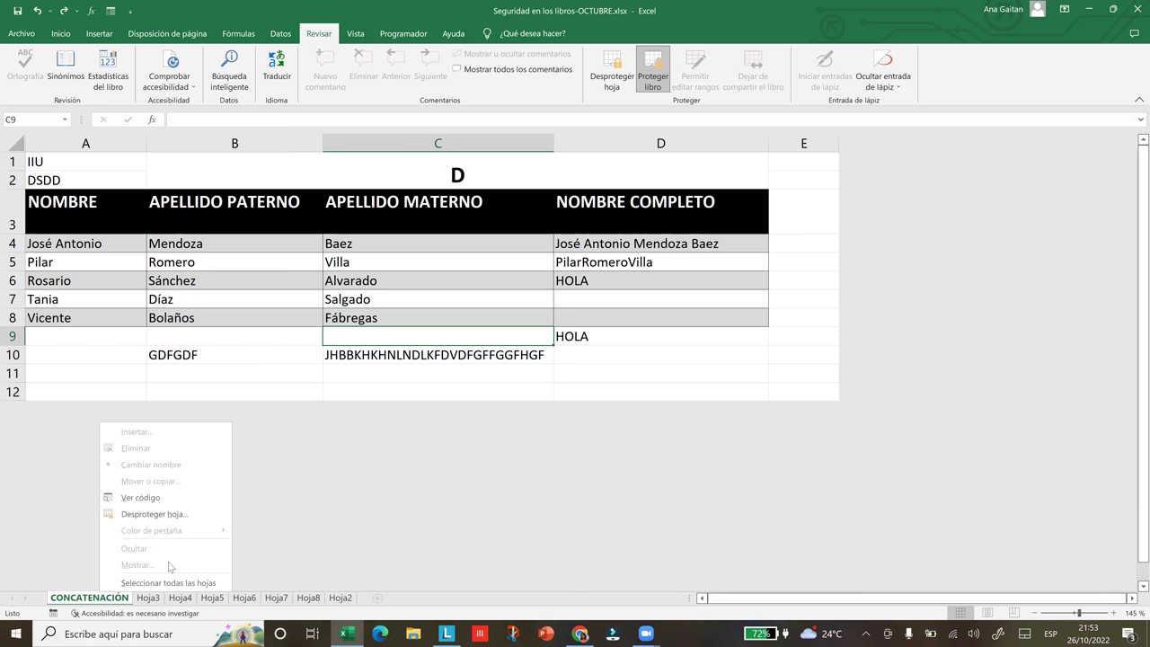
left_click(178, 583)
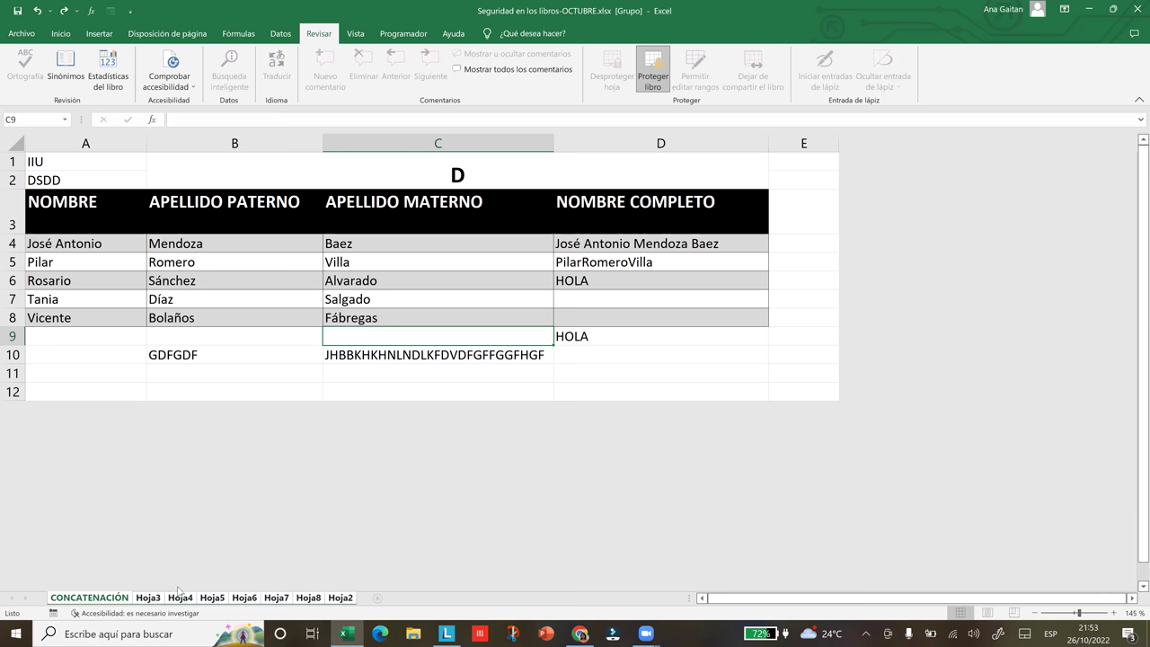
right_click(148, 600)
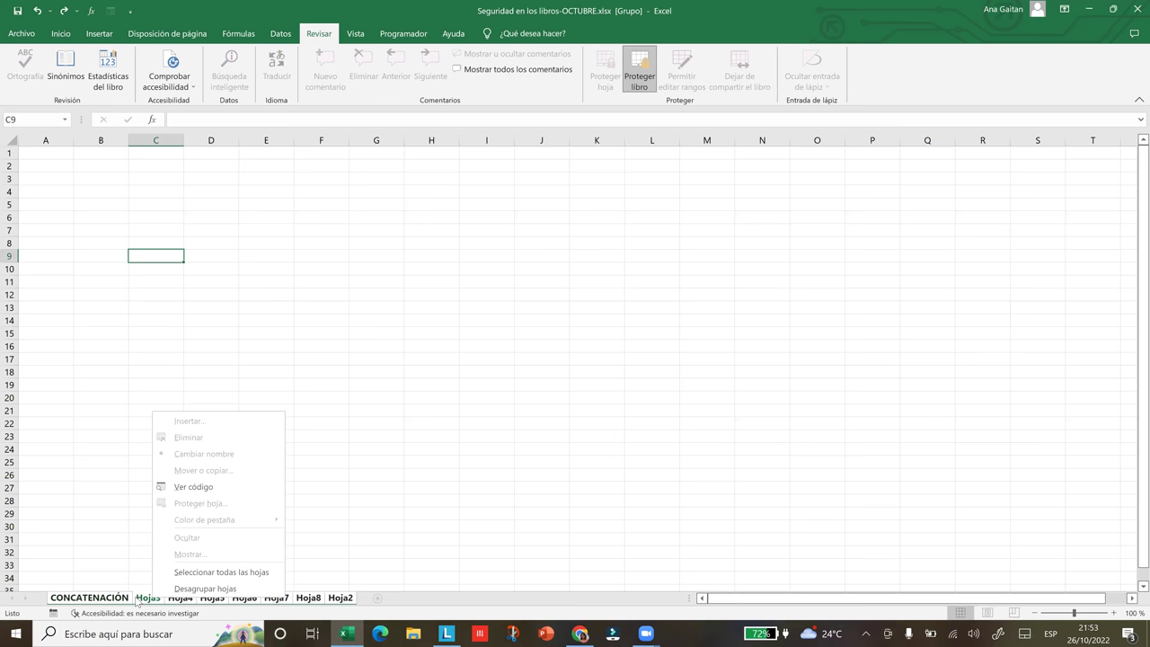
key("Escape")
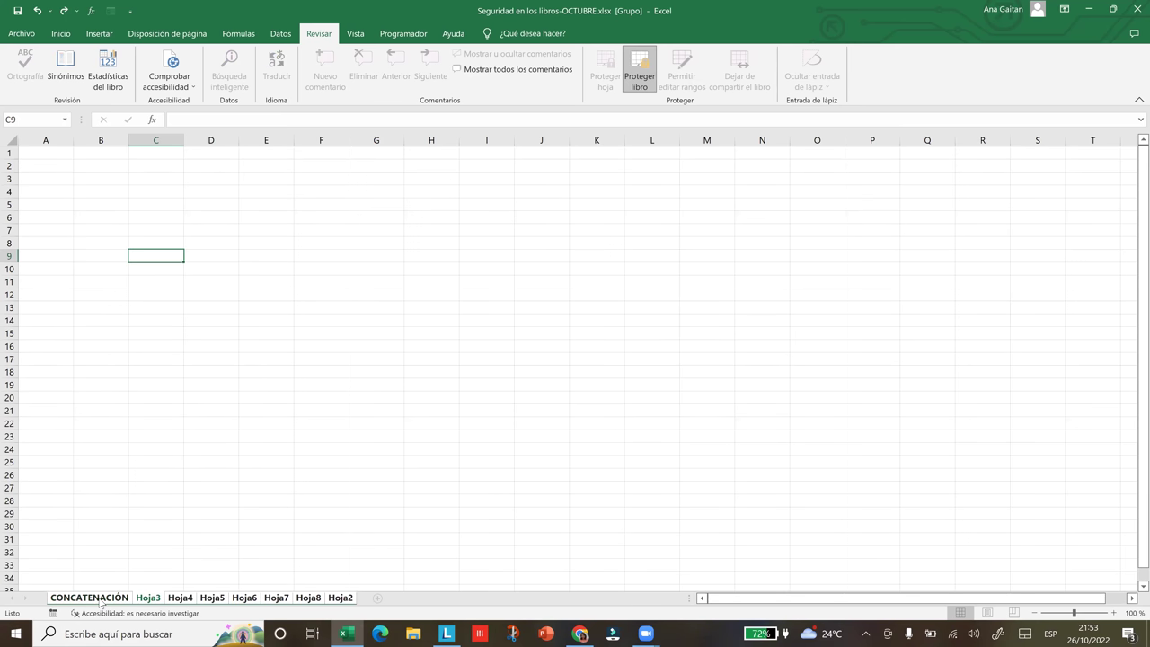
right_click(162, 598)
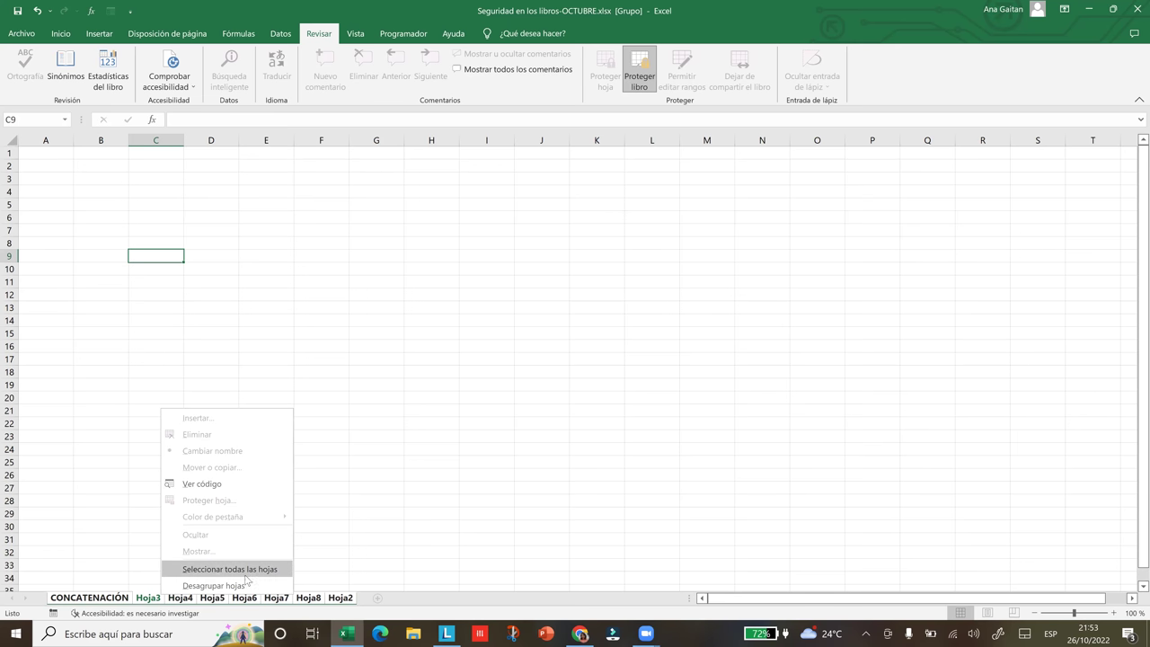
key("Escape")
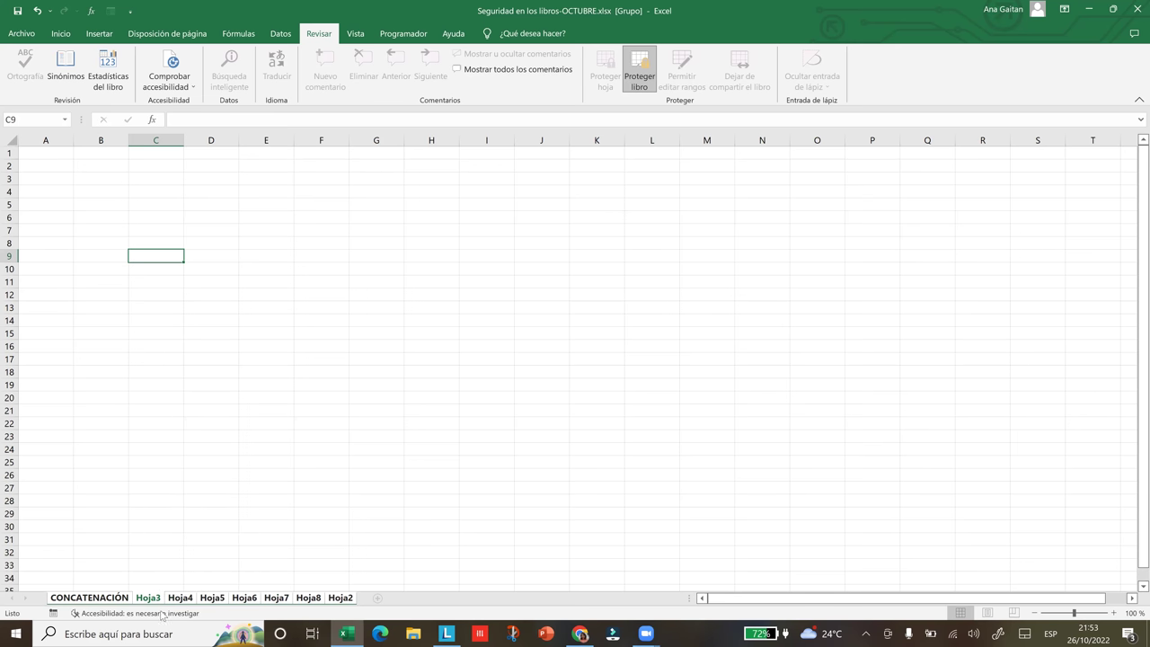
- Select cells H33, H26 and H22, then ungroup the sheets with Desagrupar hojas
left_click(417, 566)
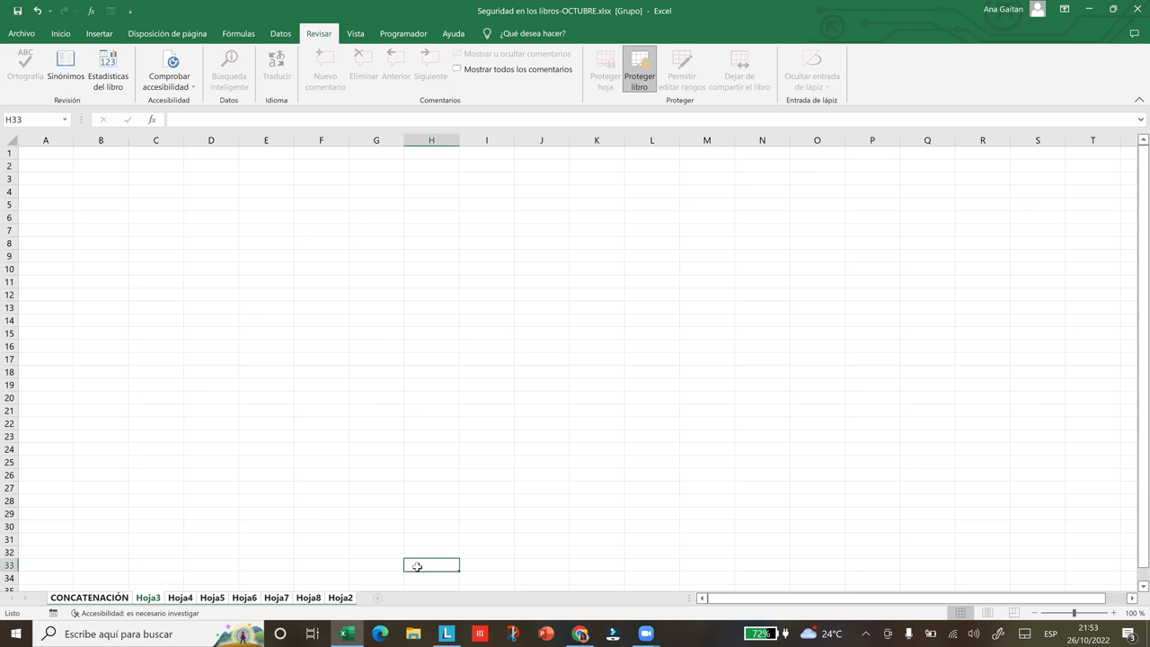
left_click(443, 477)
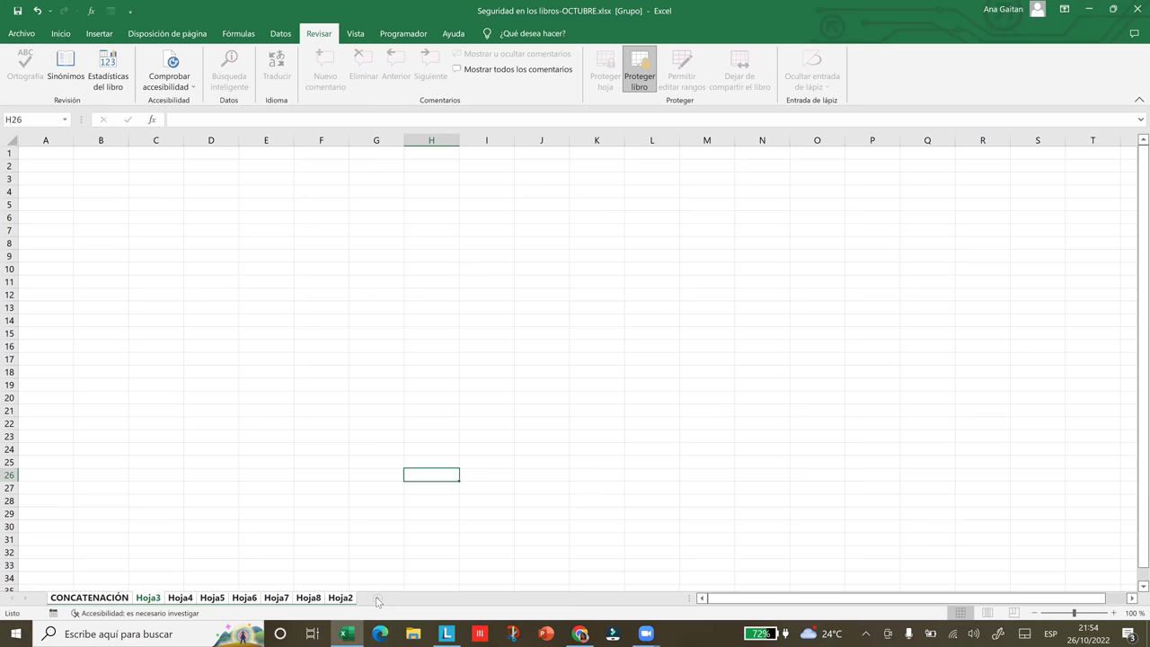
left_click(431, 424)
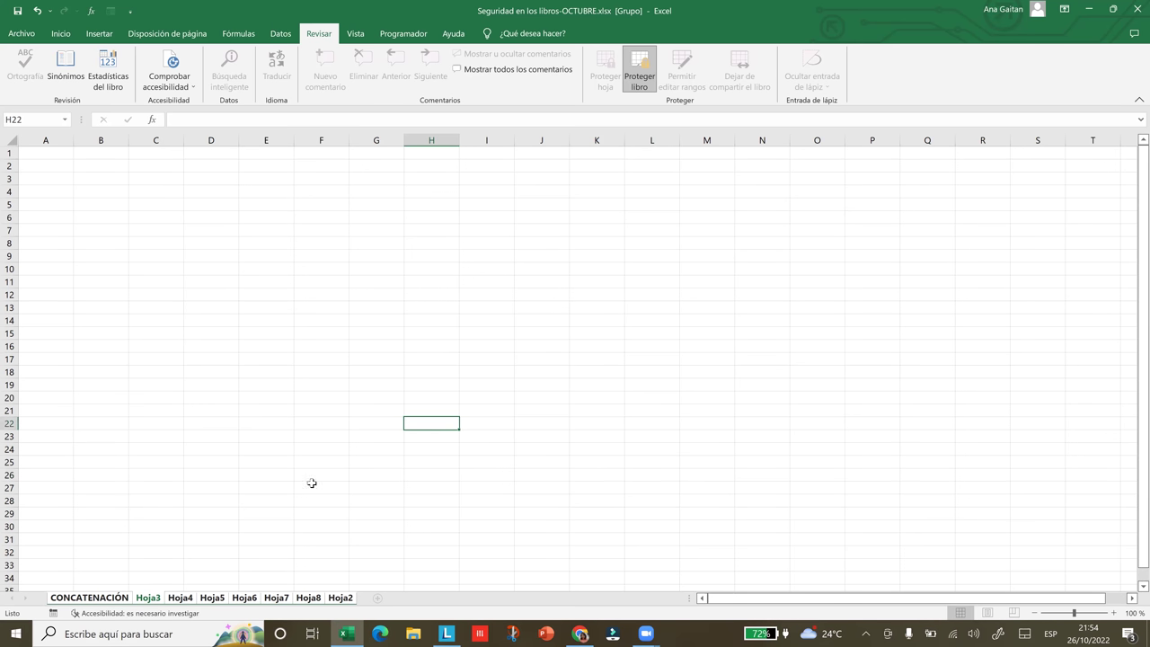
right_click(310, 600)
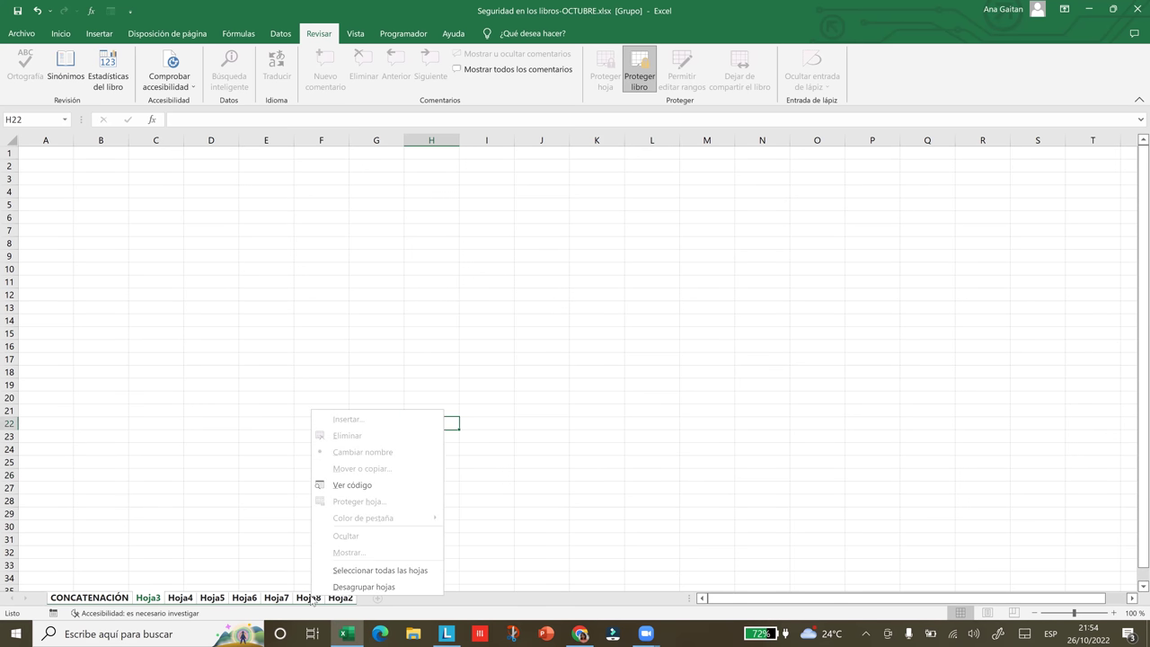
left_click(259, 601)
left_click(245, 599)
- Move through the sheet tabs to the empty Hoja8 sheet
left_click(212, 599)
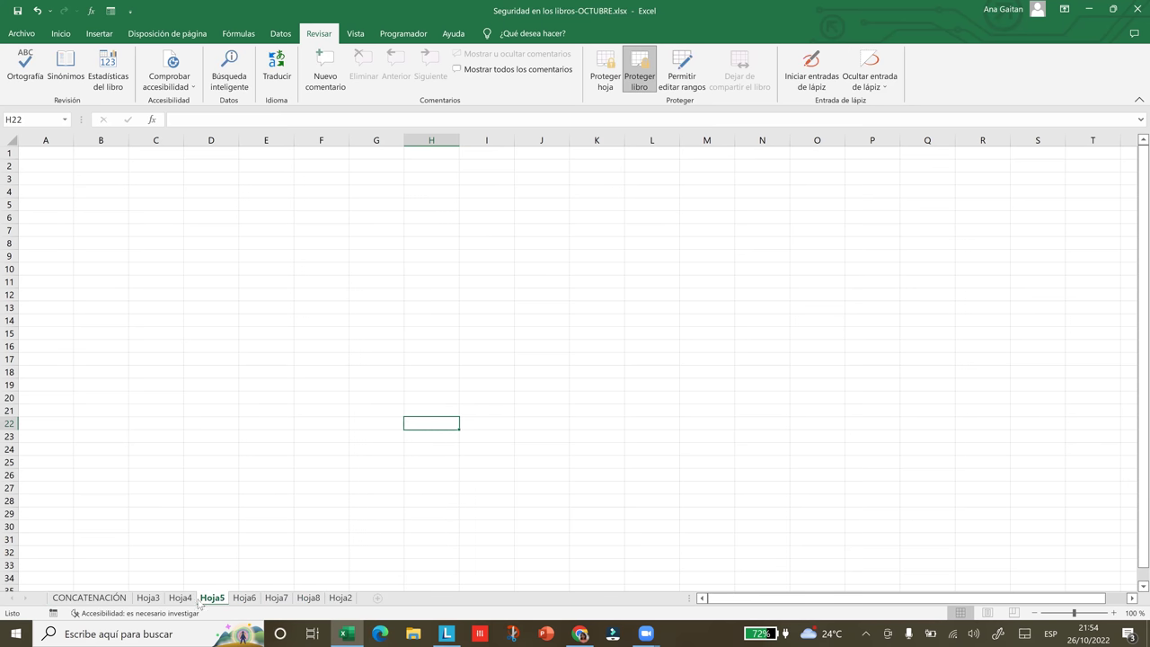
left_click(180, 600)
left_click(148, 599)
left_click(124, 599)
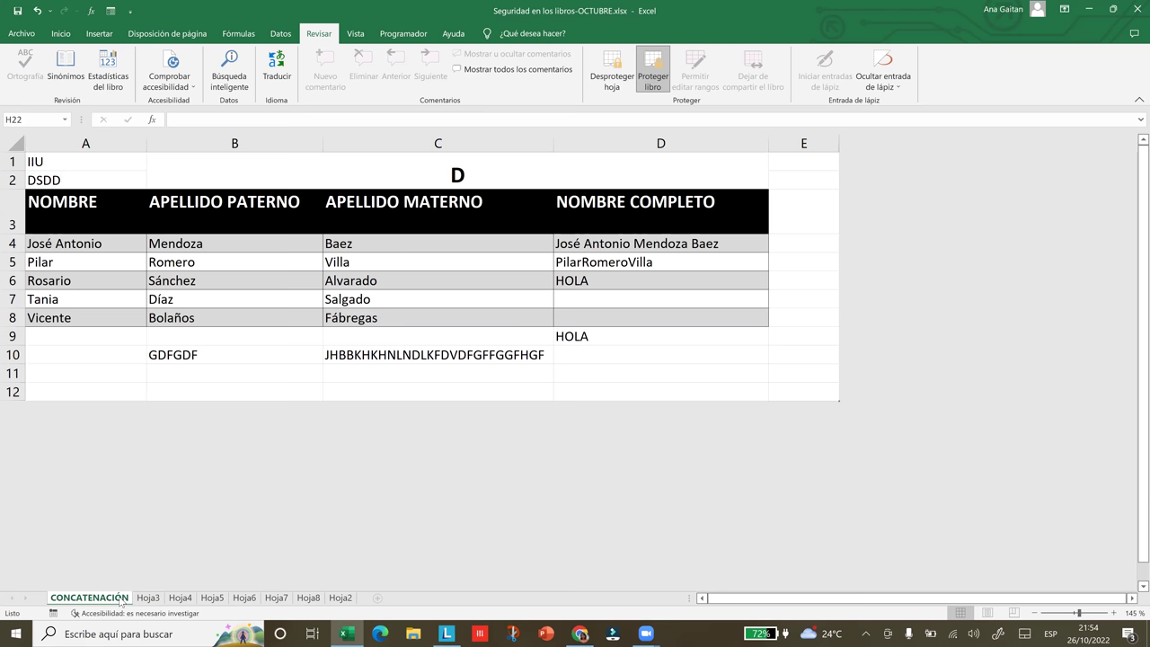
left_click(309, 599)
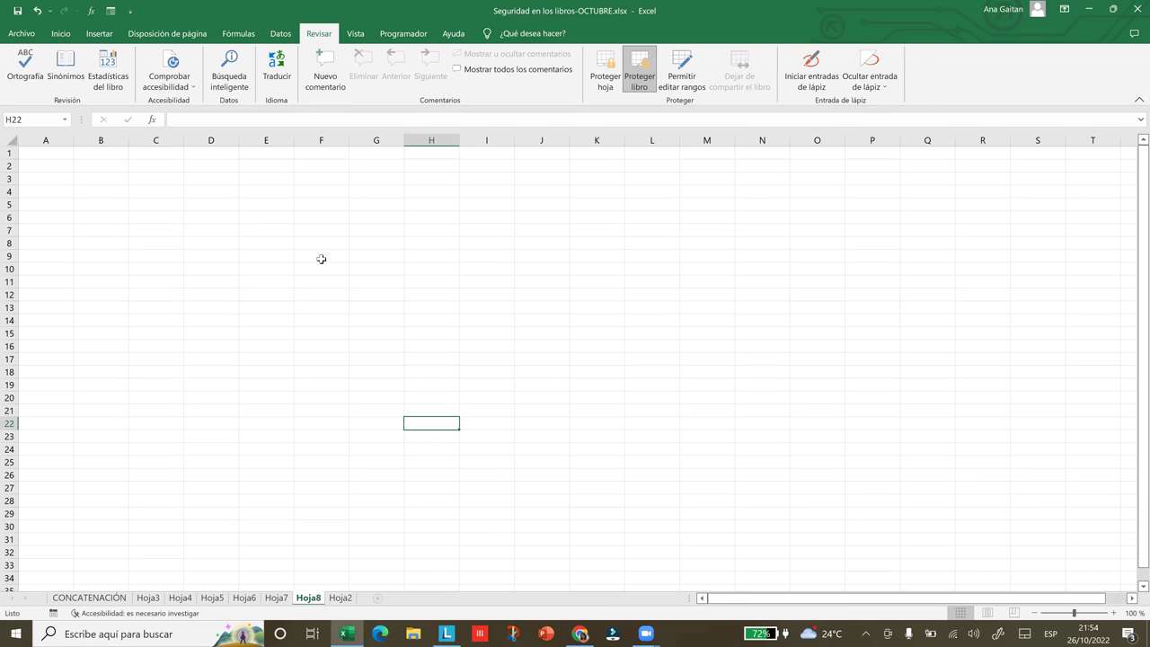
- Enter a letter string in F5, HOLA in F6 and ESTA ES UNA PRACTICA in F7
left_click(334, 207)
type("IHIUHIUHOIH")
key("Return")
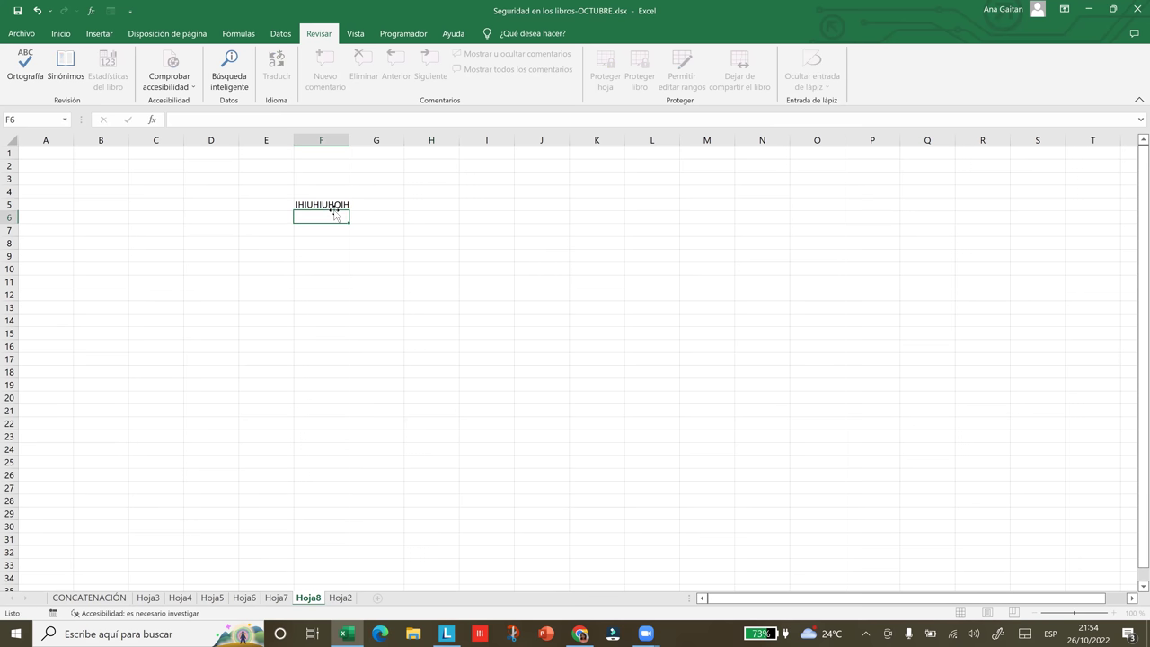
type("HOLA")
key("Return")
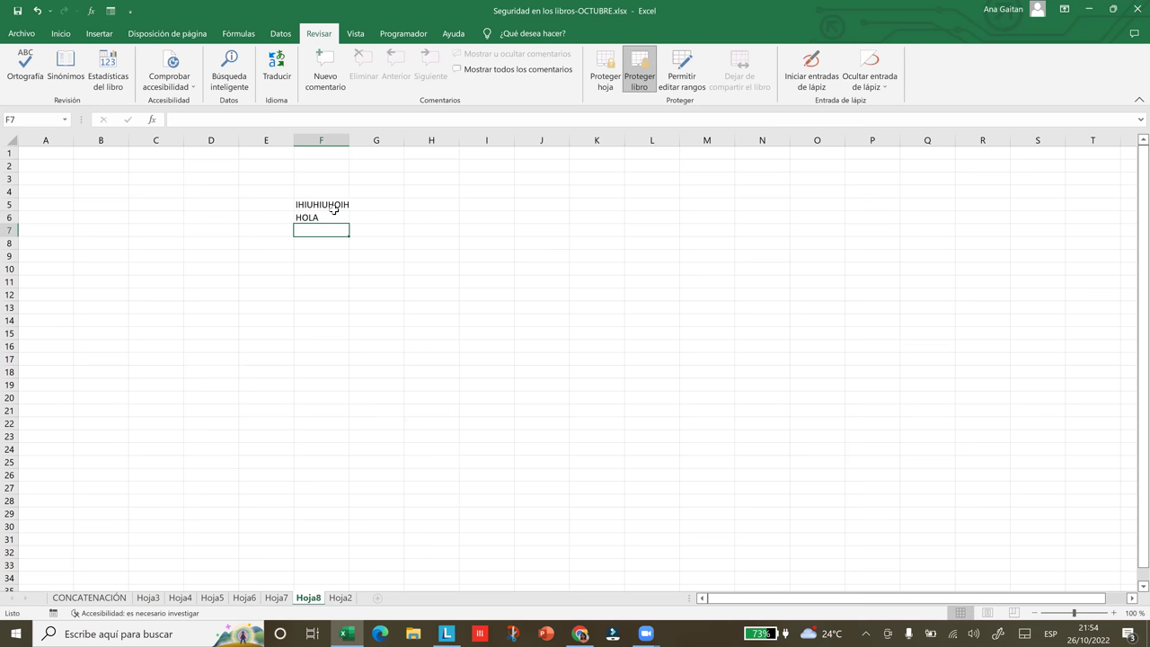
type("ESTRA")
key("BackSpace")
key("BackSpace")
key("BackSpace")
key("BackSpace")
type("A ES UNA PRACTICA")
key("Return")
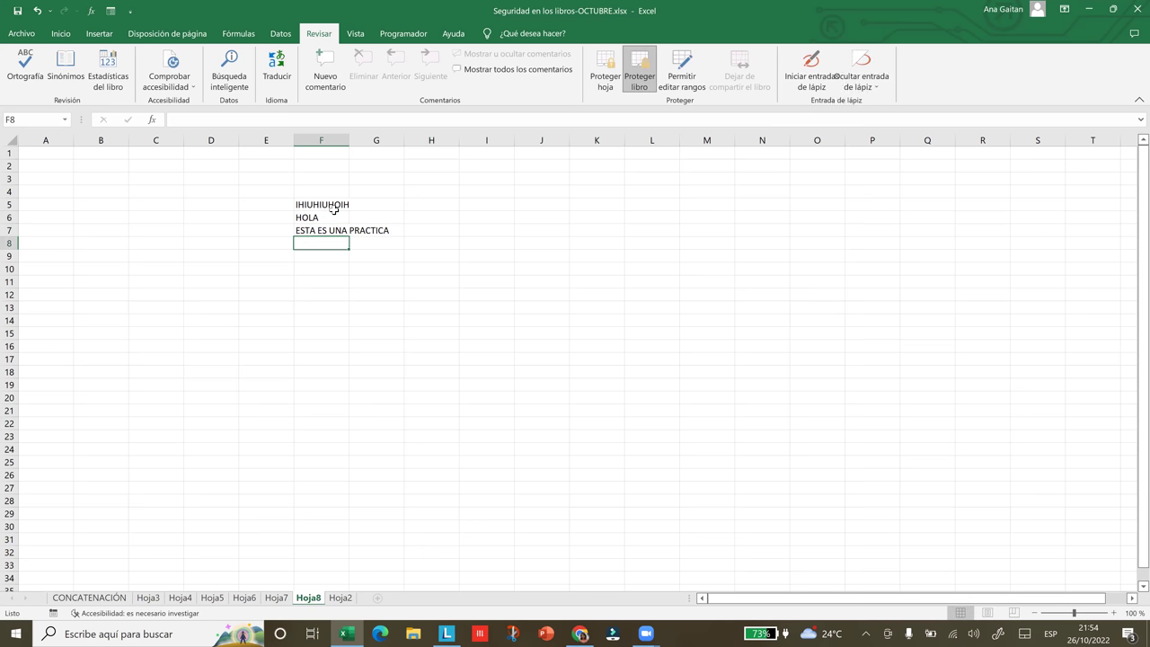
left_click(438, 266)
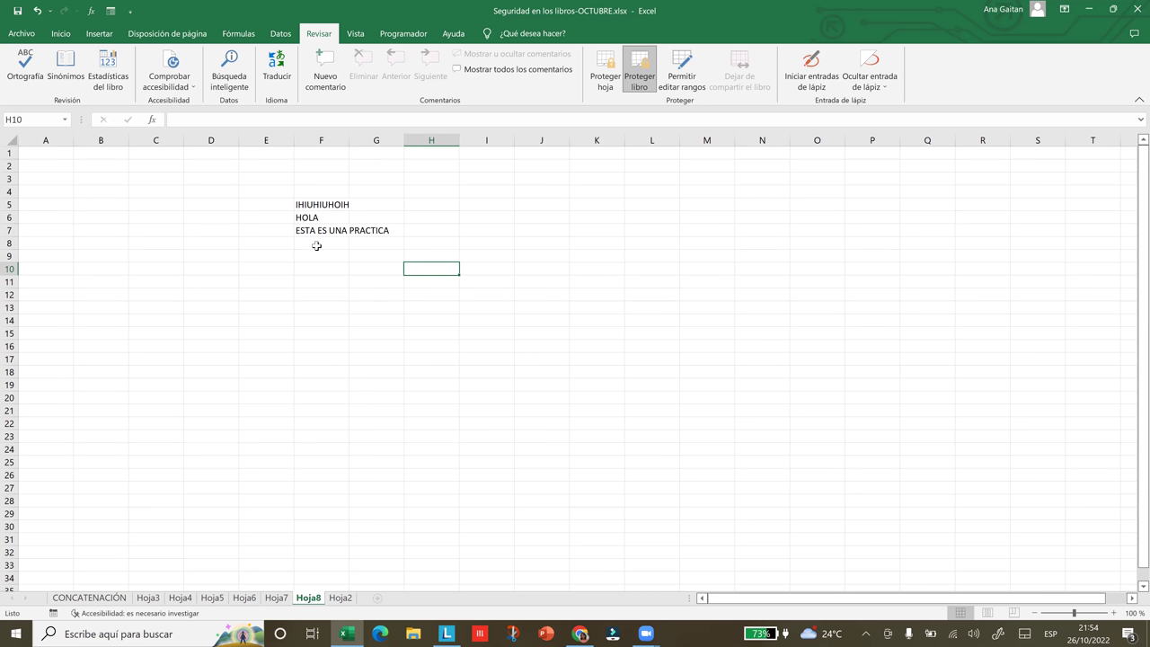
- Inspect CONCATENACIÓN's Villa, Salgado, C9, D9, E-column and D8 cells, then go to Hoja7
left_click(108, 598)
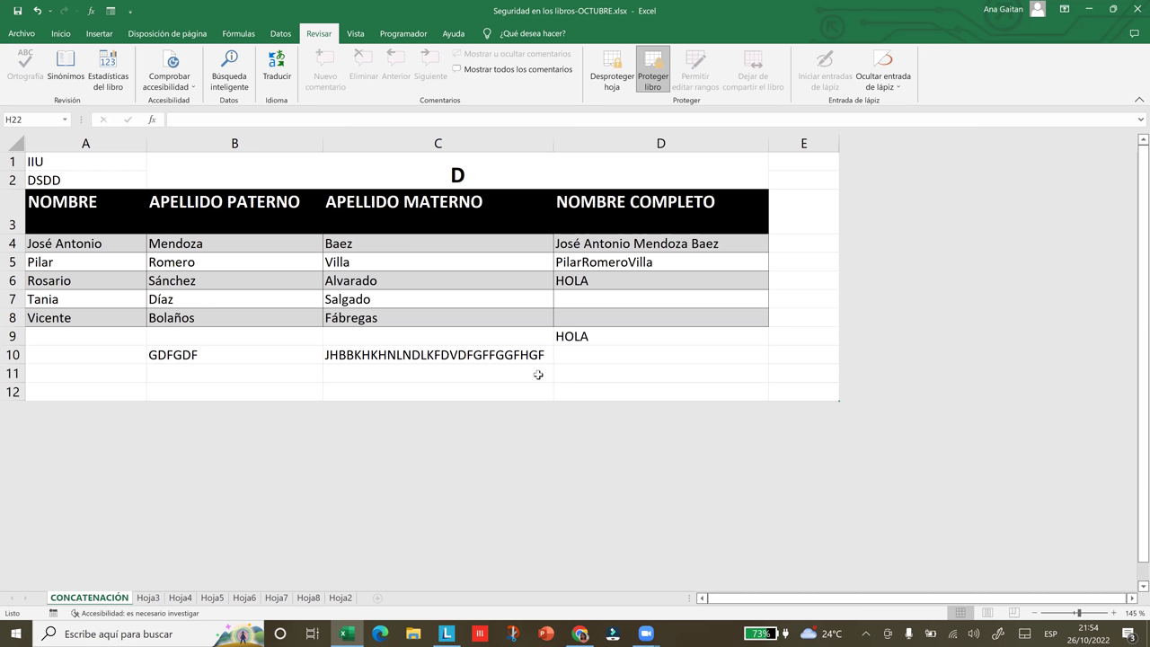
left_click(538, 262)
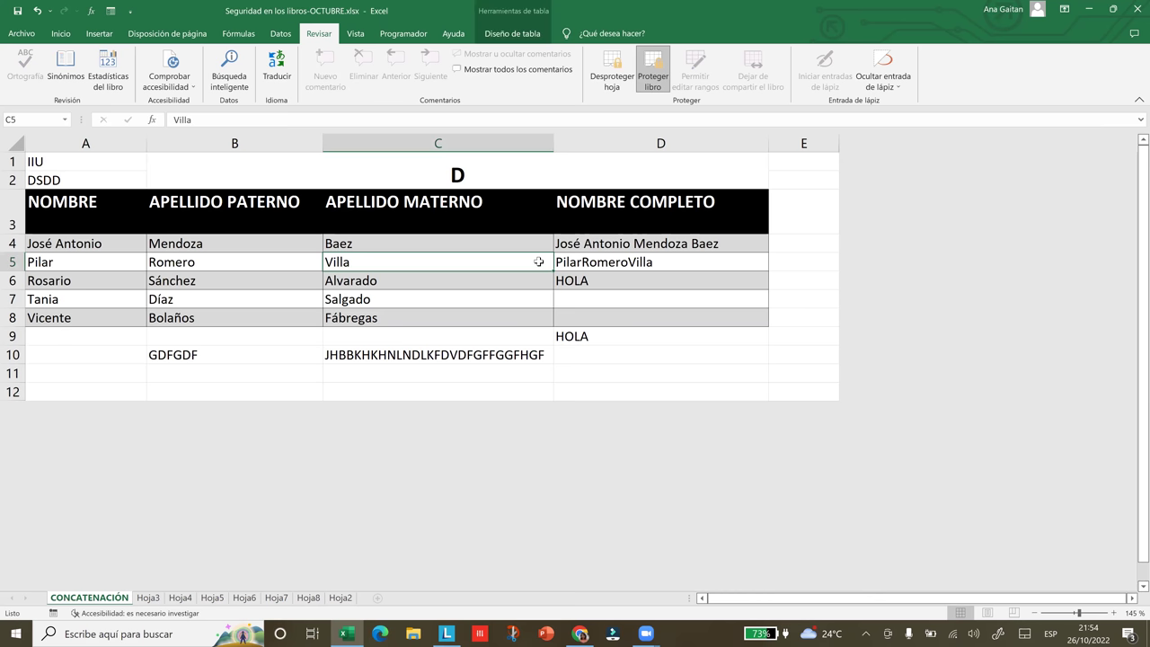
left_click(551, 299)
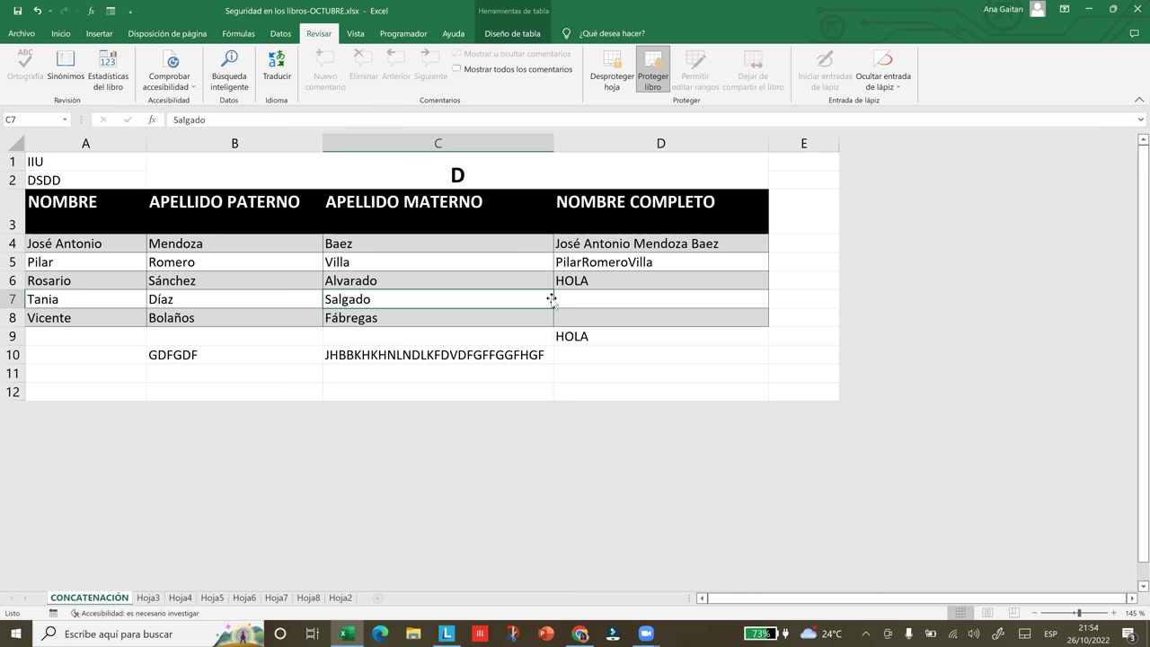
left_click(455, 281)
left_click(453, 302)
left_click(456, 336)
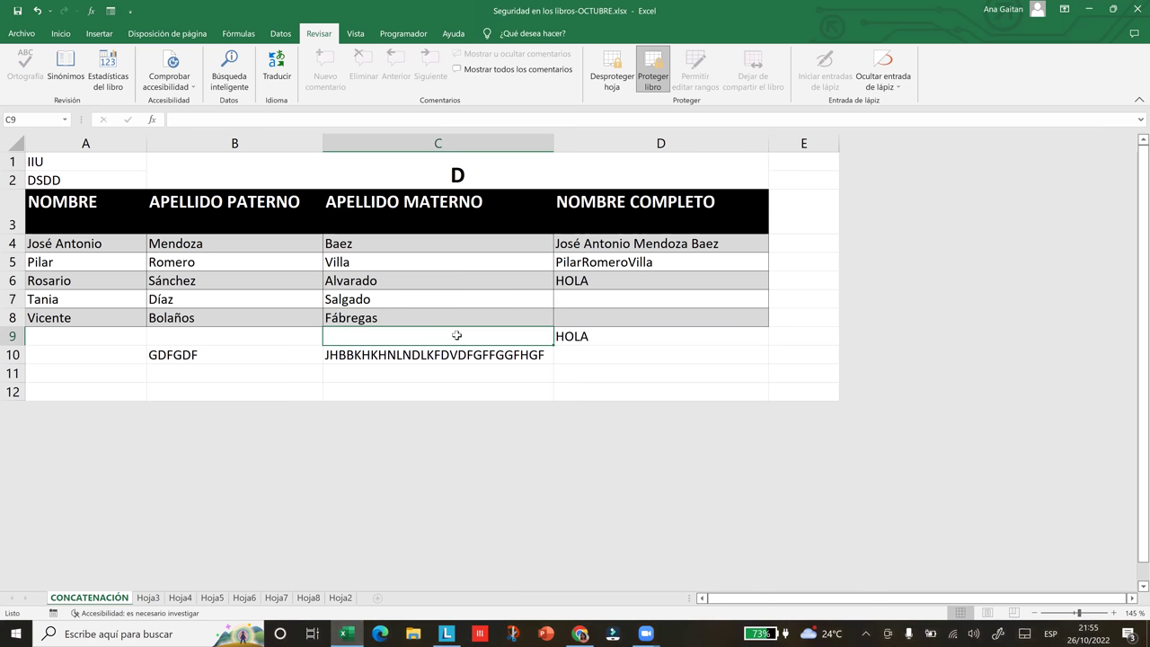
left_click(667, 340)
left_click(811, 337)
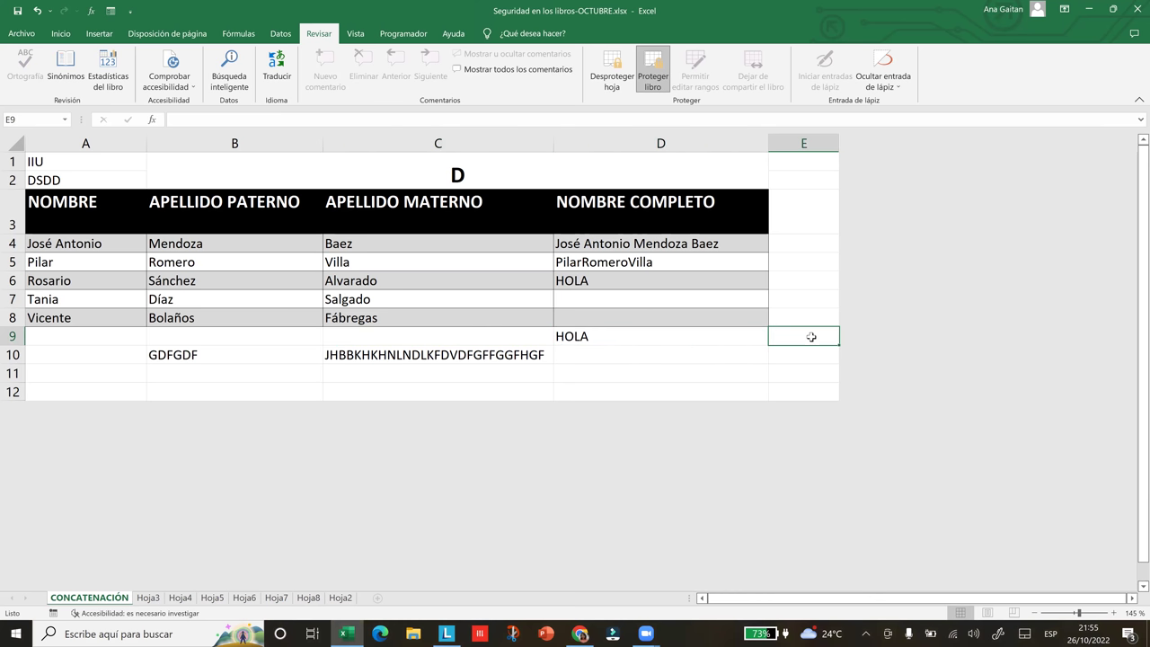
left_click(806, 281)
left_click(792, 200)
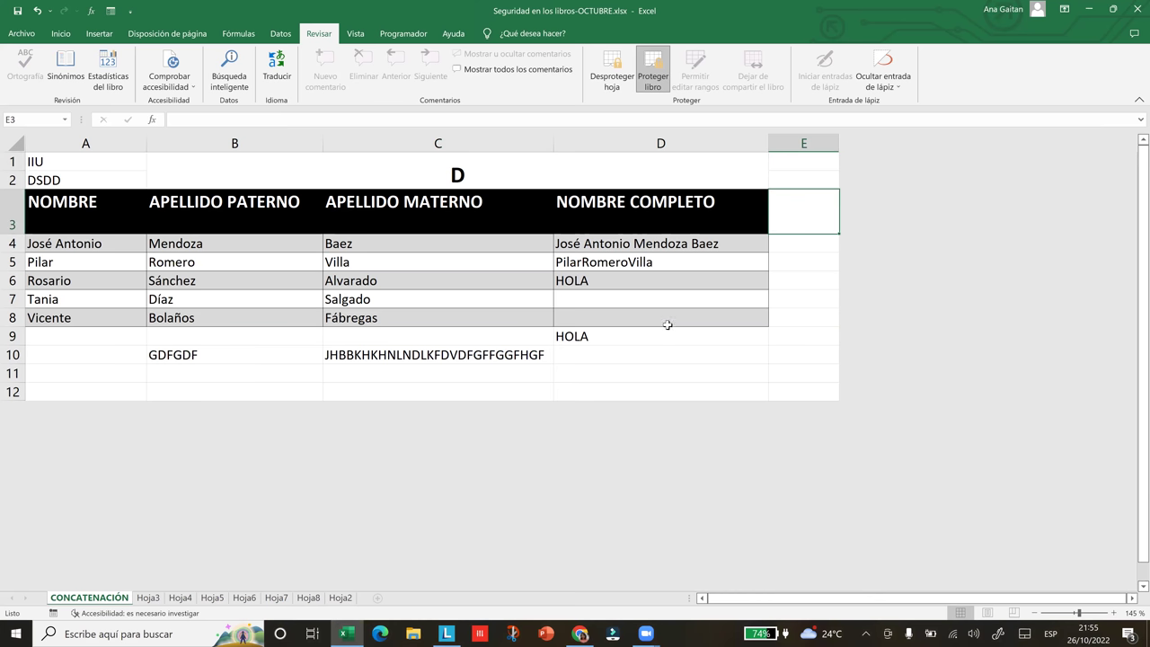
left_click(668, 317)
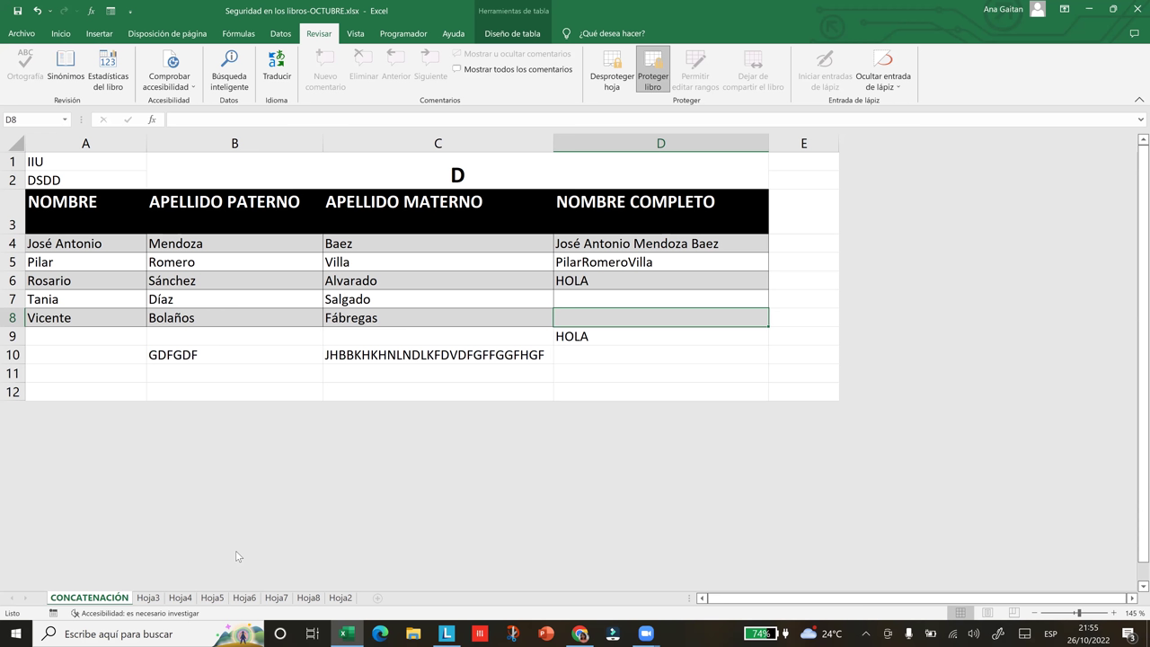
left_click(274, 600)
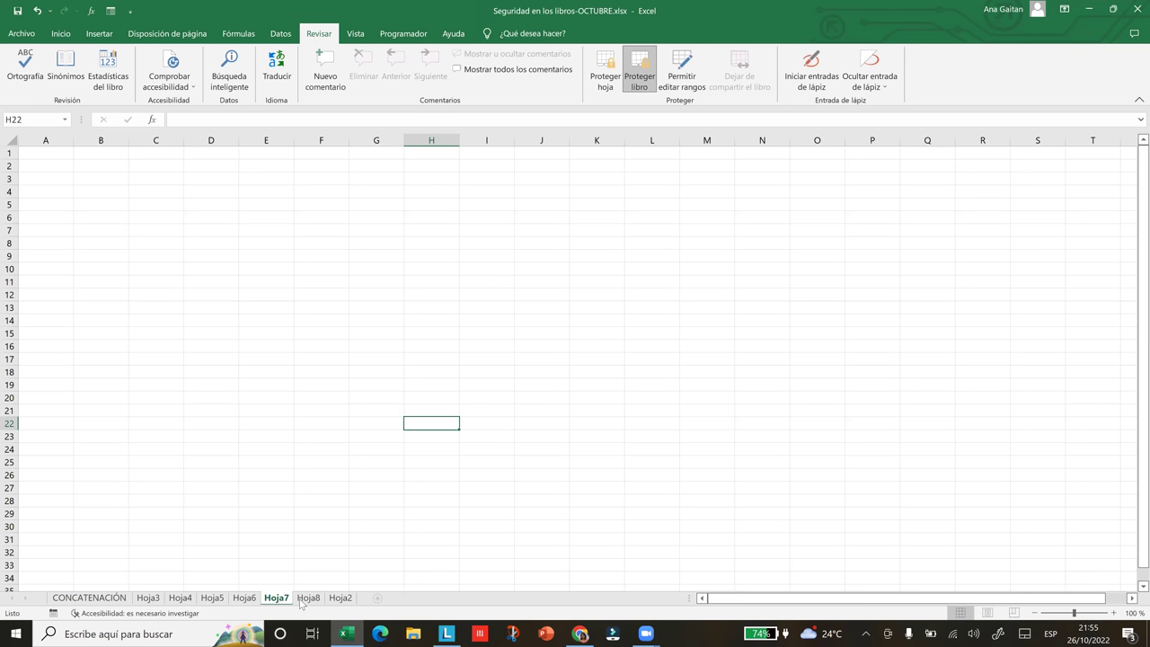
- Type IHIUHIKHI into cell I27 of Hoja8, glance at CONCATENACIÓN, and return to Hoja8
left_click(305, 599)
right_click(303, 599)
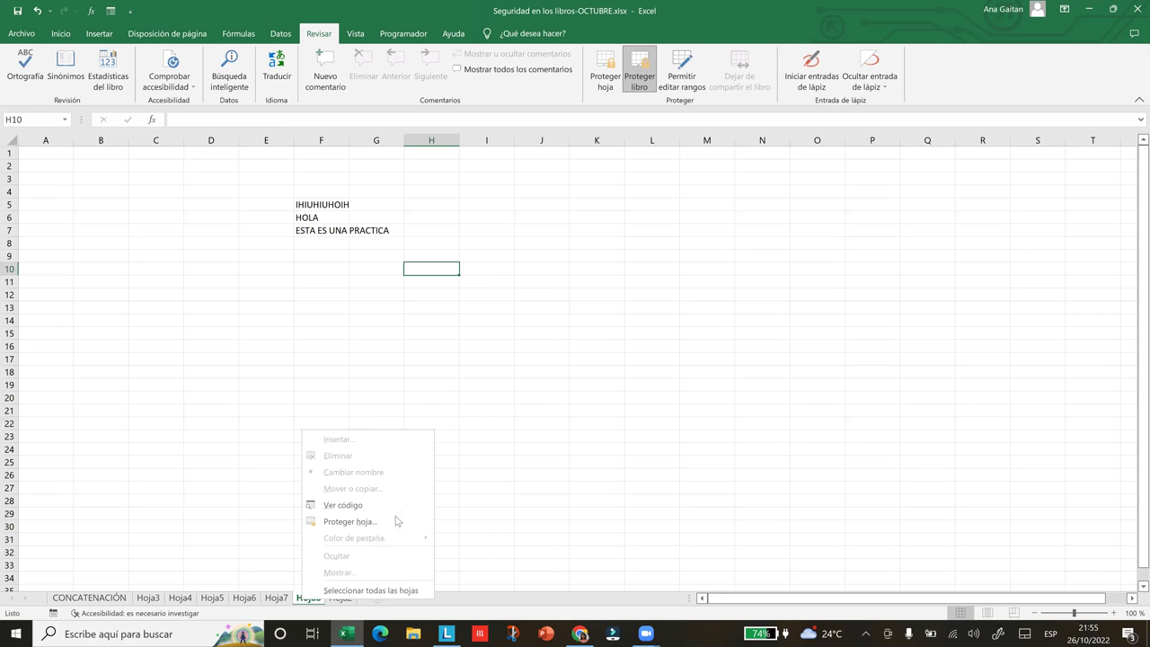
left_click(459, 480)
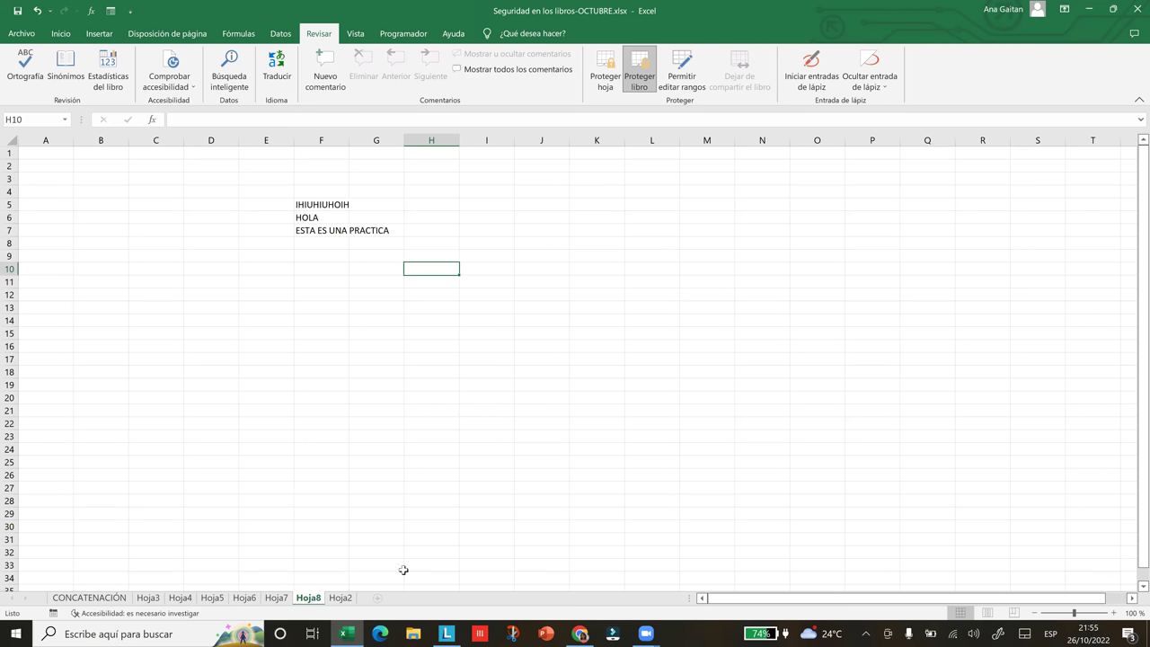
left_click(487, 483)
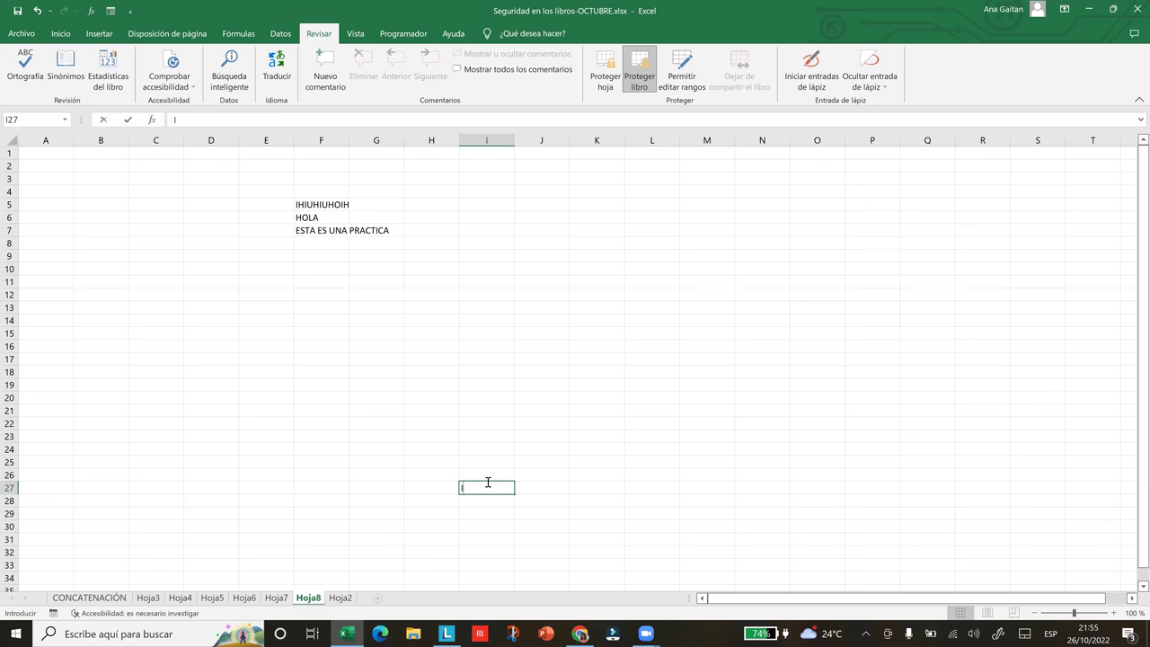
type("IHIUHIKHI")
left_click(496, 477)
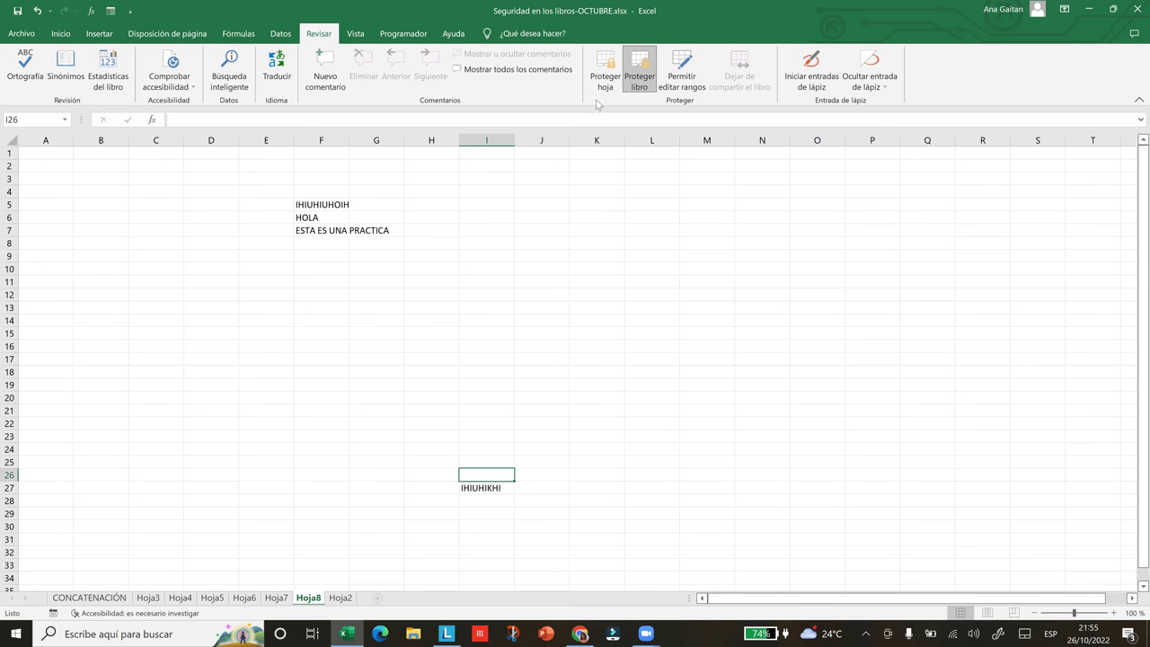
left_click(110, 602)
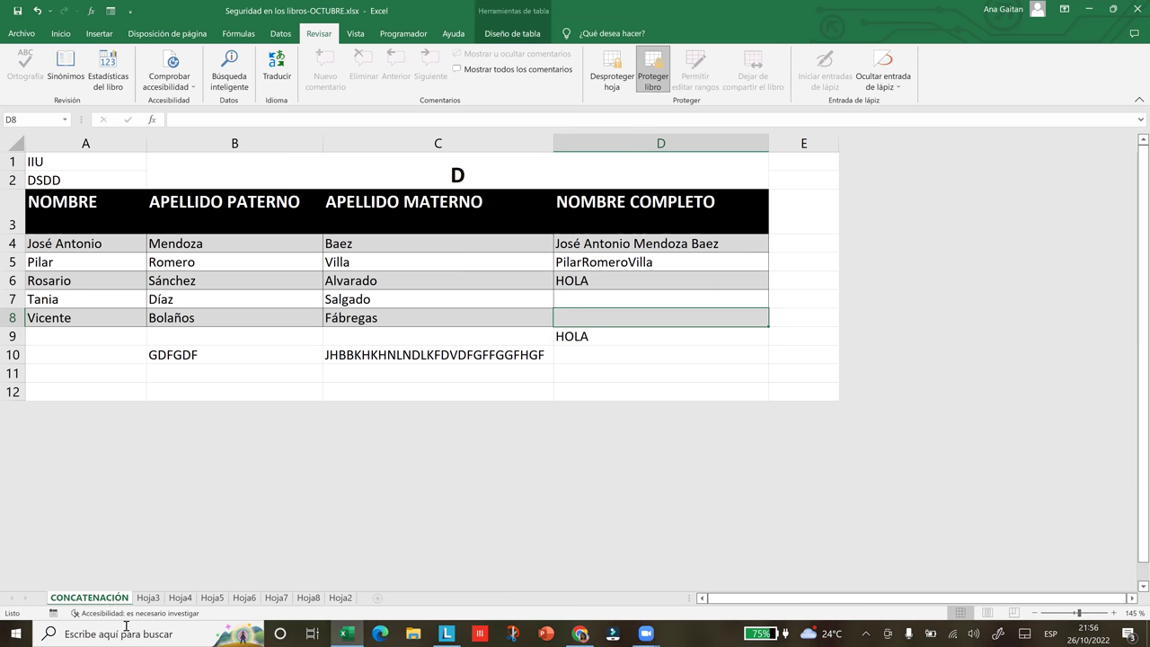
left_click(309, 597)
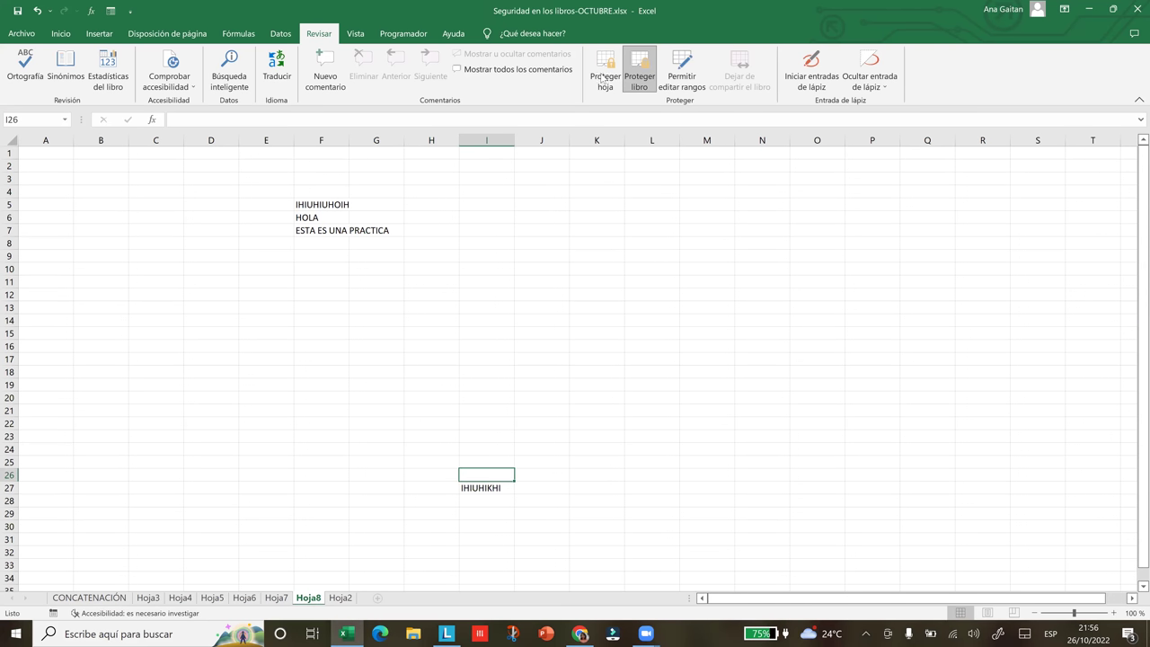
- Protect Hoja8 via Proteger hoja, entering and confirming a sheet password
left_click(605, 78)
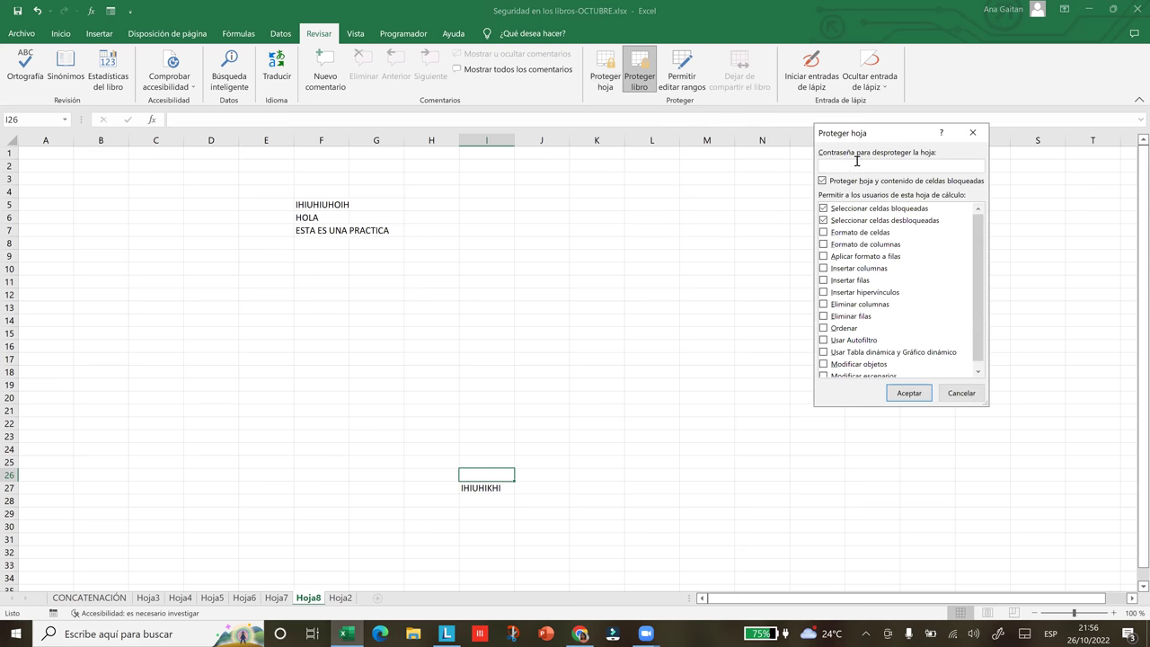
key("Return")
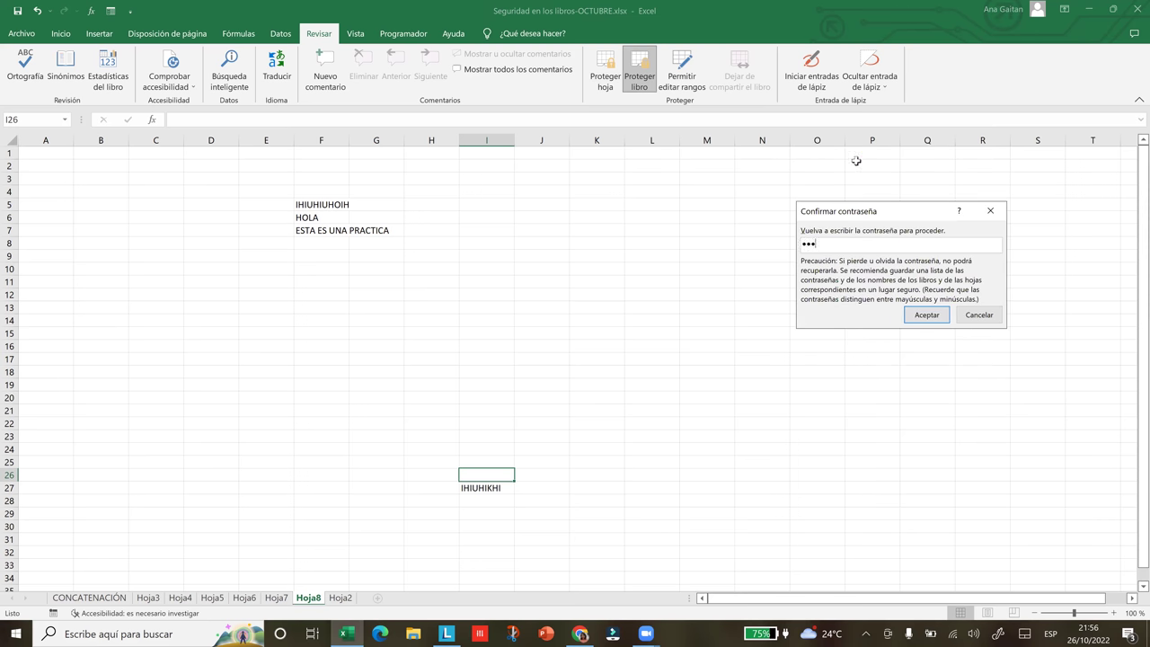
key("Return")
- Test the protection by trying to edit a cell, dismissing the warning, then selecting F6 and F7
left_click(745, 268)
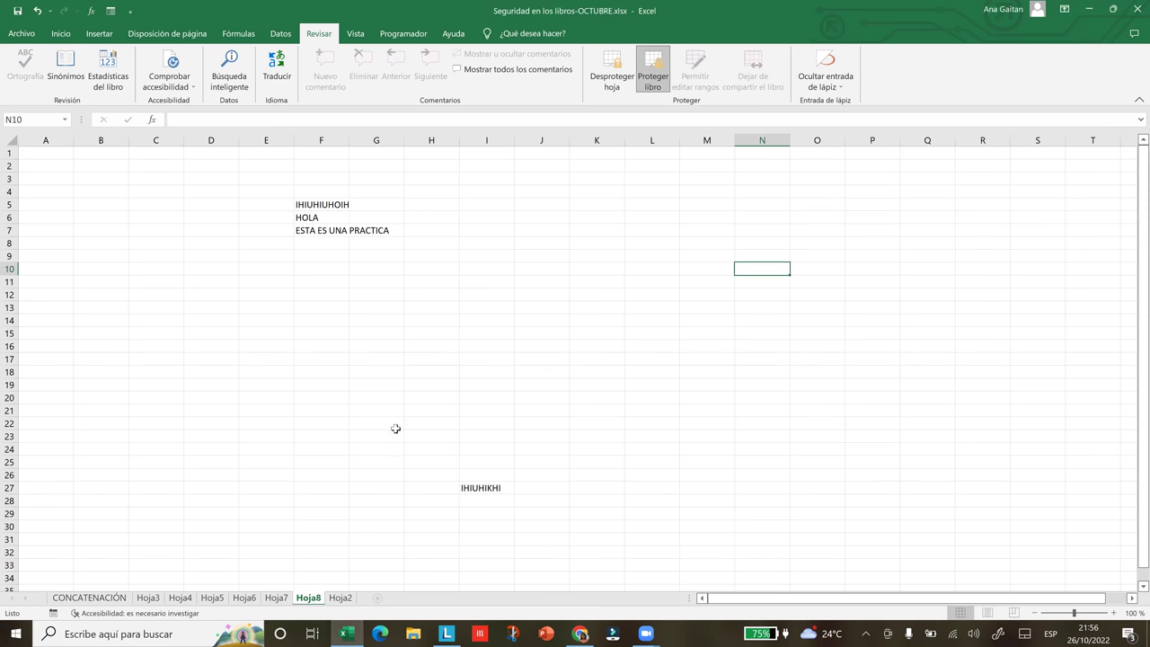
left_click_drag(384, 340, 377, 397)
double_click(319, 296)
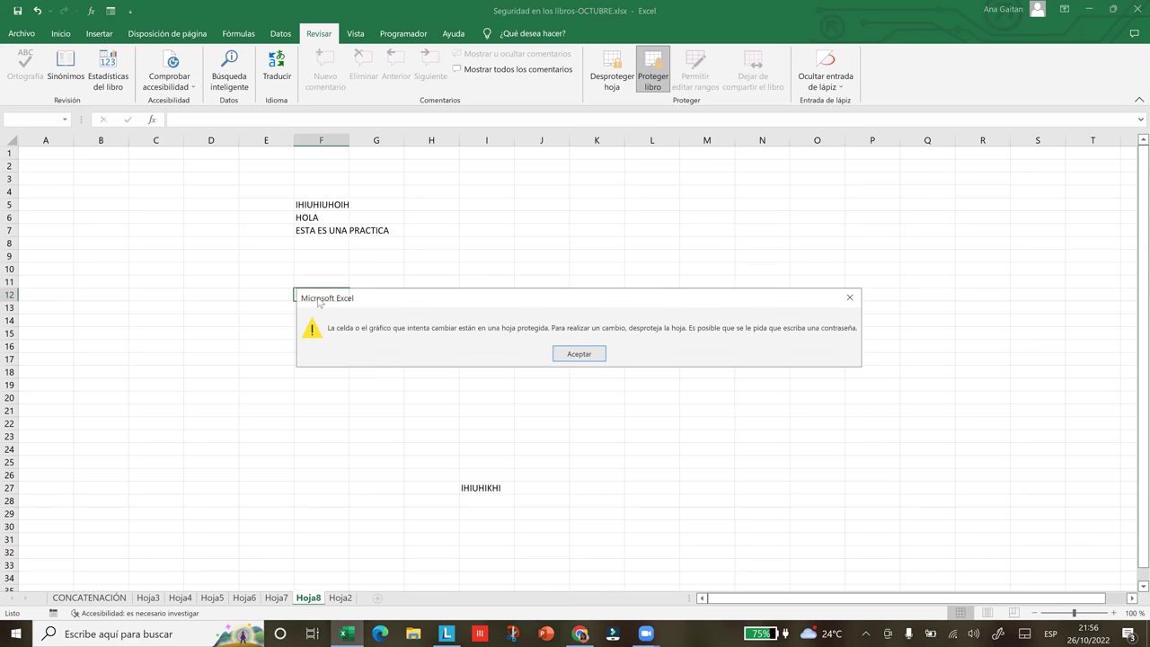
key("Return")
left_click(320, 217)
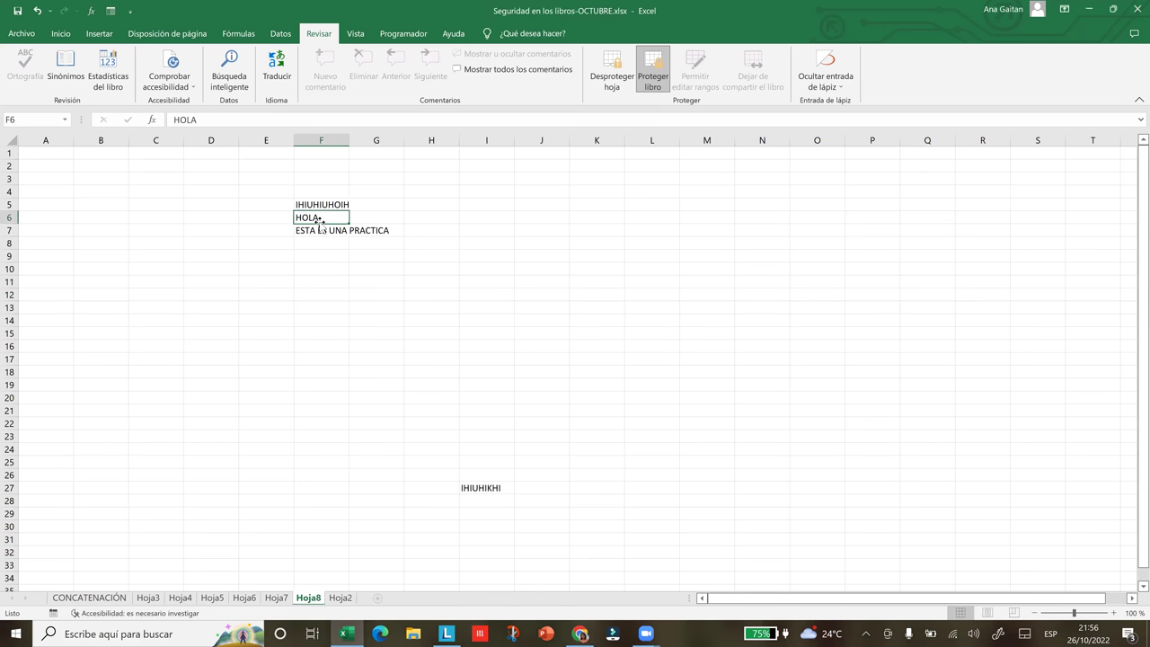
left_click(320, 230)
left_click(320, 216)
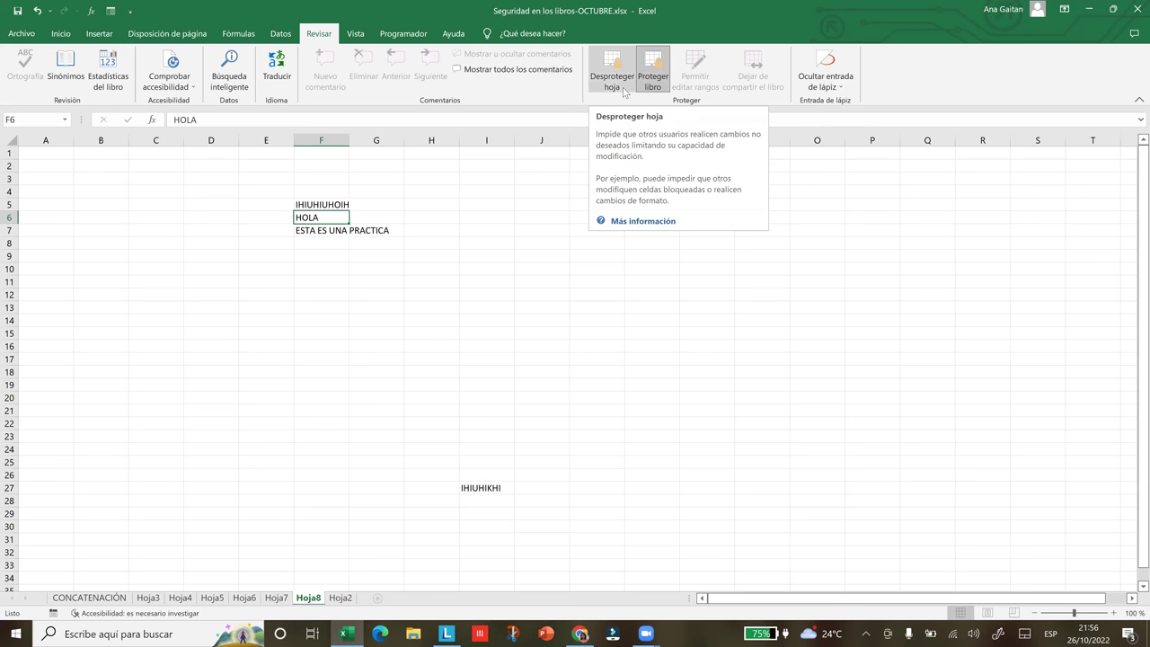
left_click(563, 253)
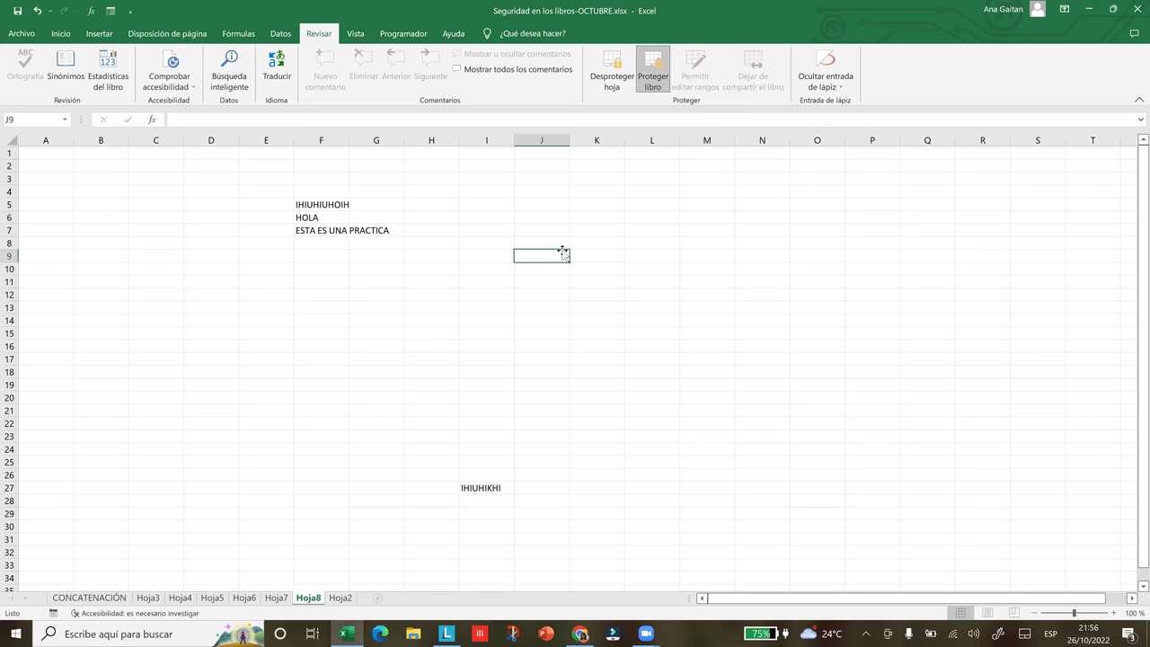
left_click(271, 600)
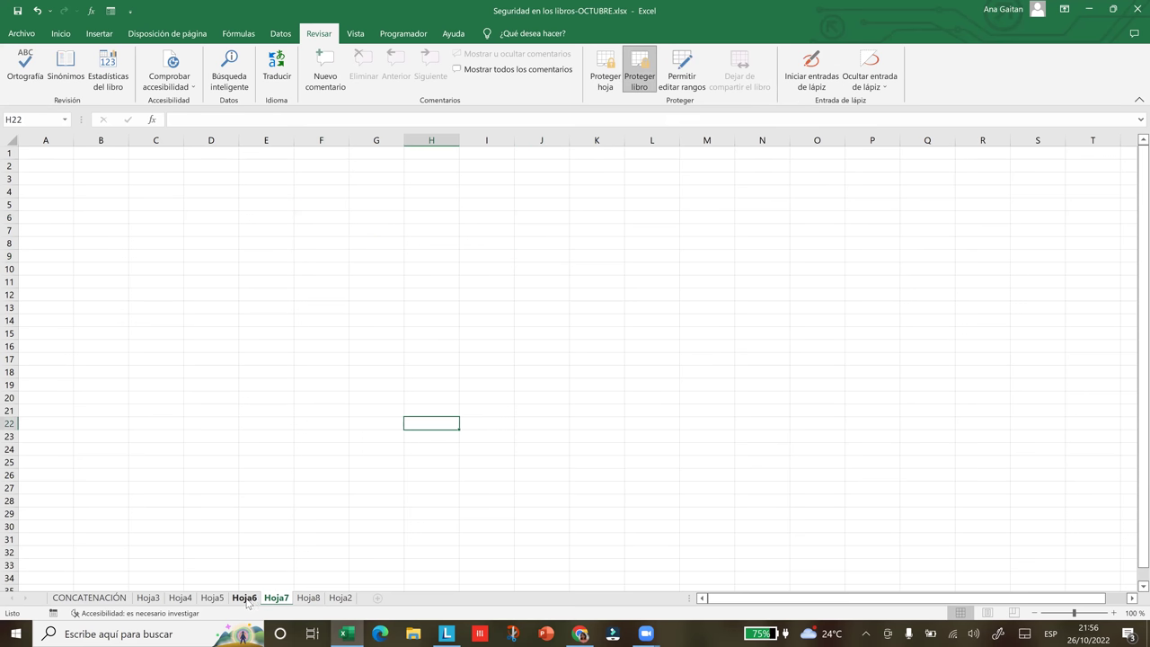
left_click(245, 599)
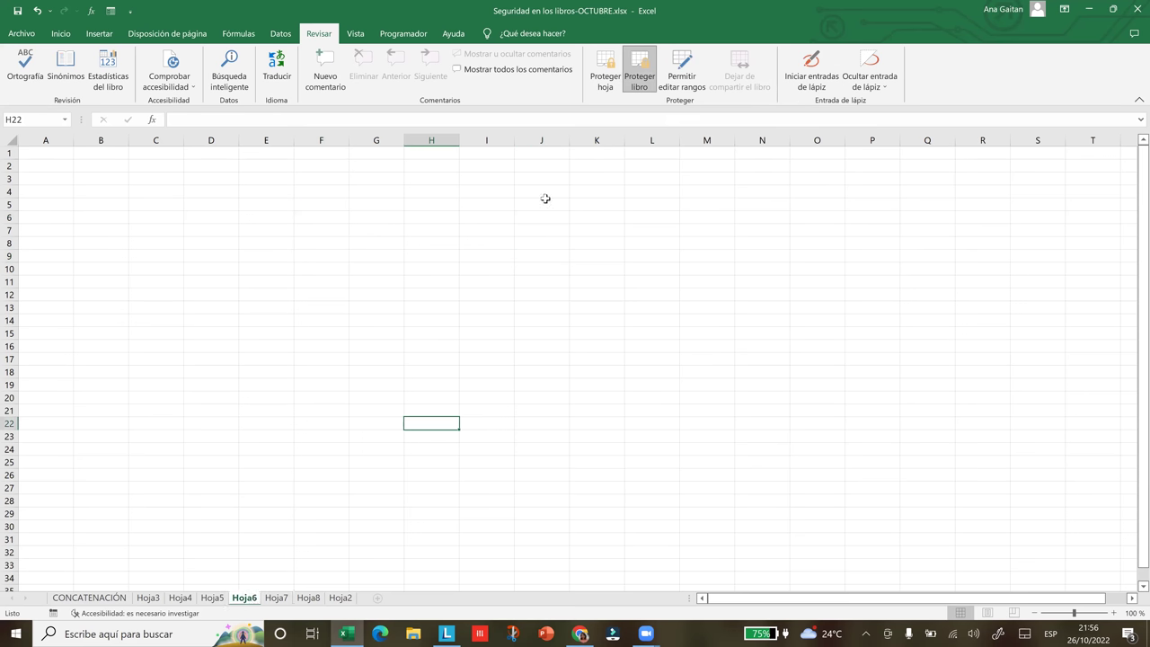
left_click(306, 598)
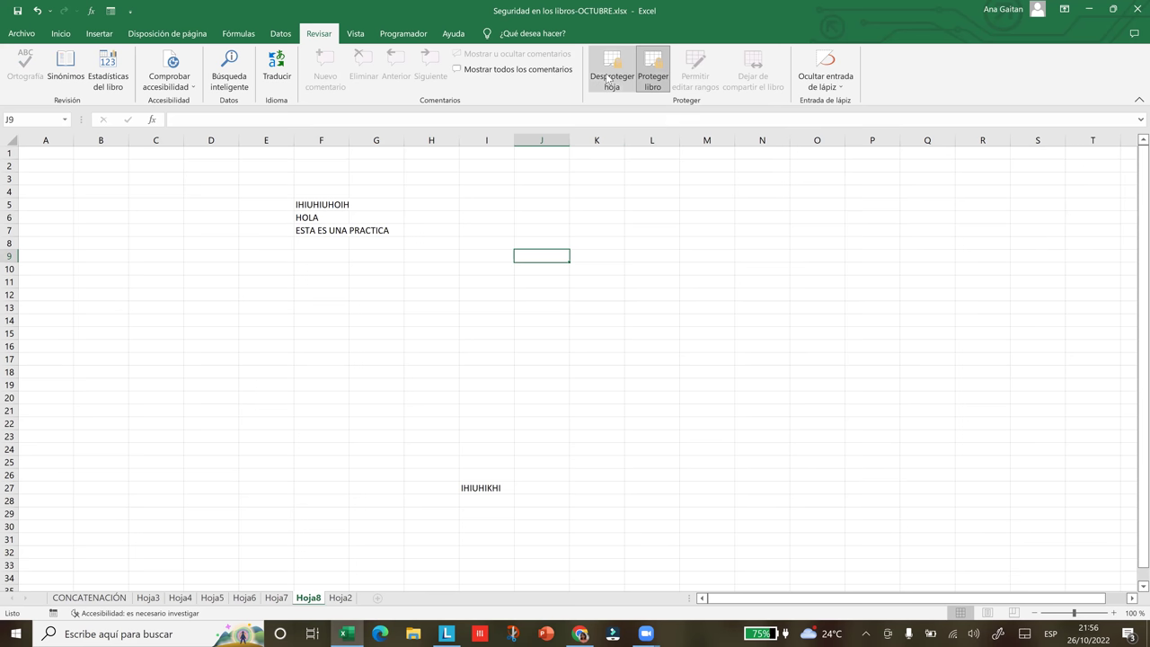
left_click(560, 295)
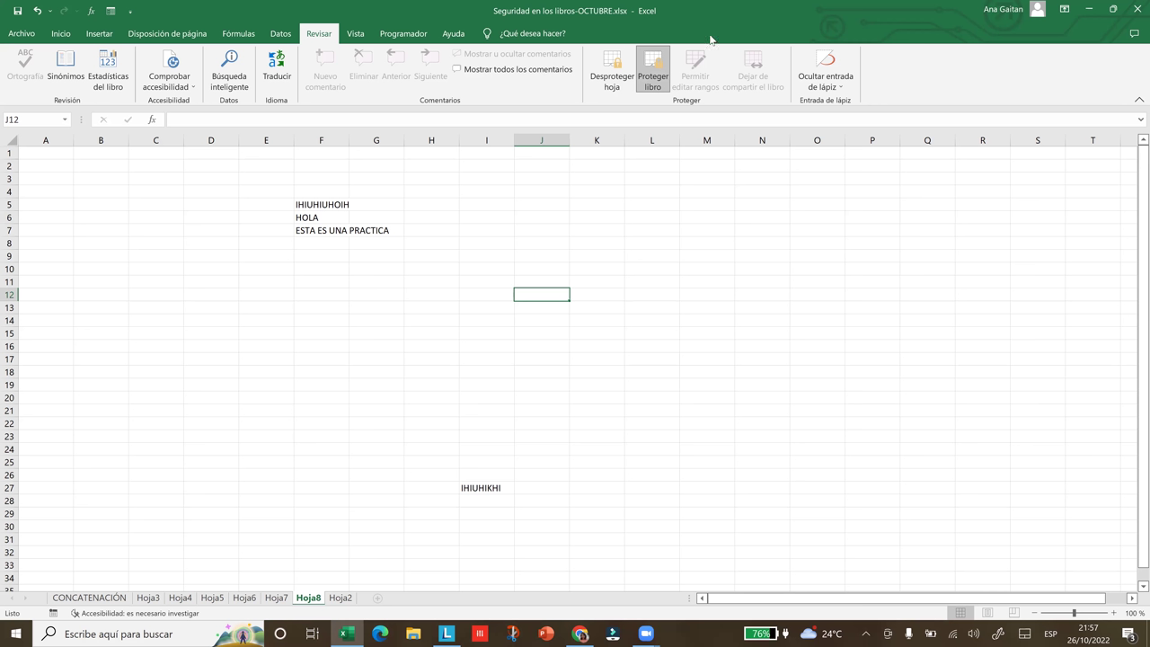
- Minimize Excel, open File Explorer to clase 26-10, and select Seguridad en los libros (2).xlsx
left_click(1089, 10)
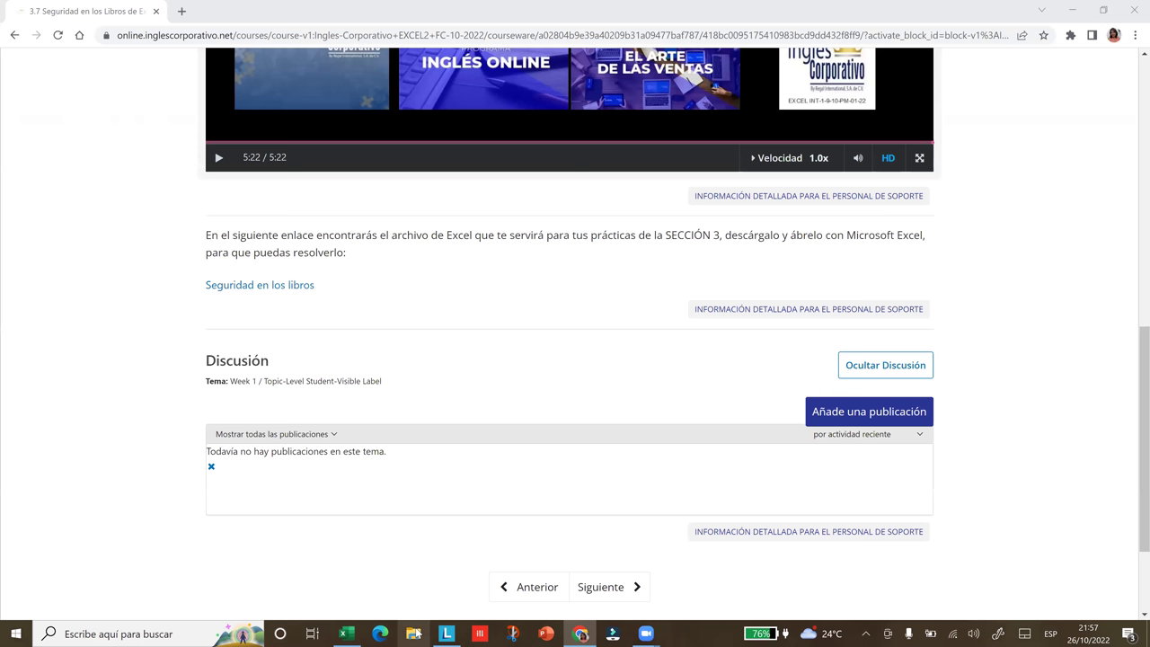
left_click(414, 634)
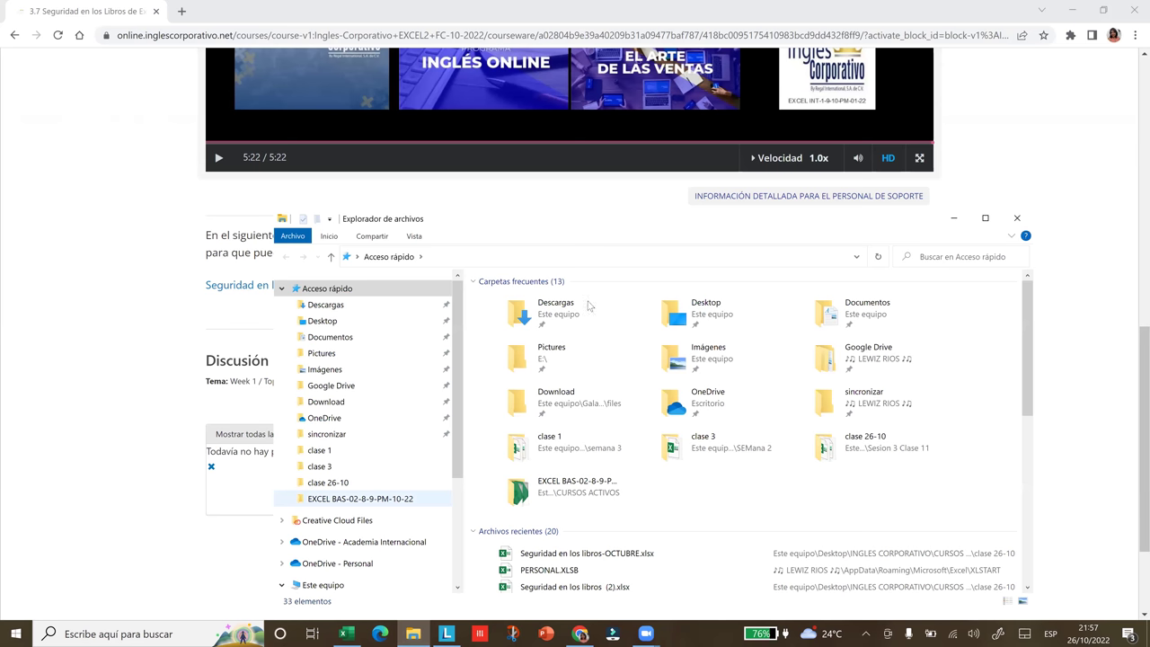
key("Up")
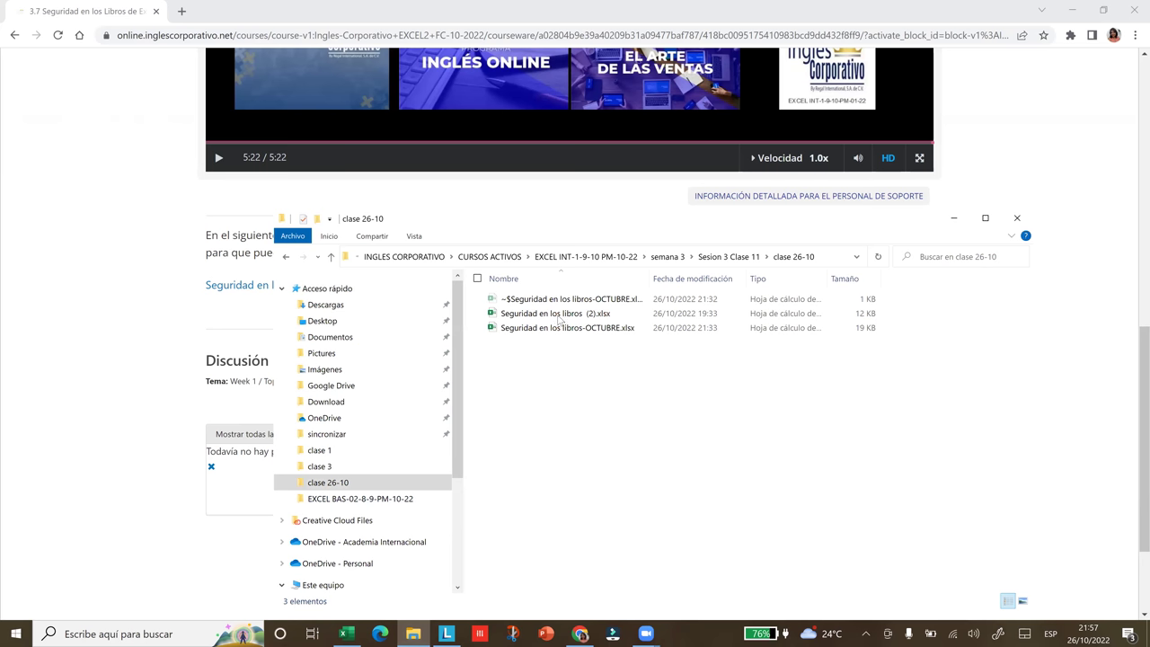
left_click(557, 314)
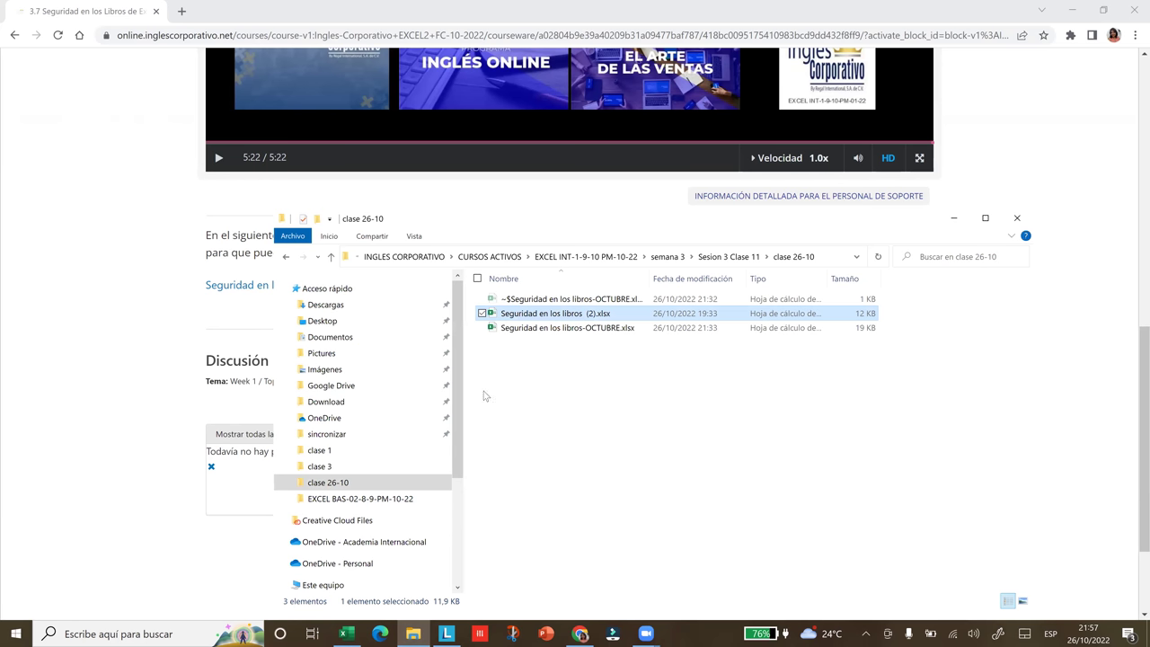
- Rename the copy to 'Seguridad en los libros 2022.xlsx' and open it in Excel
key("F2")
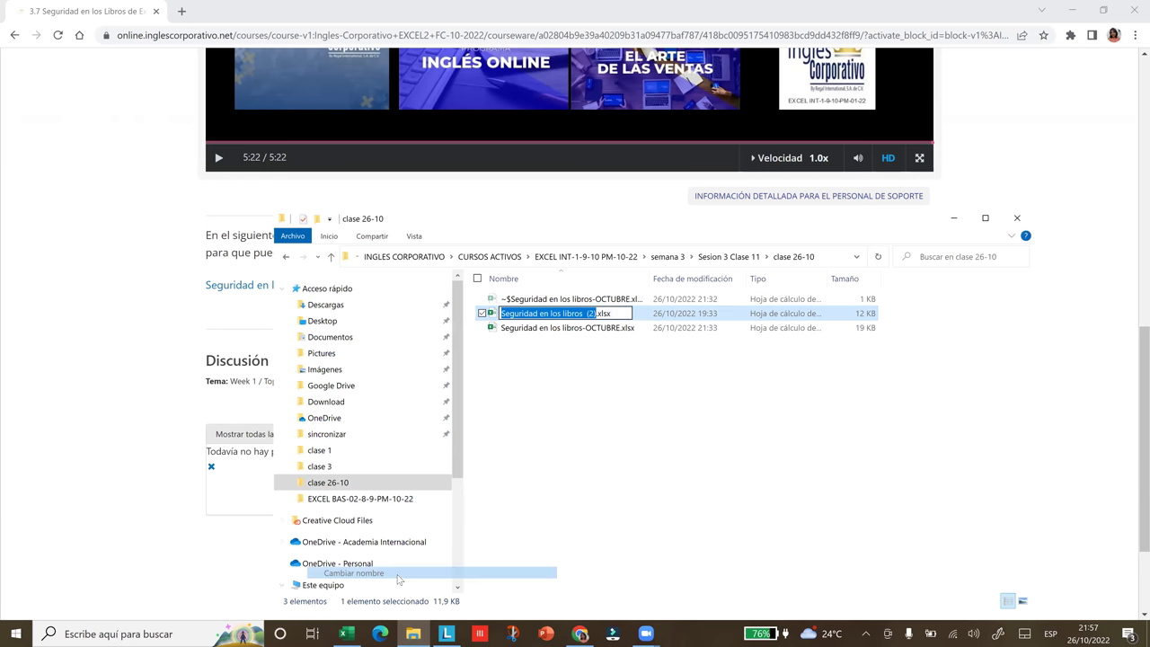
key("Right")
key("BackSpace")
key("BackSpace")
key("BackSpace")
type("2022")
key("Return")
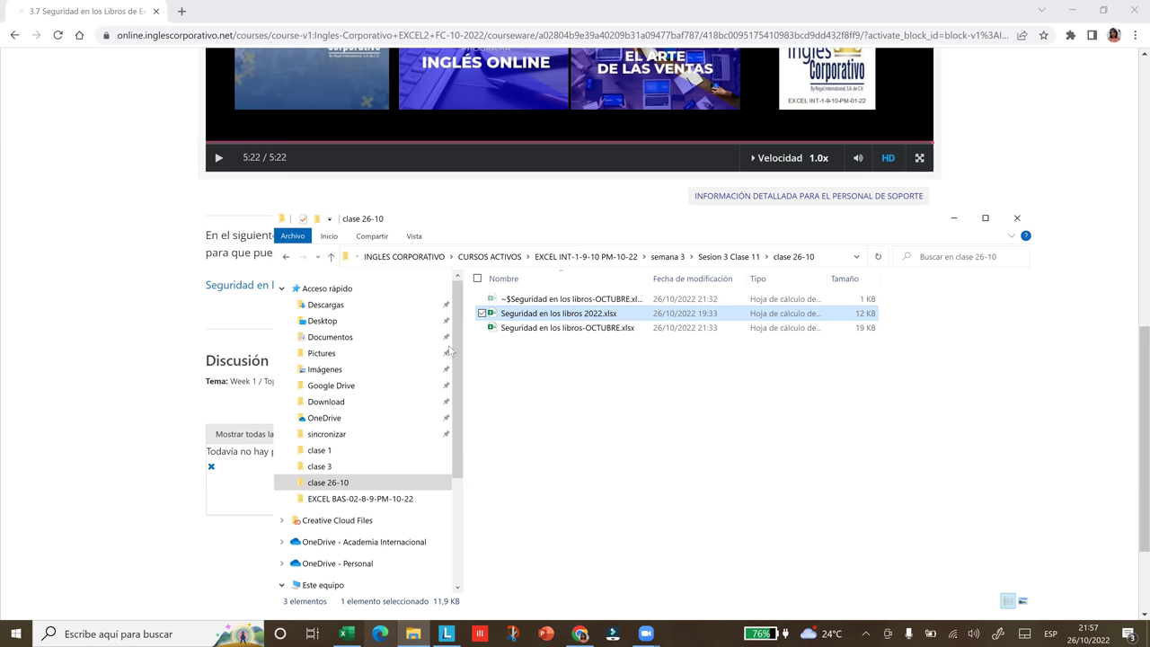
double_click(549, 317)
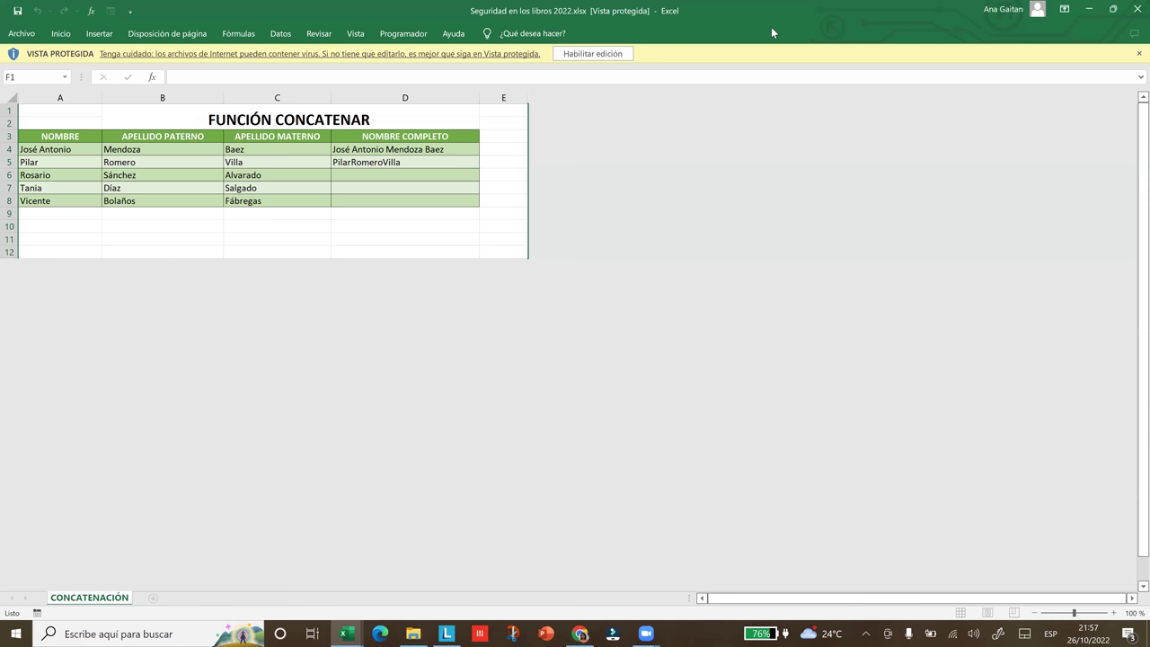
- Enable editing, then encrypt the workbook with an opening password via Cifrar con contraseña
left_click(624, 55)
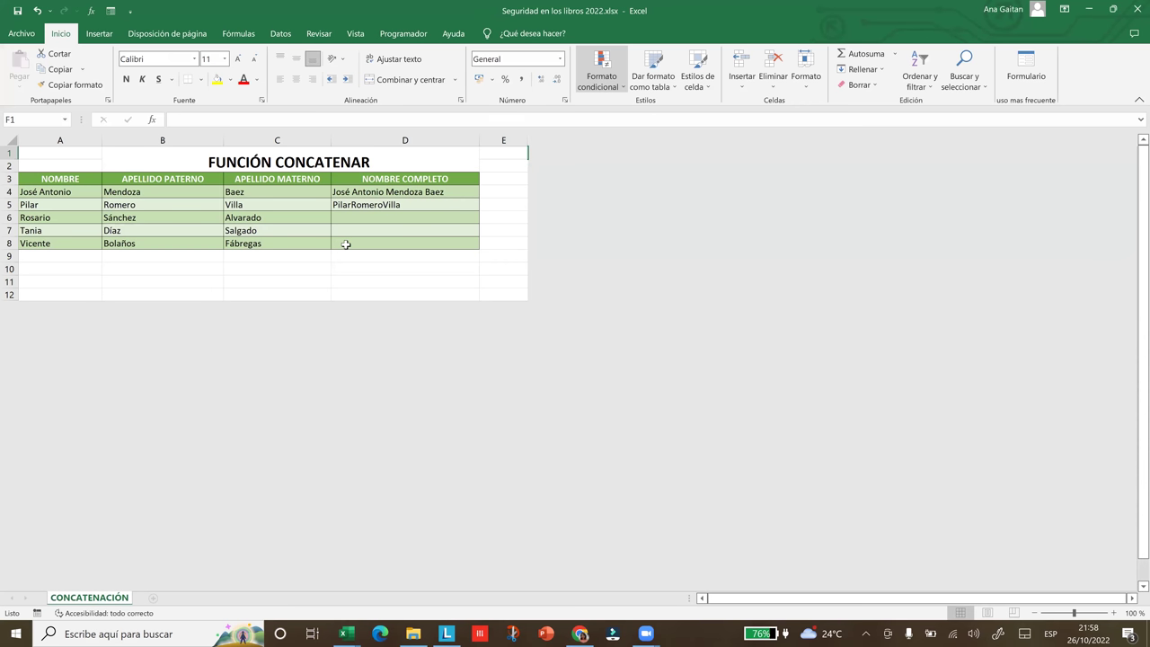
left_click(346, 245)
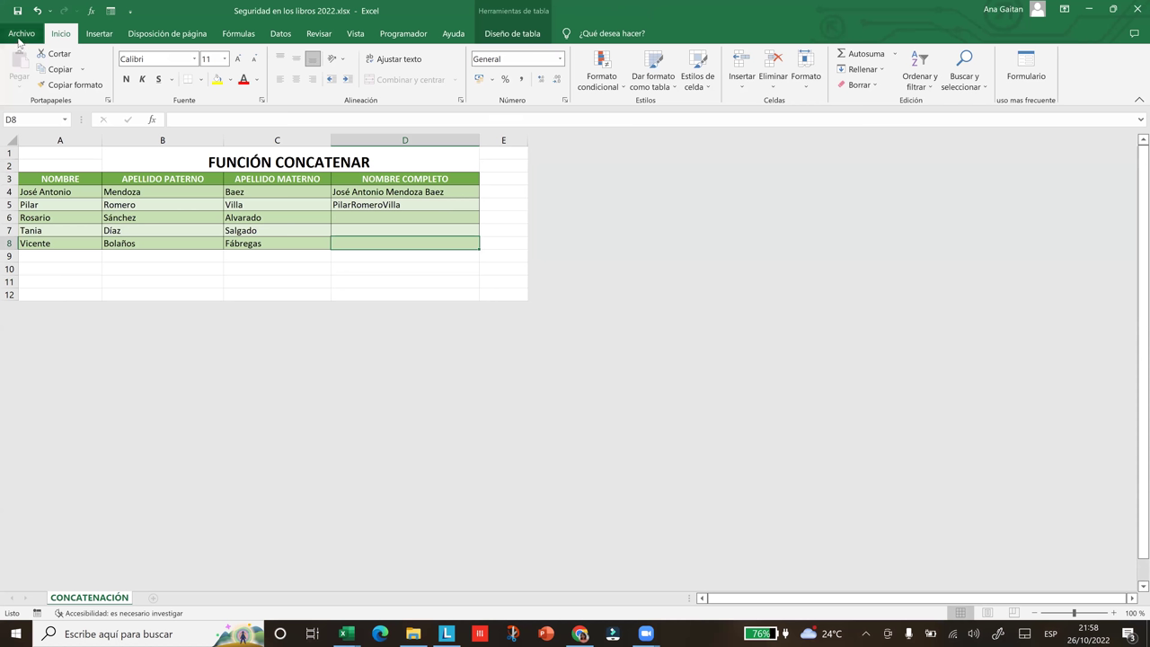
left_click(21, 35)
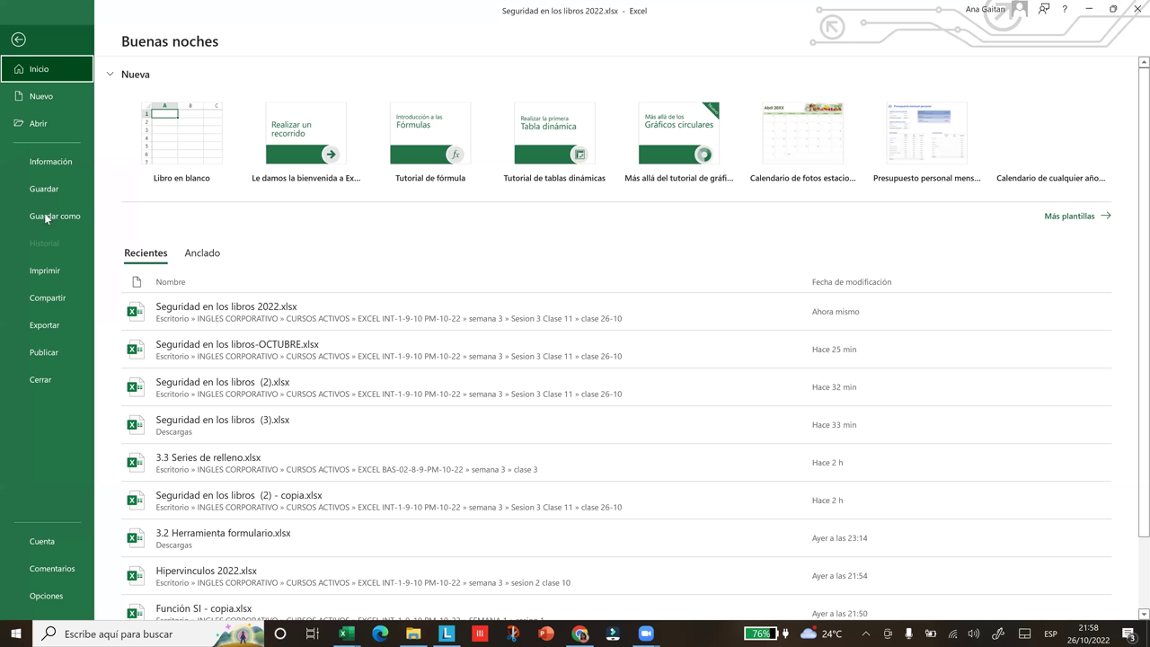
left_click(49, 167)
left_click(164, 200)
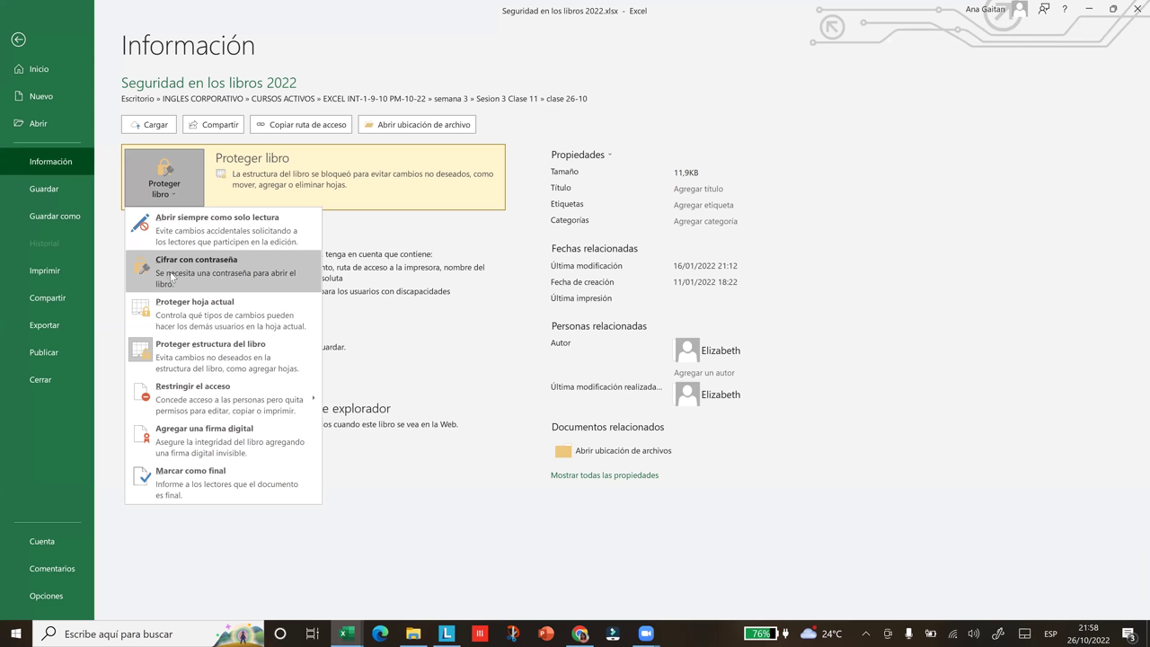
left_click(172, 277)
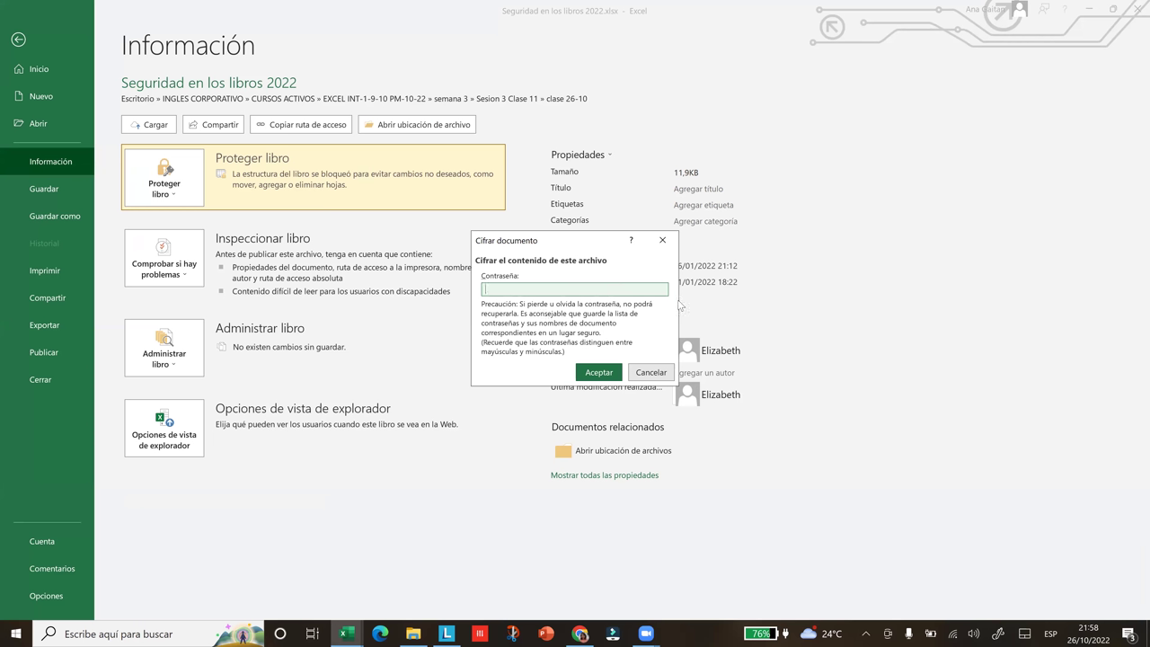
key("Return")
key("Return")
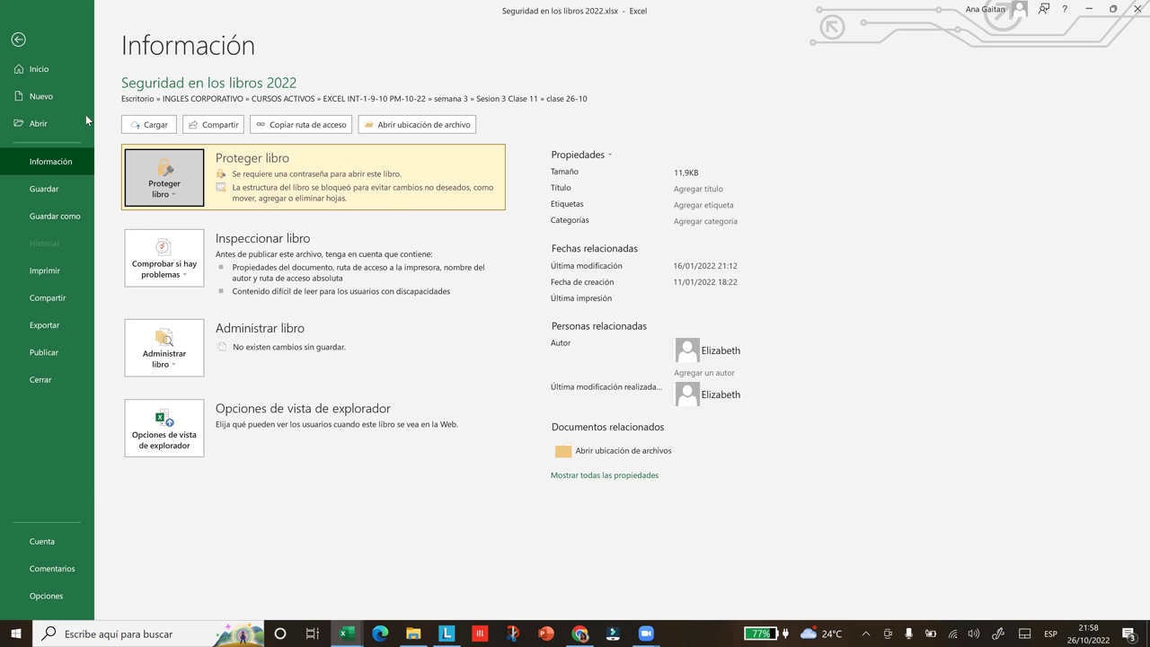
left_click(18, 39)
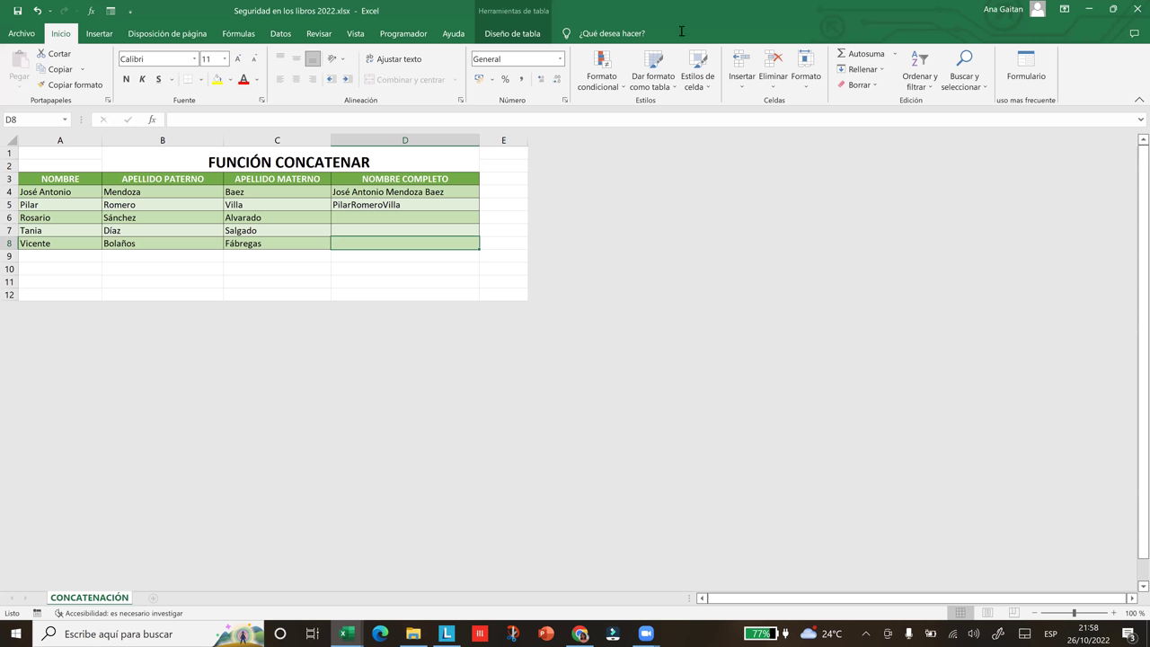
- Close Seguridad en los libros 2022.xlsx, saving the changes
double_click(709, 25)
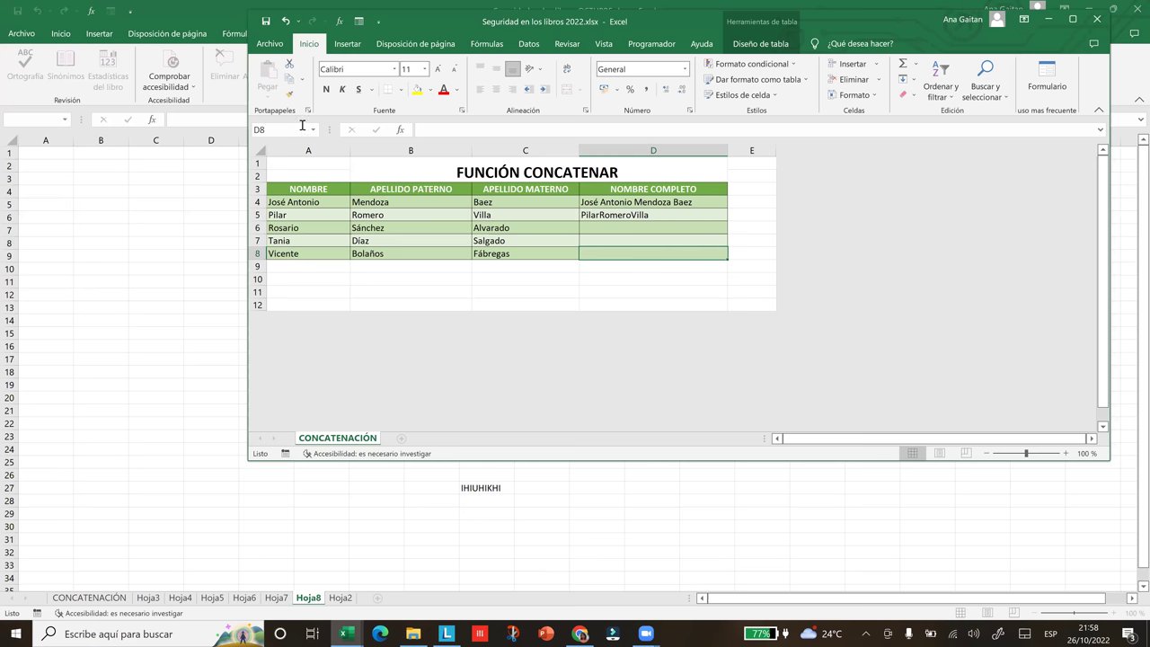
left_click(269, 43)
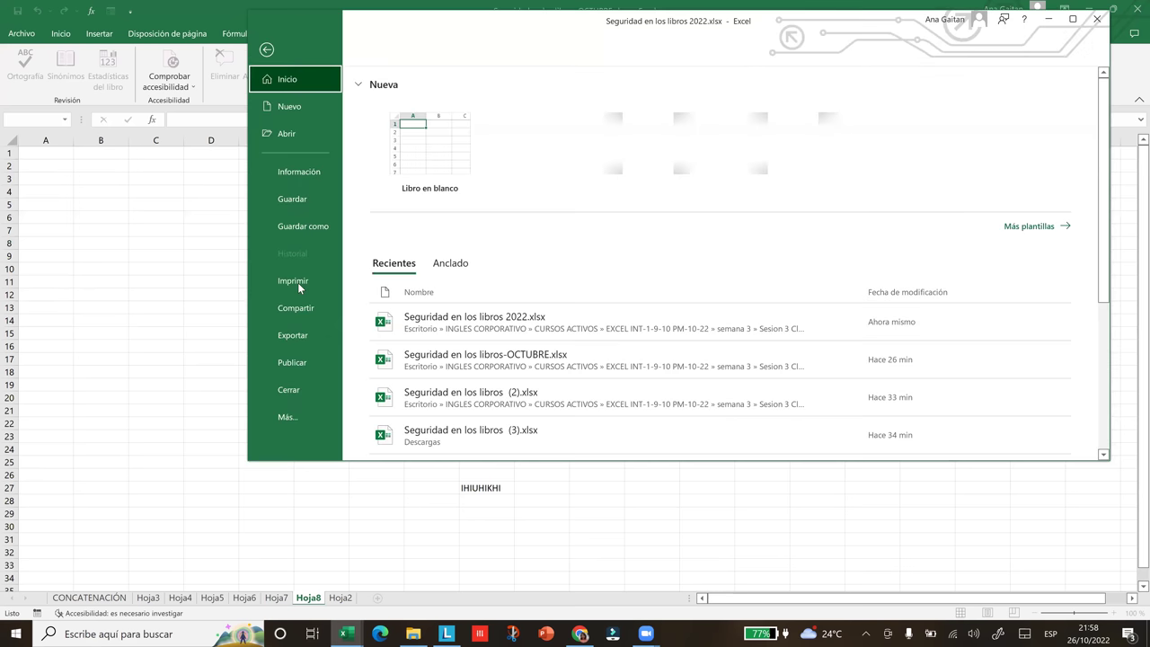
left_click(291, 389)
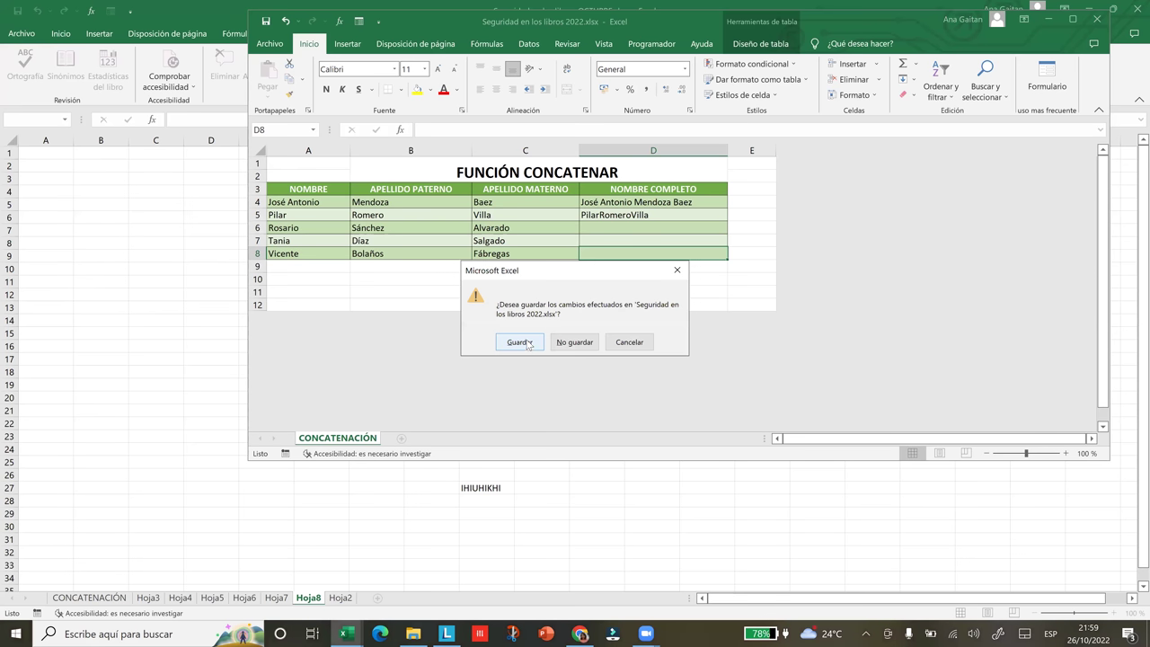
left_click(519, 342)
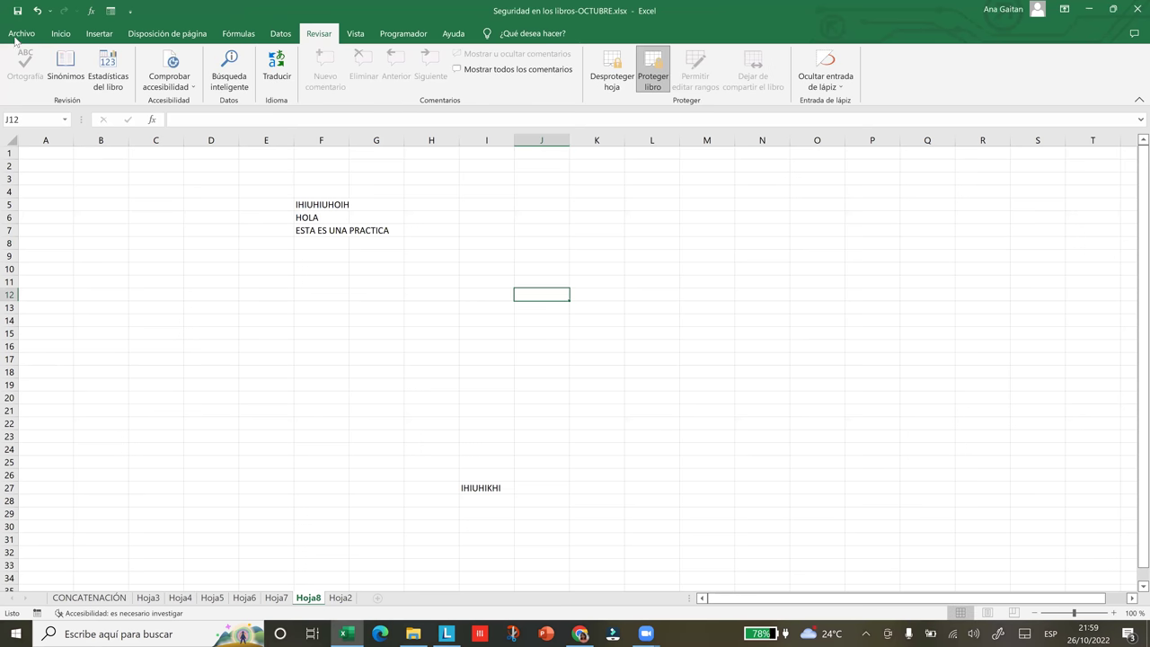
- Reopen Seguridad en los libros 2022.xlsx from Recientes, entering its opening password
left_click(20, 34)
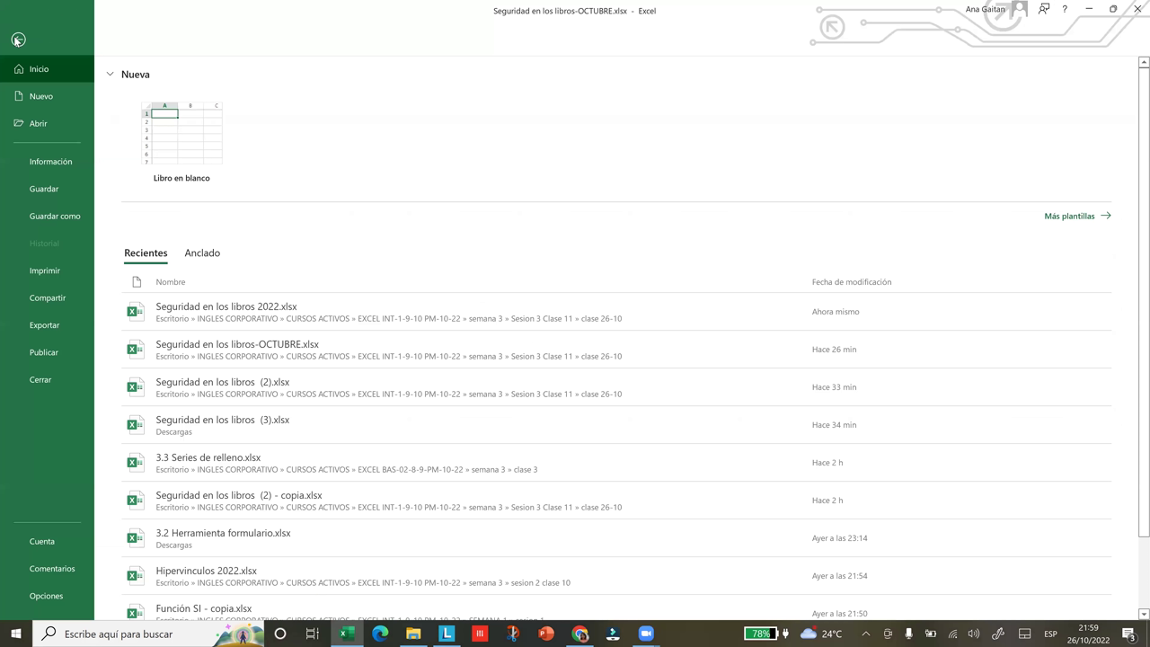
left_click(220, 313)
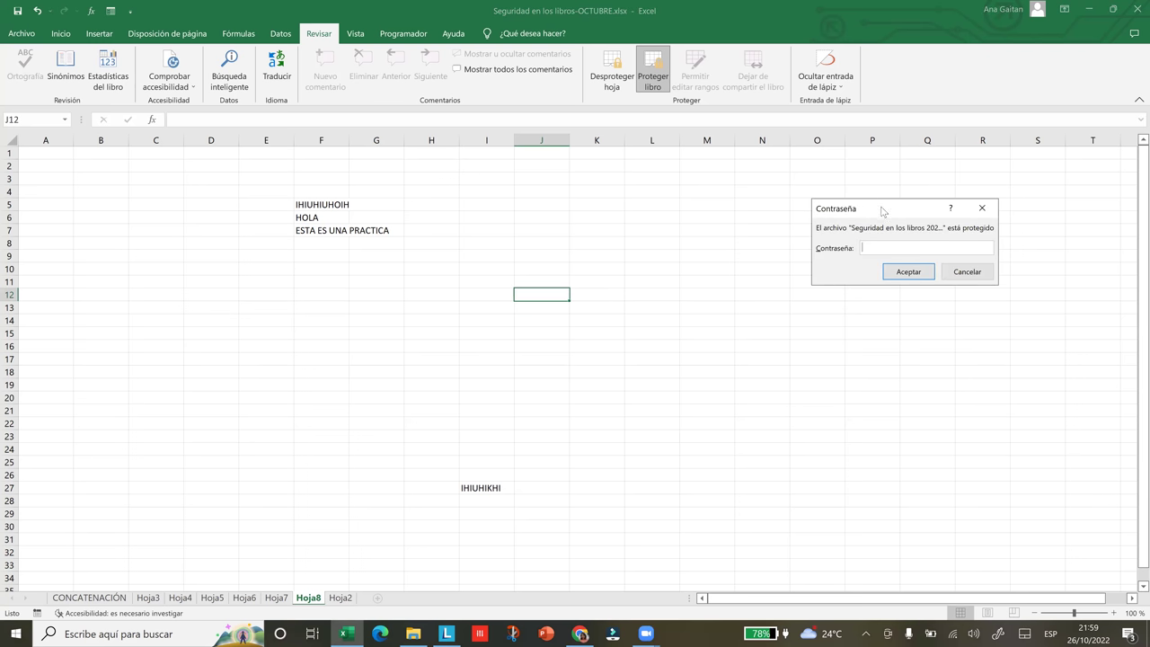
left_click_drag(882, 212, 791, 168)
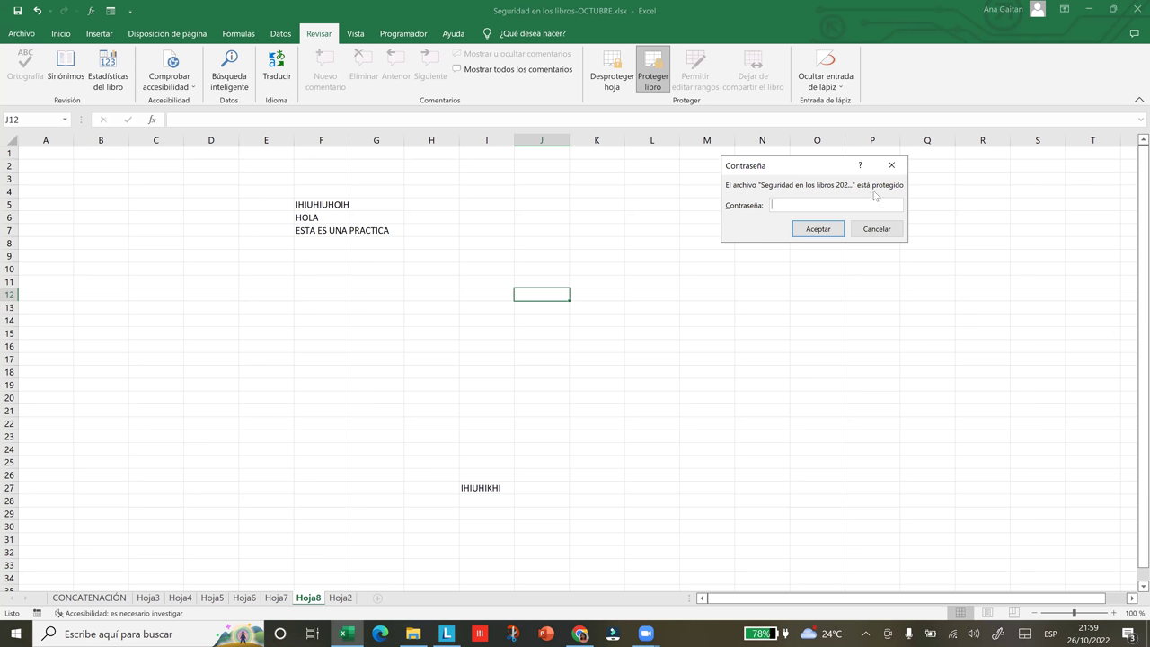
type("•••••")
key("Return")
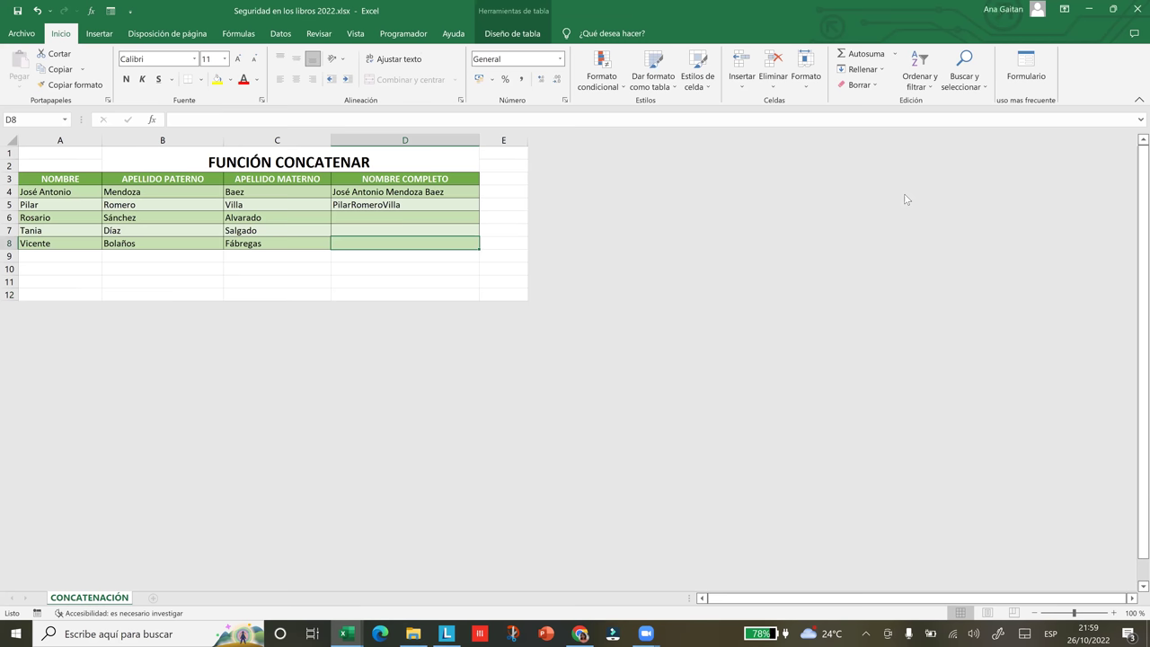
- Check the CONCATENACIÓN sheet tab's context menu, then bring up the Revisar ribbon tools
left_click(191, 259)
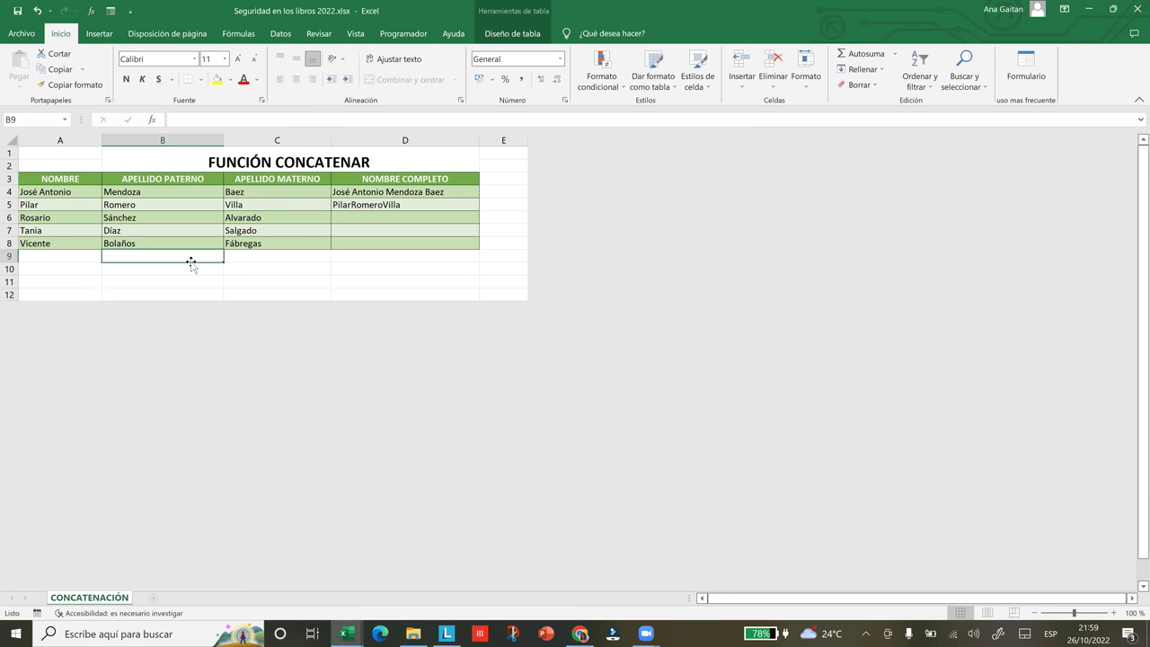
left_click(320, 279)
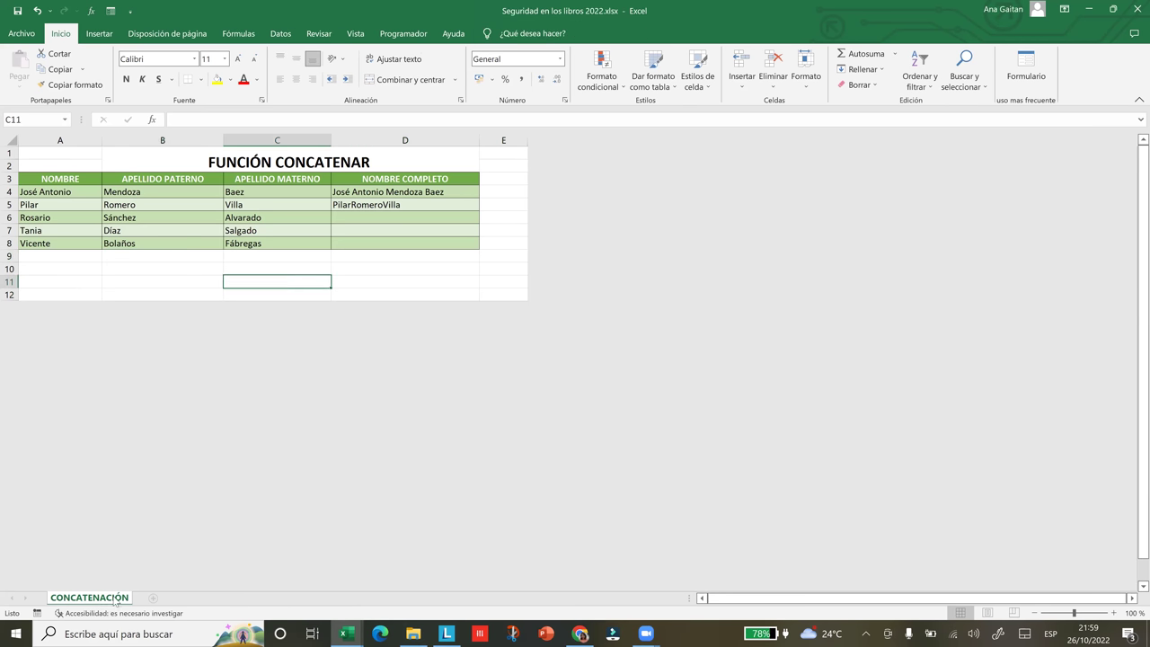
right_click(115, 598)
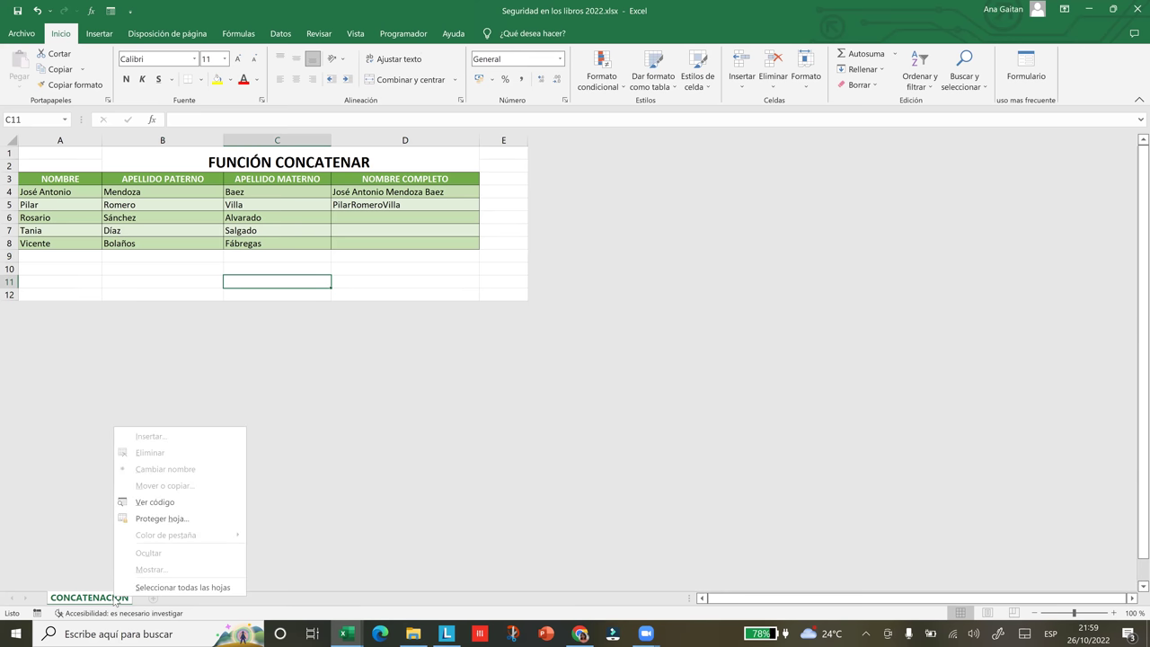
left_click(365, 519)
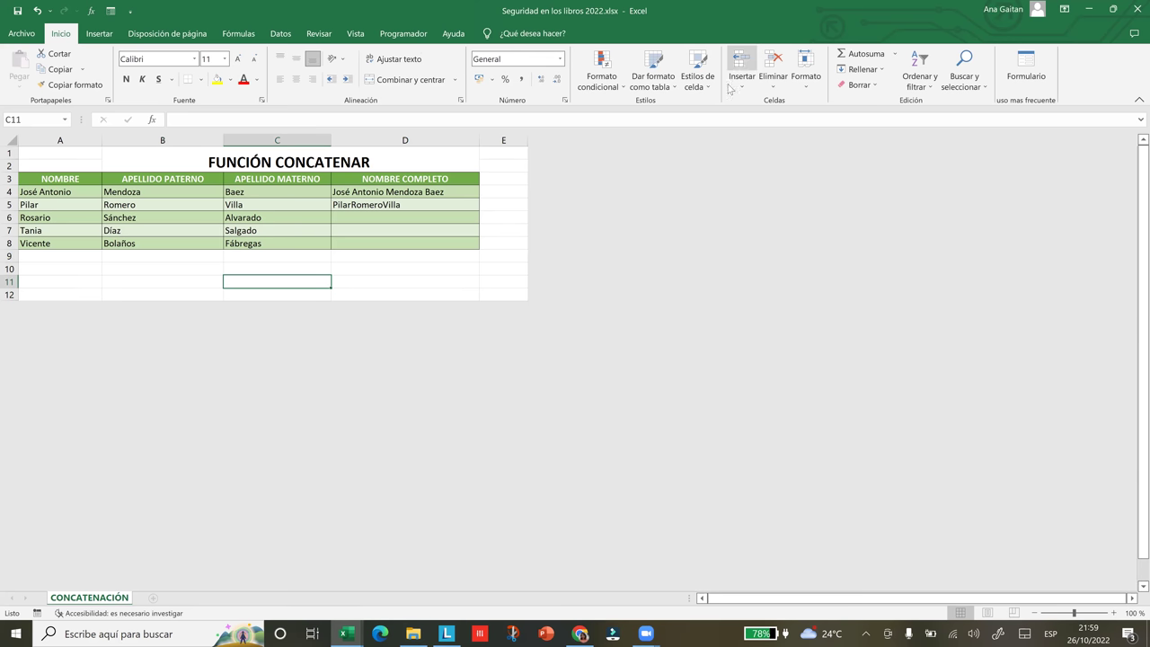
right_click(118, 596)
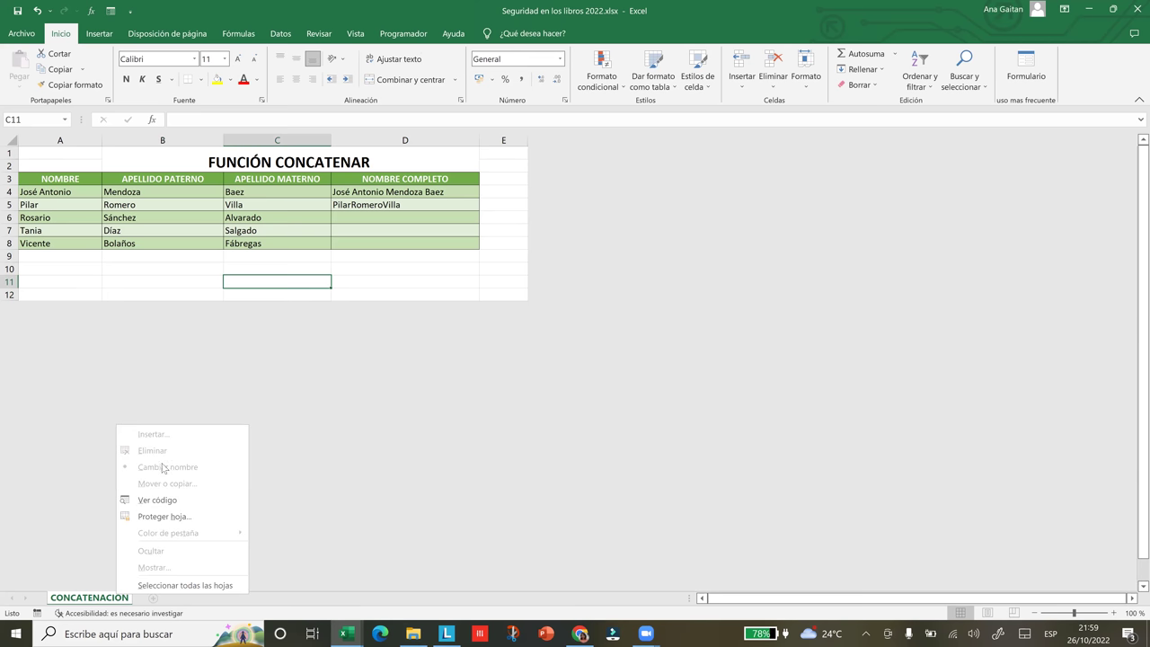
left_click(487, 360)
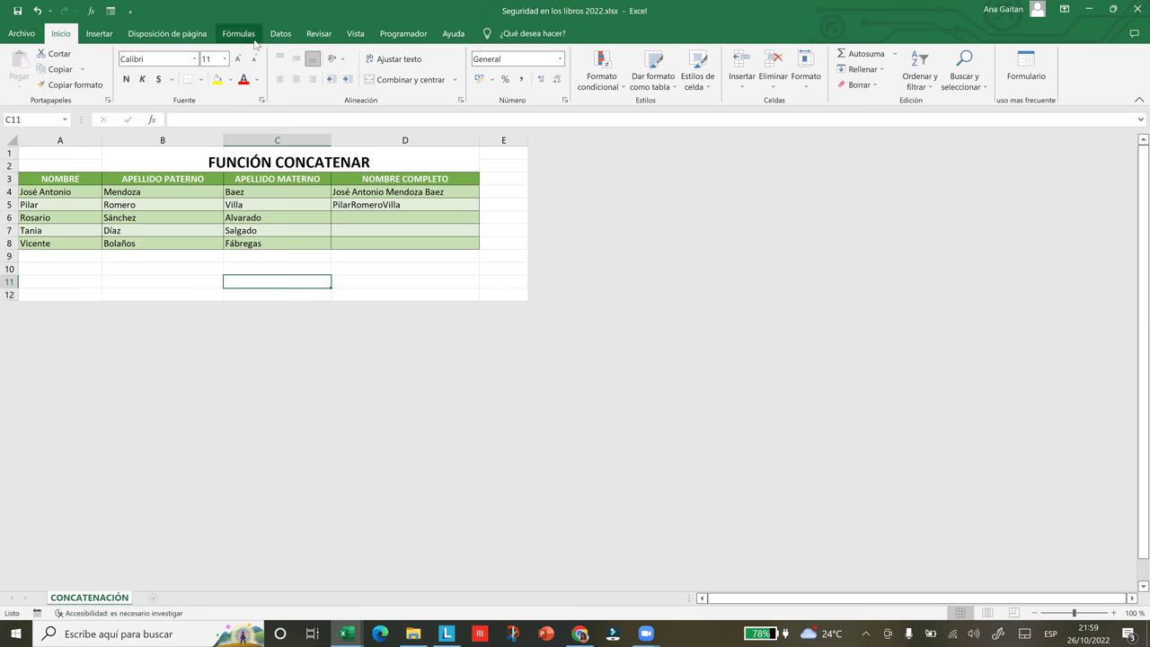
left_click(319, 33)
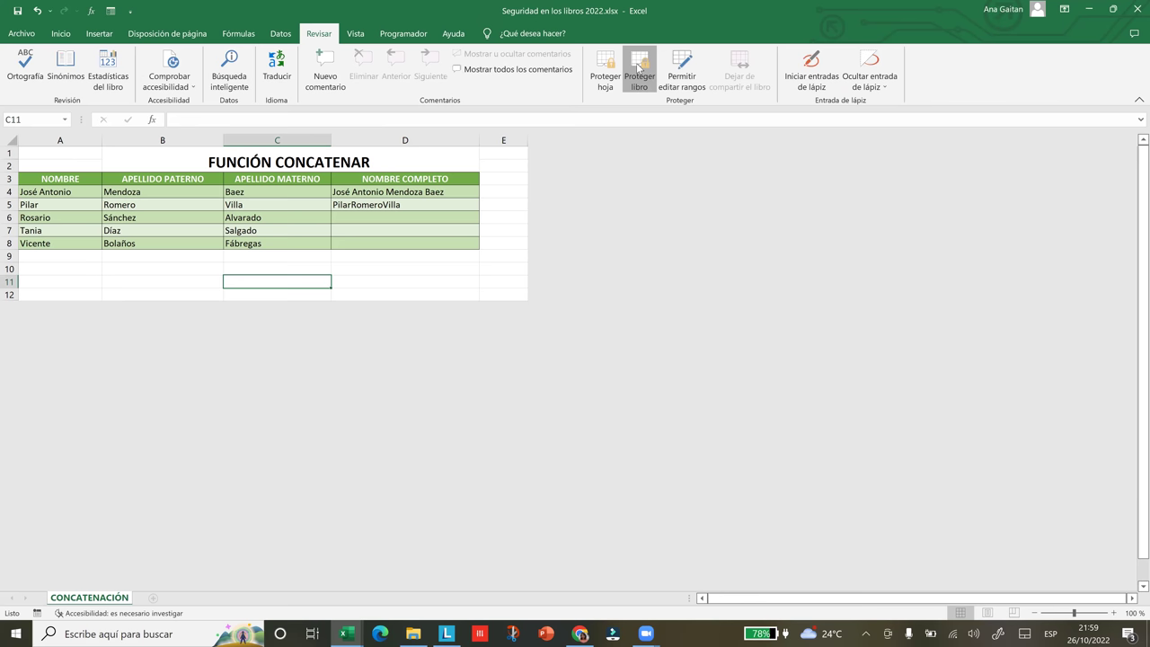
- Unprotect the workbook structure with the workbook password
left_click(638, 68)
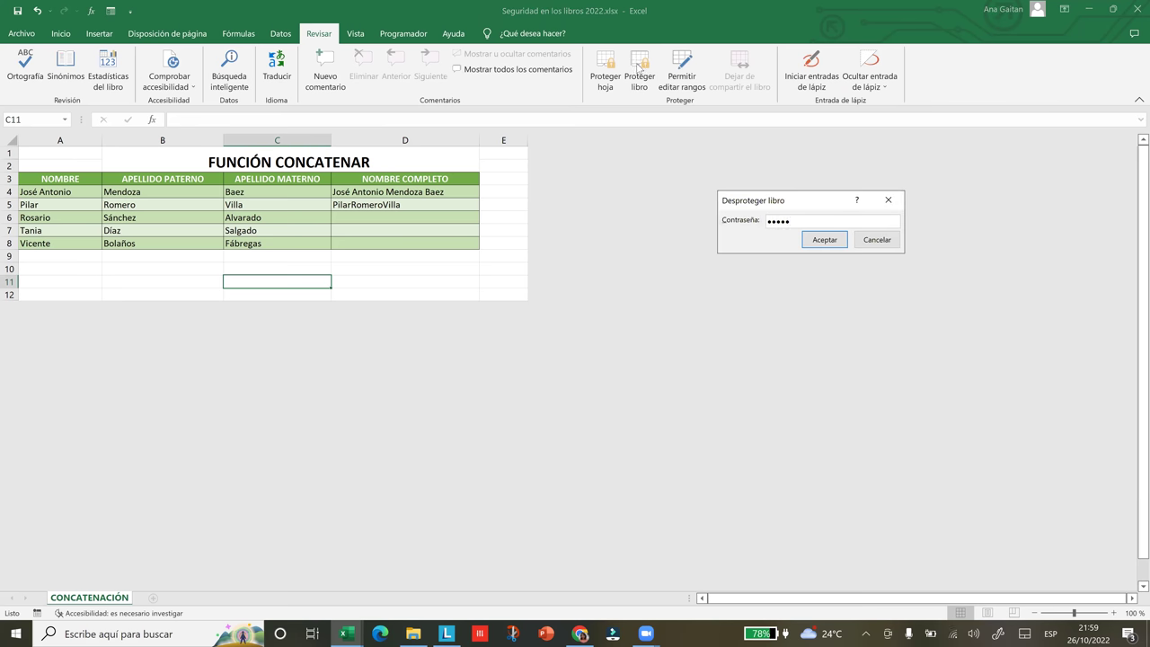
key("Return")
- Try deleting the CONCATENACIÓN sheet and acknowledge the one-visible-sheet warning
right_click(113, 599)
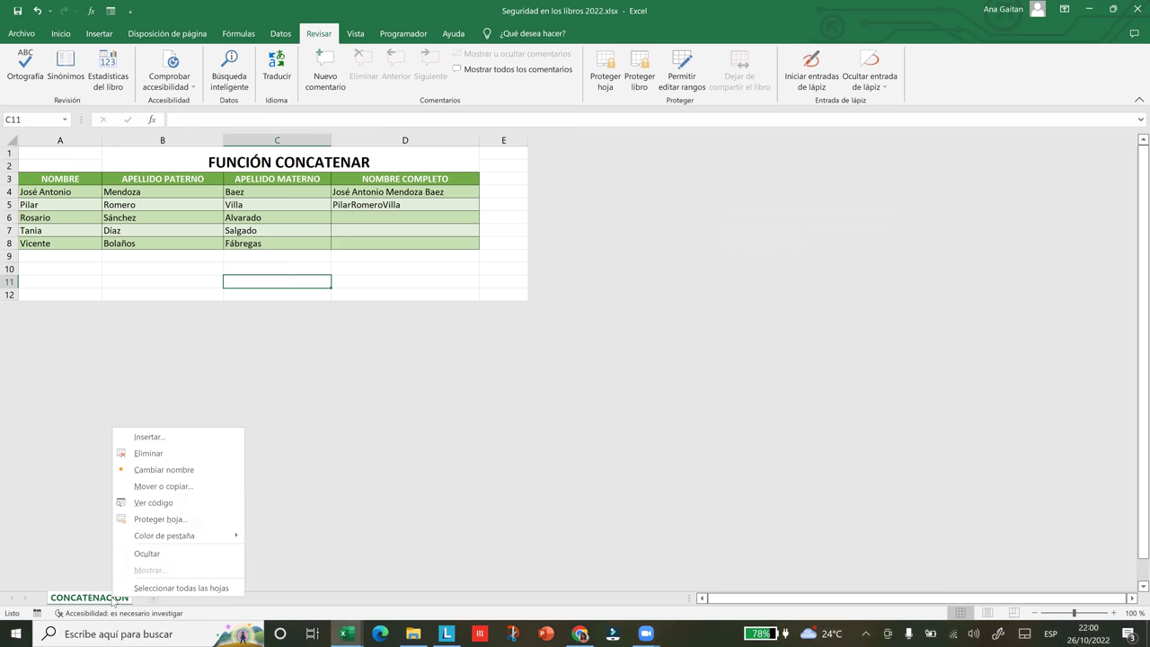
left_click(170, 454)
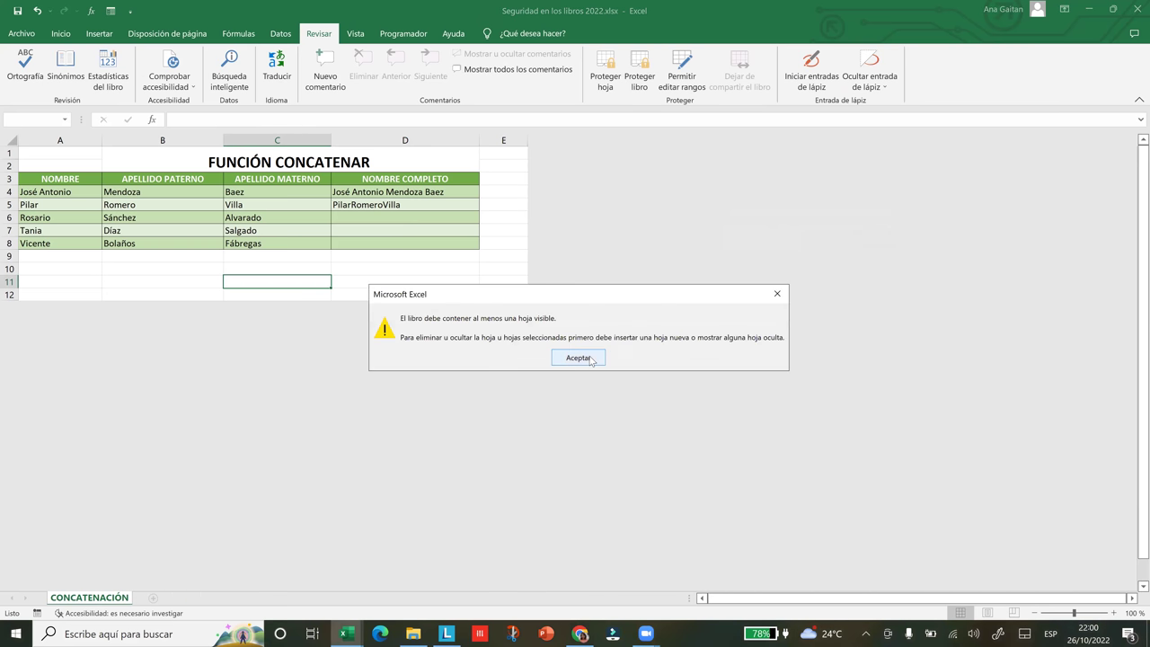
left_click(589, 356)
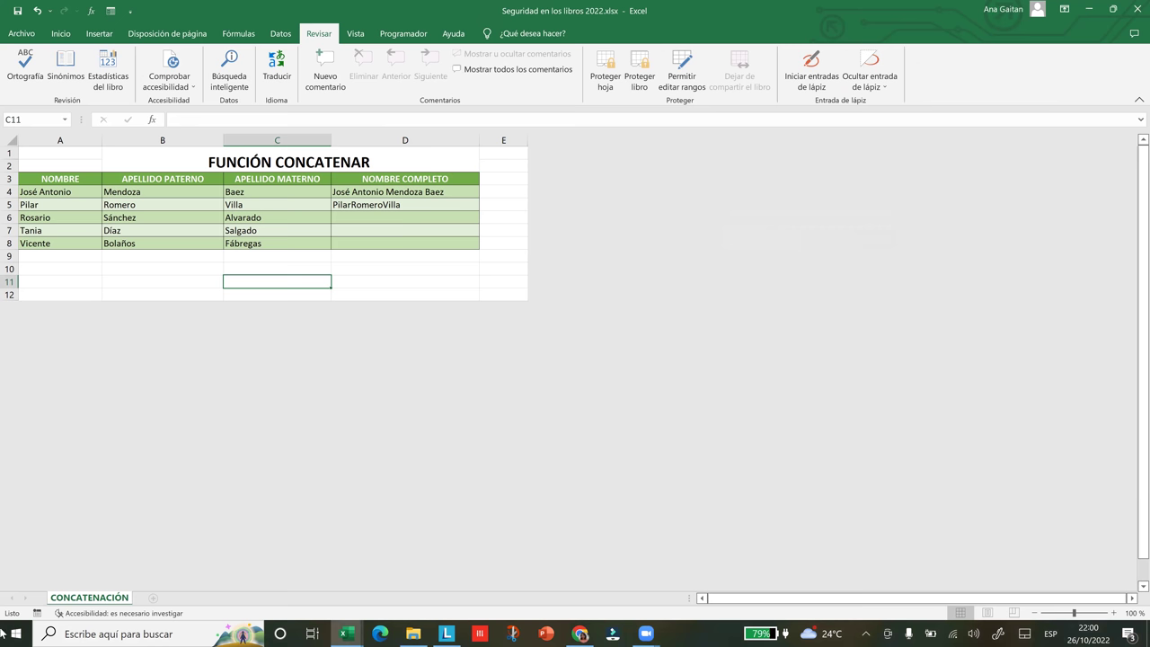
right_click(106, 600)
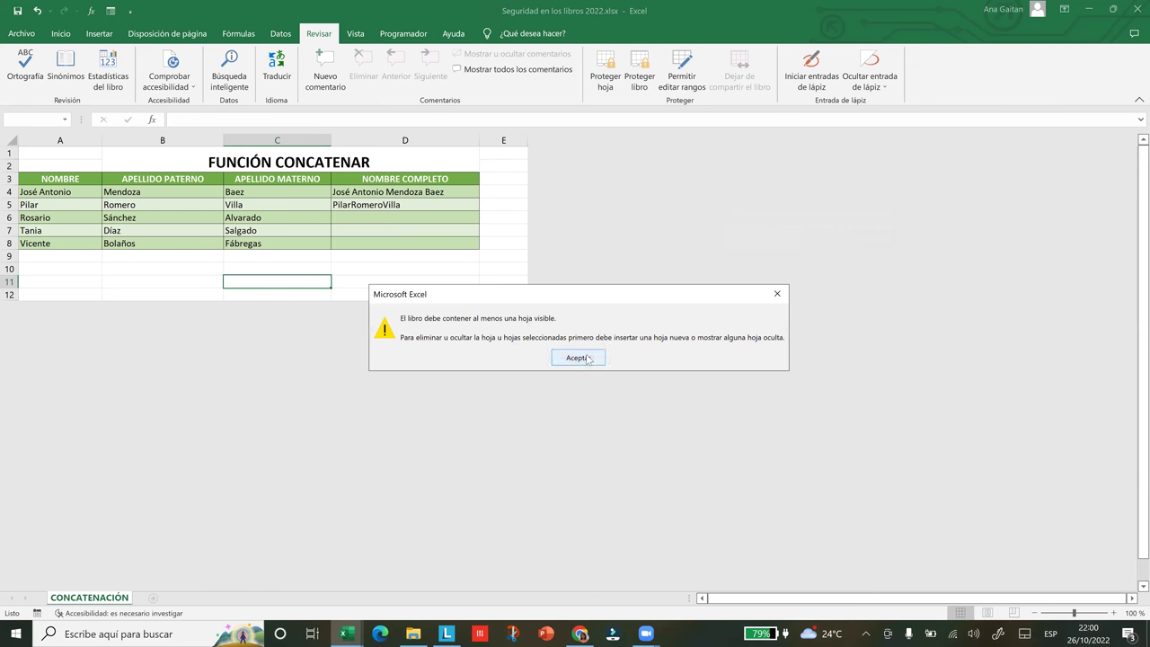
left_click(587, 359)
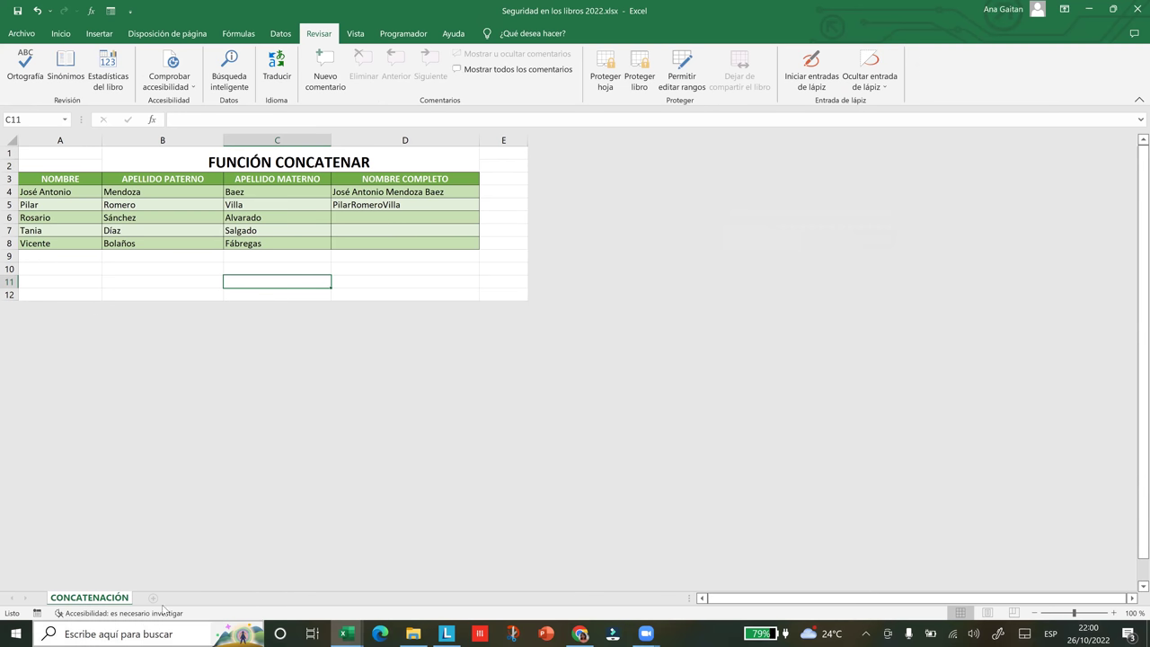
- Add a blank Hoja1 sheet and permanently delete the CONCATENACIÓN sheet
left_click(154, 599)
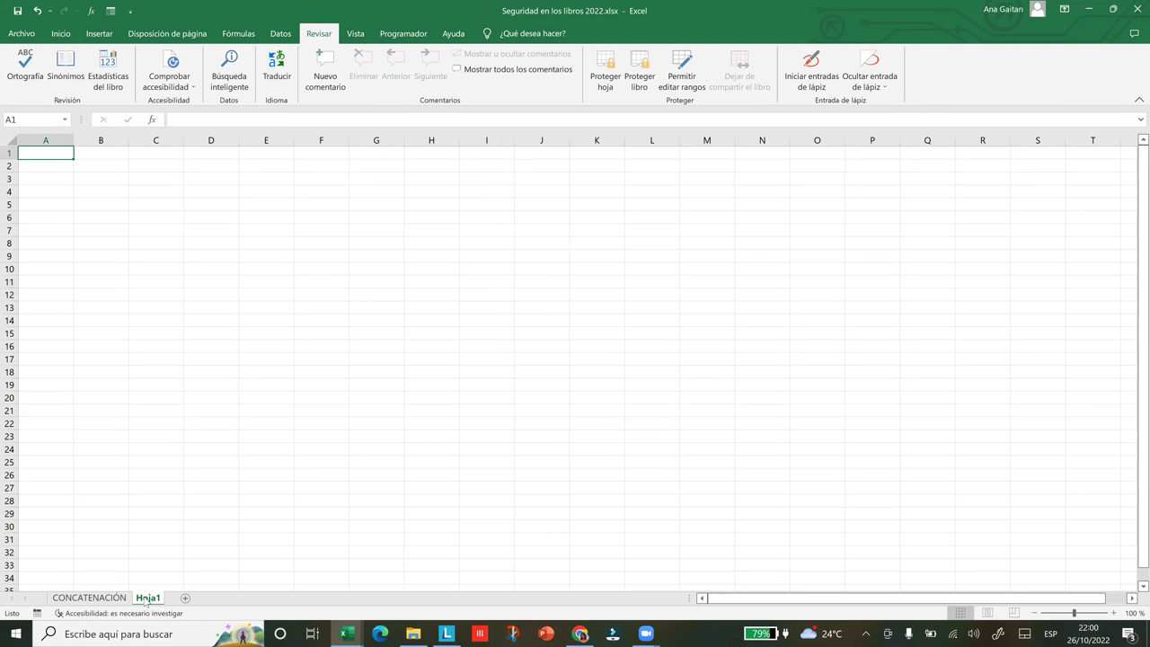
left_click(108, 600)
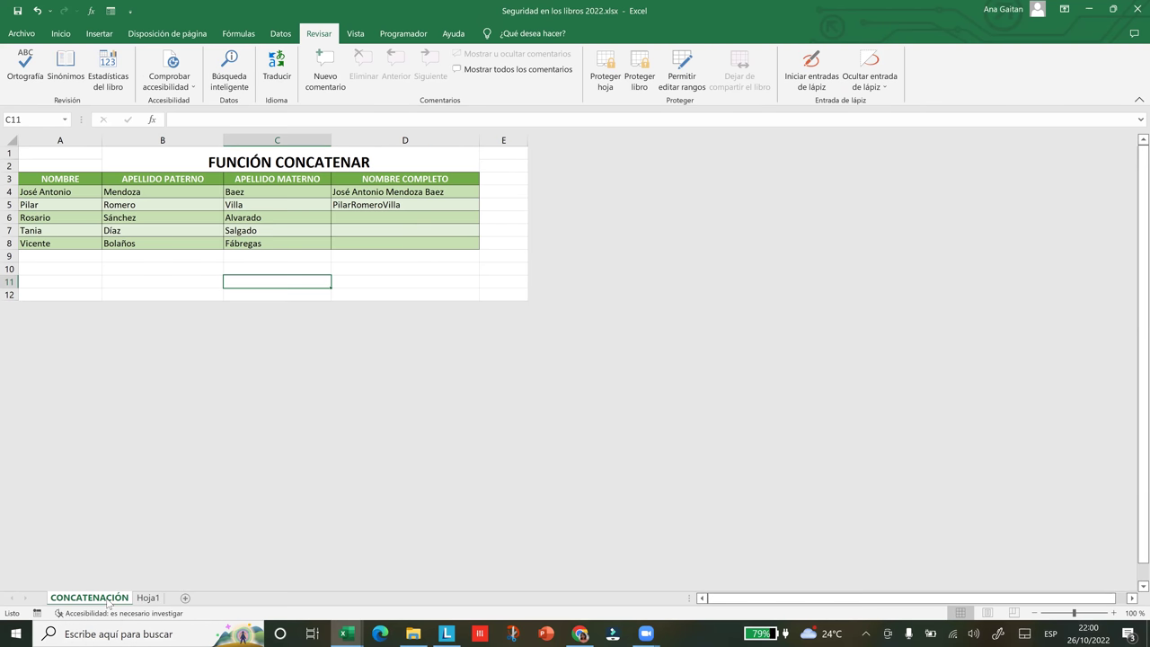
right_click(108, 600)
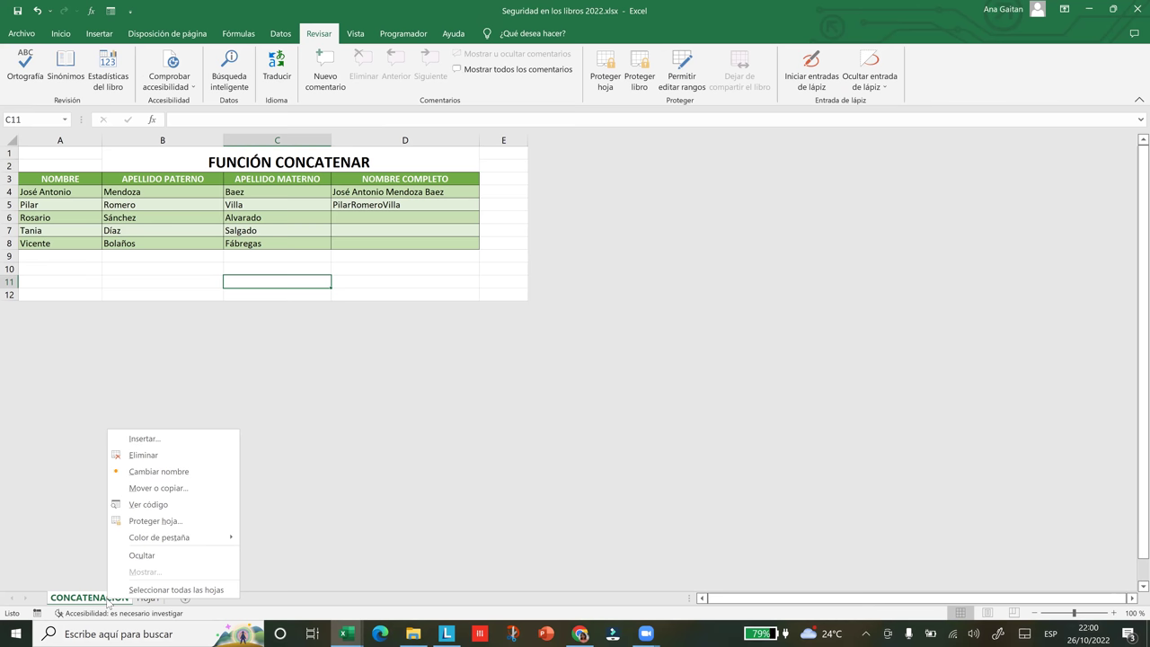
left_click(144, 455)
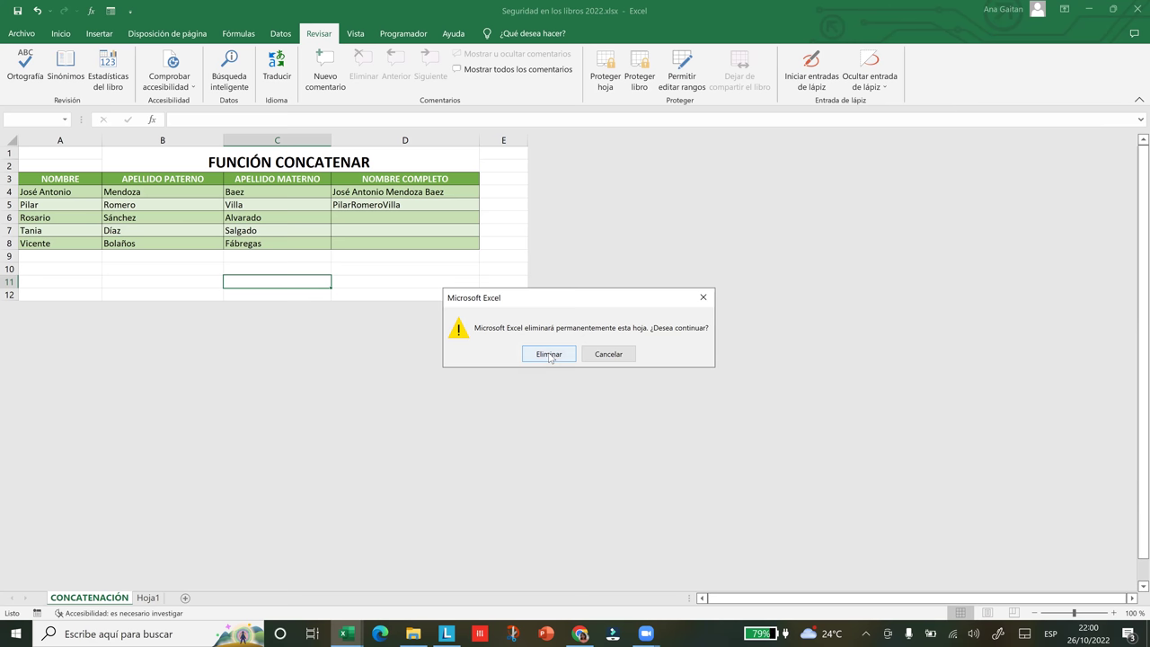
left_click(549, 354)
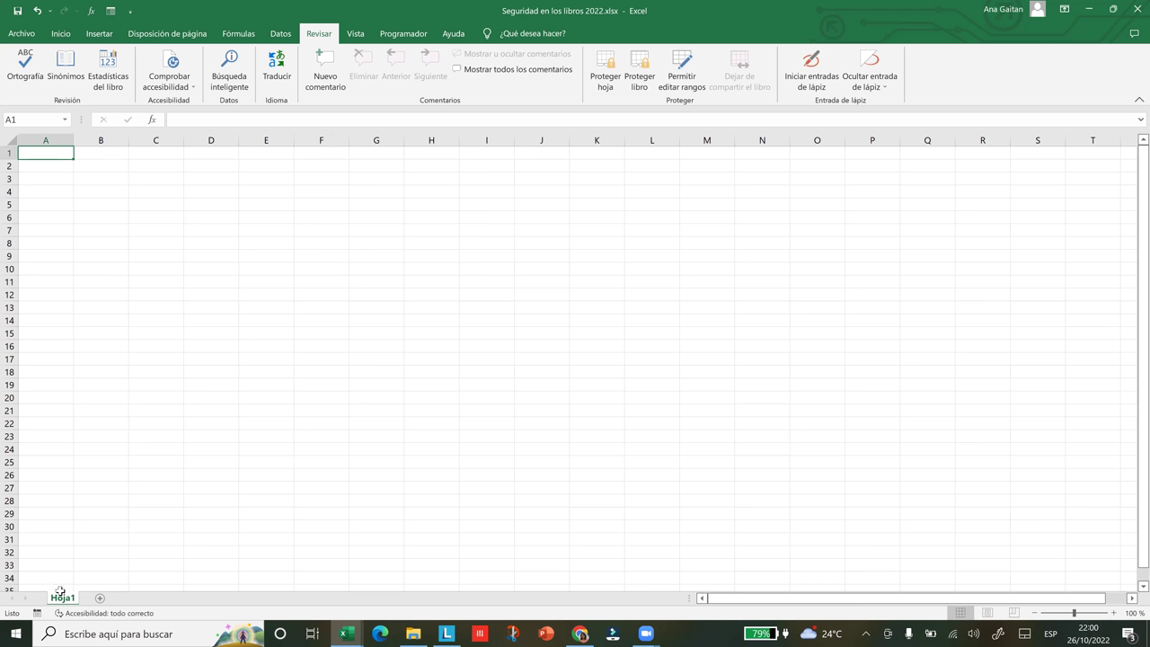
left_click(441, 300)
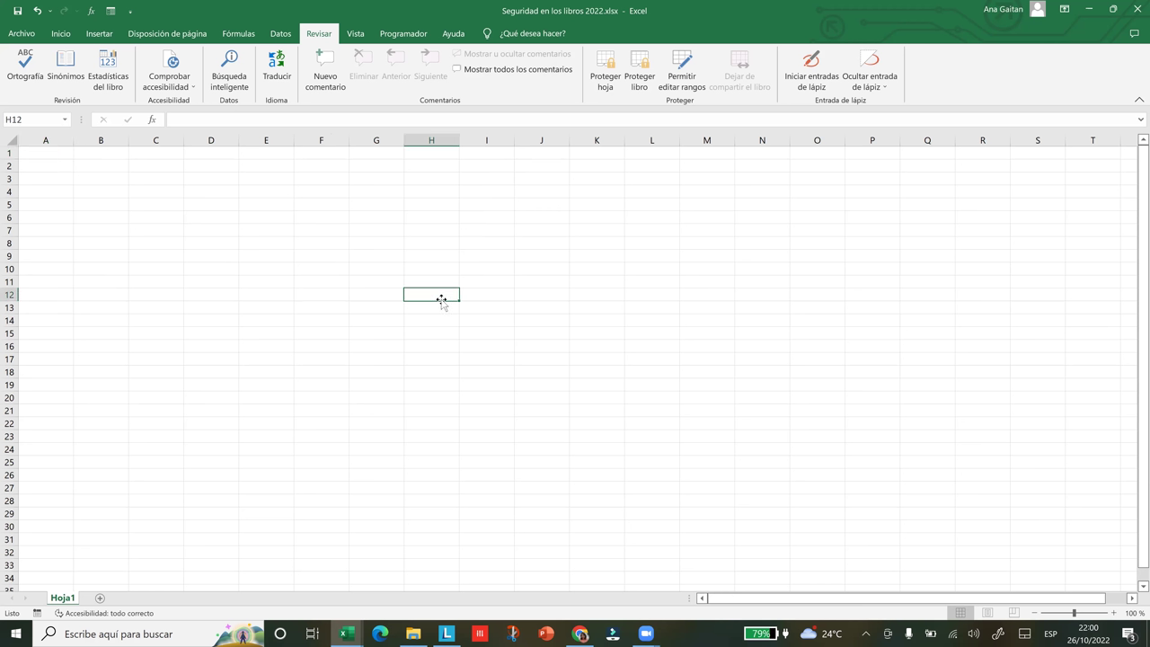
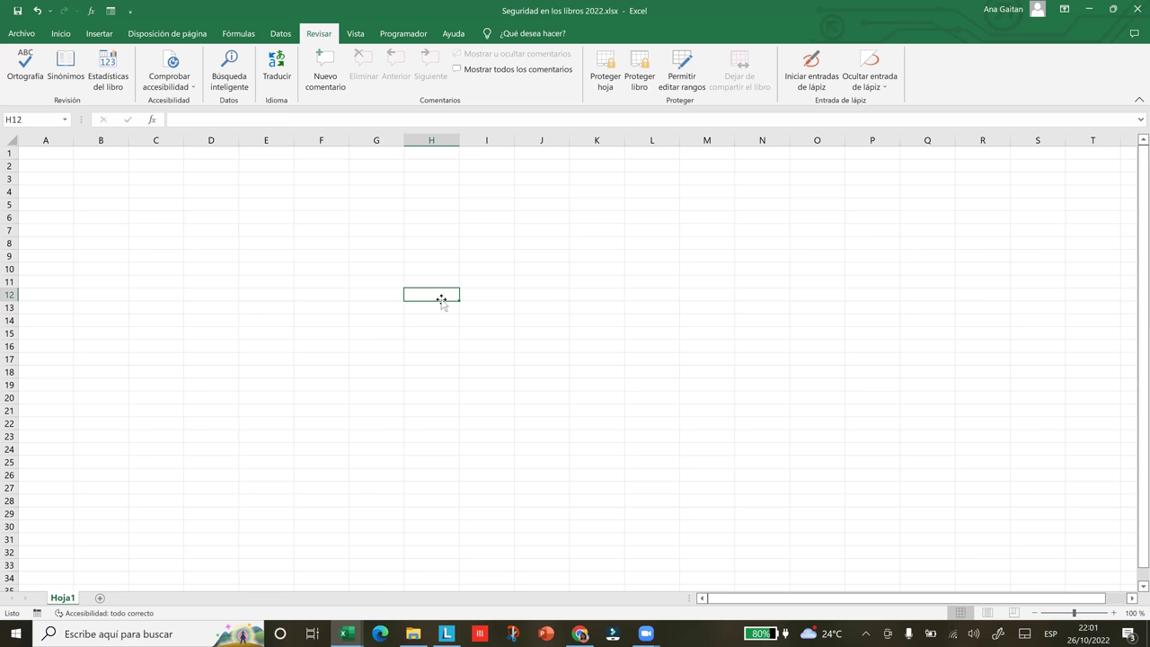
- Fill E5:J11 with yellow from Color de relleno, then select the entire sheet
mouse_move(267, 206)
left_mouse_down()
mouse_move(559, 275)
mouse_move(537, 282)
left_mouse_up()
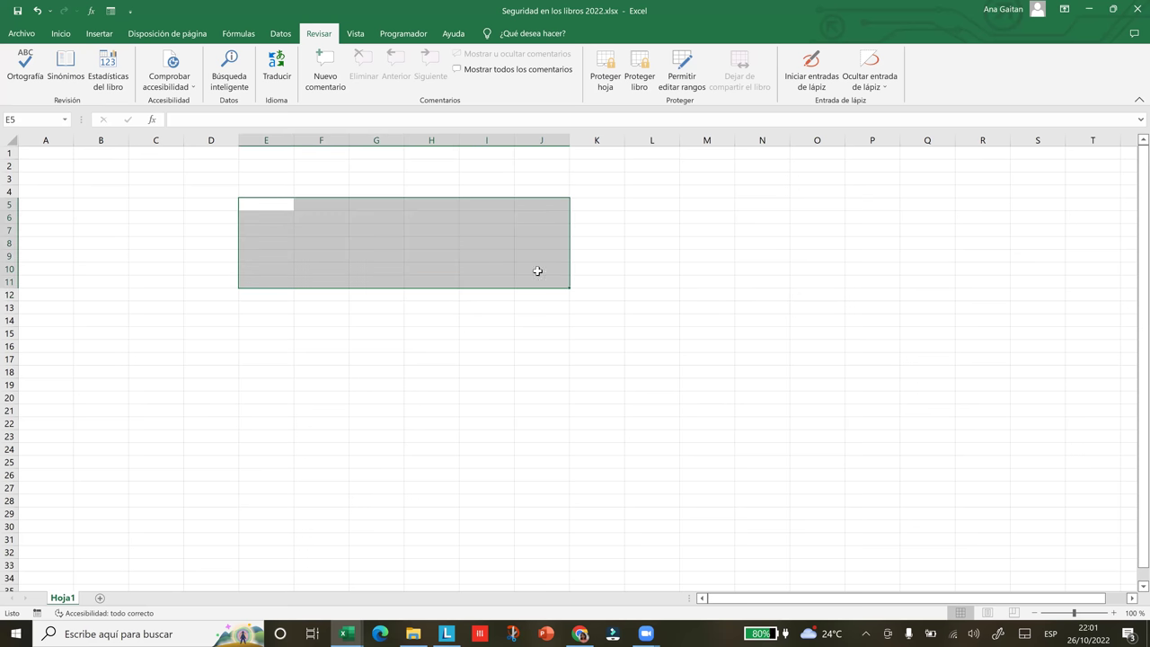
left_click(63, 35)
left_click(217, 79)
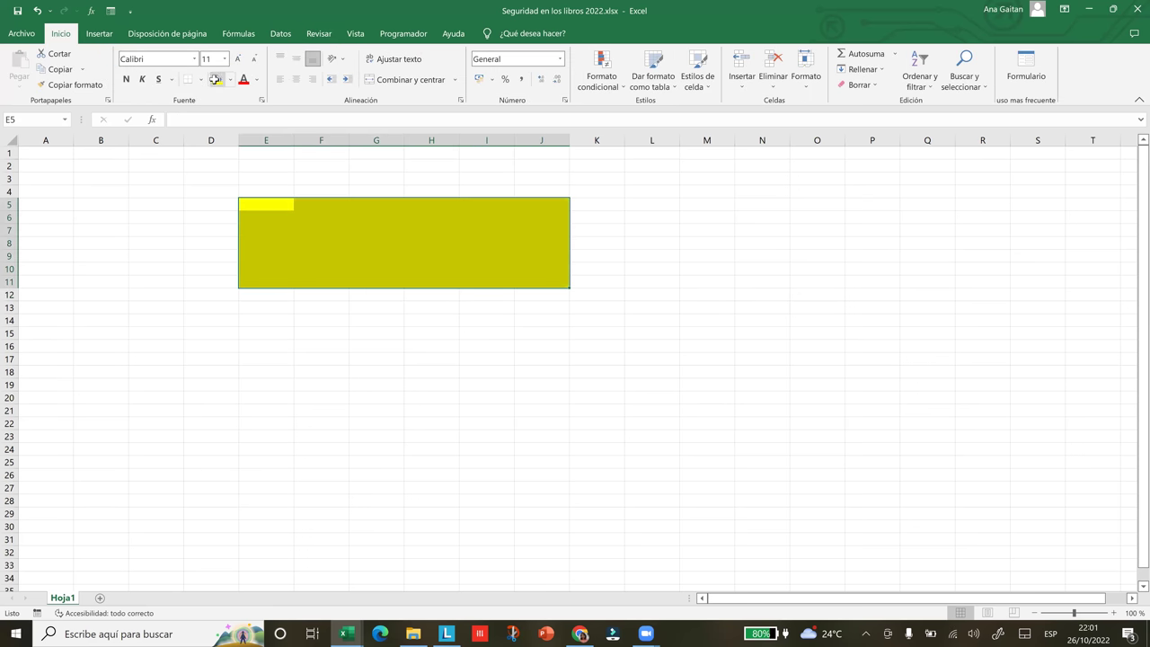
left_click_drag(319, 210, 450, 243)
left_click(367, 222)
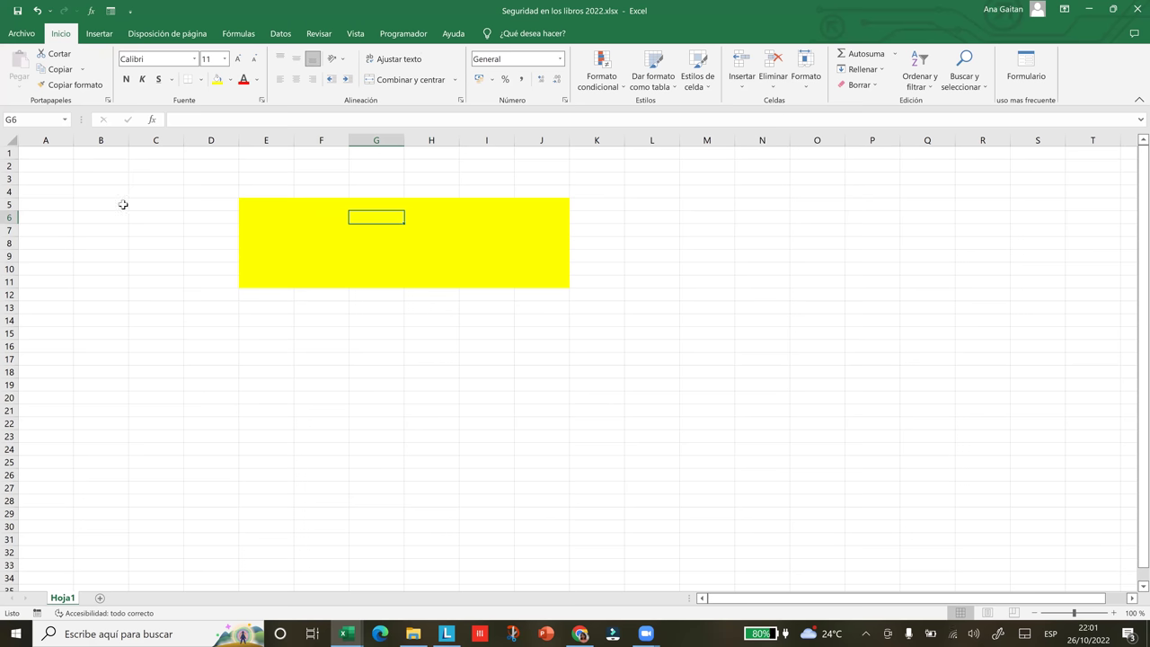
left_click(11, 139)
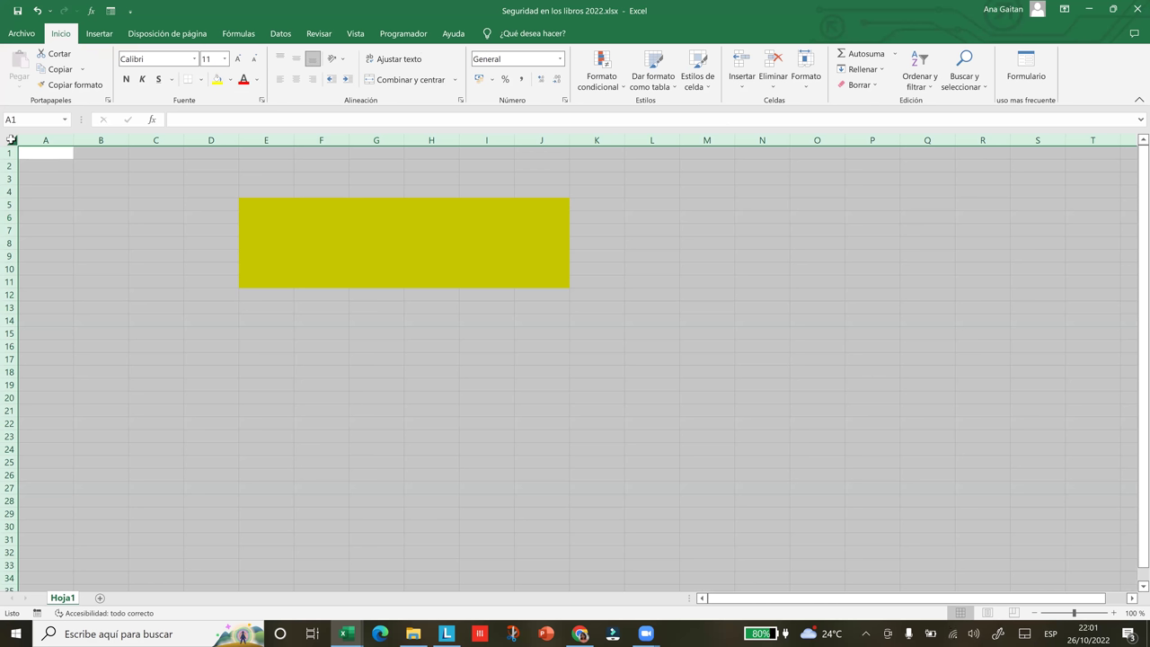
- Clear the Bloqueada option for all cells on Hoja1 in Formato de celdas > Proteger
right_click(253, 194)
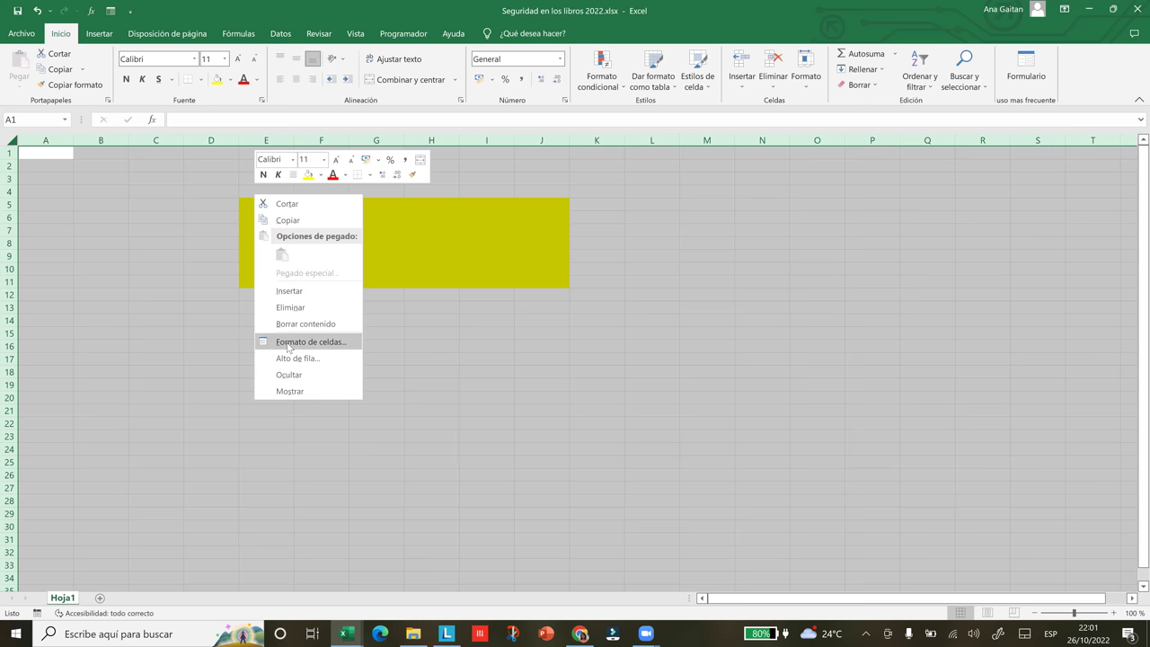
left_click(288, 345)
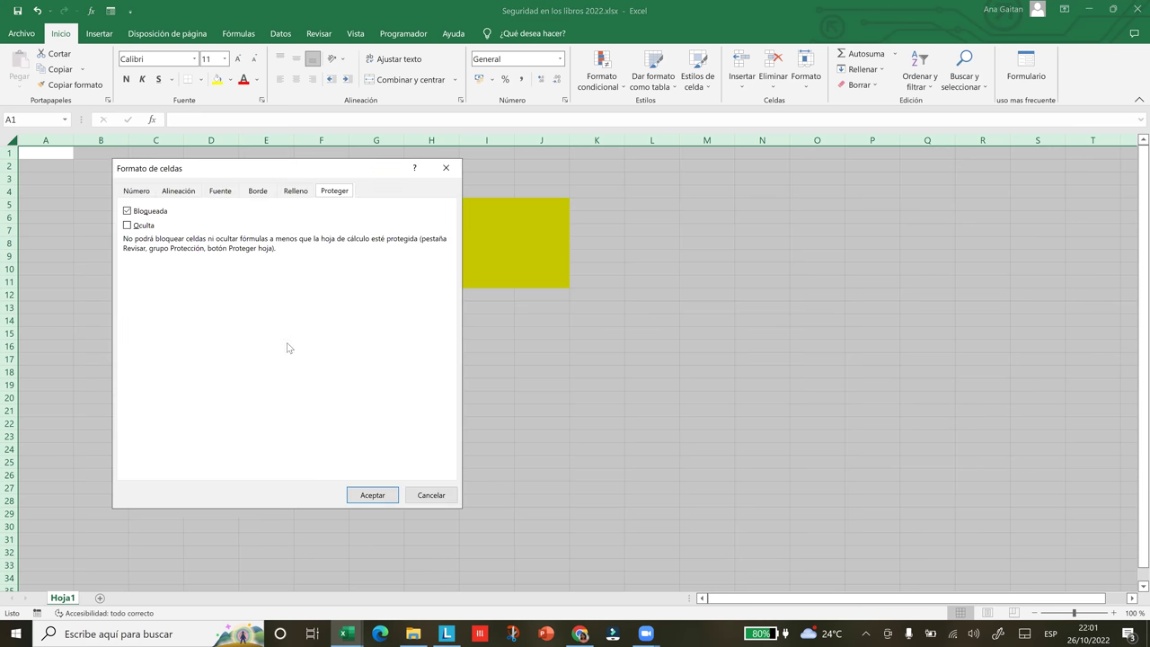
left_click(296, 192)
left_click(330, 193)
left_click_drag(351, 173, 850, 138)
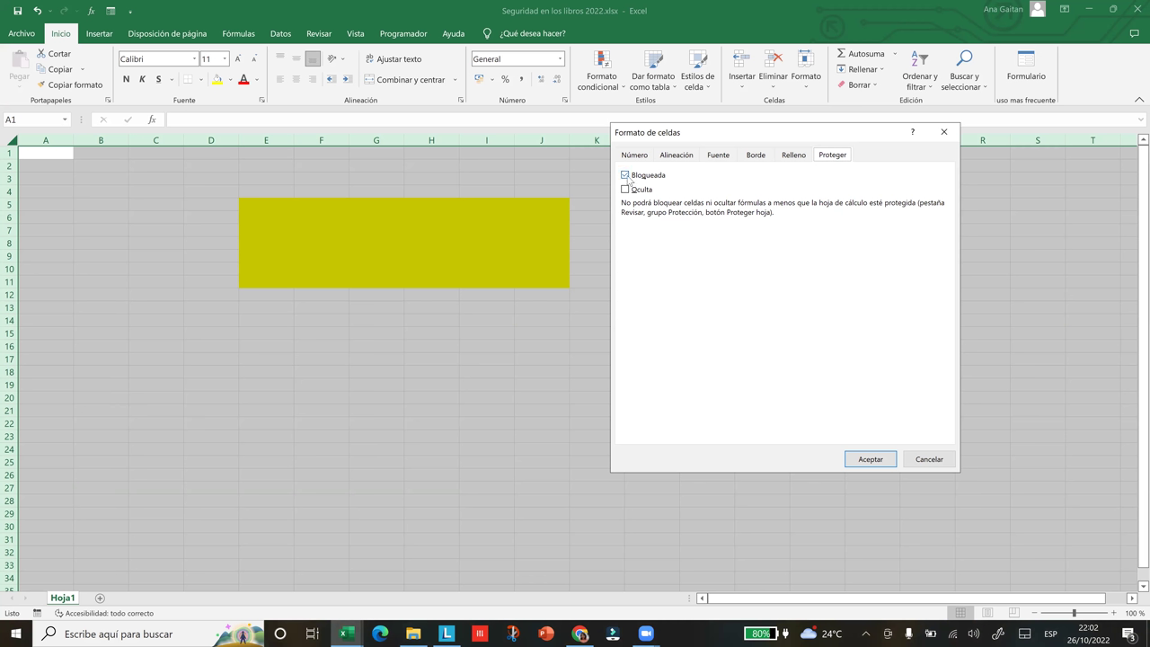
left_click(627, 178)
left_click(878, 466)
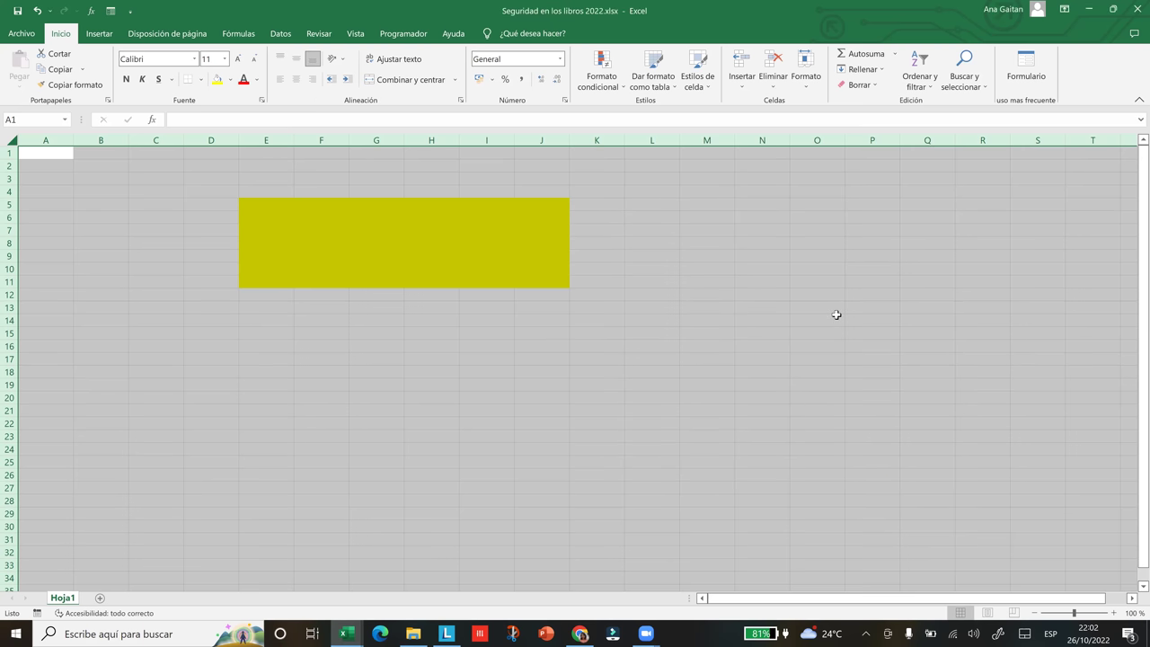
left_click(837, 317)
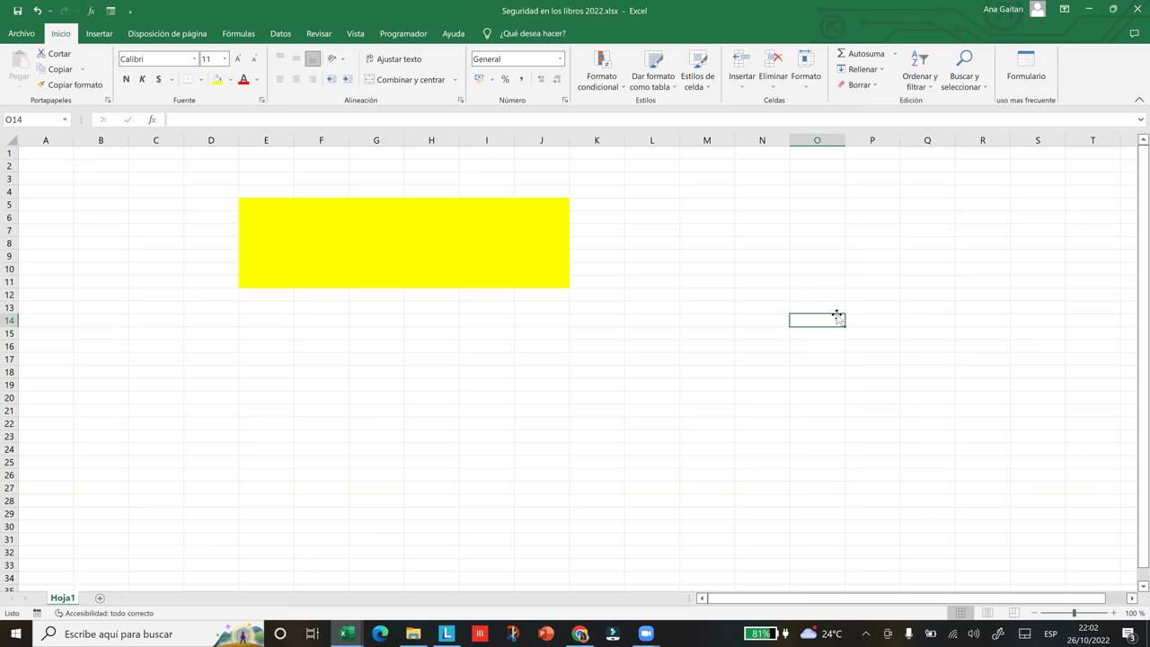
- Turn Bloqueada back on for the yellow E5:J11 block in Formato de celdas
left_click_drag(264, 207, 534, 281)
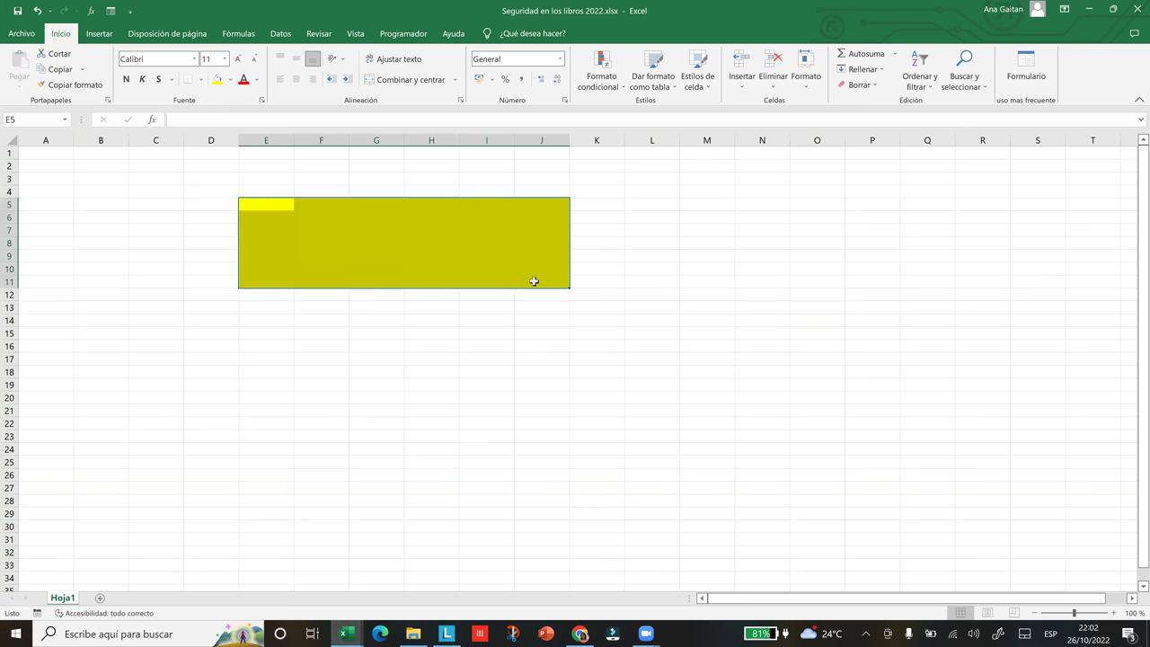
right_click(456, 235)
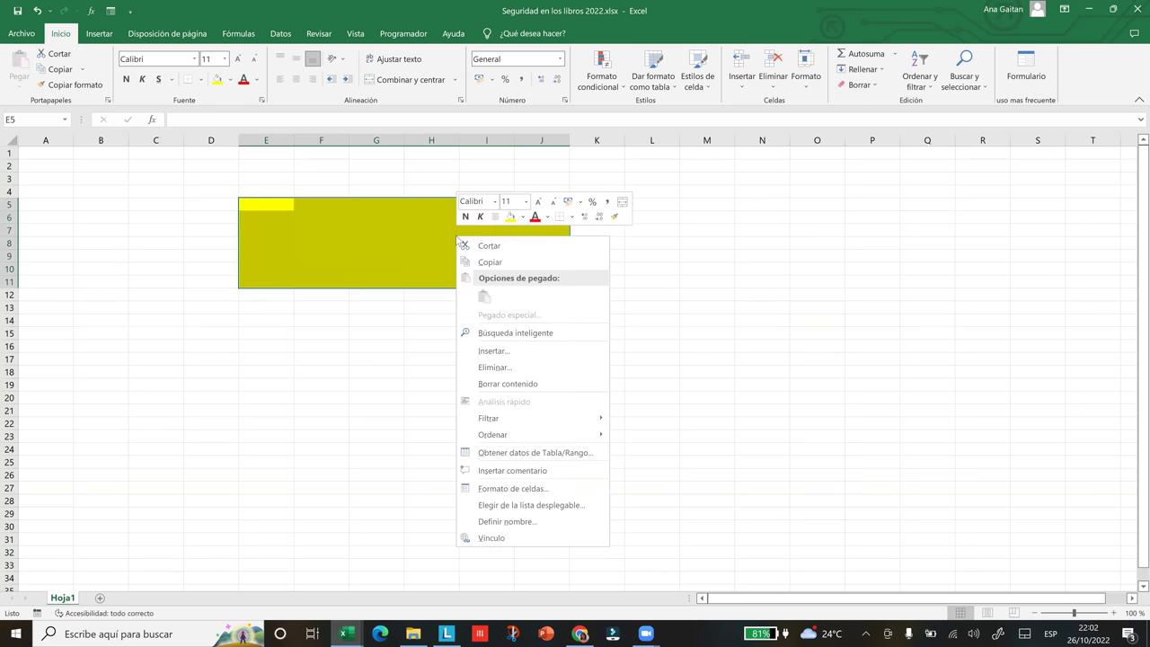
left_click(556, 489)
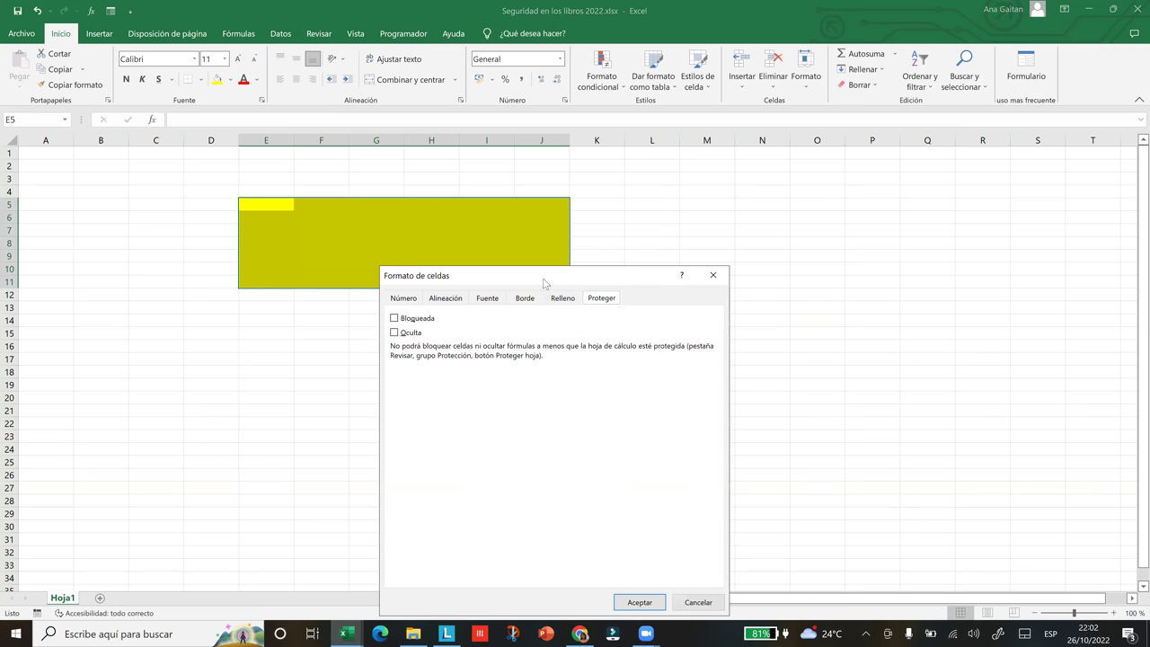
left_click_drag(544, 283, 744, 178)
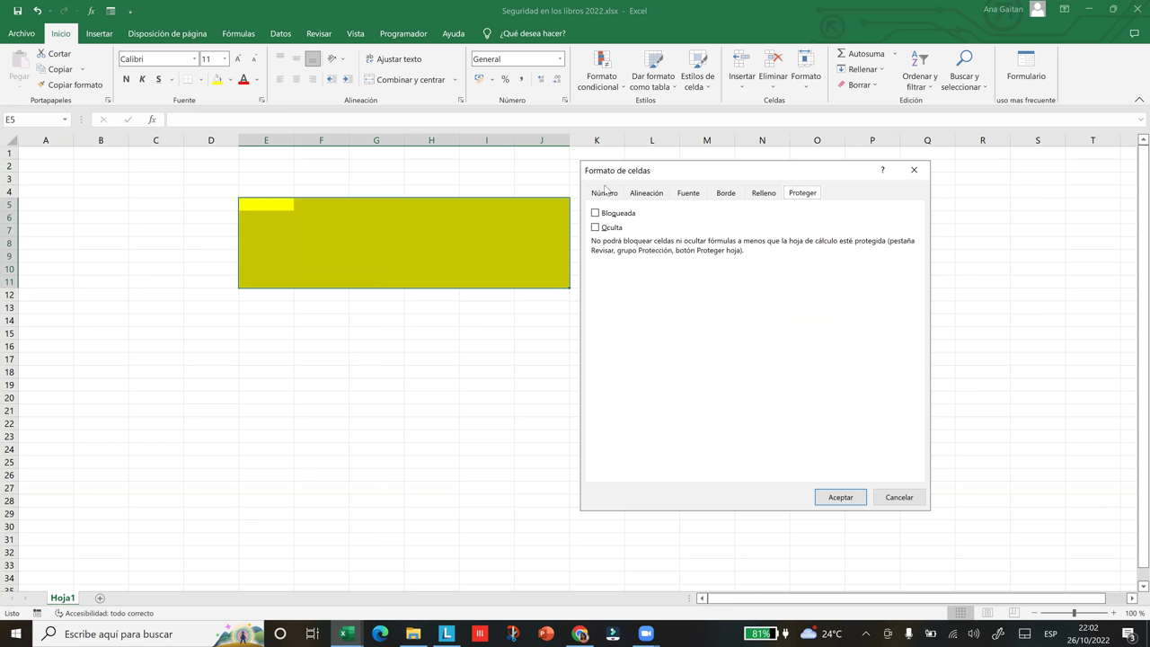
left_click(595, 214)
left_click(838, 498)
left_click(840, 500)
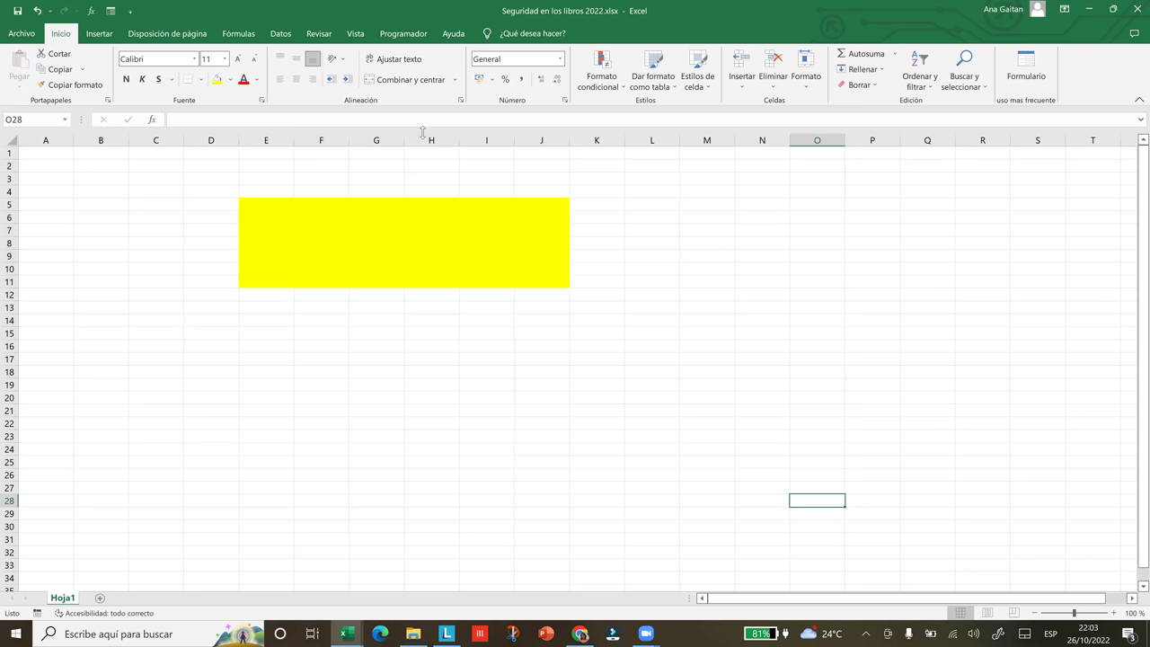
- Apply Proteger hoja from the Revisar tab with a password, re-entering it to confirm
left_click(317, 35)
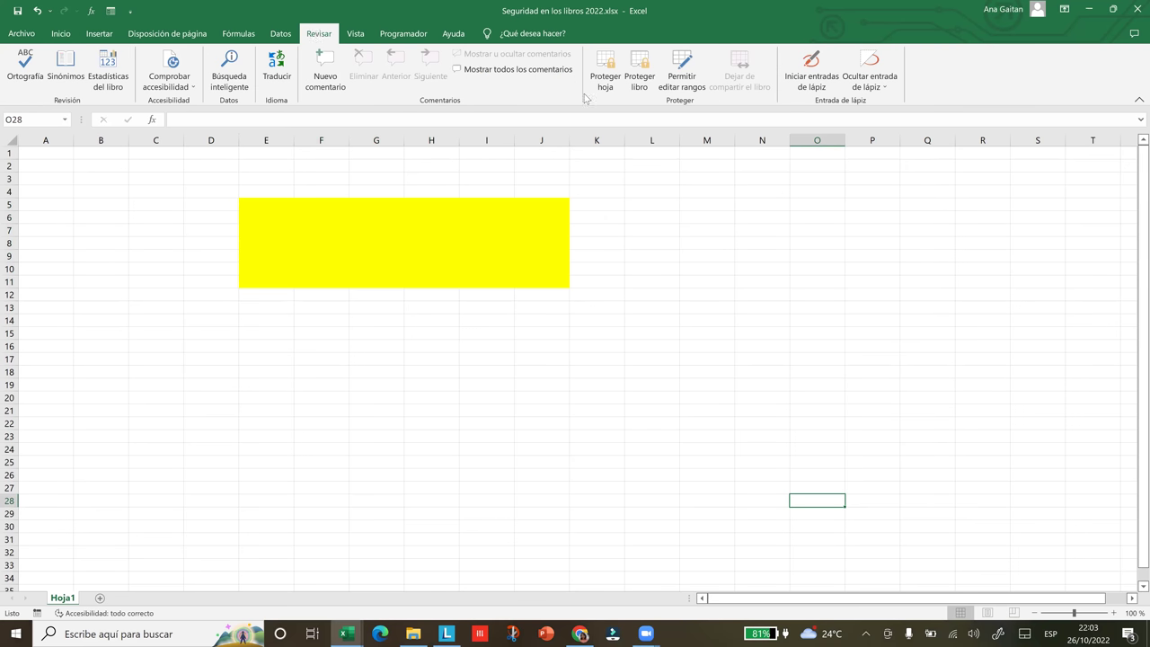
left_click(611, 79)
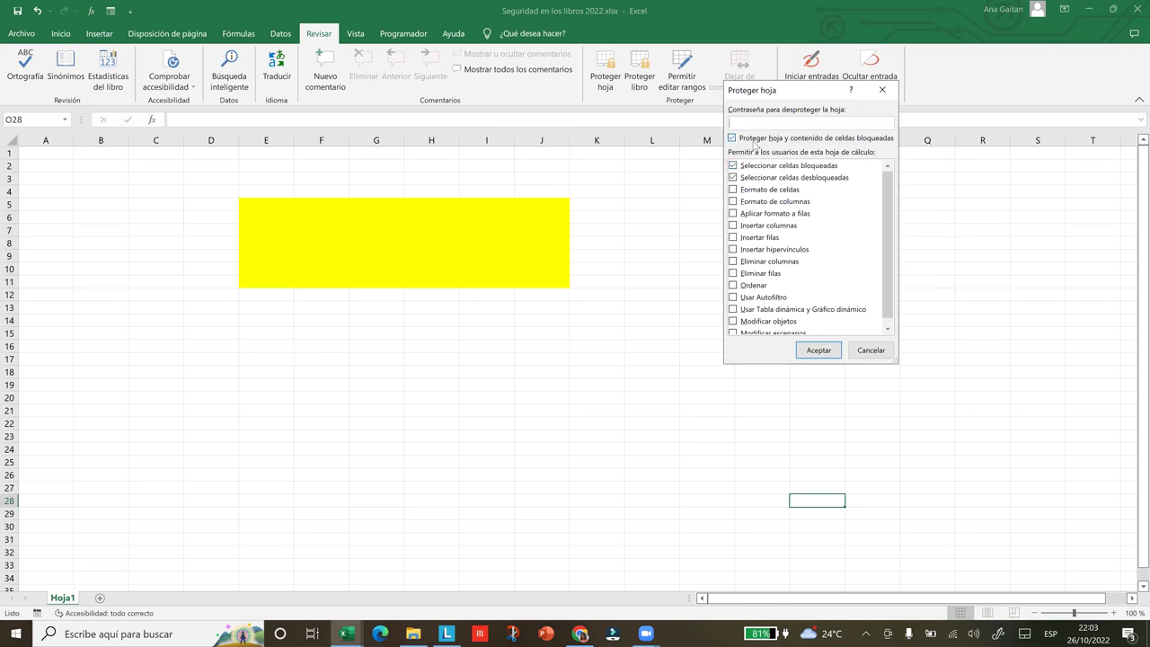
left_click(817, 351)
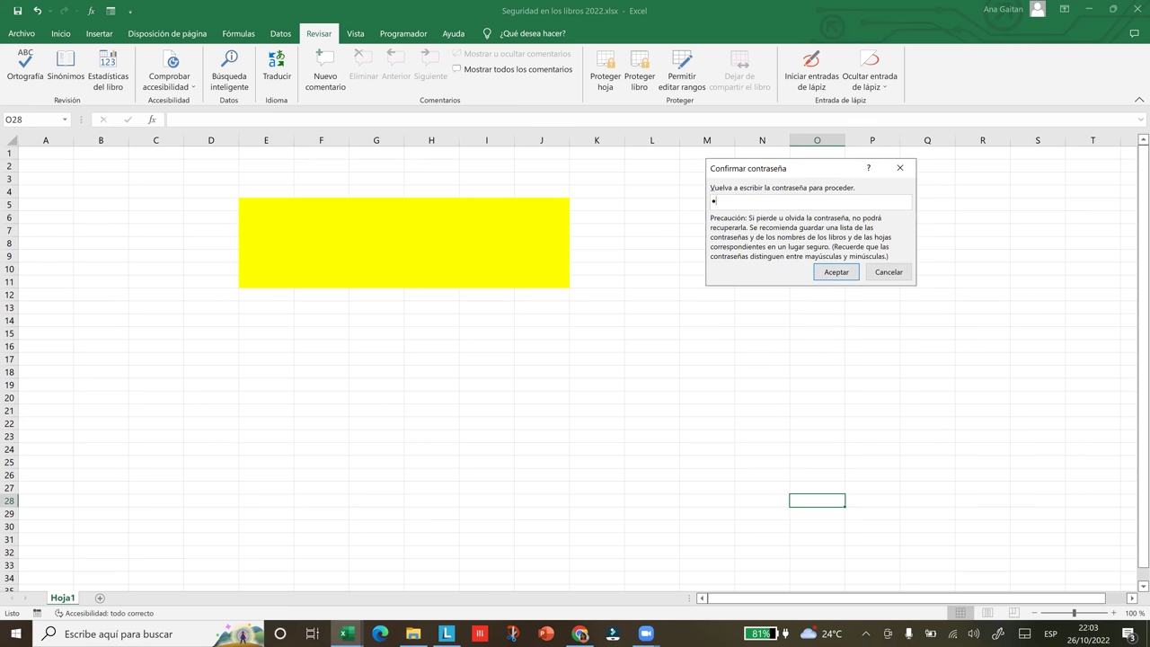
key("Return")
left_click(748, 306)
- Enter HOLA in the unlocked cell N14 outside the yellow block
left_click(691, 219)
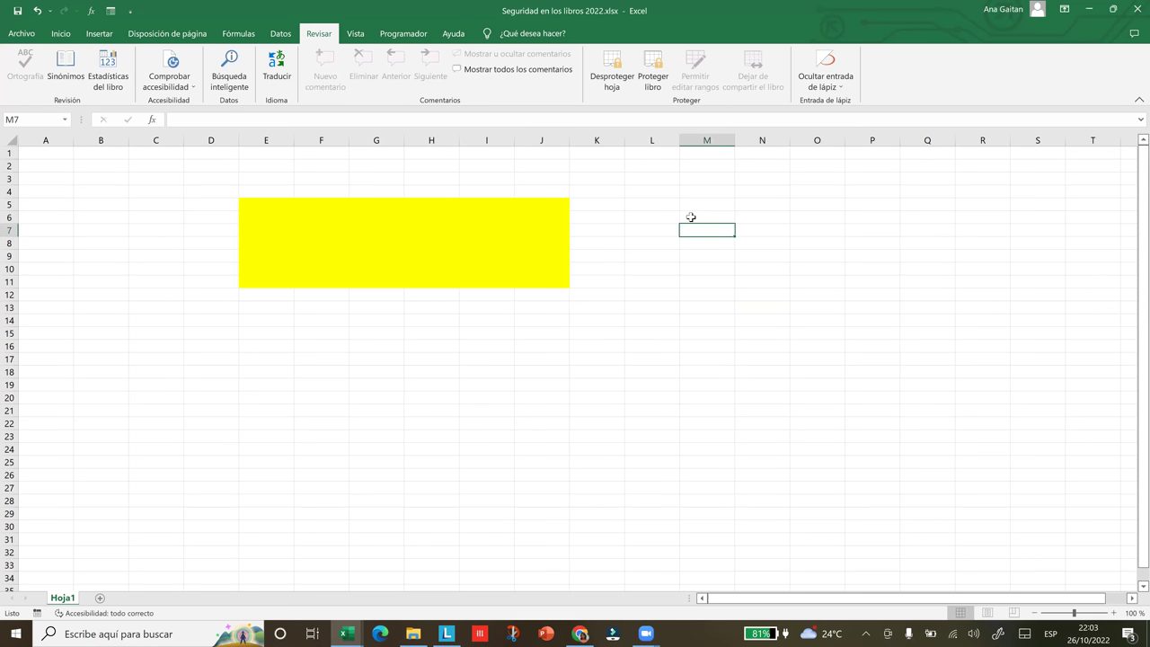
left_click(736, 177)
left_click(748, 322)
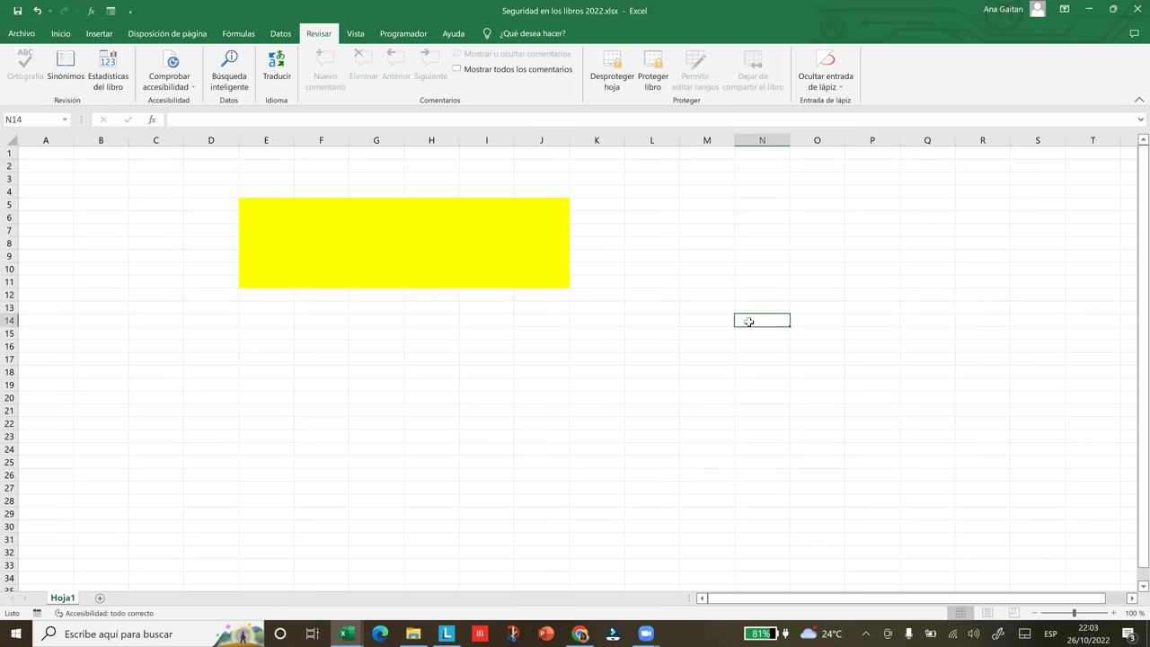
type("HOL")
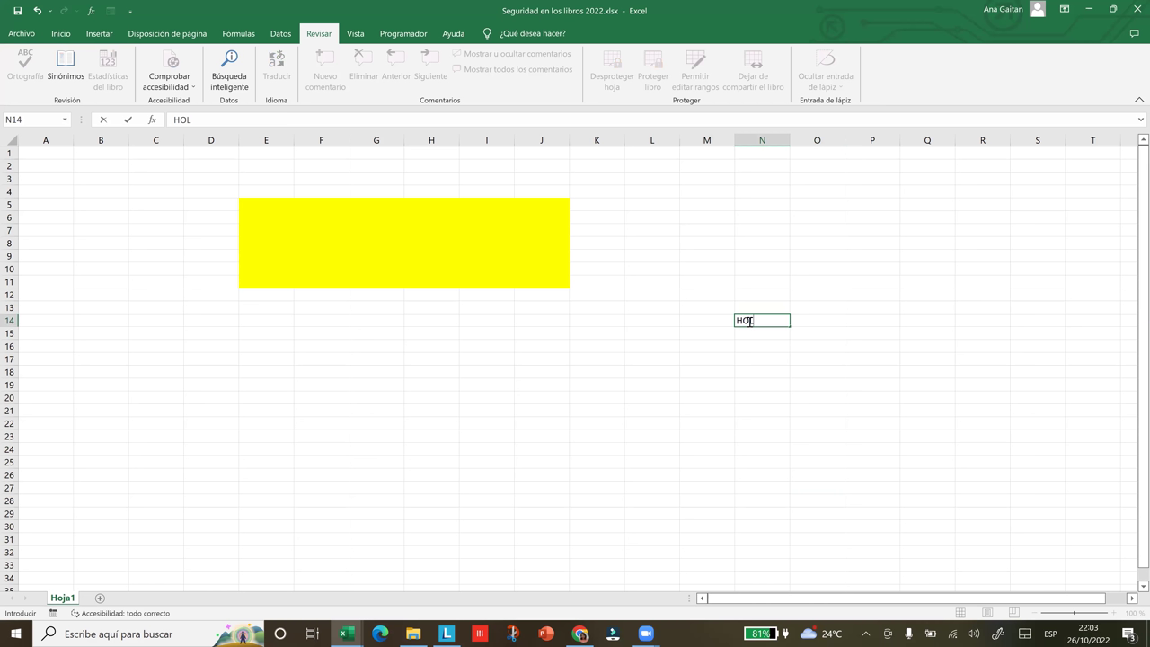
type("A")
key("Return")
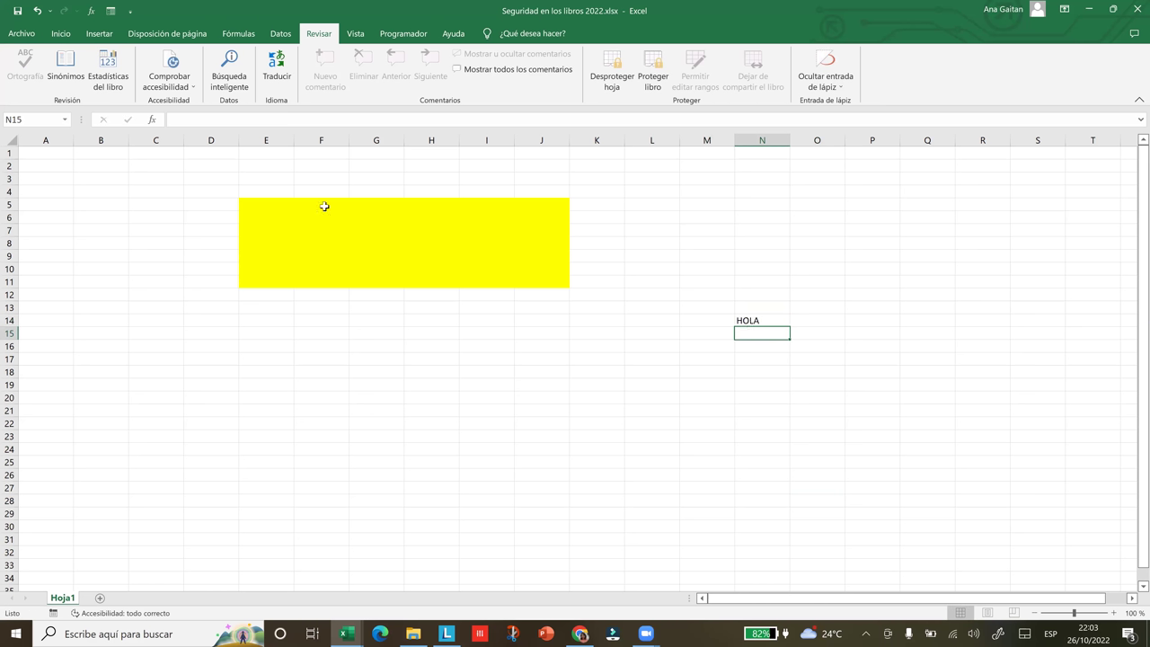
- Try editing locked cells E7, G6 and F7, dismissing each protected-sheet warning
left_click(308, 220)
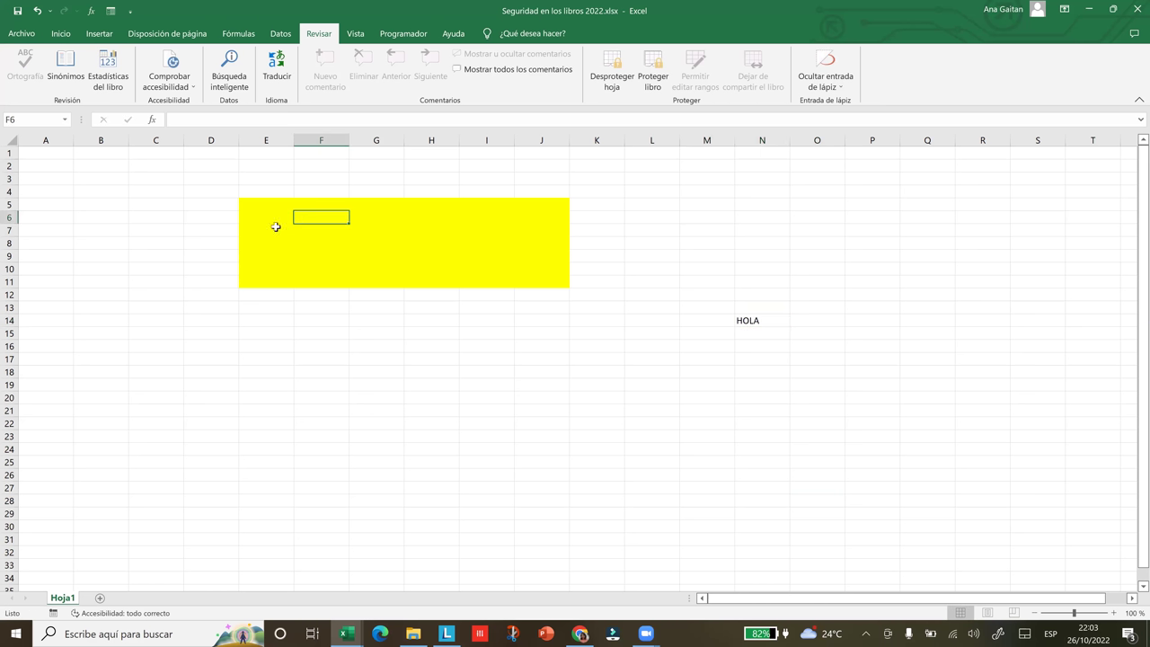
left_click(275, 227)
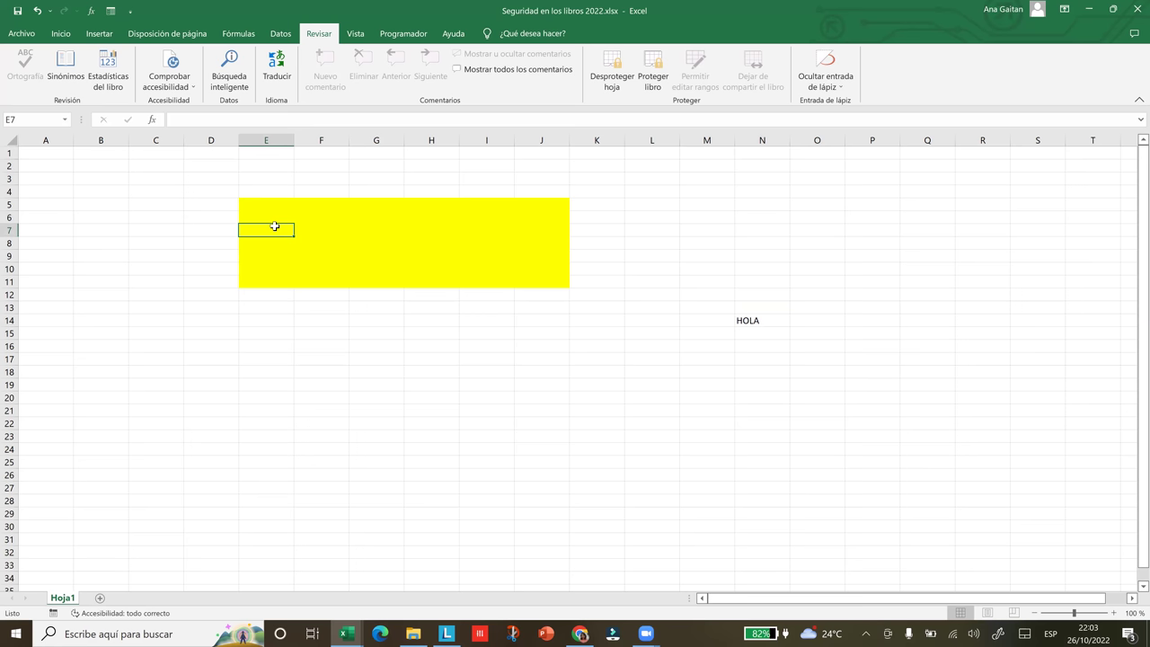
double_click(275, 226)
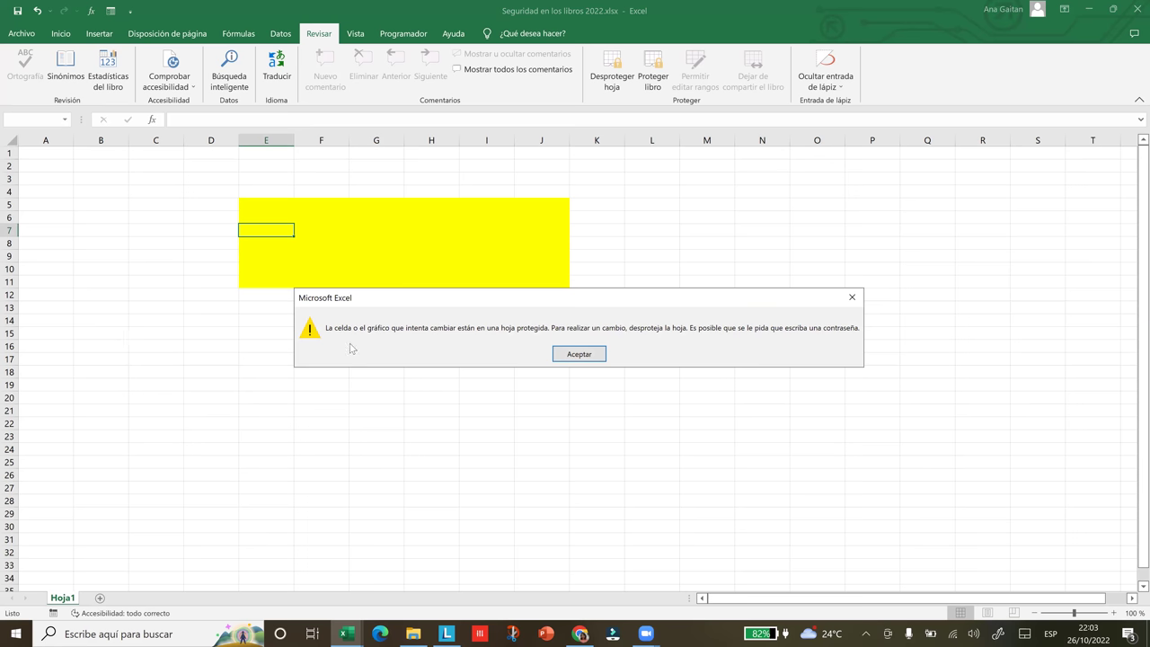
left_click(593, 355)
left_click(502, 268)
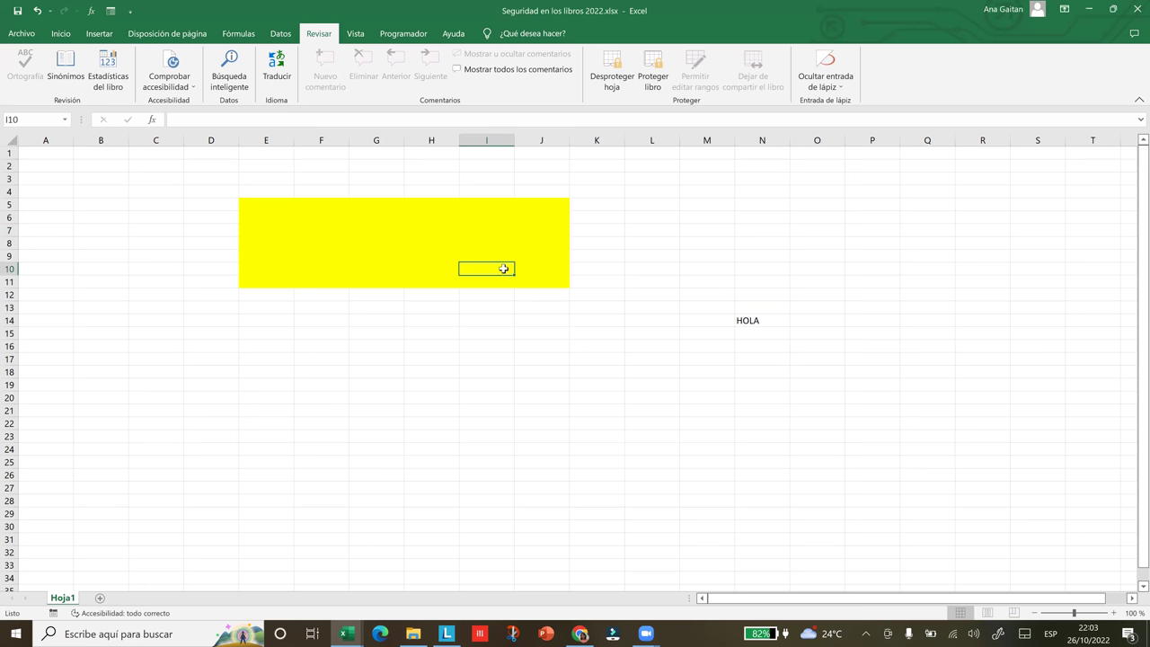
double_click(389, 225)
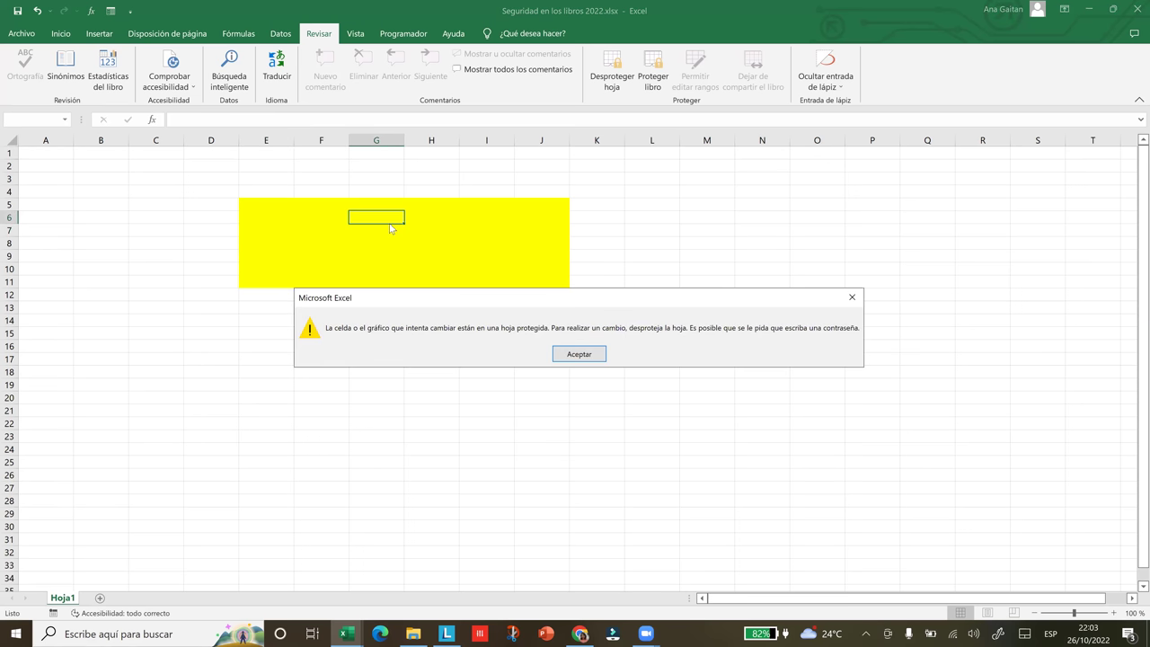
left_click(585, 356)
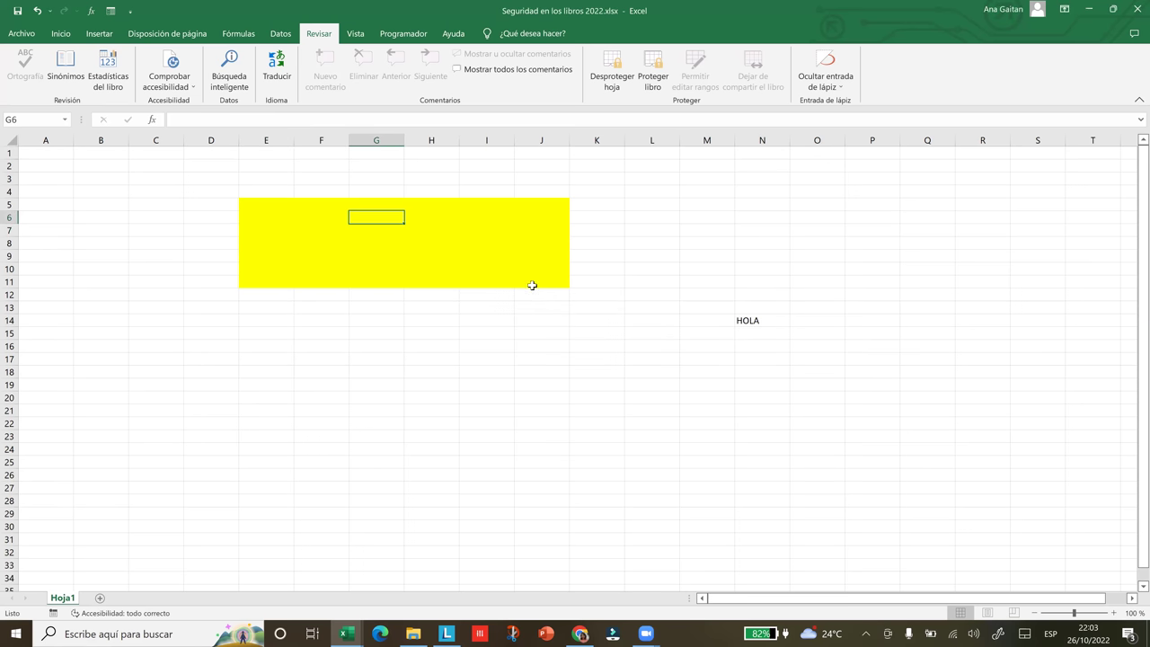
left_click(324, 229)
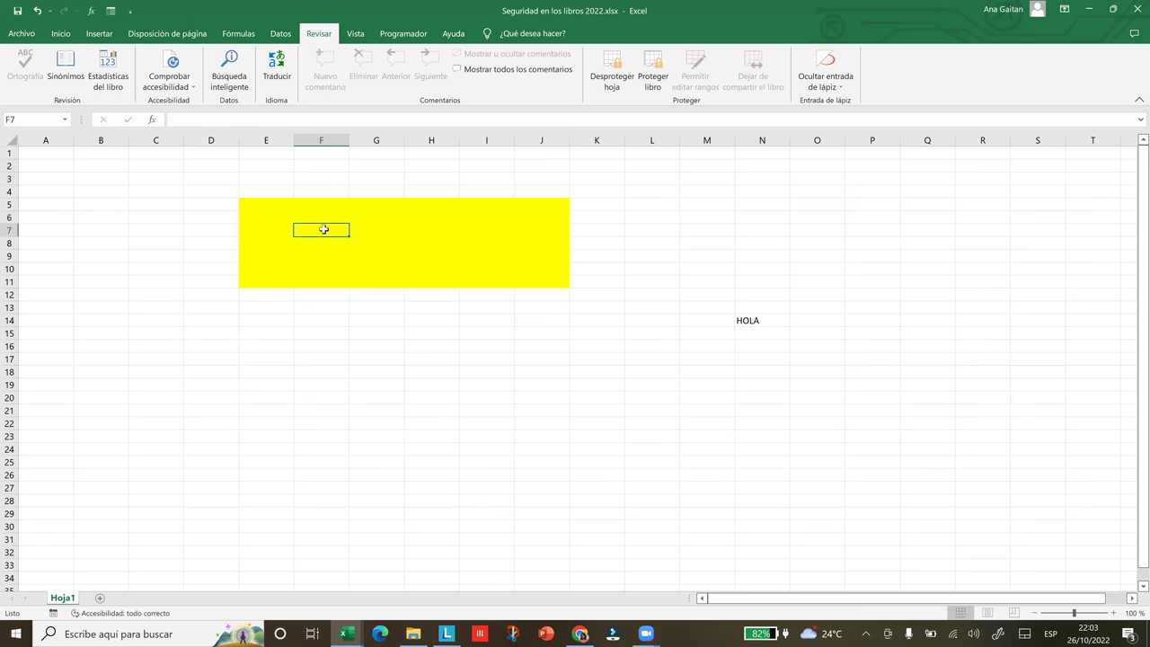
double_click(325, 231)
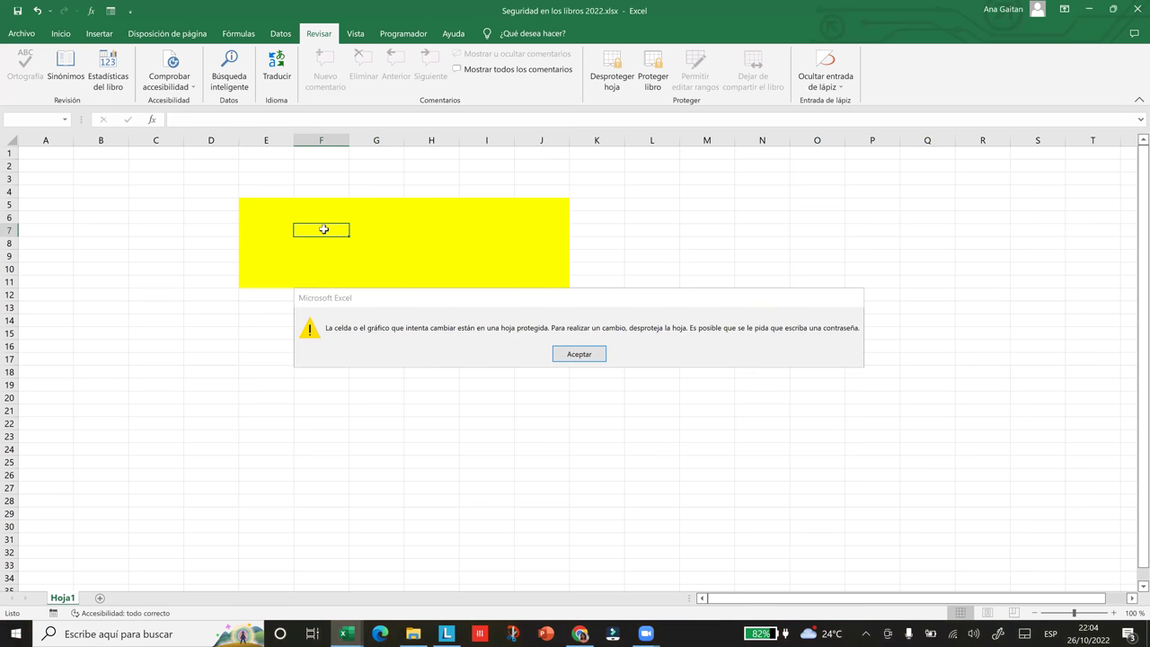
key("Return")
double_click(325, 232)
key("Return")
- Type KNKJ in E4, LHKHN in K9, MLKJL in H12 and JNKJ in D10
left_click(245, 349)
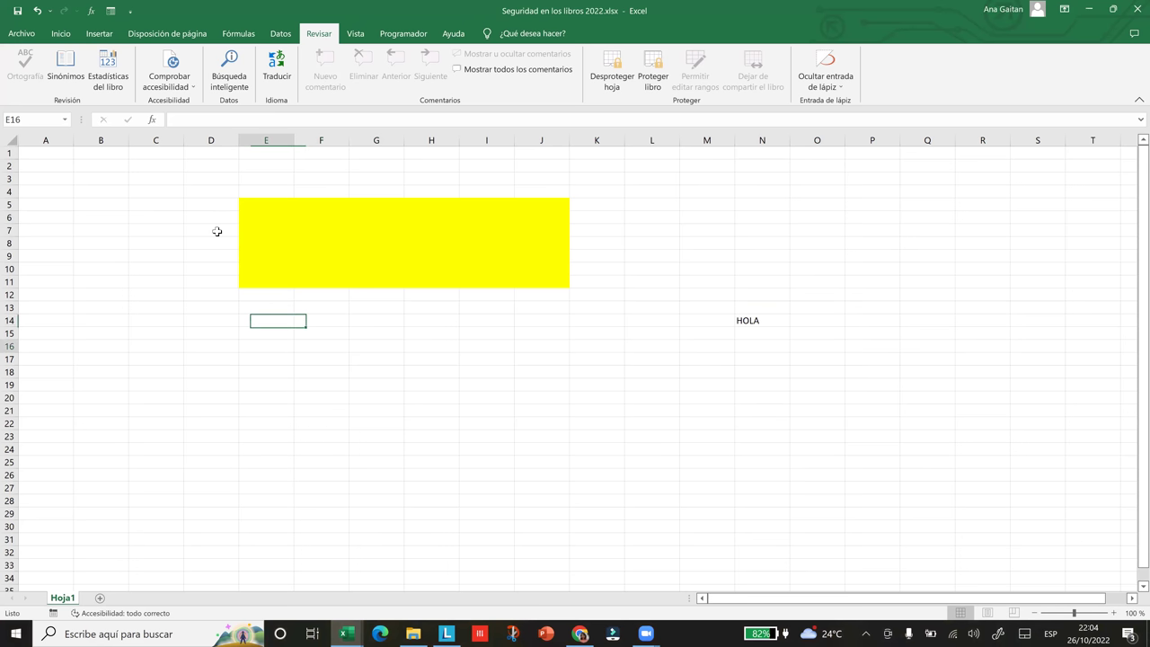
left_click(252, 192)
type("KNKJ")
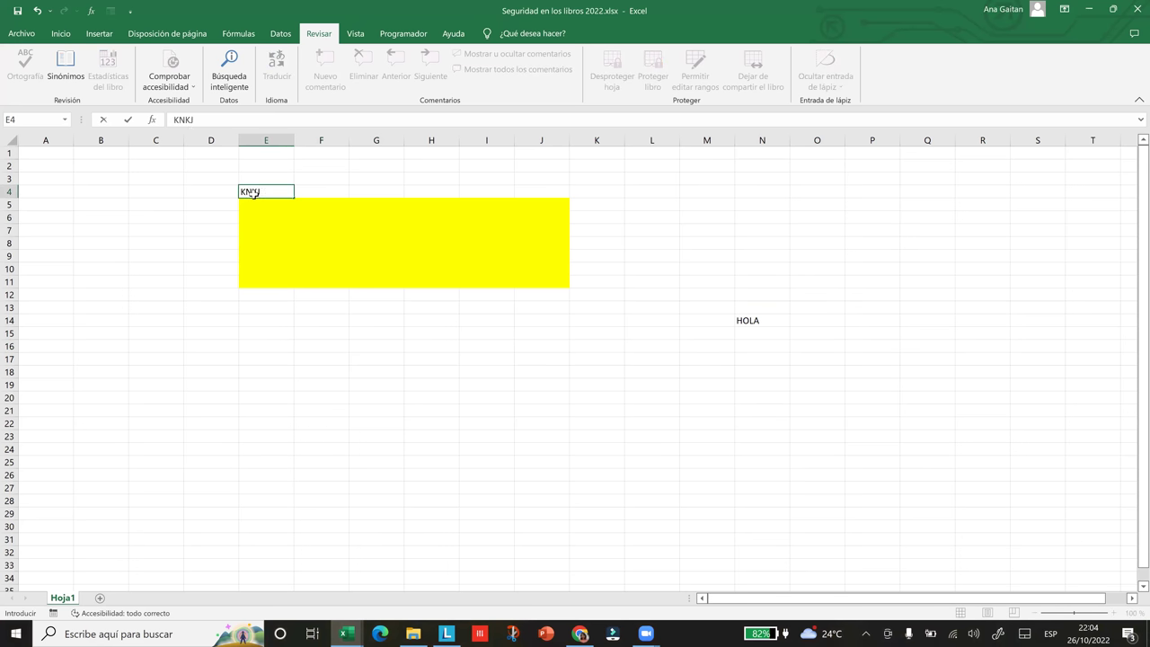
key("Tab")
left_click(580, 253)
type("LHKHN")
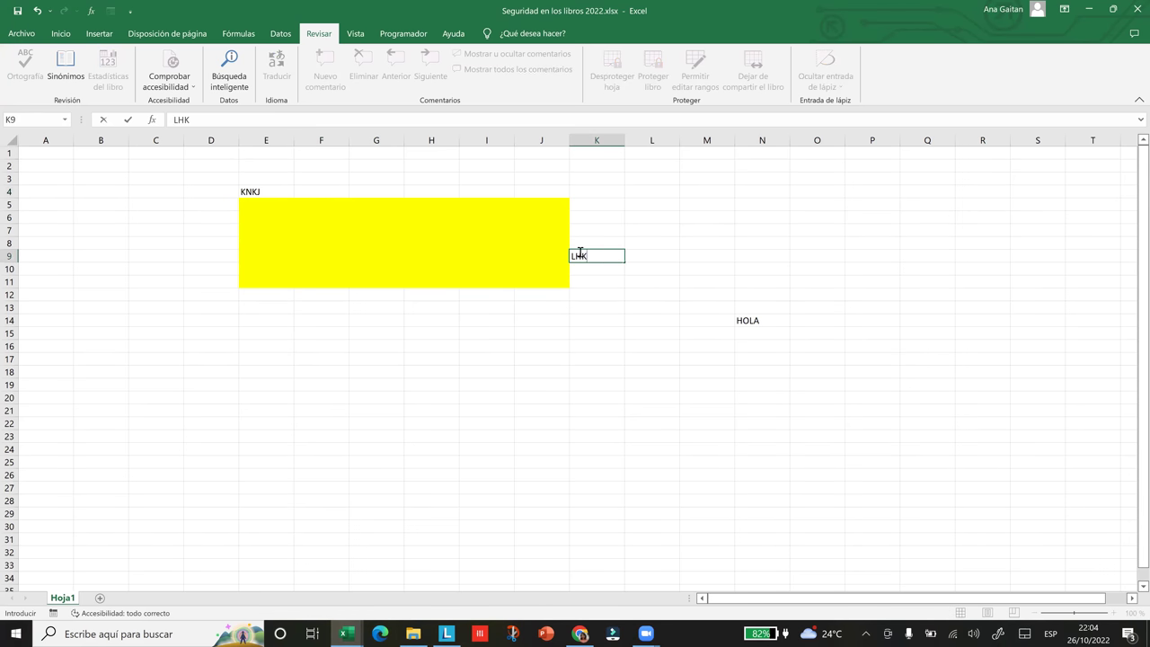
left_click(443, 292)
type("MLKJL")
left_click(222, 263)
type("JNKJ")
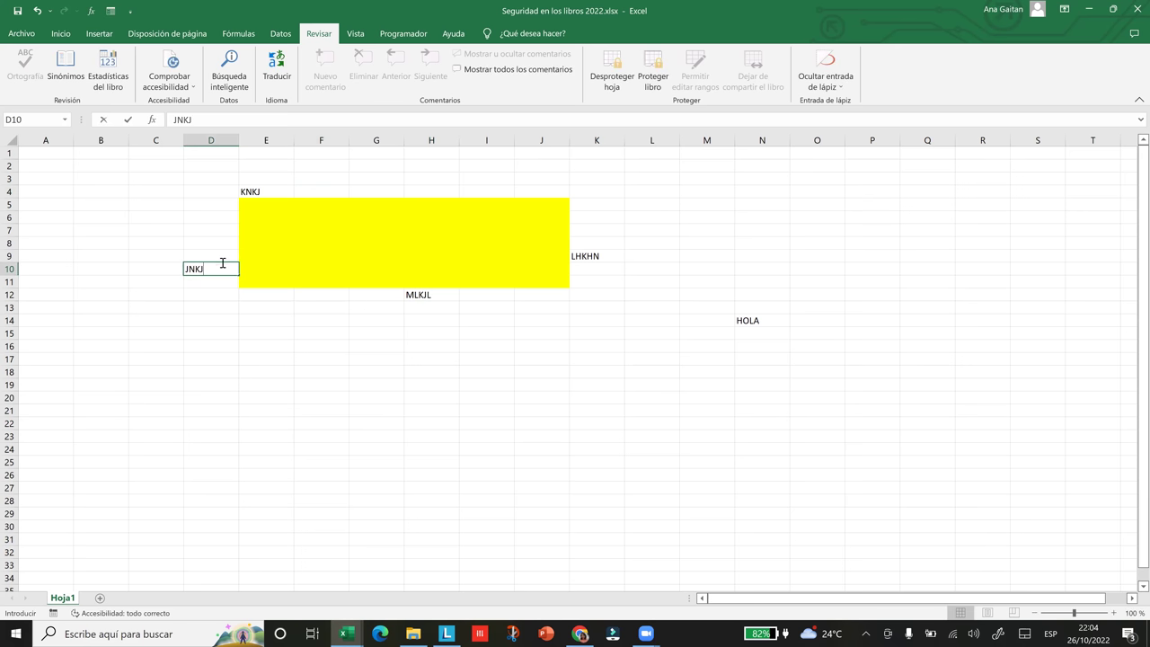
left_click(485, 413)
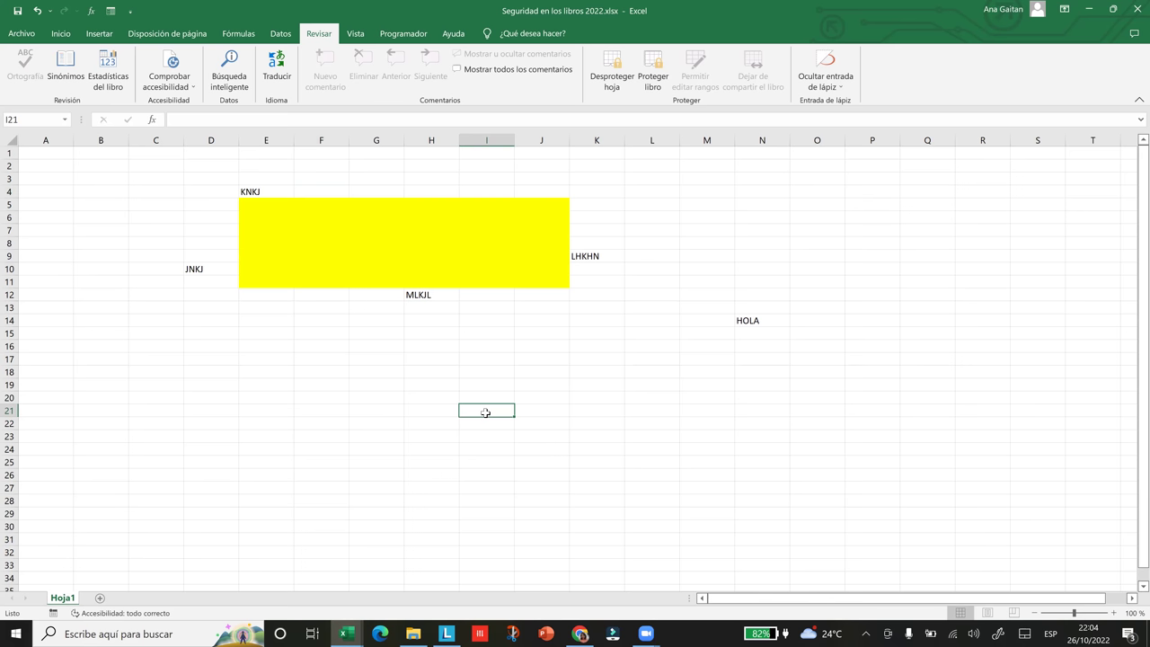
- Reselect the yellow E5:J11 block to review it, then clear the selection
left_click(316, 232)
left_click(305, 220)
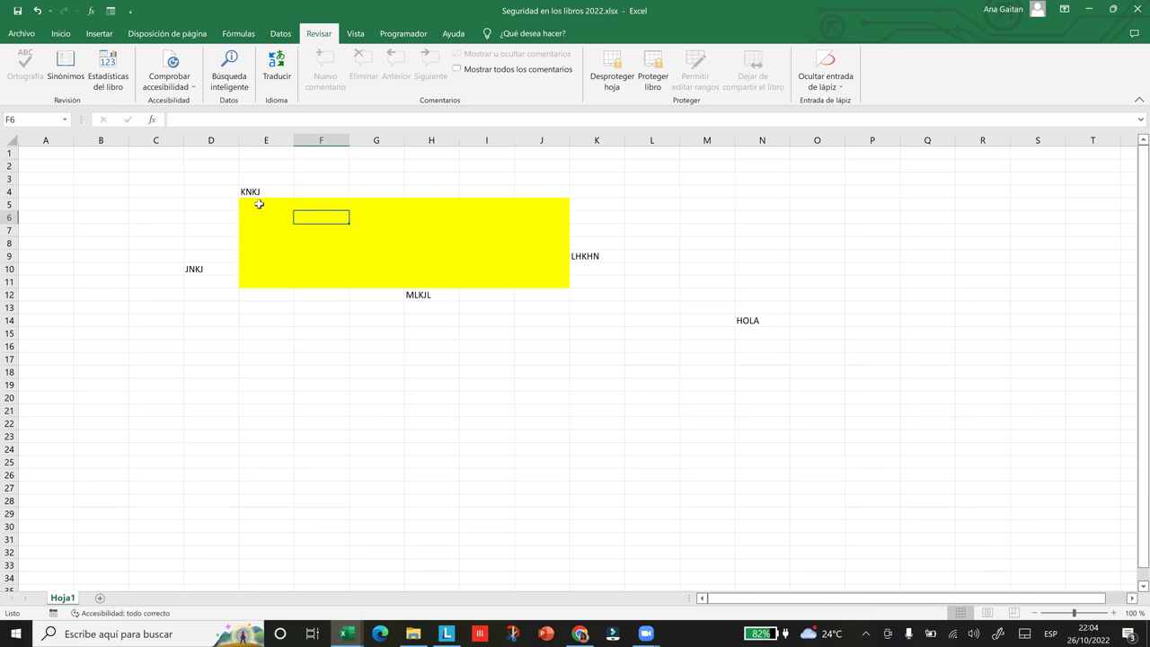
left_click(258, 204)
left_click_drag(259, 204, 561, 277)
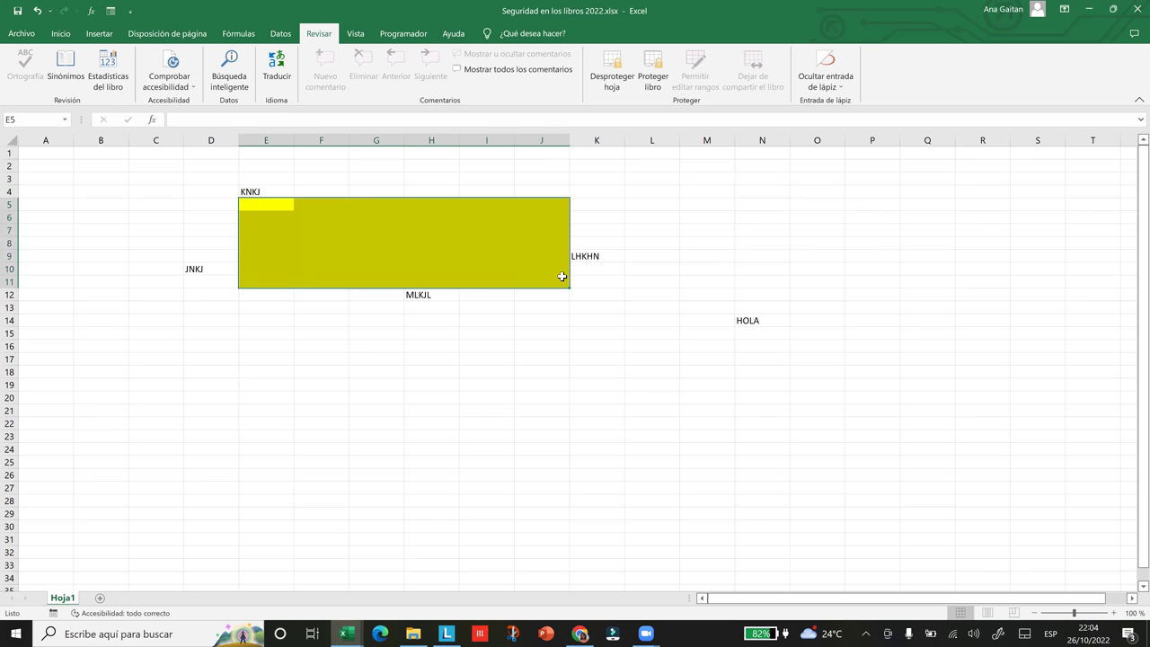
left_click(563, 357)
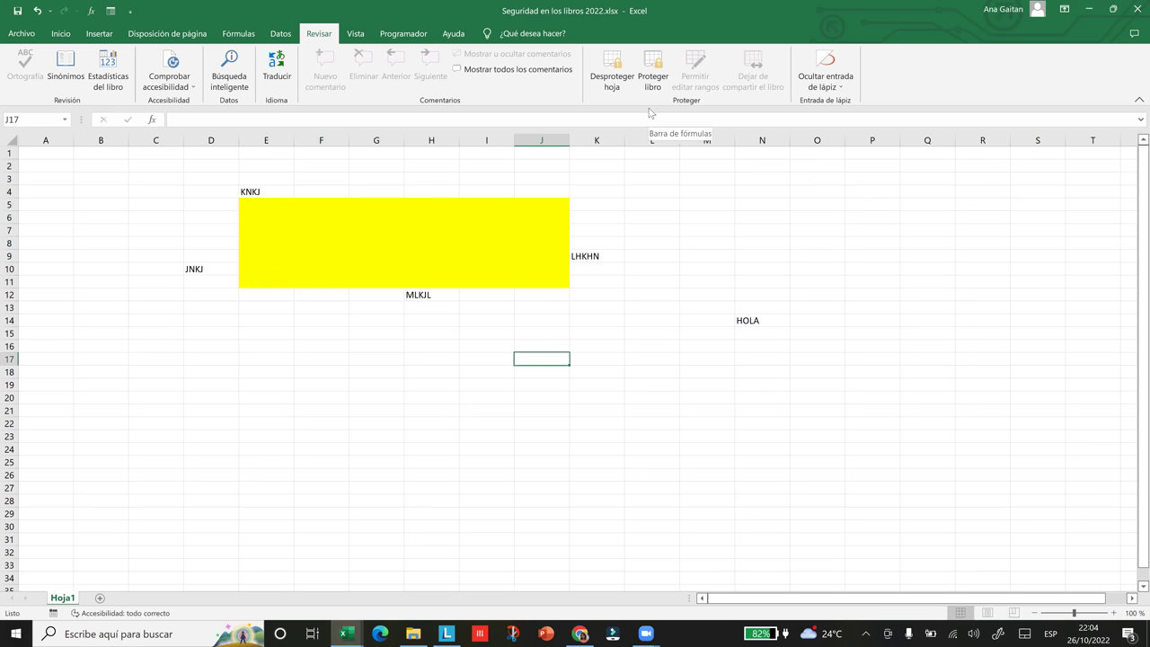
- Remove the sheet protection with Desproteger hoja by entering its password
left_click(608, 70)
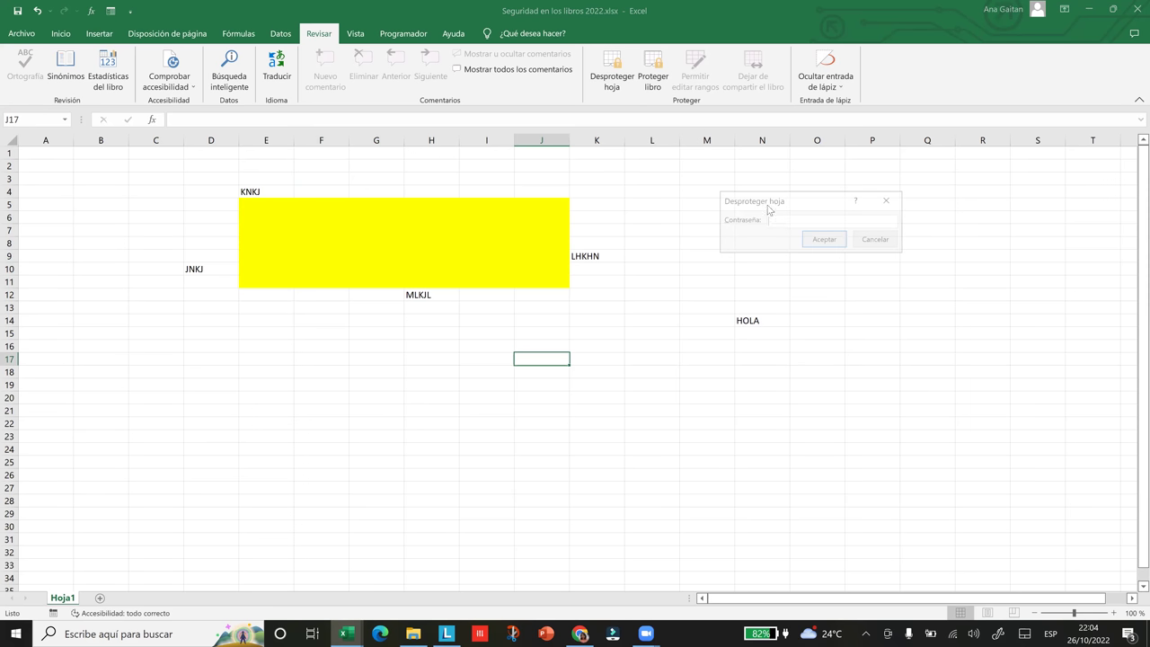
key("Return")
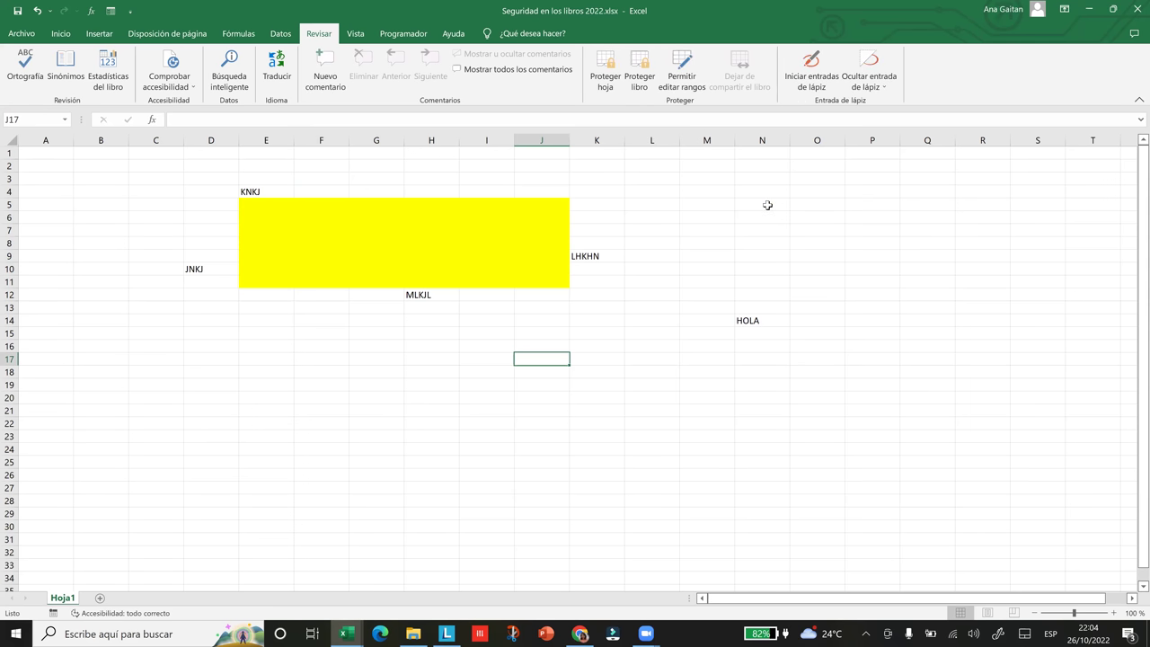
- Enter HOLA in cell E8 inside the yellow block, cancelling a stray entry in E9
left_click(287, 238)
type("HOLA")
key("Return")
type("Ç")
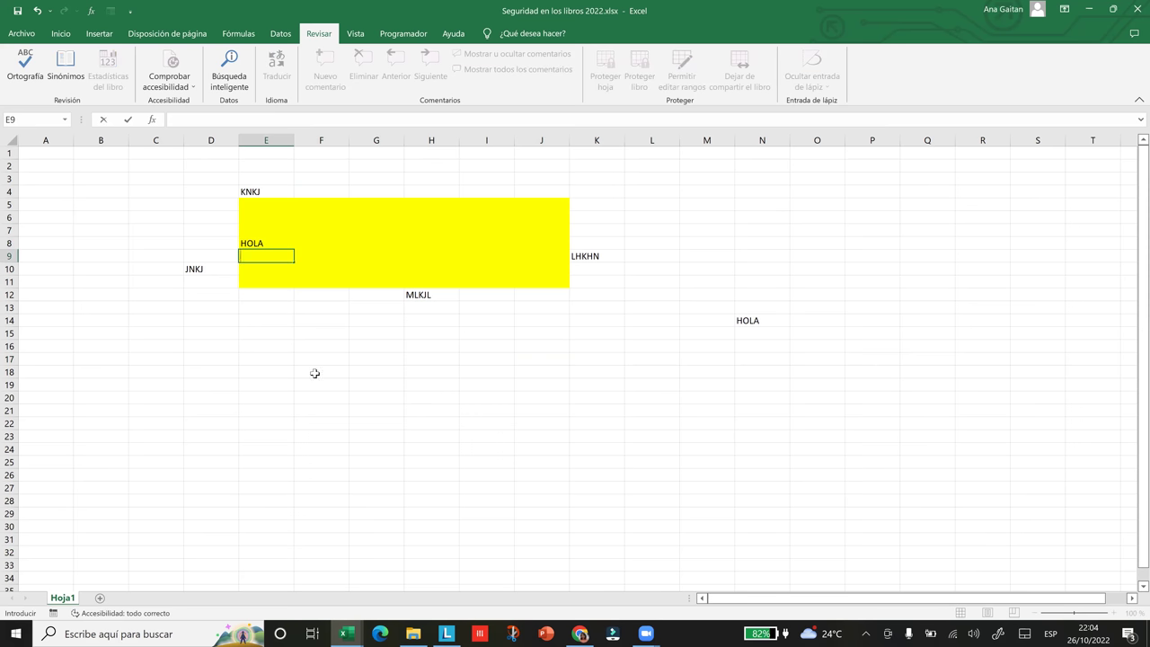
key("Escape")
left_click(308, 436)
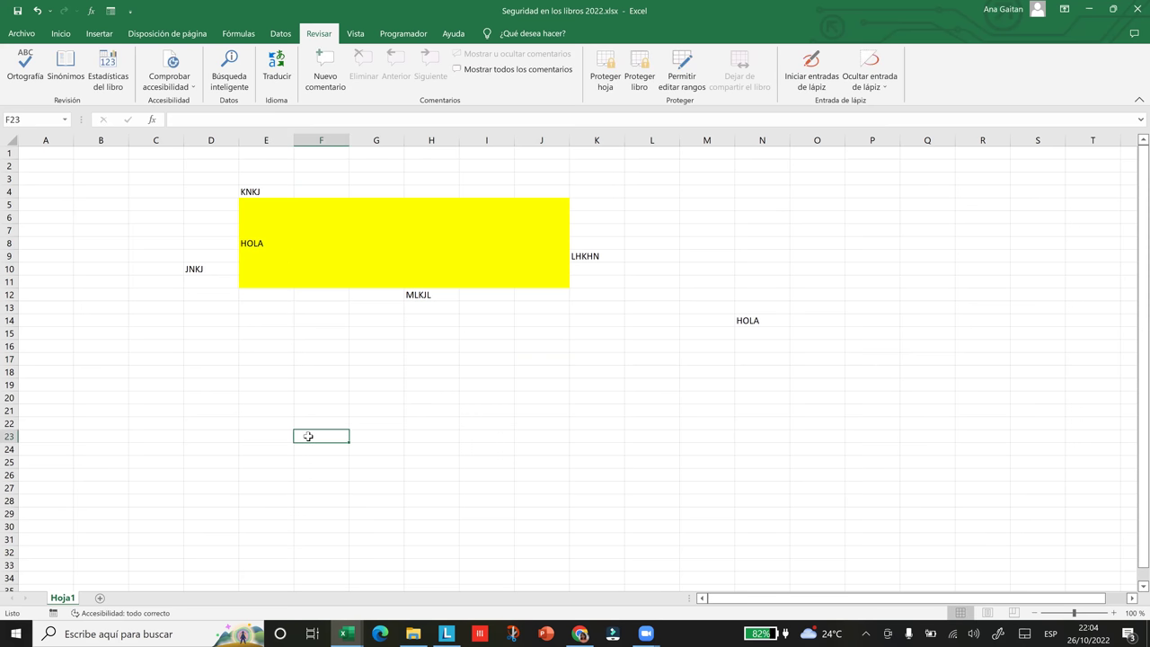